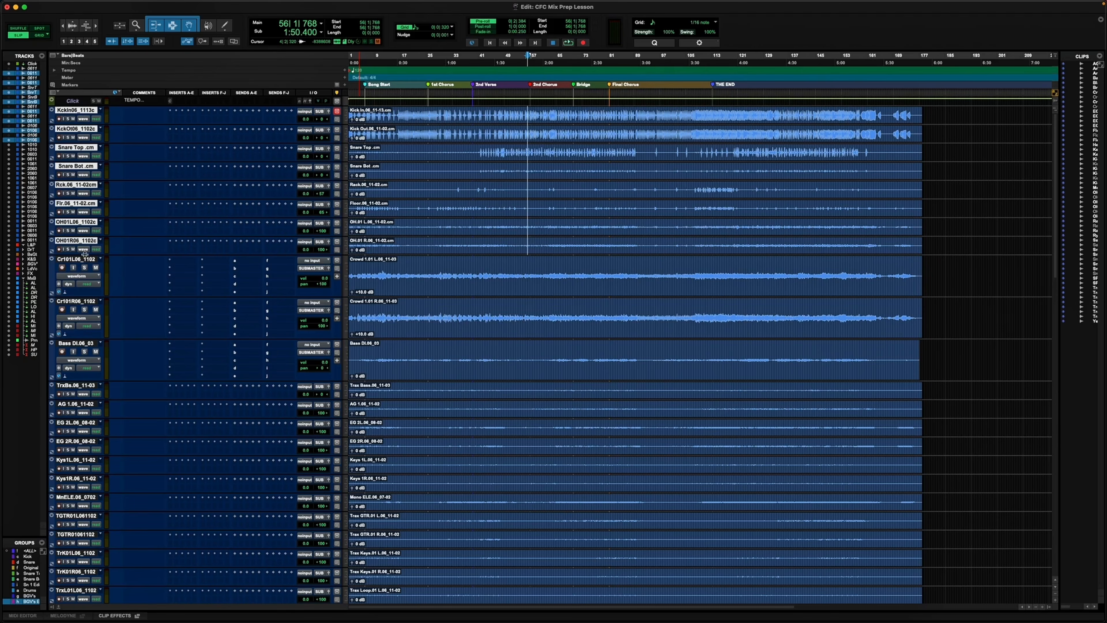
# Add both Crowd tracks to the selected drum tracks, enlarge the track heights, and set their Elastic Audio algorithm to Rhythmic.
pyautogui.keyDown('shift'); pyautogui.click(78, 300); pyautogui.keyUp('shift')
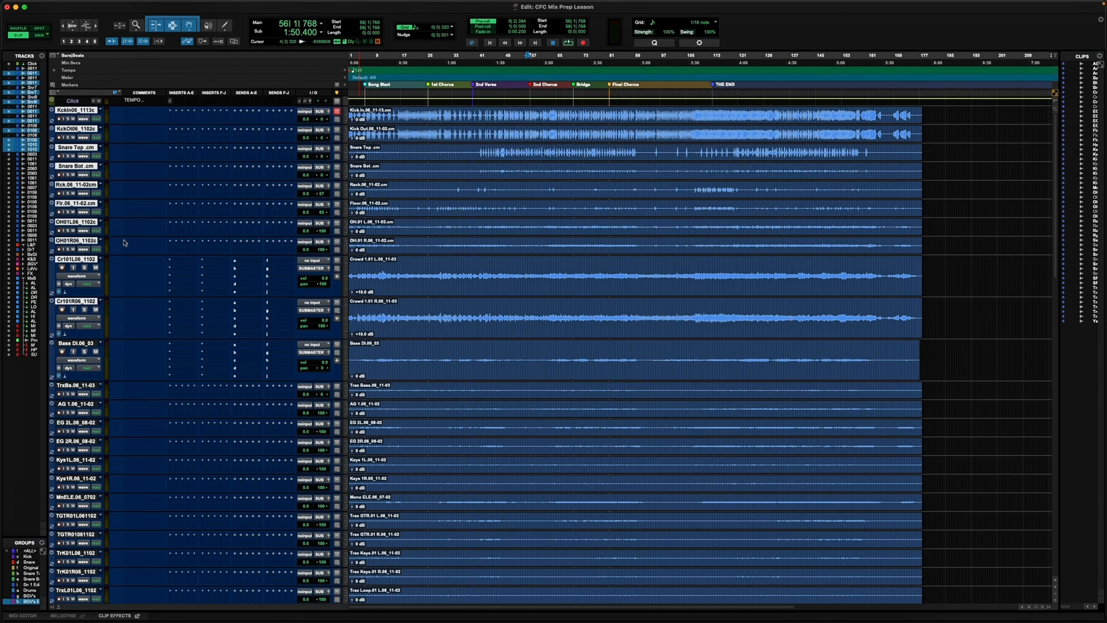
pyautogui.hotkey('ctrl', 'Up')
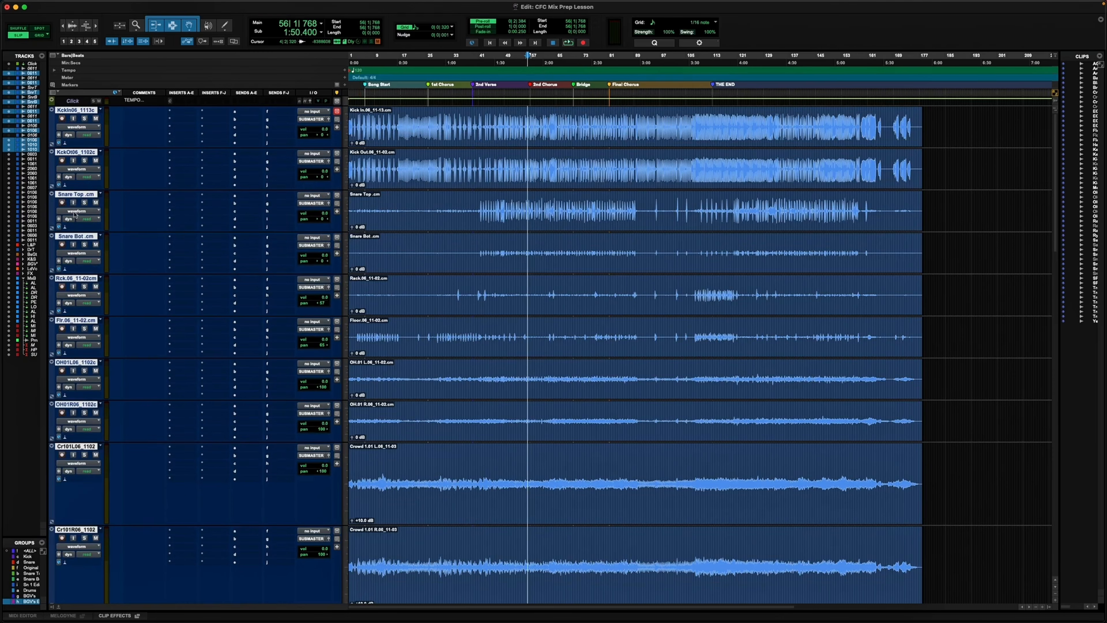
pyautogui.click(65, 226)
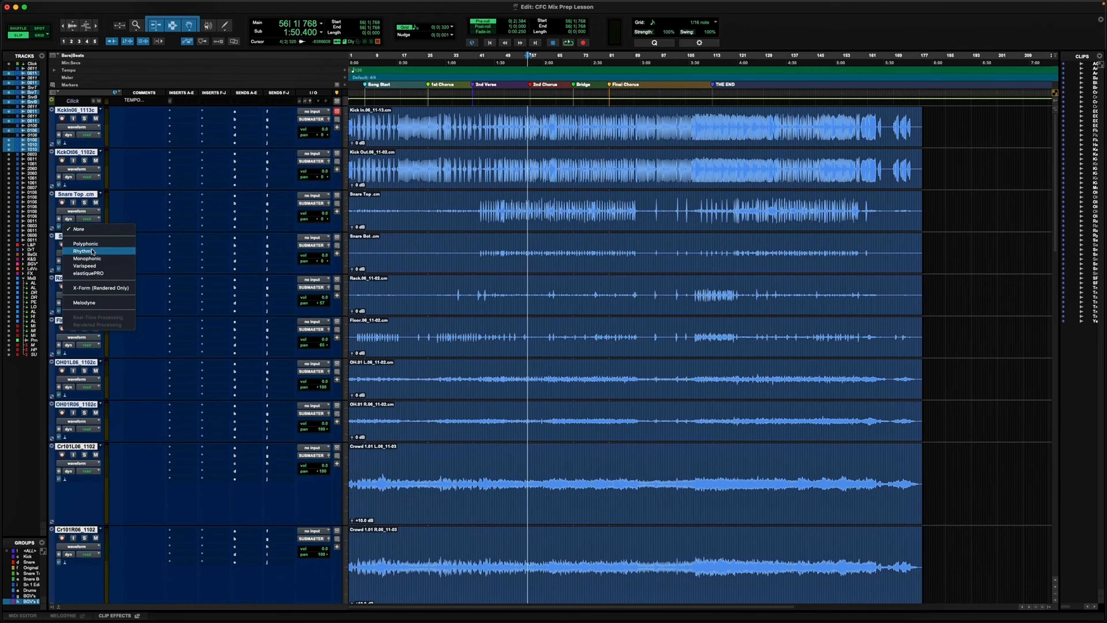
pyautogui.click(101, 252)
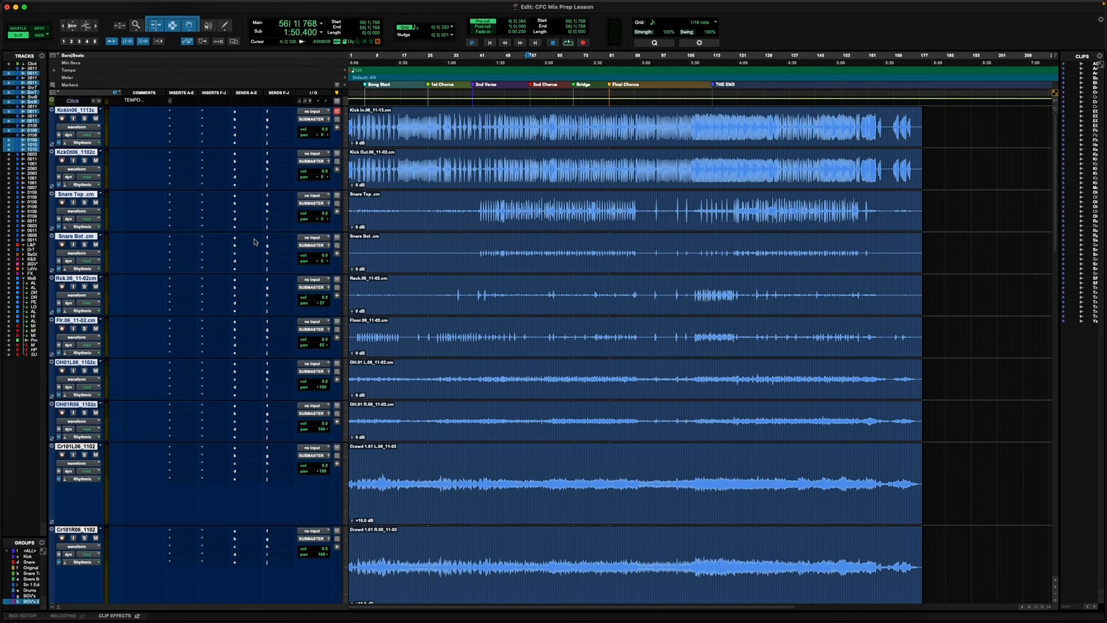
# Review the Elastic Audio algorithms and the real-time and rendered processing options on the Kick Out and Snare Bot tracks.
pyautogui.click(66, 187)
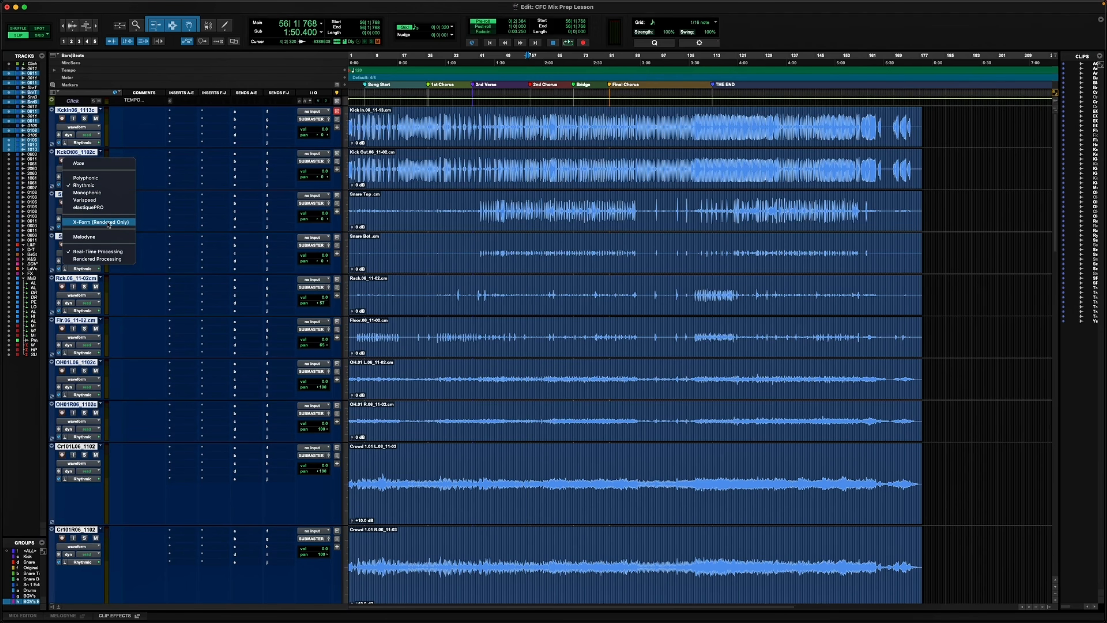
pyautogui.click(160, 168)
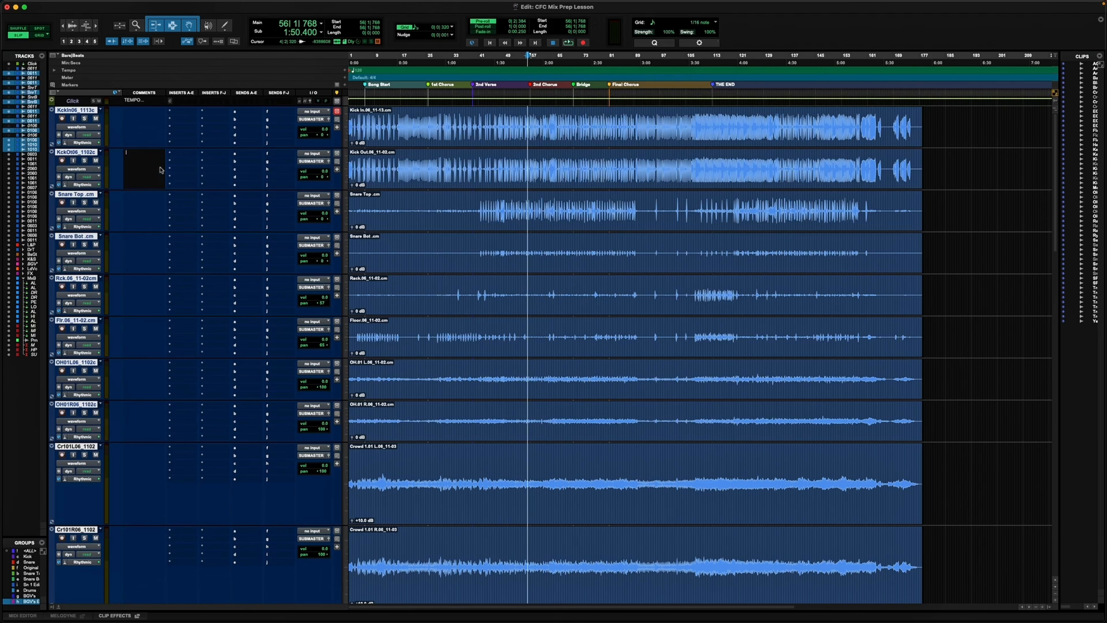
pyautogui.click(82, 153)
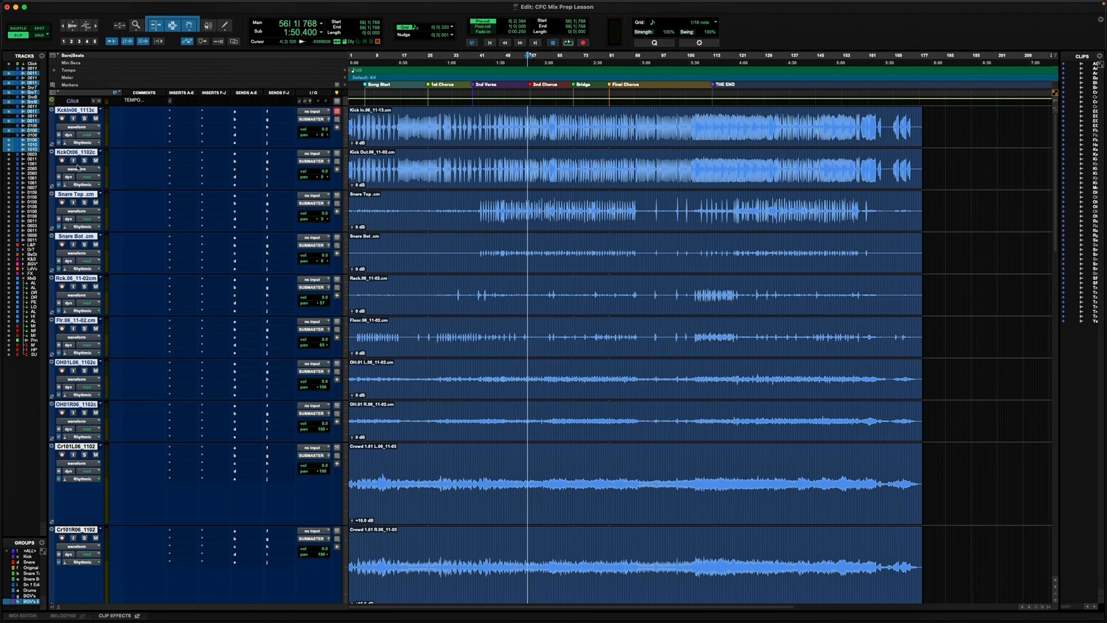
pyautogui.click(69, 185)
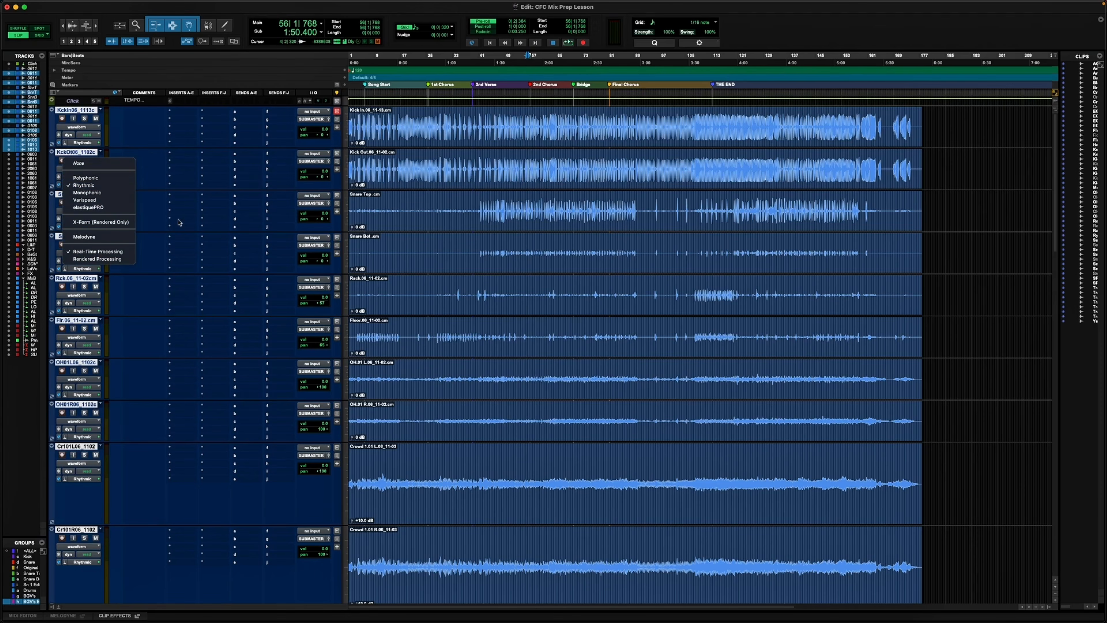
pyautogui.click(154, 205)
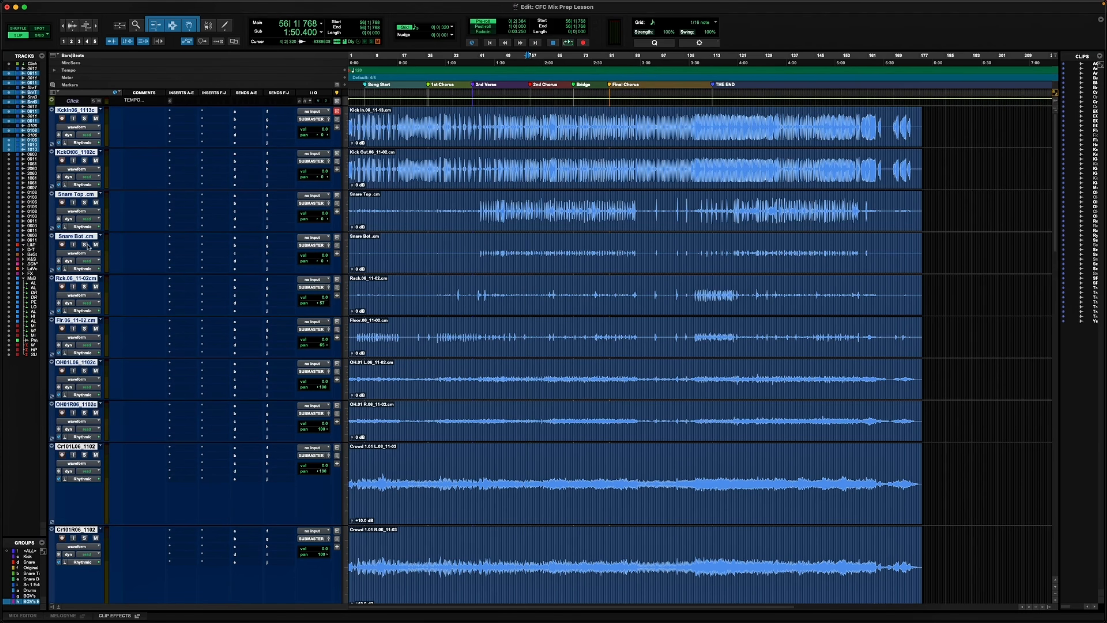
pyautogui.click(67, 271)
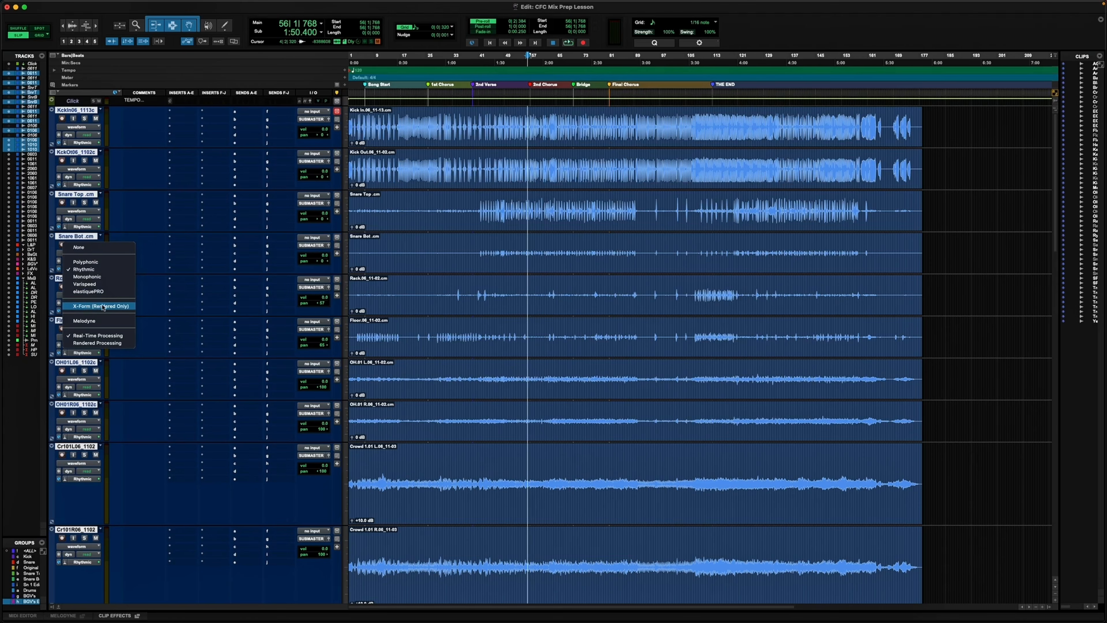
pyautogui.click(161, 309)
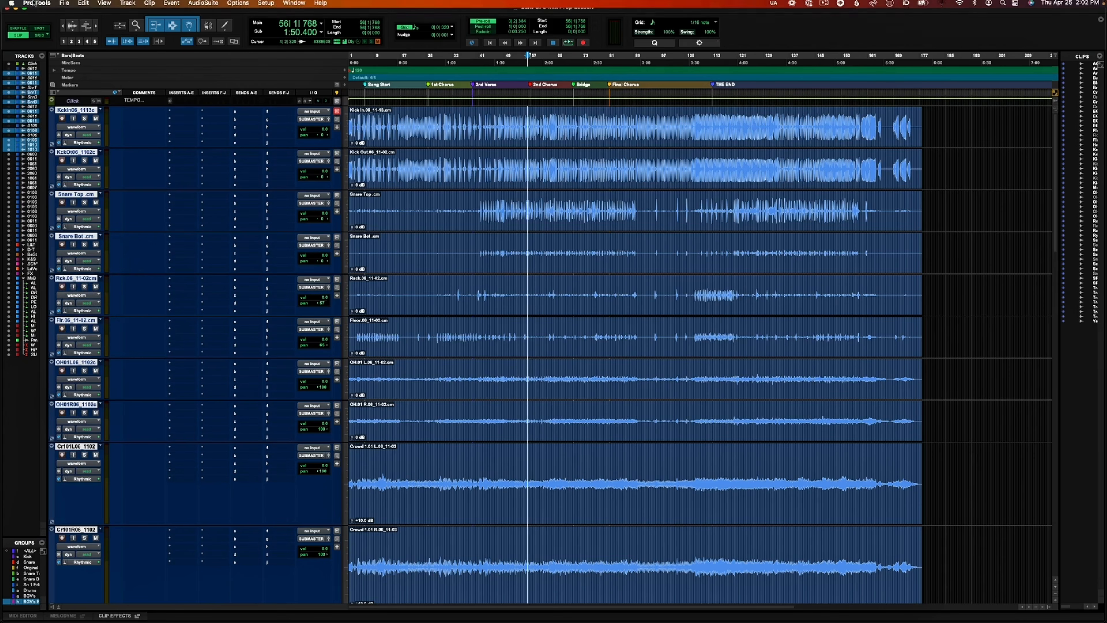
# Check the Mac's chip and memory in its system information, and close that window.
pyautogui.click(18, 2)
pyautogui.click(27, 19)
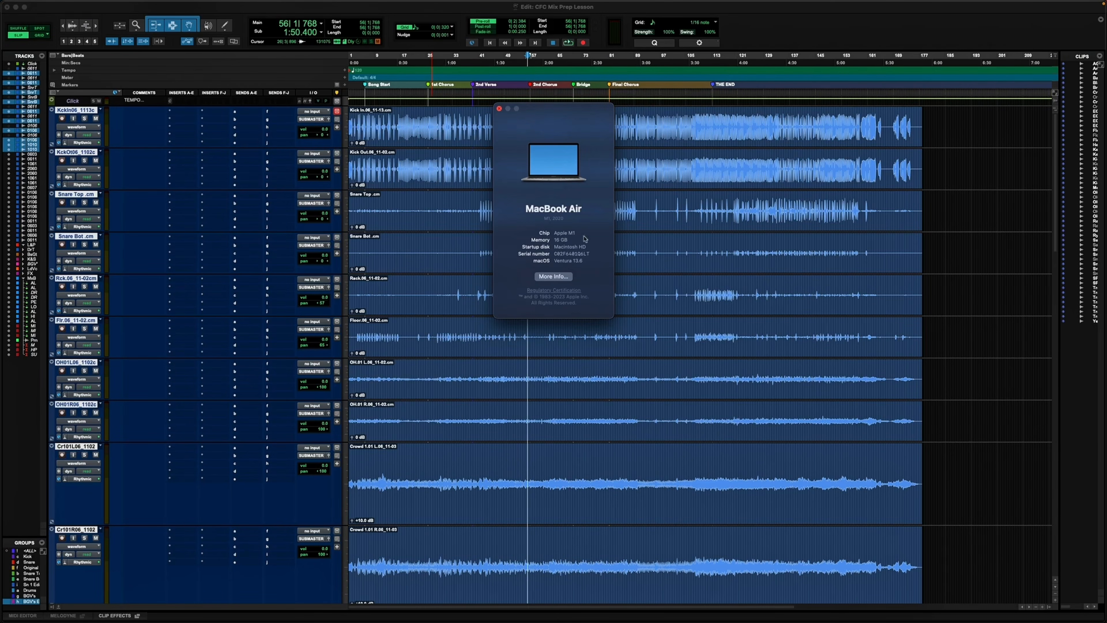
pyautogui.click(499, 108)
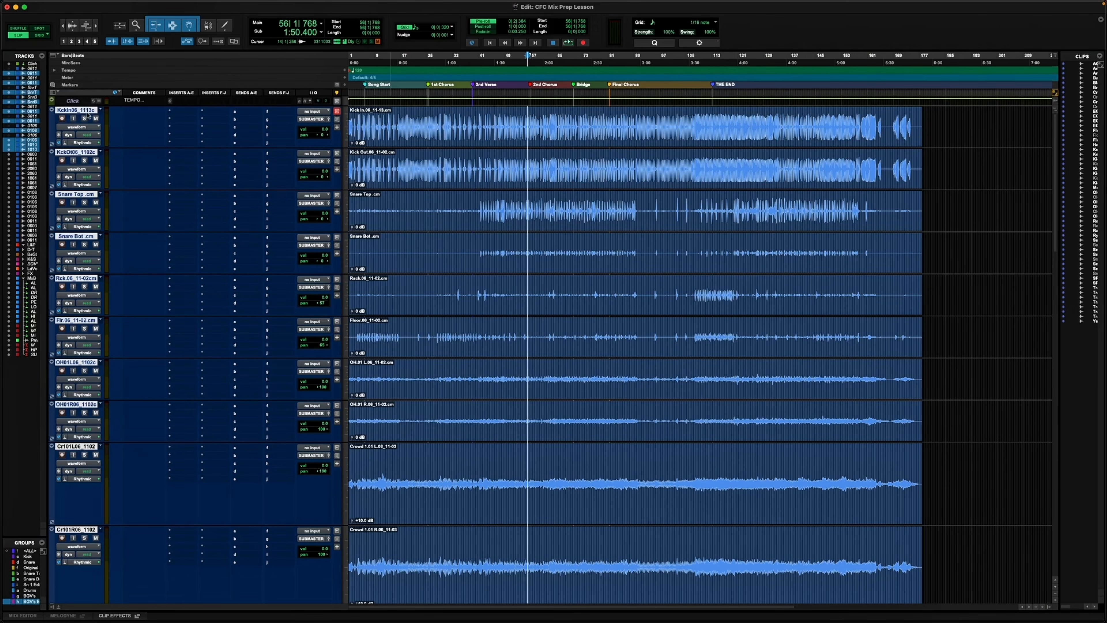
# Create a Mix/Edit group named "Drum Edits" from the selected drum and crowd tracks.
pyautogui.press('super+g')
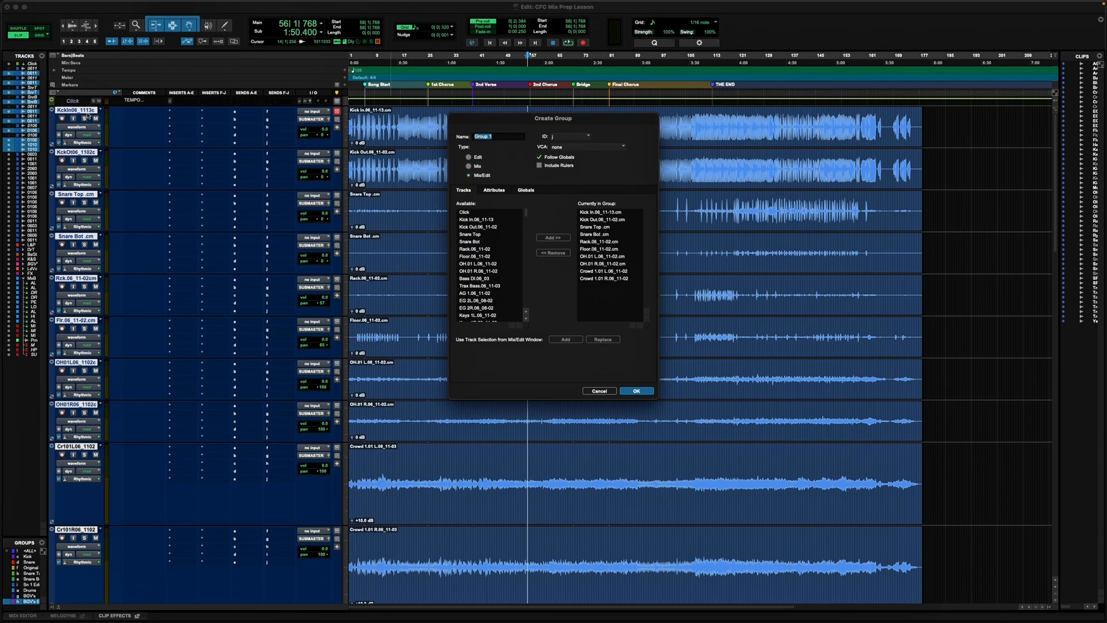
pyautogui.write('Drum')
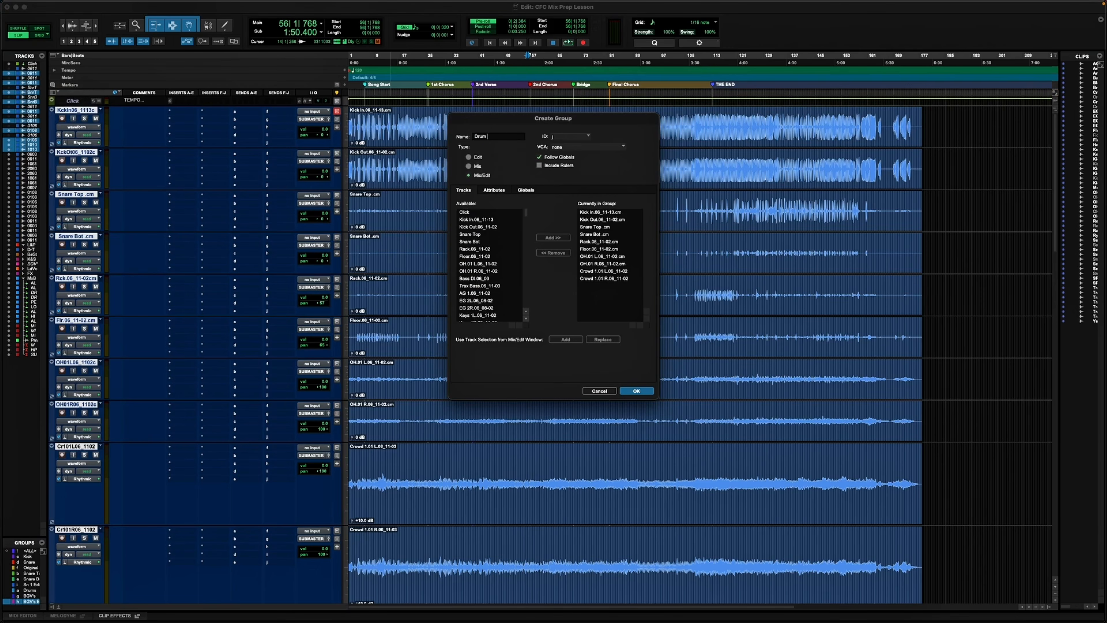
pyautogui.write(' Edits')
pyautogui.press('Return')
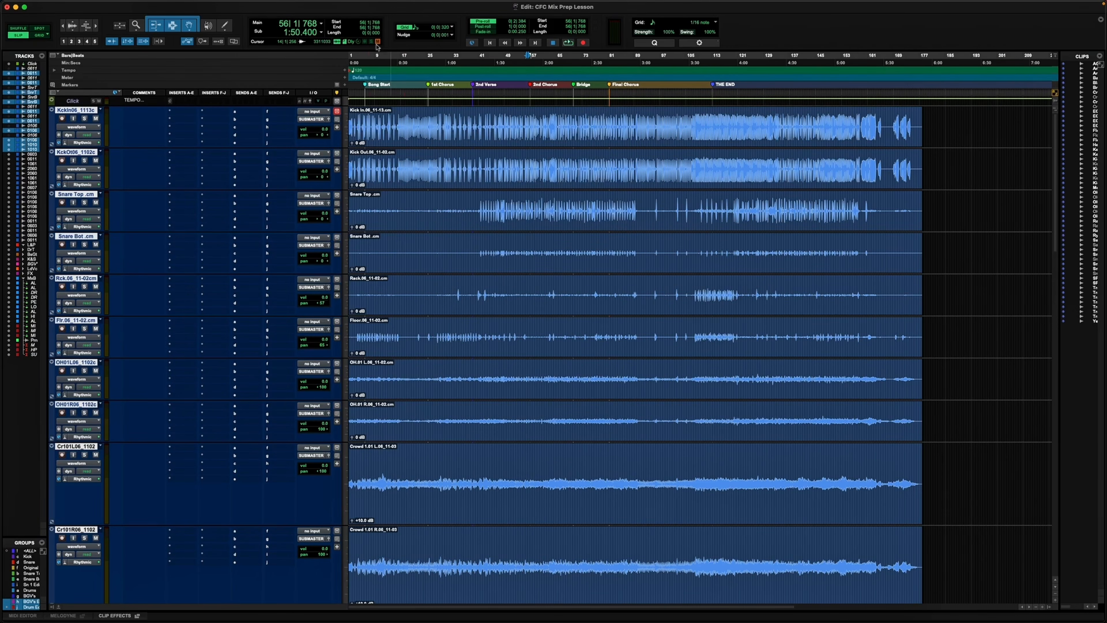
# Reselect the tracks from Kick In through Crowd R and select a time range starting at about bar 18 across them.
pyautogui.click(82, 447)
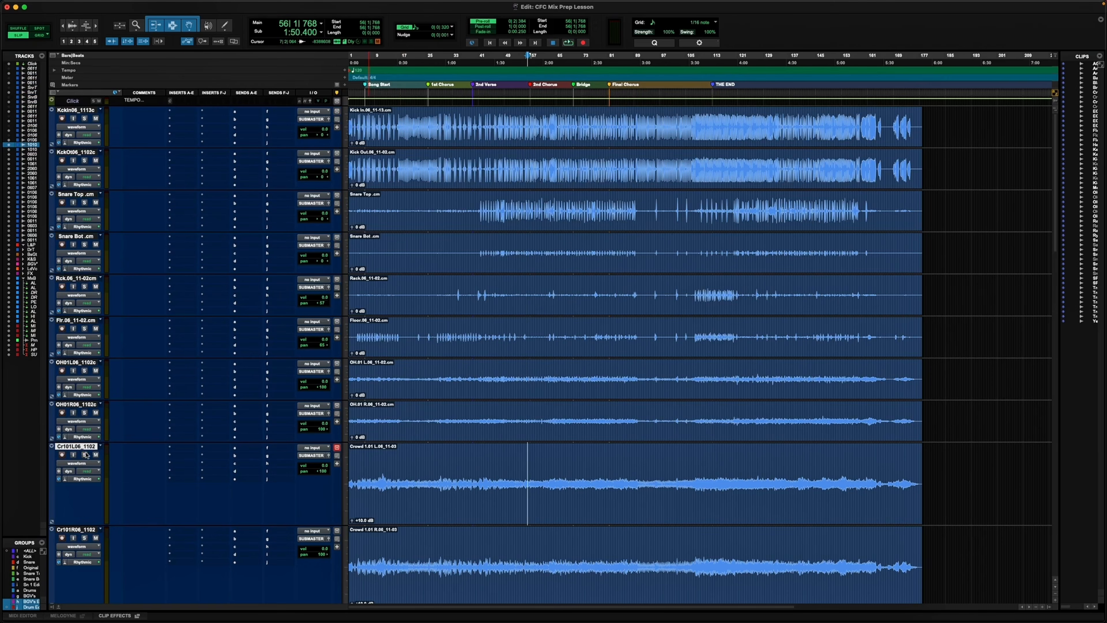
pyautogui.click(76, 530)
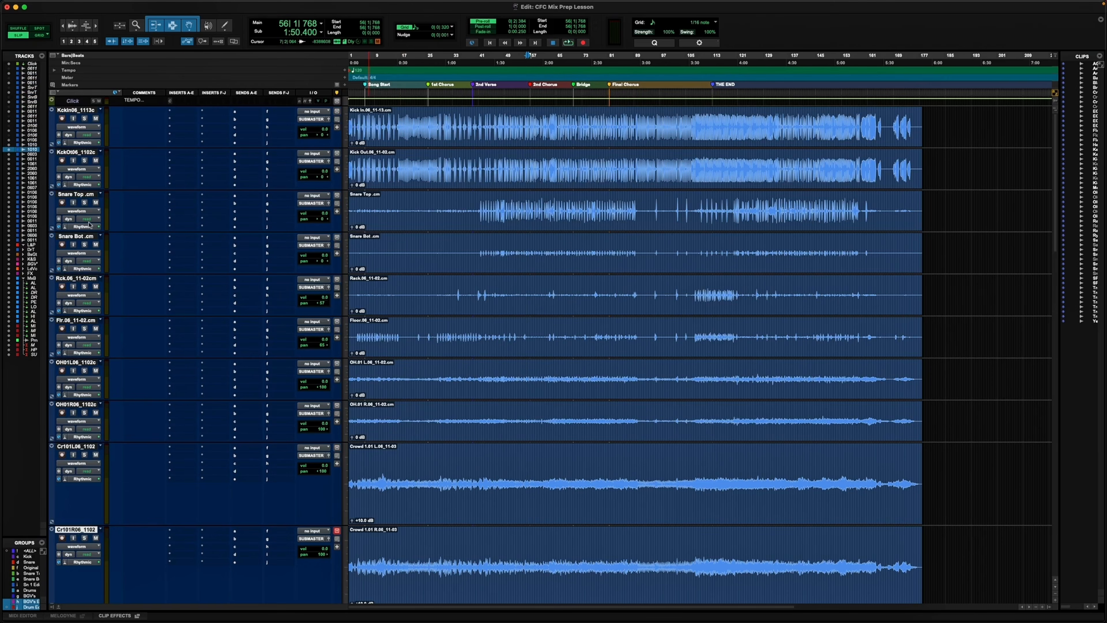
pyautogui.keyDown('shift'); pyautogui.click(82, 112); pyautogui.keyUp('shift')
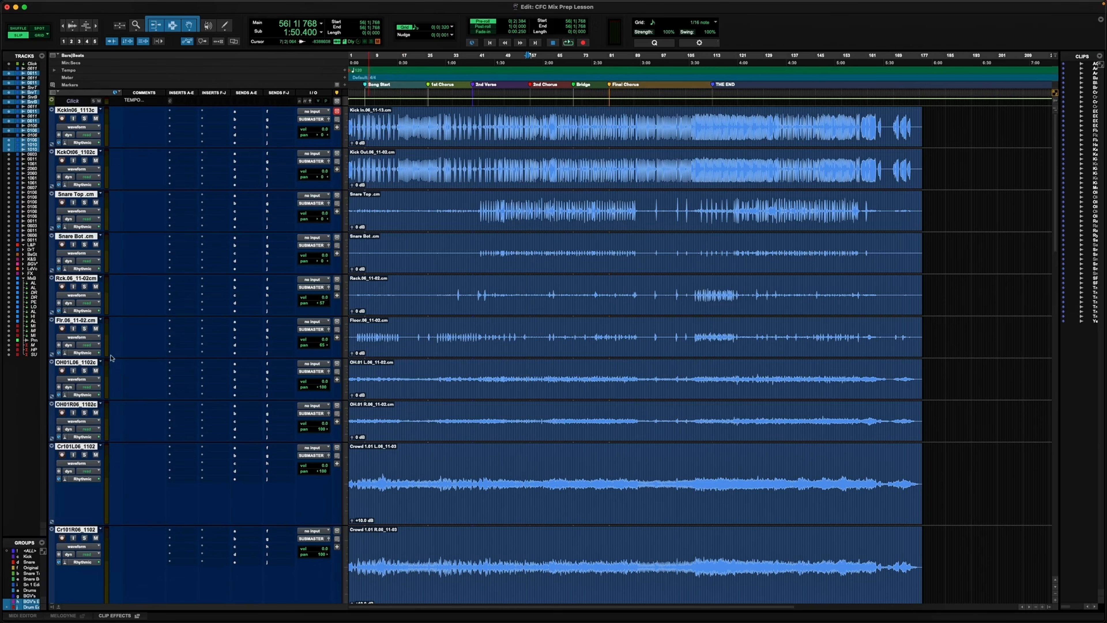
pyautogui.click(416, 250)
pyautogui.moveTo(404, 251); pyautogui.dragTo(625, 252)
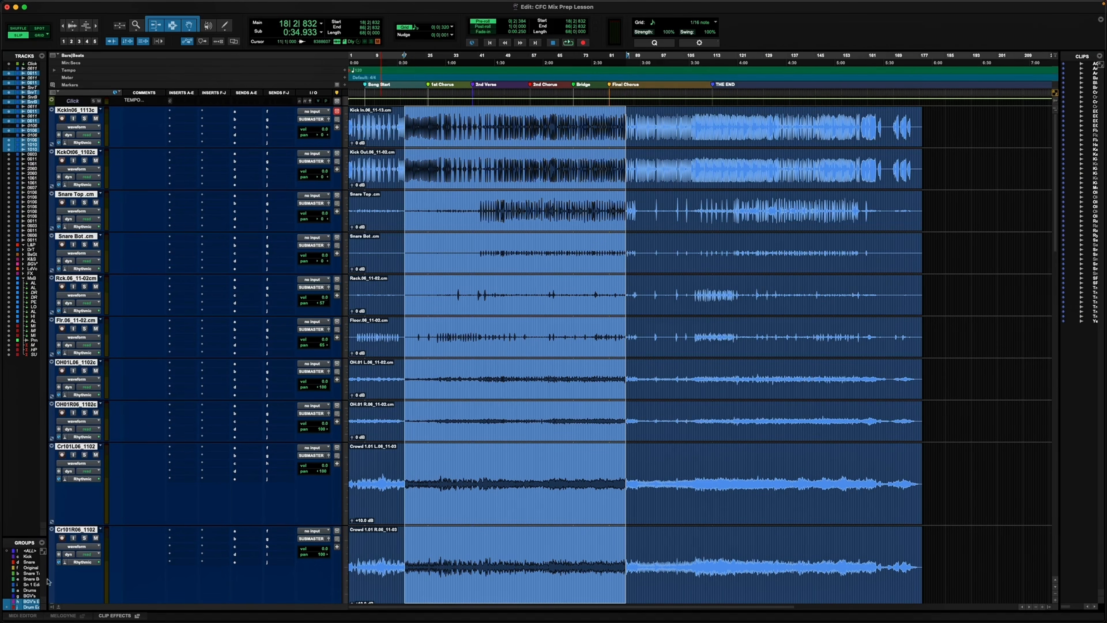
# Inspect the mix attributes linked by the Drum Edits group in its group settings.
pyautogui.rightClick(30, 610)
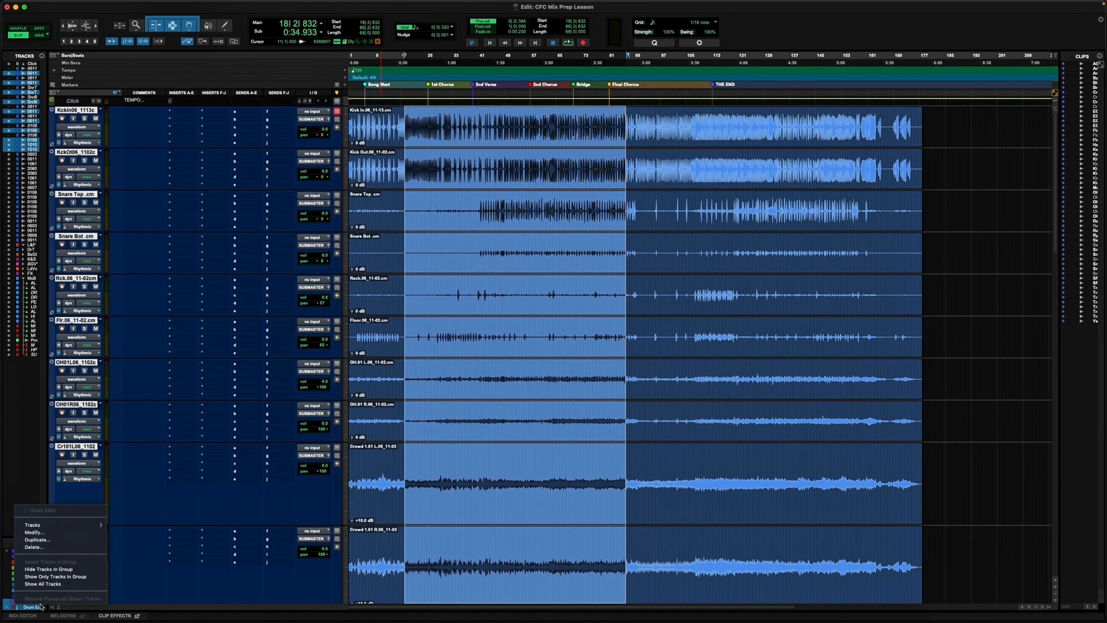
pyautogui.click(59, 534)
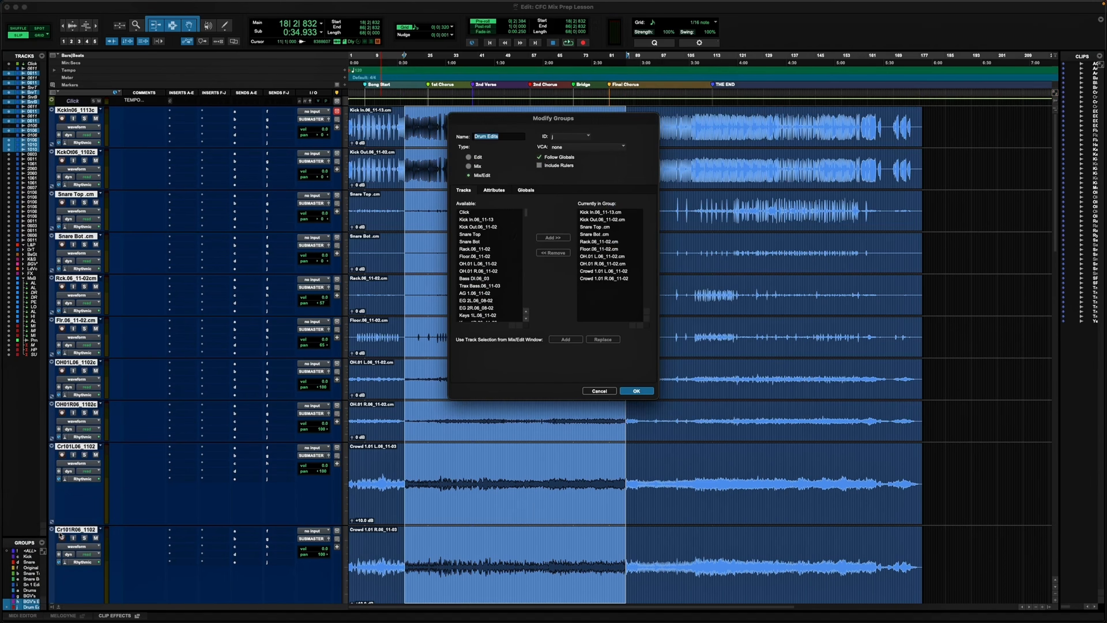
pyautogui.click(495, 192)
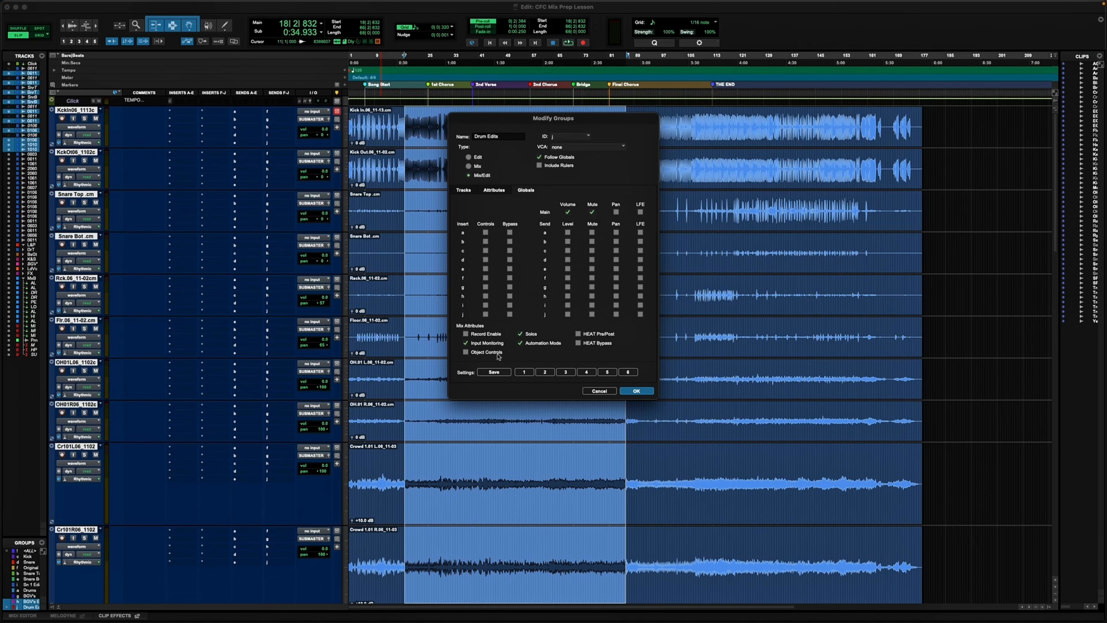
pyautogui.click(636, 391)
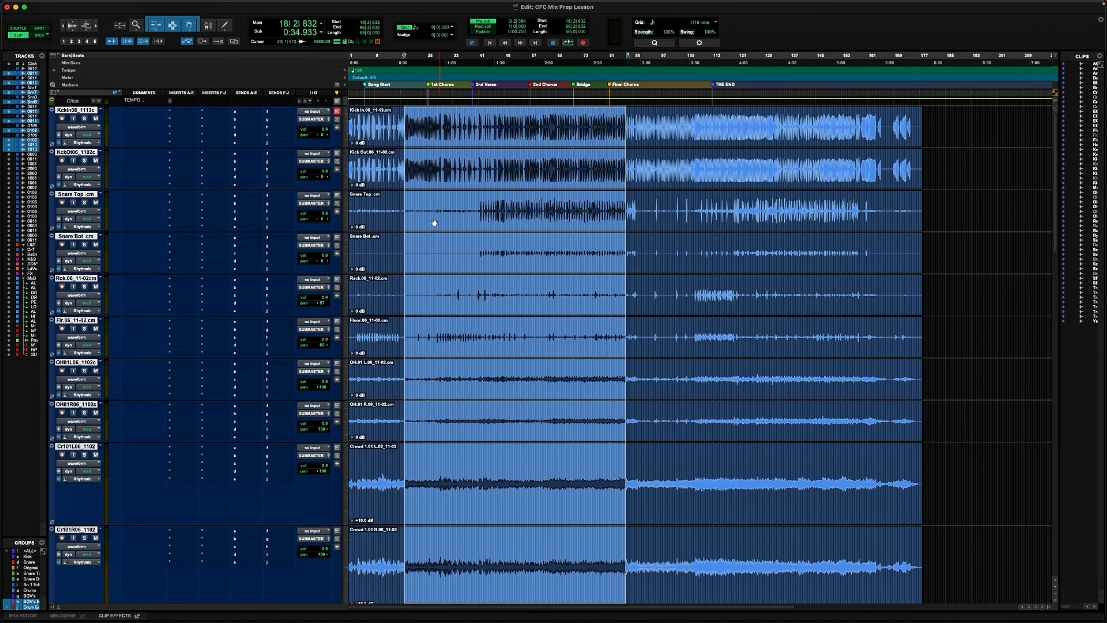
# Test the group by selecting the full clips on all drum and crowd tracks, and clear the selection.
pyautogui.moveTo(431, 208); pyautogui.dragTo(607, 210)
pyautogui.click(504, 216)
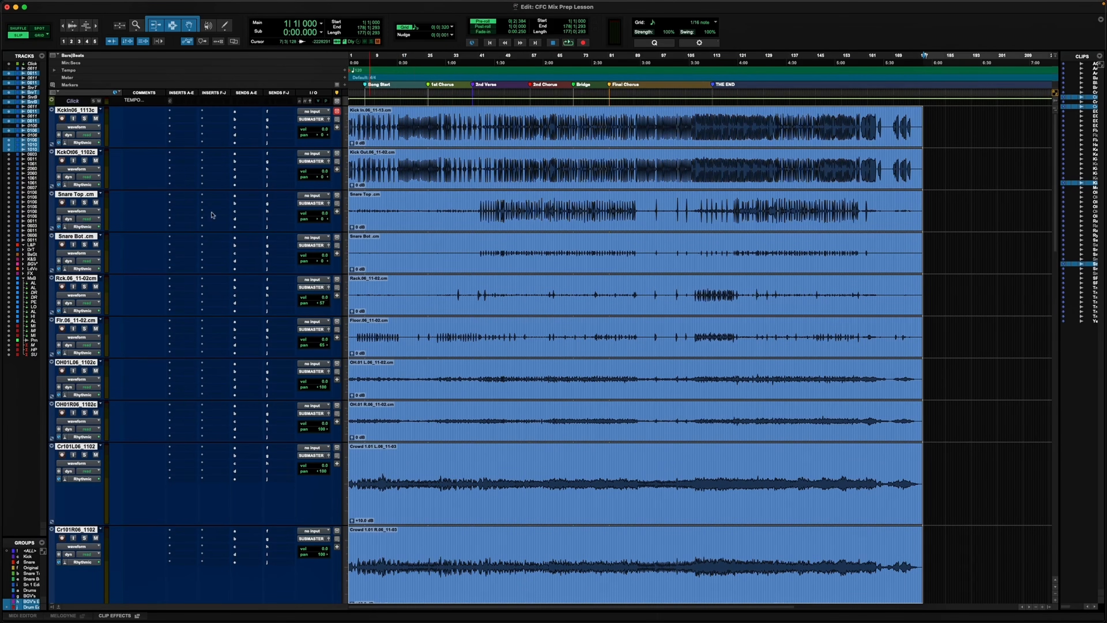
pyautogui.click(435, 198)
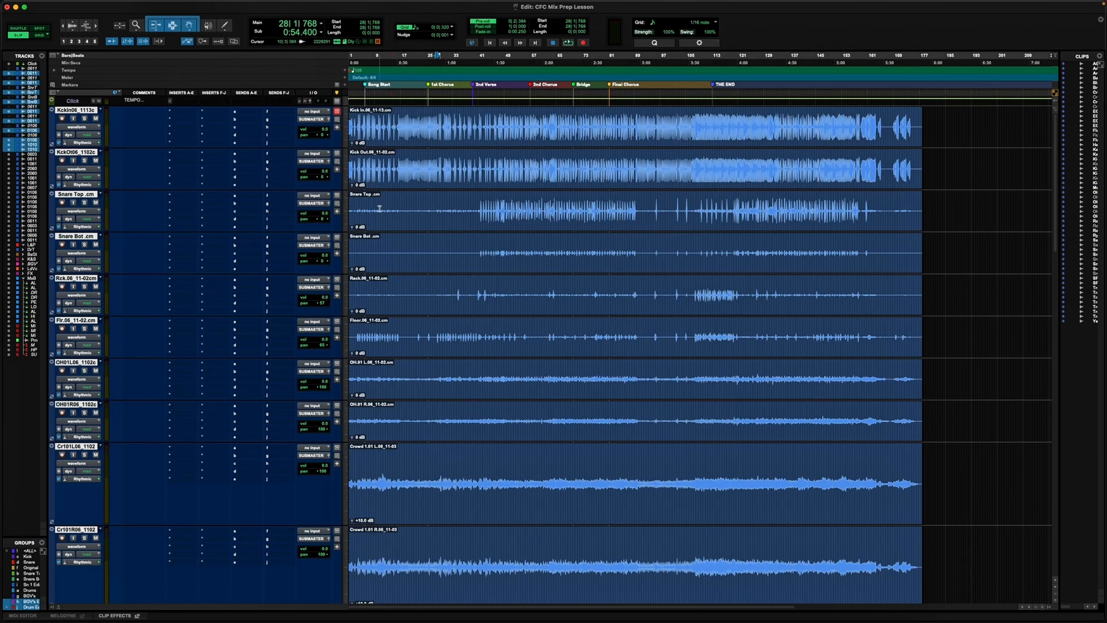
# Place the edit cursor at bar 45, solo the grouped drum and crowd tracks, and switch them to warp view.
pyautogui.click(493, 201)
pyautogui.hotkey('shift', 's')
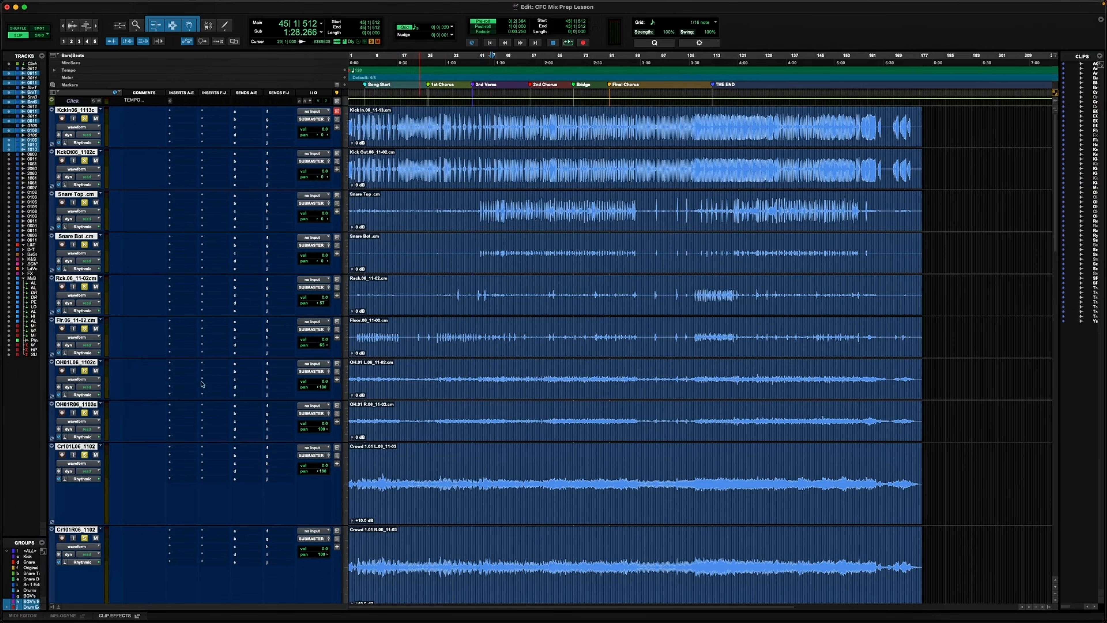
pyautogui.click(74, 127)
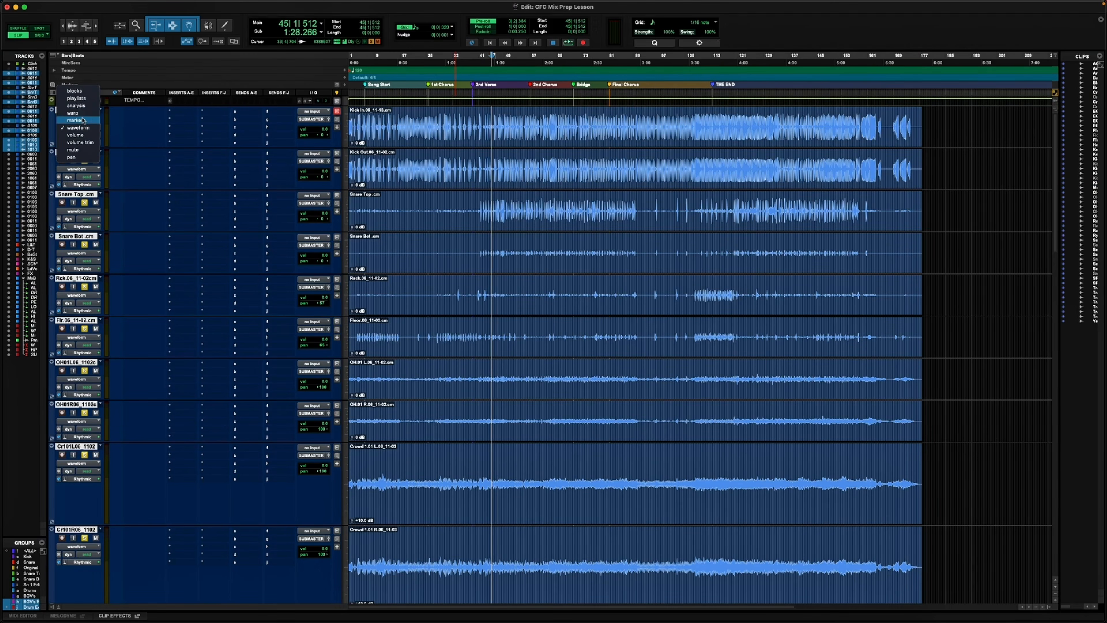
pyautogui.keyDown('alt'); pyautogui.click(73, 113); pyautogui.keyUp('alt')
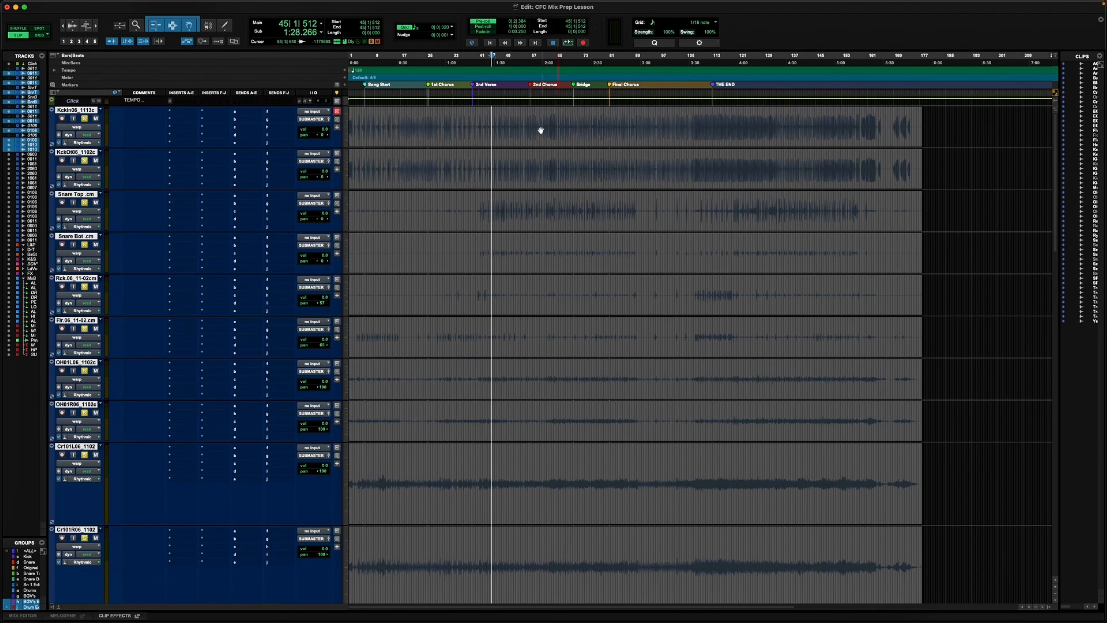
# Examine the detected transients in warp view up close around bar 45 and at the start of the session.
pyautogui.press('t')
pyautogui.press('t')
pyautogui.press('t')
pyautogui.press('t')
pyautogui.press('t')
pyautogui.press('t')
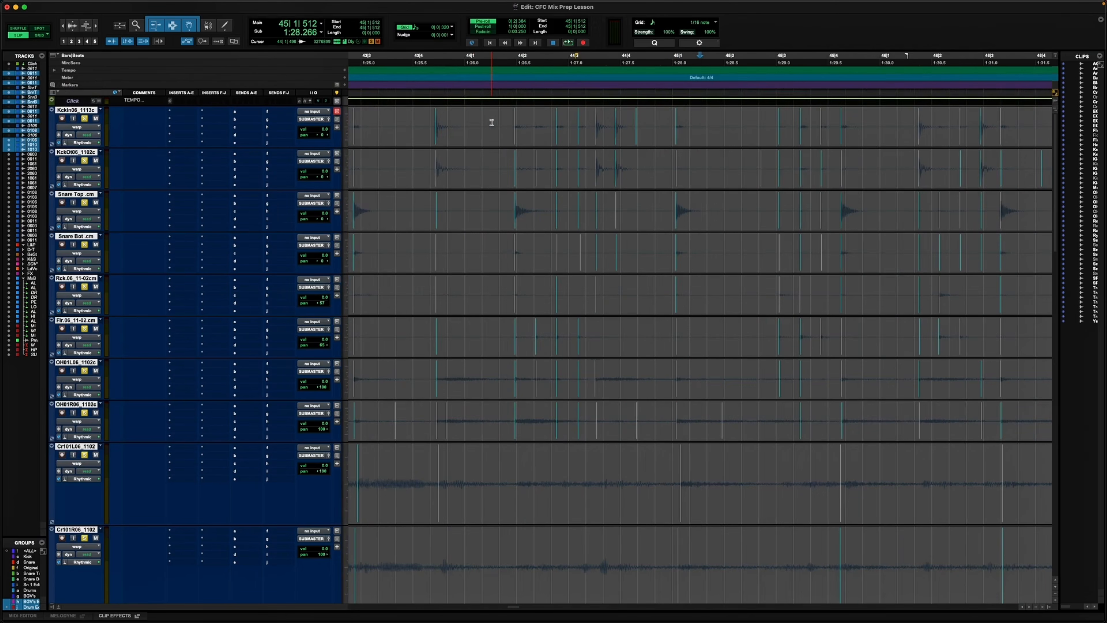
pyautogui.press('r')
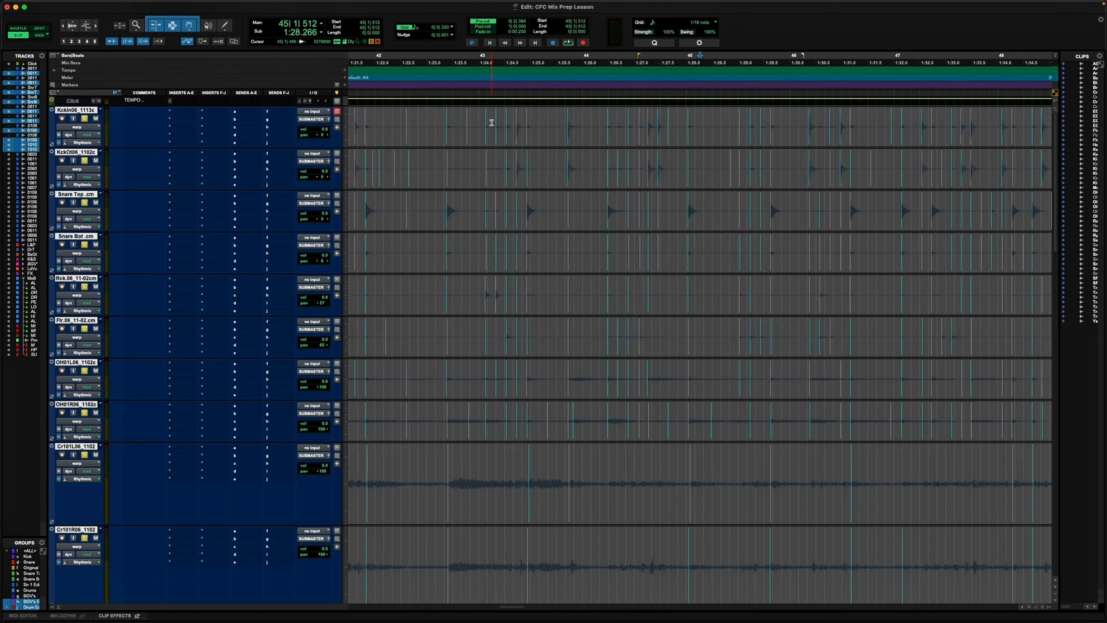
pyautogui.hscroll(-10, 491, 123)
pyautogui.hscroll(-20, 491, 123)
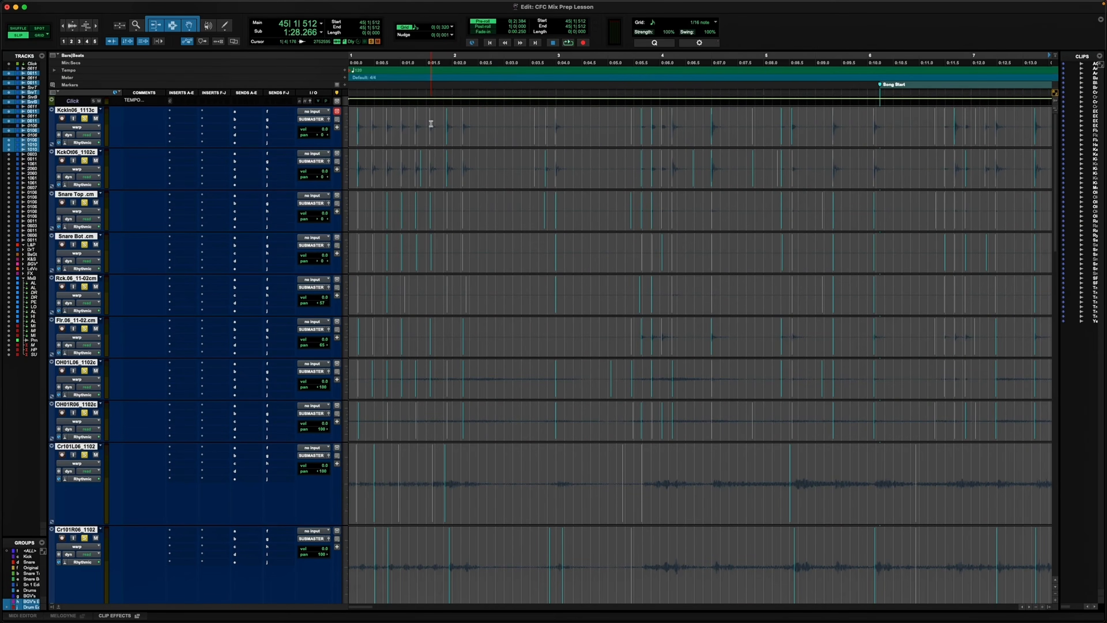
# Switch the grouped tracks to analysis view and examine the transient markers up to the 1st Chorus.
pyautogui.click(85, 127)
pyautogui.click(85, 121)
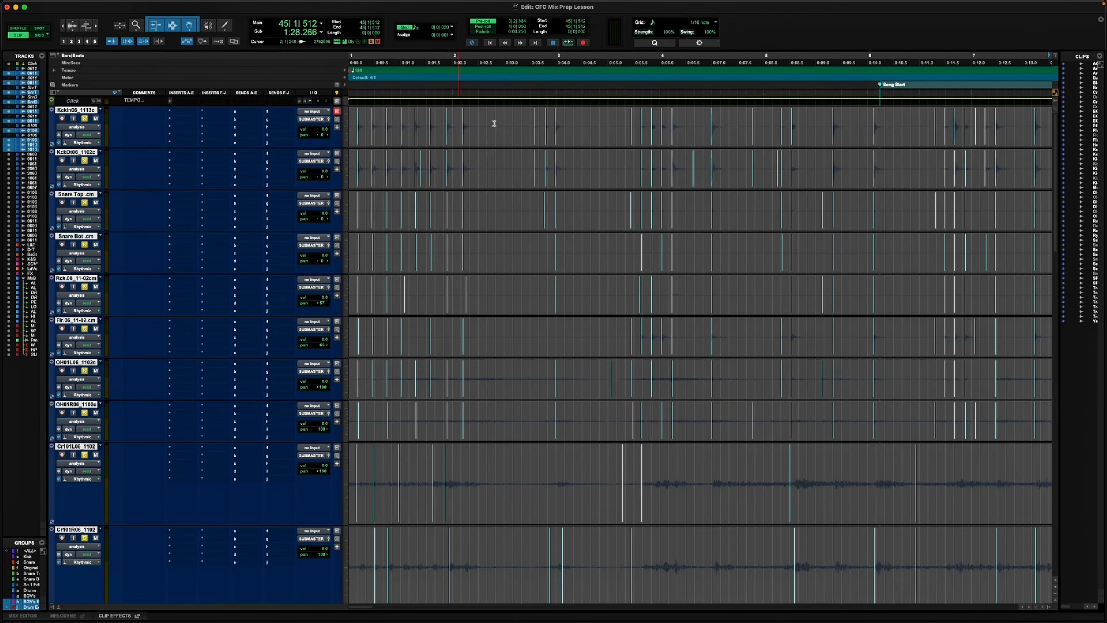
pyautogui.hscroll(15, 530, 123)
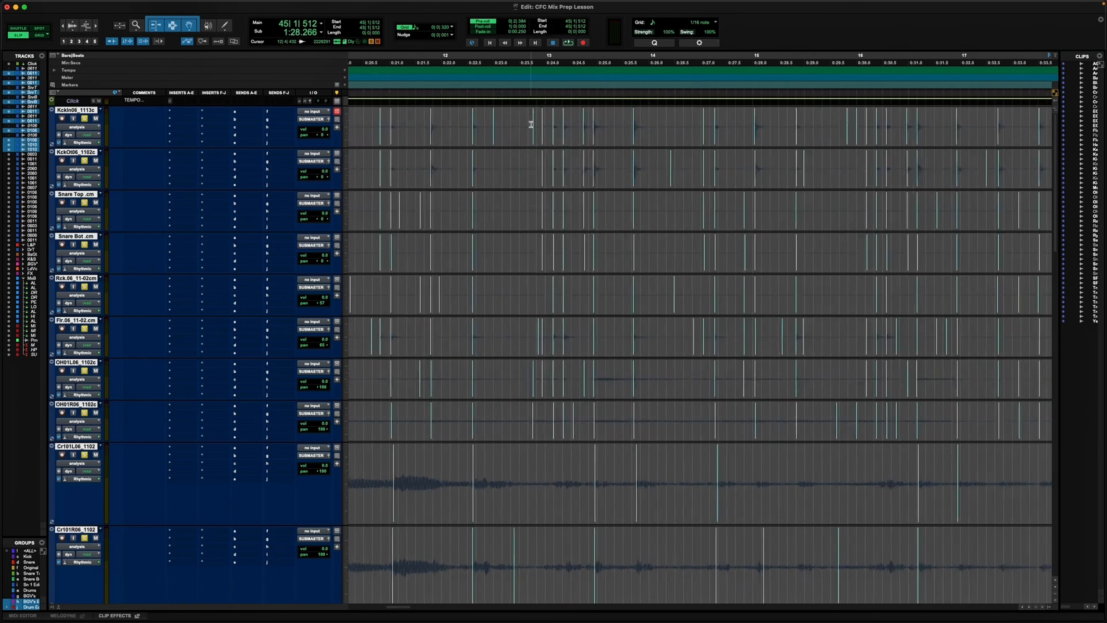
pyautogui.hscroll(15, 531, 124)
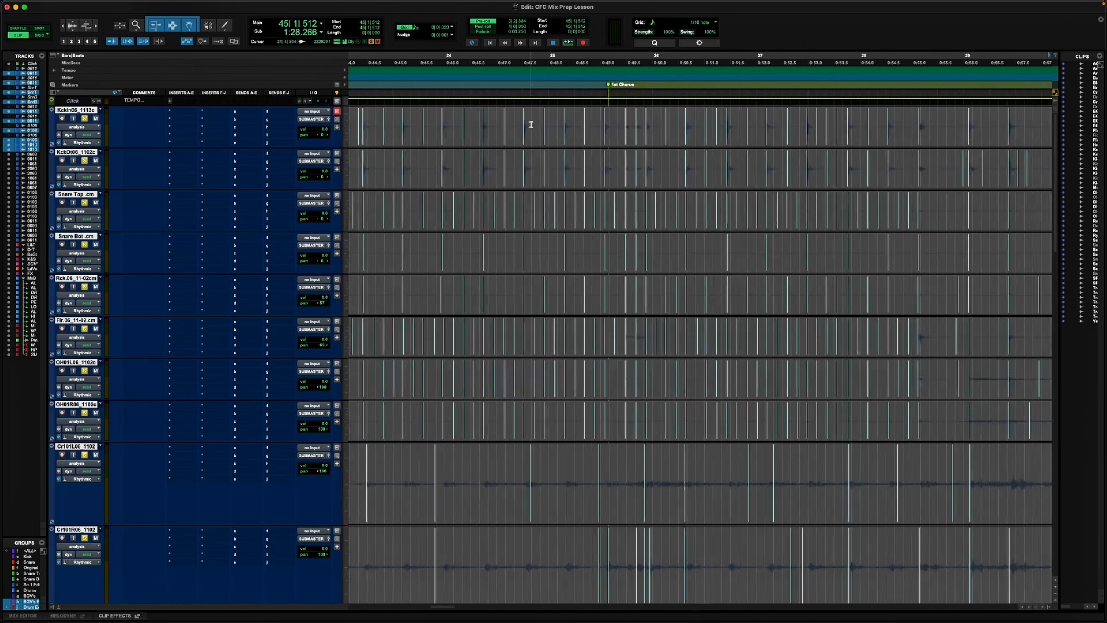
# Switch the grouped drum and crowd tracks from analysis view back to warp view and return to the session start.
pyautogui.hscroll(-15, 530, 125)
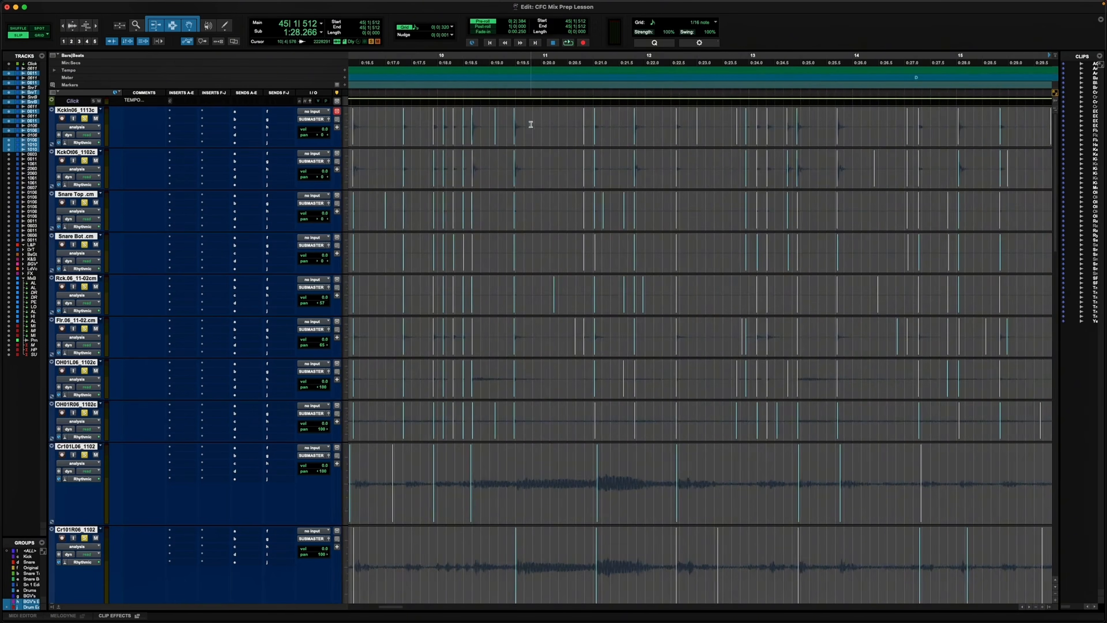
pyautogui.scroll(-5, 566, 403)
pyautogui.scroll(5, 567, 403)
pyautogui.click(80, 128)
pyautogui.click(74, 134)
pyautogui.hscroll(-15, 437, 128)
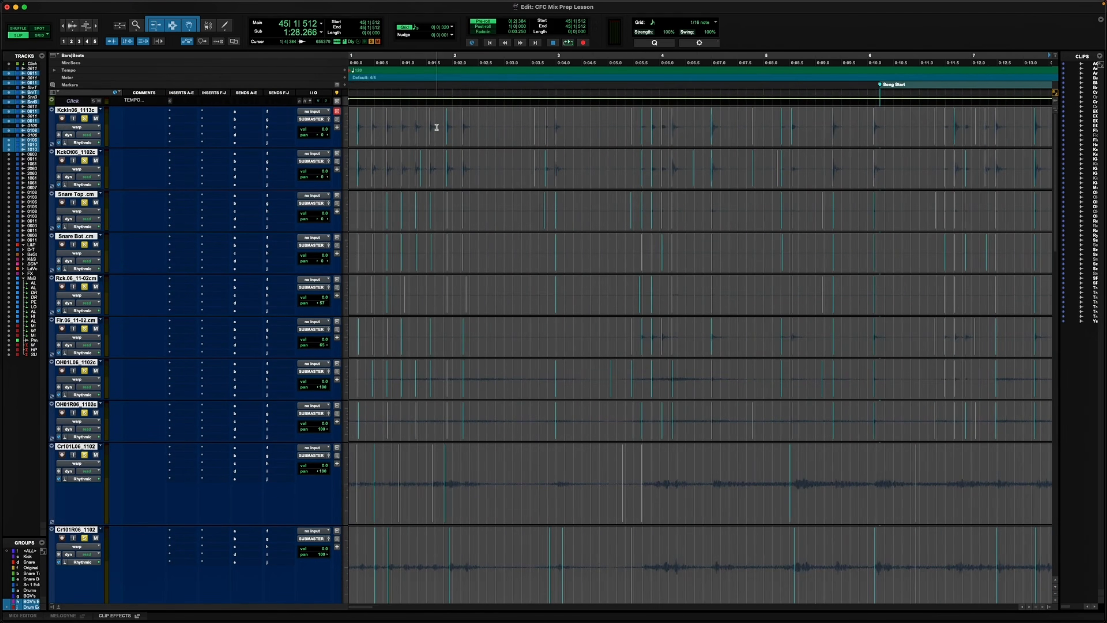
# Play the soloed drum and crowd tracks from the beginning of the session, and stop playback.
pyautogui.press('Return')
pyautogui.press('space')
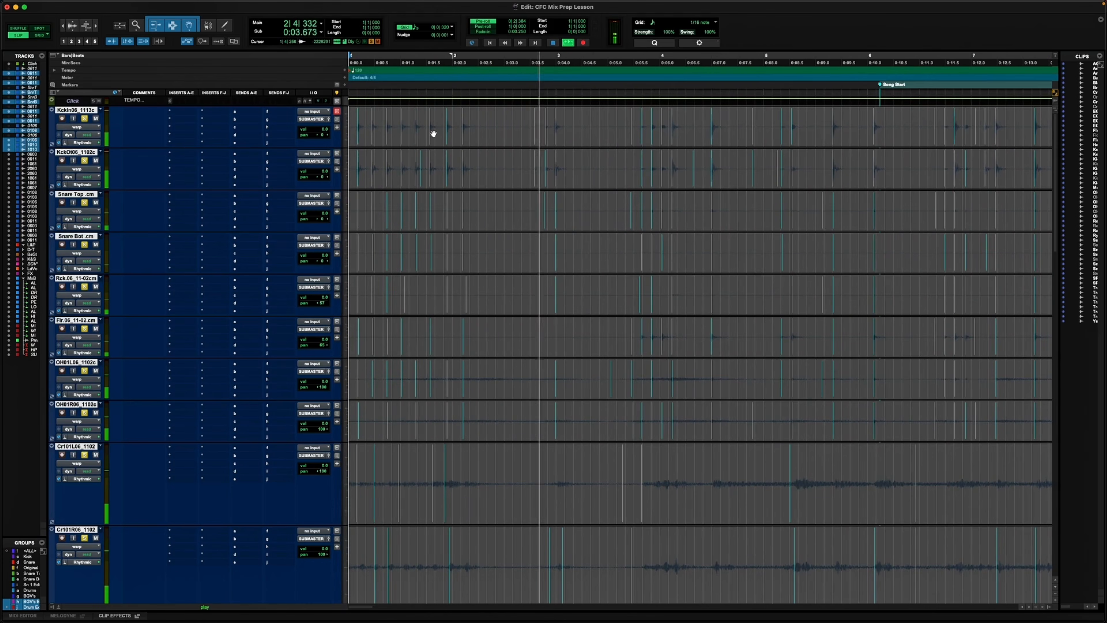
pyautogui.press('space')
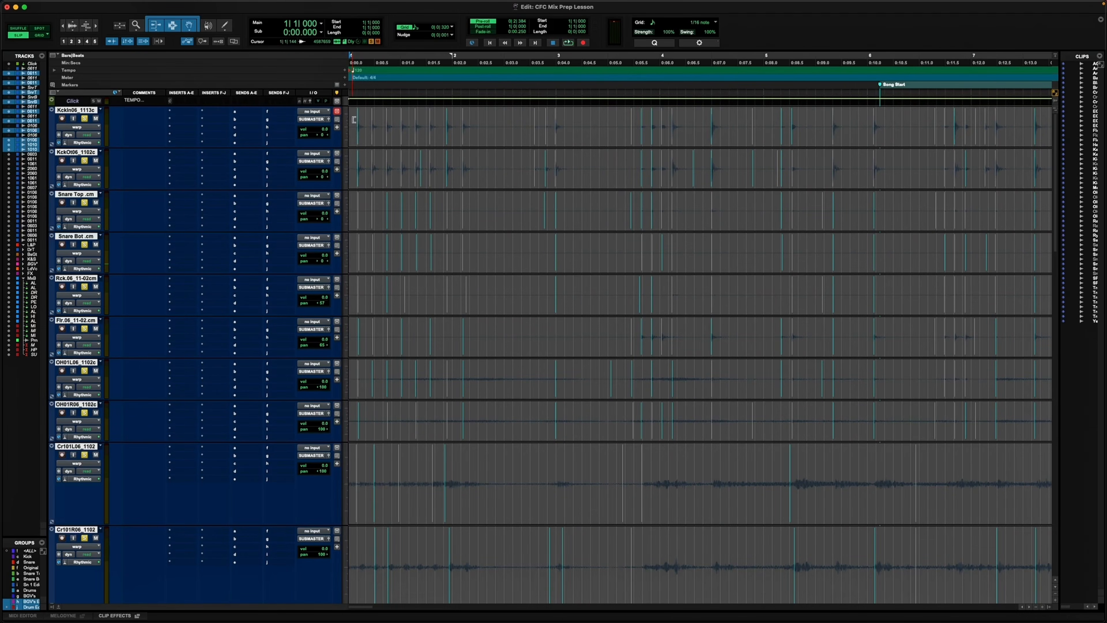
# Add a warp marker at 1|1|080 on the grouped tracks, just before the first kick hit.
pyautogui.scroll(5, 354, 120)
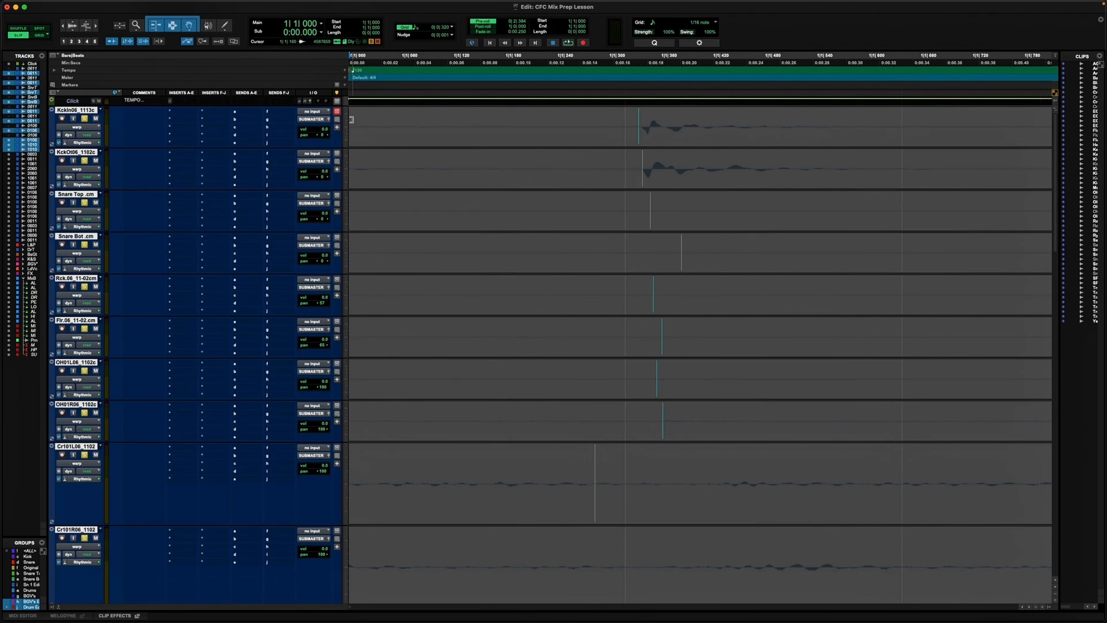
pyautogui.rightClick(377, 121)
pyautogui.click(373, 122)
pyautogui.rightClick(427, 123)
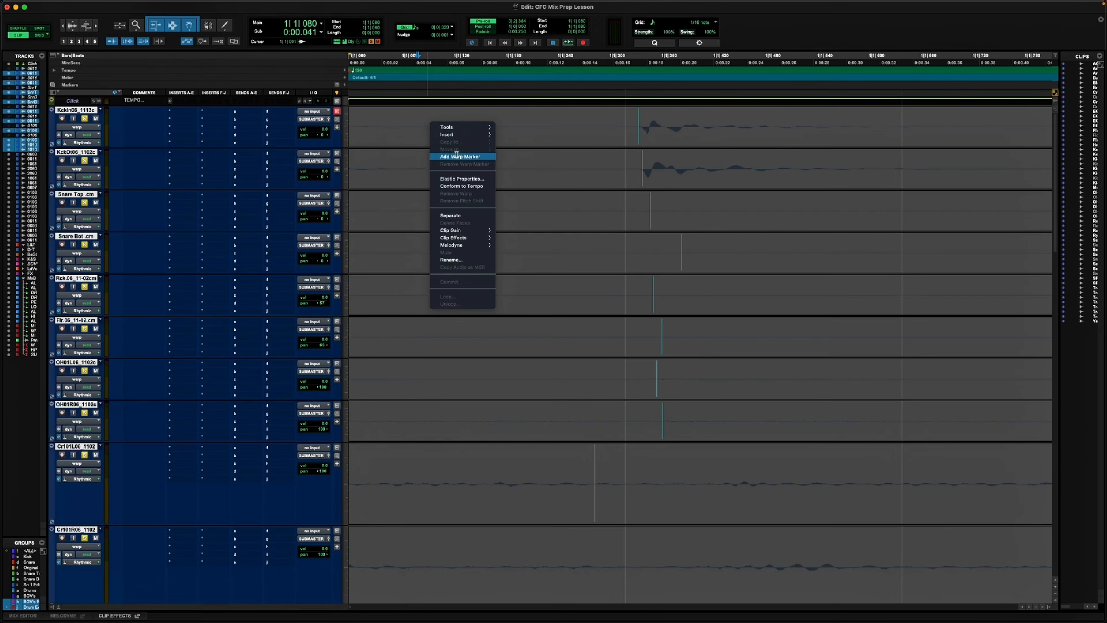
pyautogui.click(480, 152)
# Play the grouped tracks briefly from 3|3|448 to audition the passage before Song Start.
pyautogui.press('r')
pyautogui.press('r')
pyautogui.press('r')
pyautogui.press('r')
pyautogui.press('r')
pyautogui.press('r')
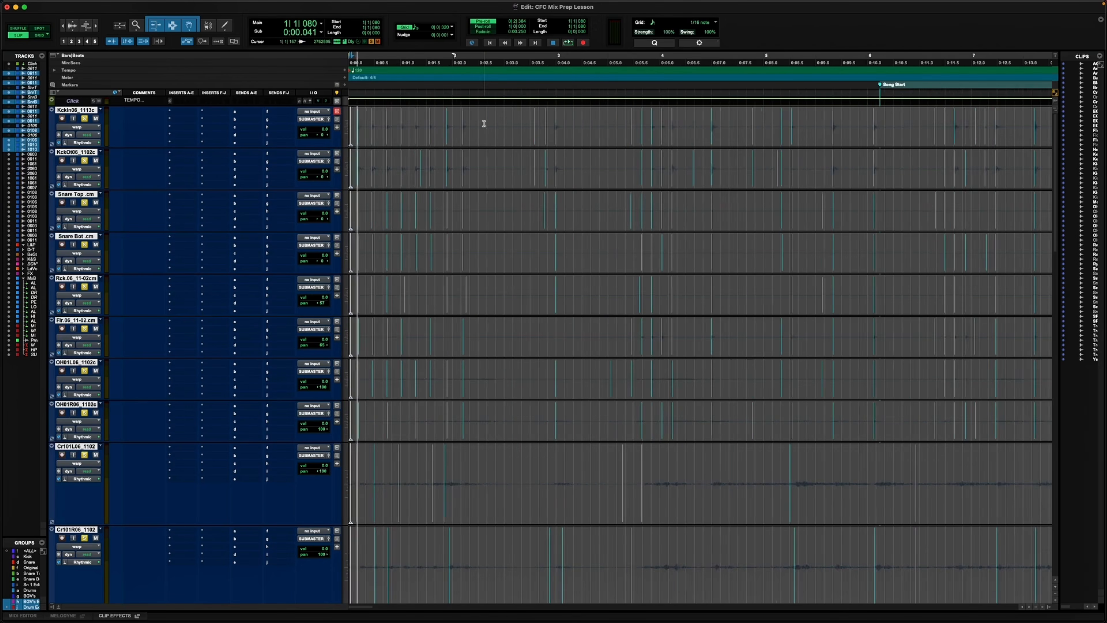
pyautogui.click(485, 123)
pyautogui.press('space')
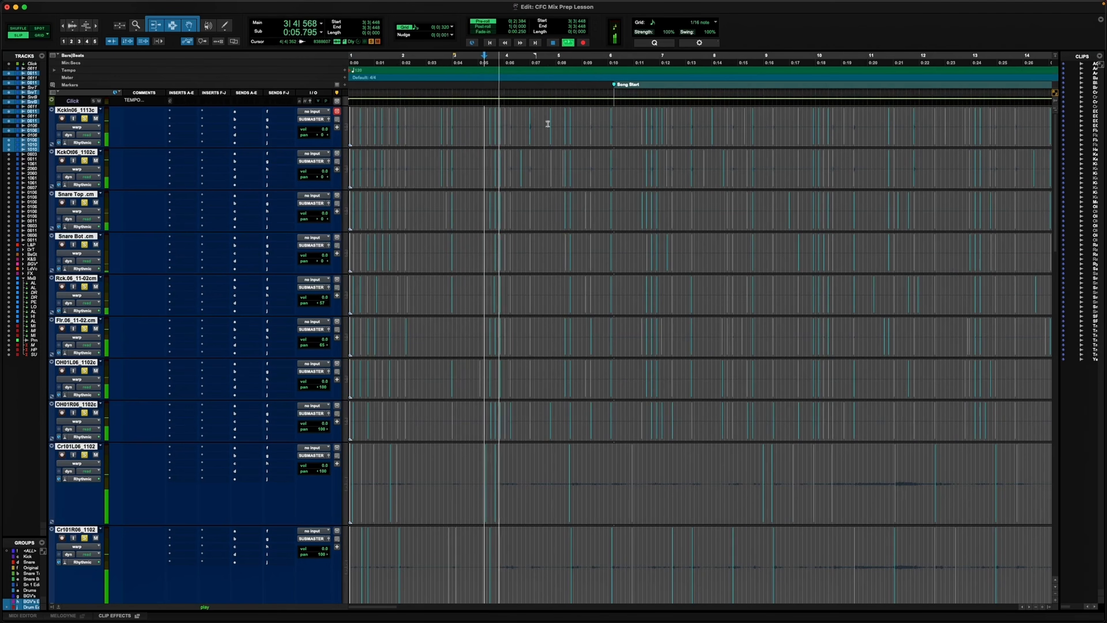
pyautogui.press('space')
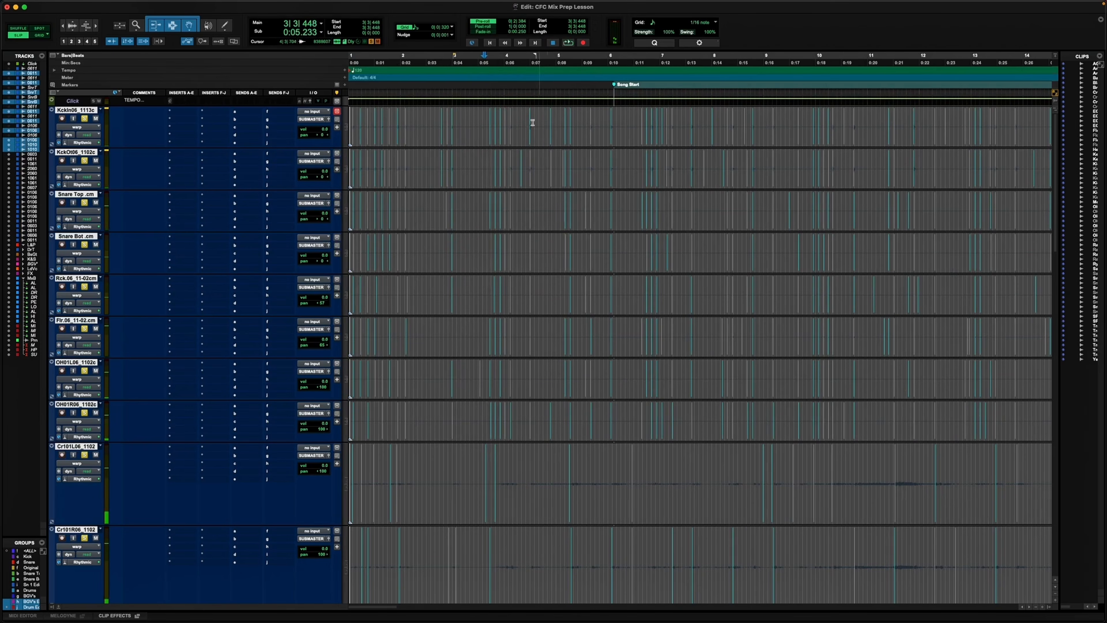
# Look up the song's tempo in the client files folder name in Finder, and return to Pro Tools.
pyautogui.press('super+Tab')
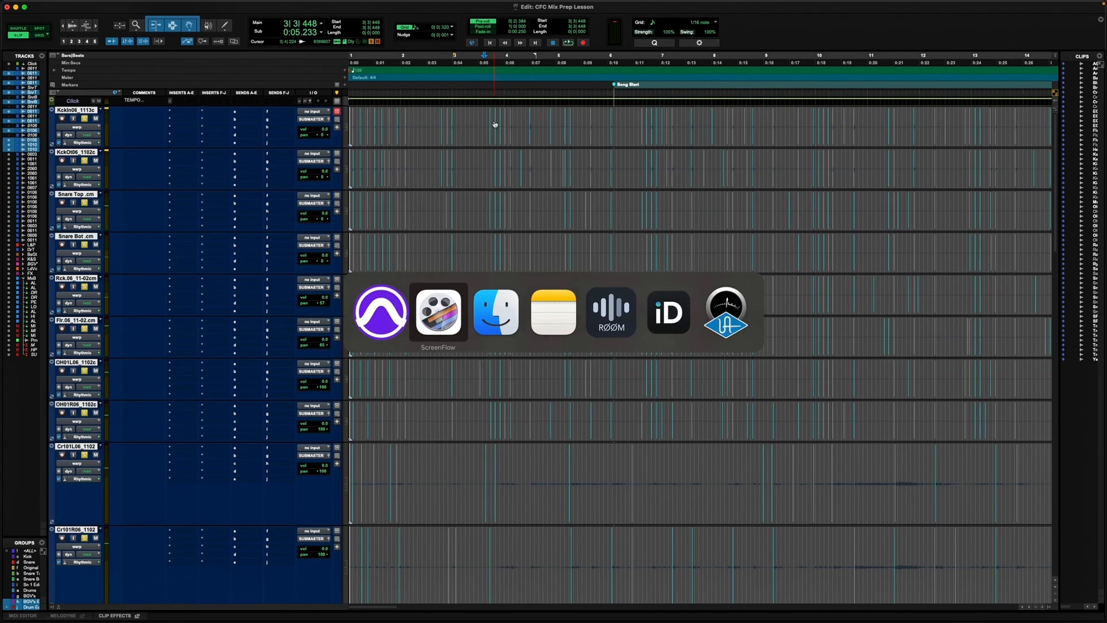
pyautogui.press('super+Up')
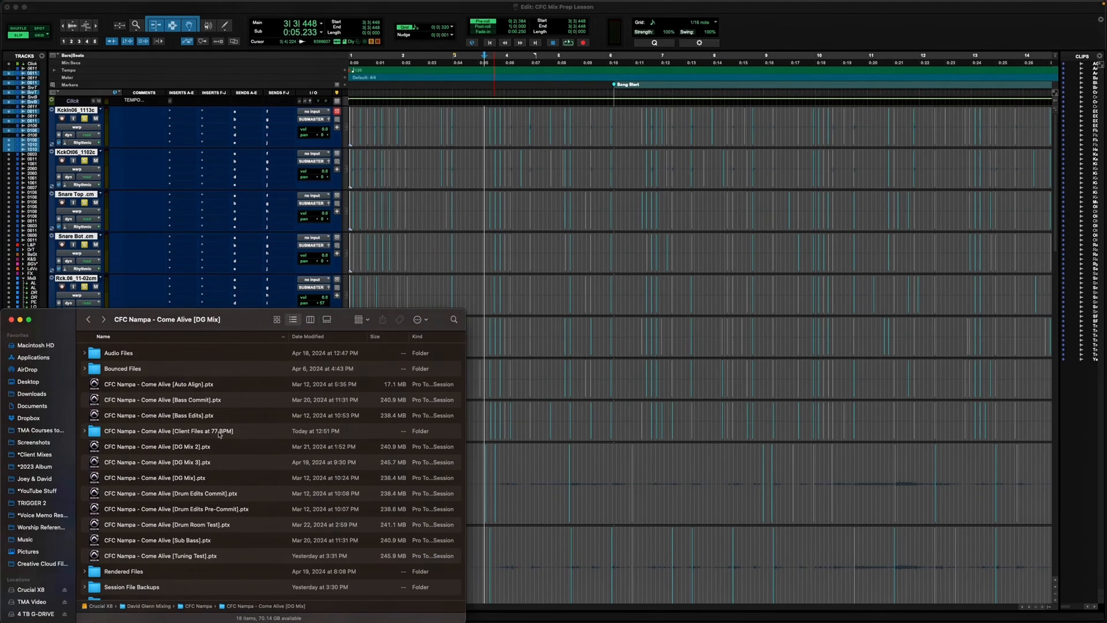
pyautogui.press('super+Tab')
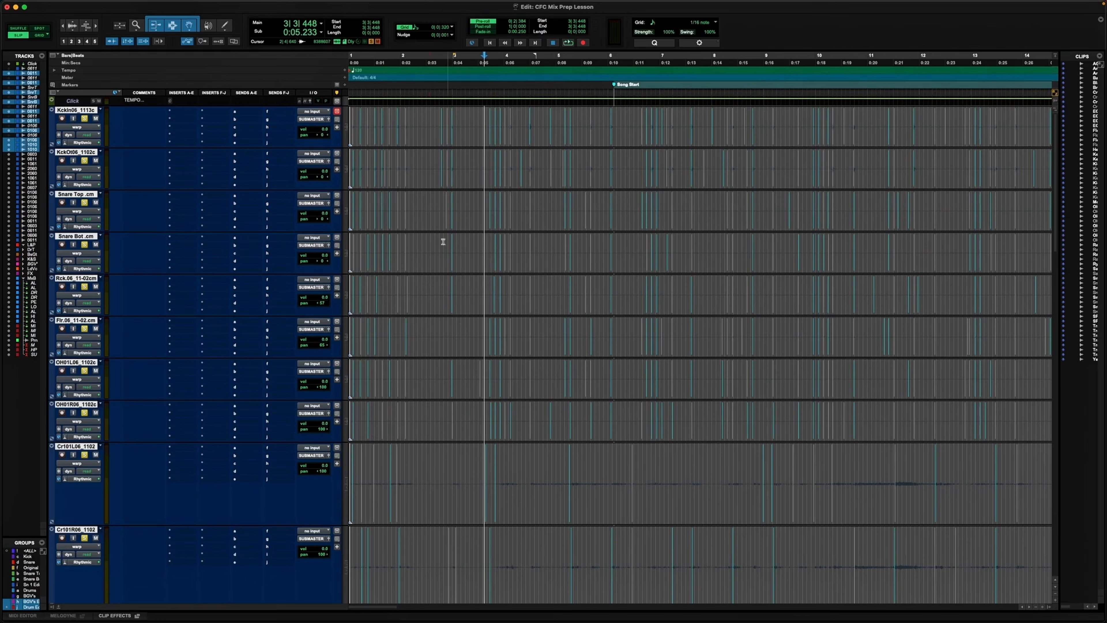
# Set the session tempo at bar 1 to 77 BPM.
pyautogui.press('Return')
pyautogui.click(345, 71)
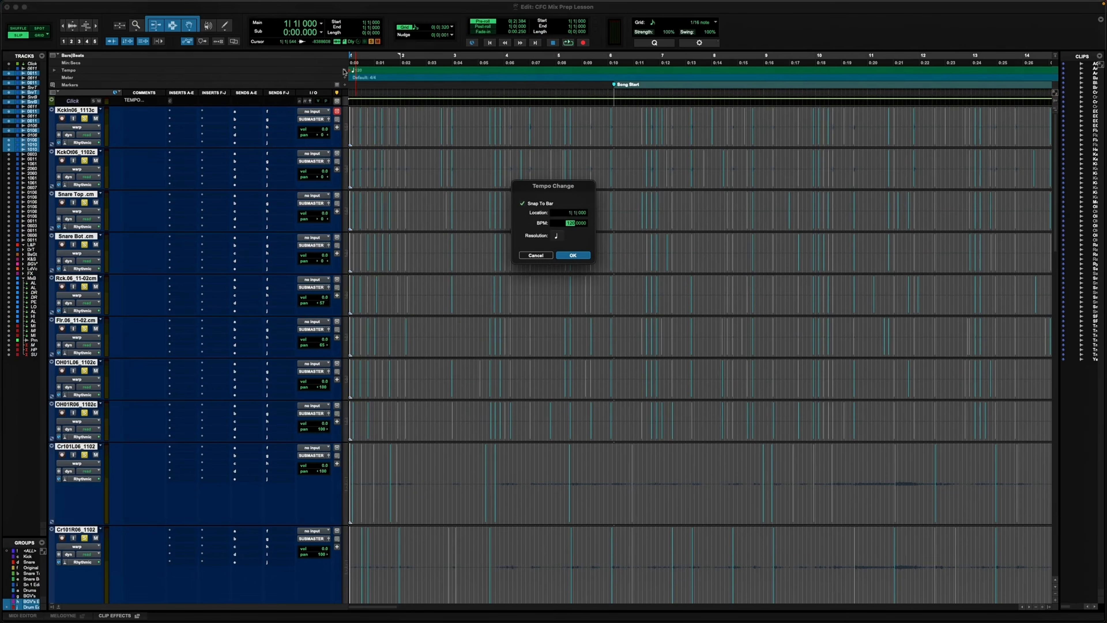
pyautogui.write('77')
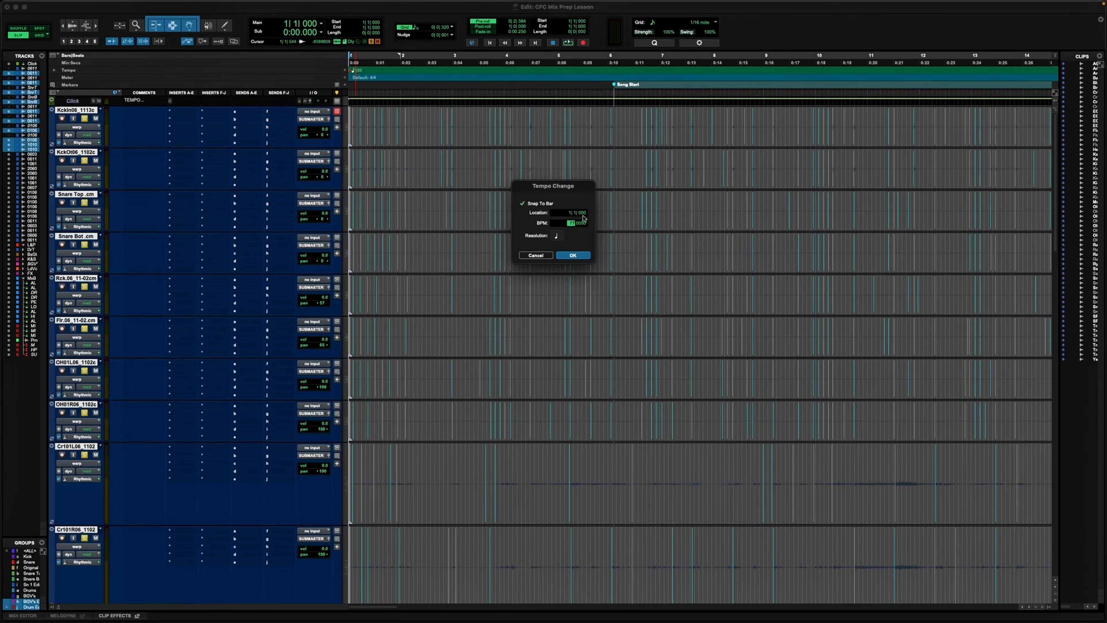
pyautogui.click(574, 255)
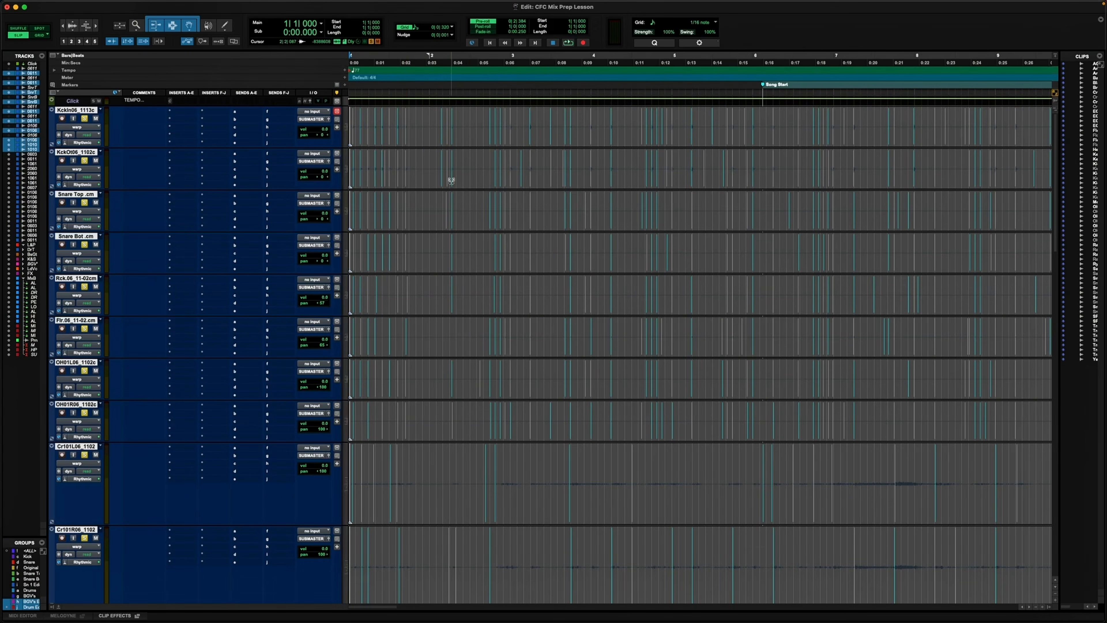
# Examine the waveforms of all instrument and vocal tracks across the full song length, up to THE END marker.
pyautogui.press('super+bracketleft')
pyautogui.press('super+bracketleft')
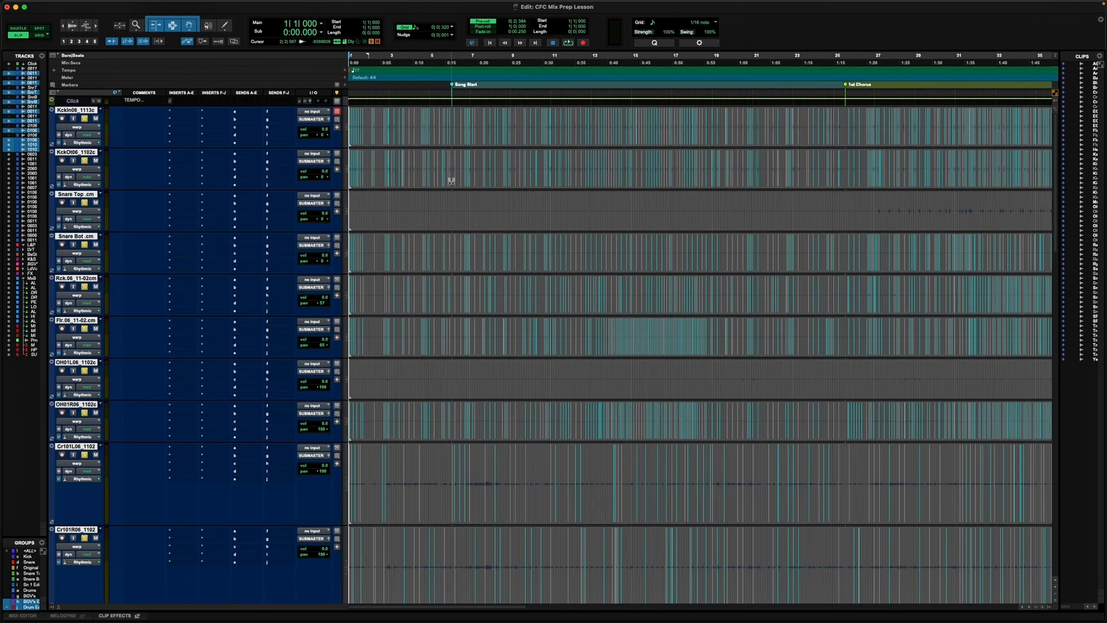
pyautogui.press('super+bracketleft')
pyautogui.press('super+bracketleft')
pyautogui.scroll(-15, 452, 185)
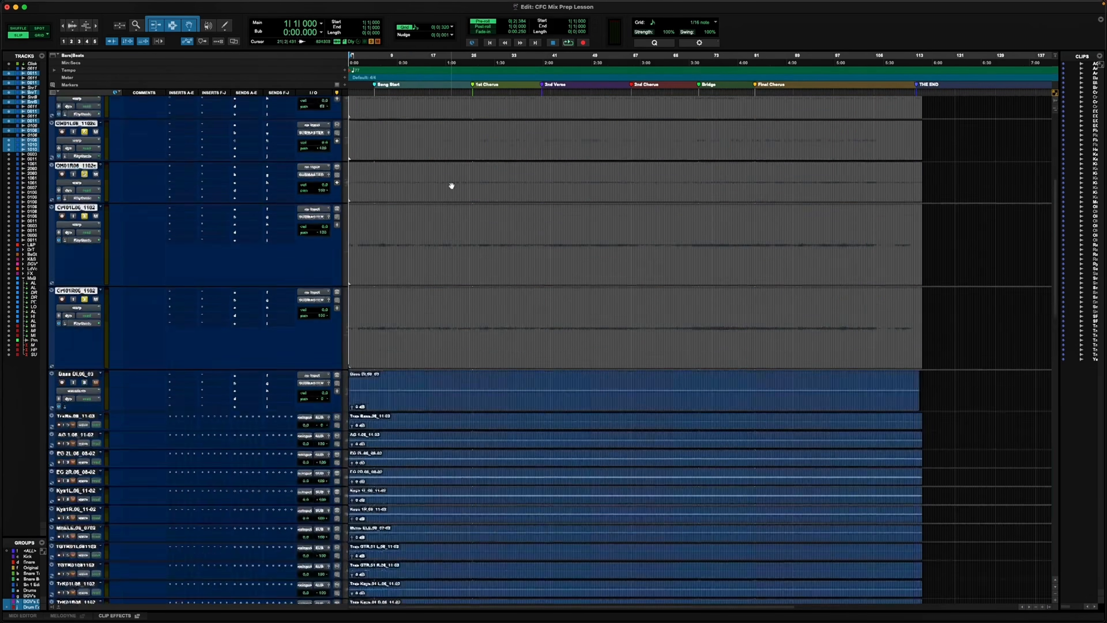
pyautogui.scroll(5, 177, 285)
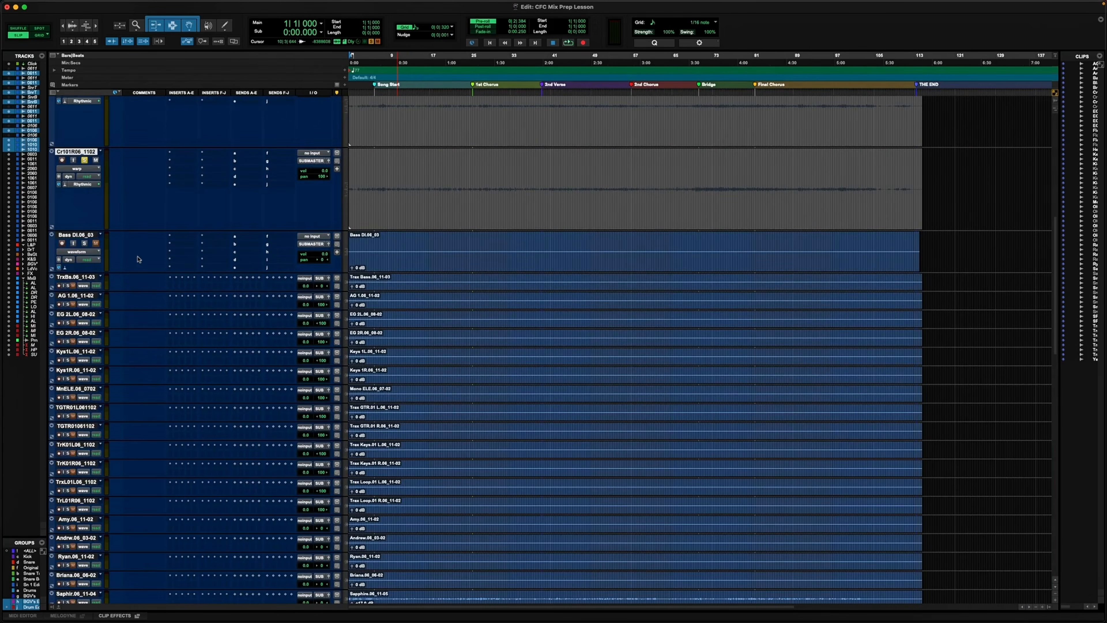
pyautogui.scroll(-3, 138, 259)
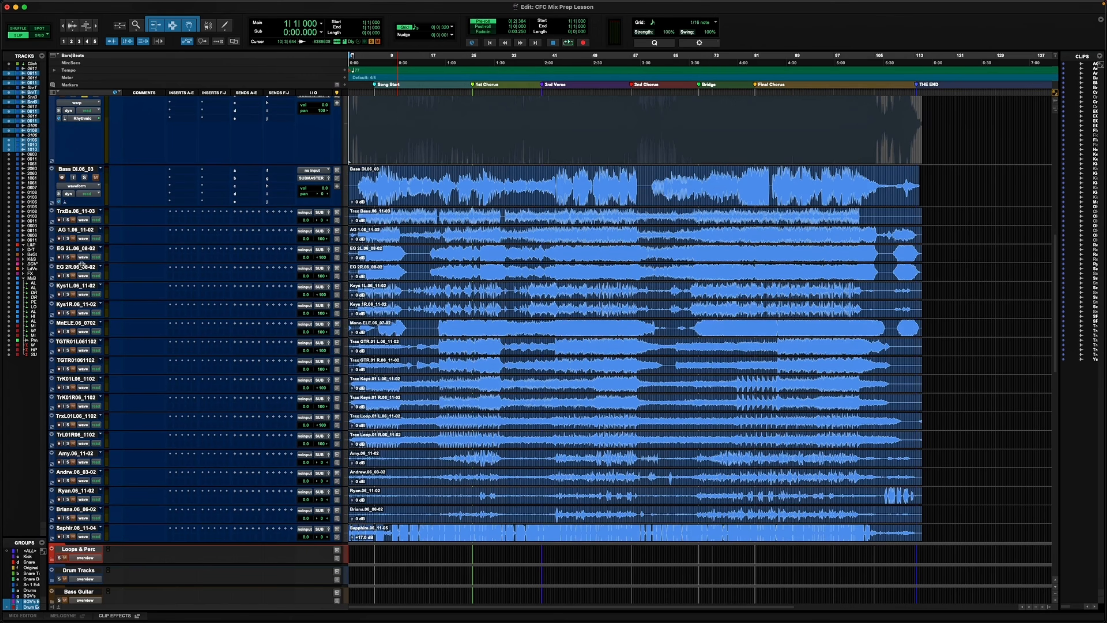
pyautogui.scroll(12, 82, 264)
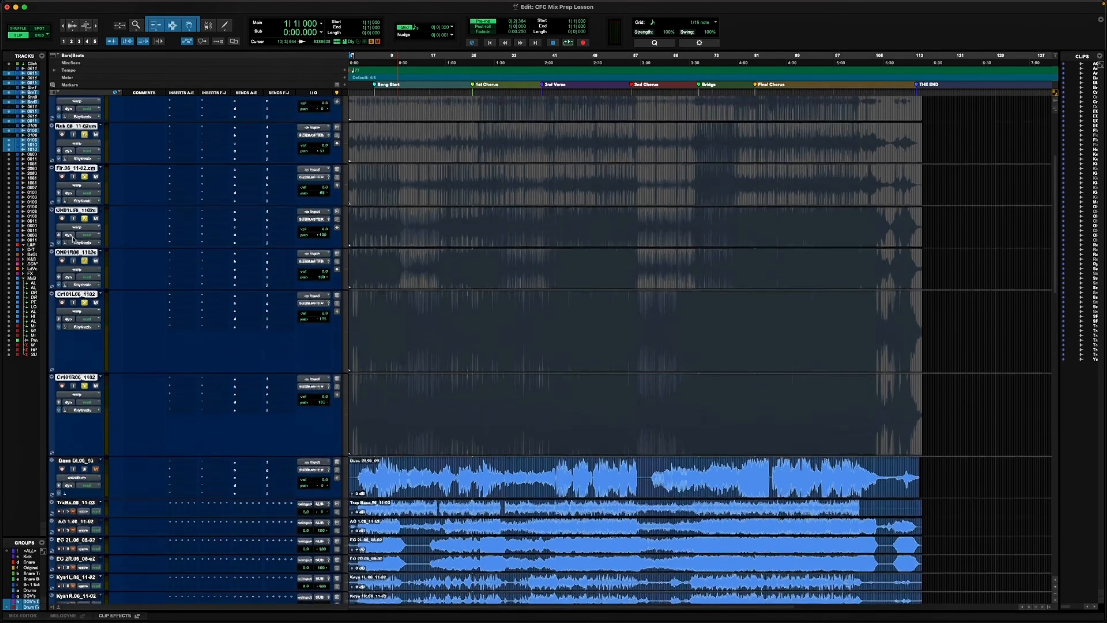
pyautogui.scroll(6, 136, 217)
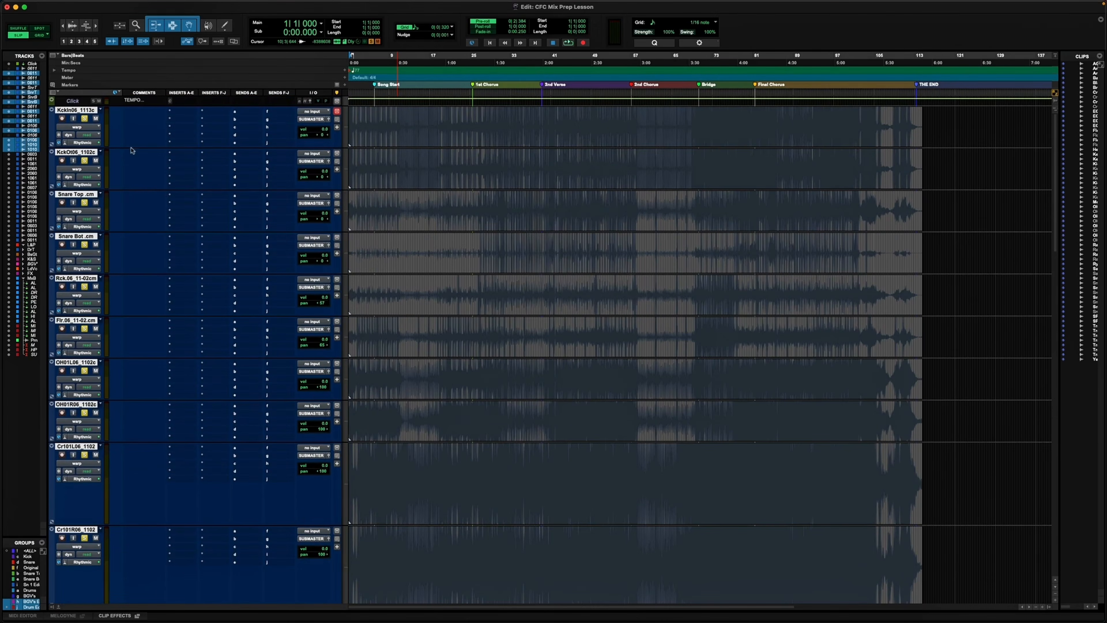
# Switch to Finder and look through the audio files in the "CFC Nampa - Come Alive [Client Files at 77 BPM]" folder.
pyautogui.press('super+Tab')
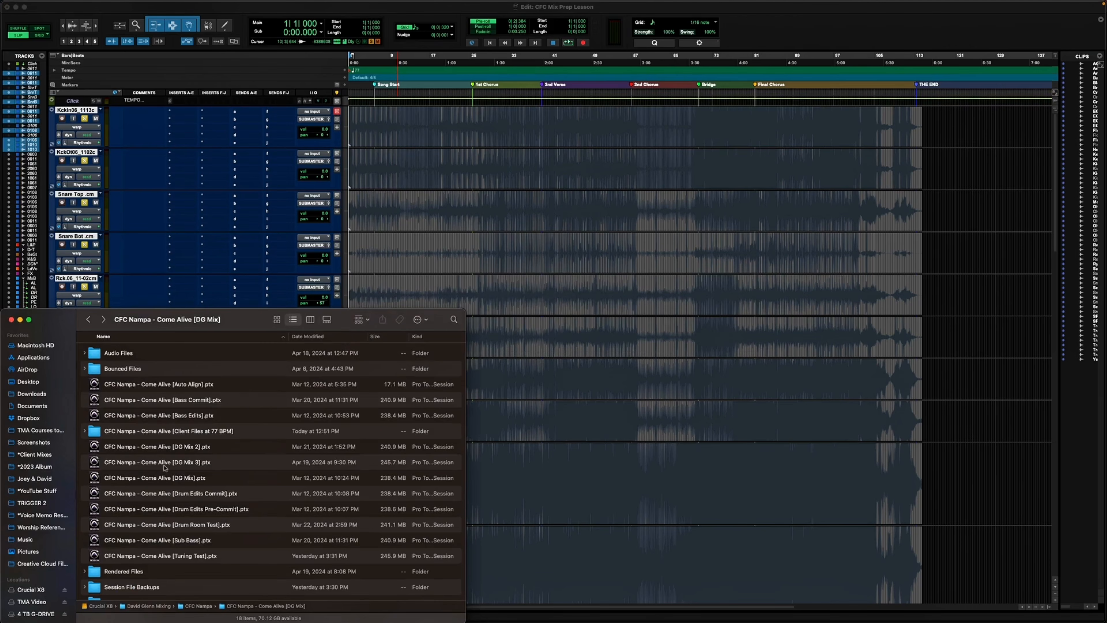
pyautogui.scroll(-3, 166, 468)
pyautogui.scroll(3, 165, 467)
pyautogui.scroll(-2, 169, 433)
pyautogui.scroll(2, 170, 434)
pyautogui.click(176, 436)
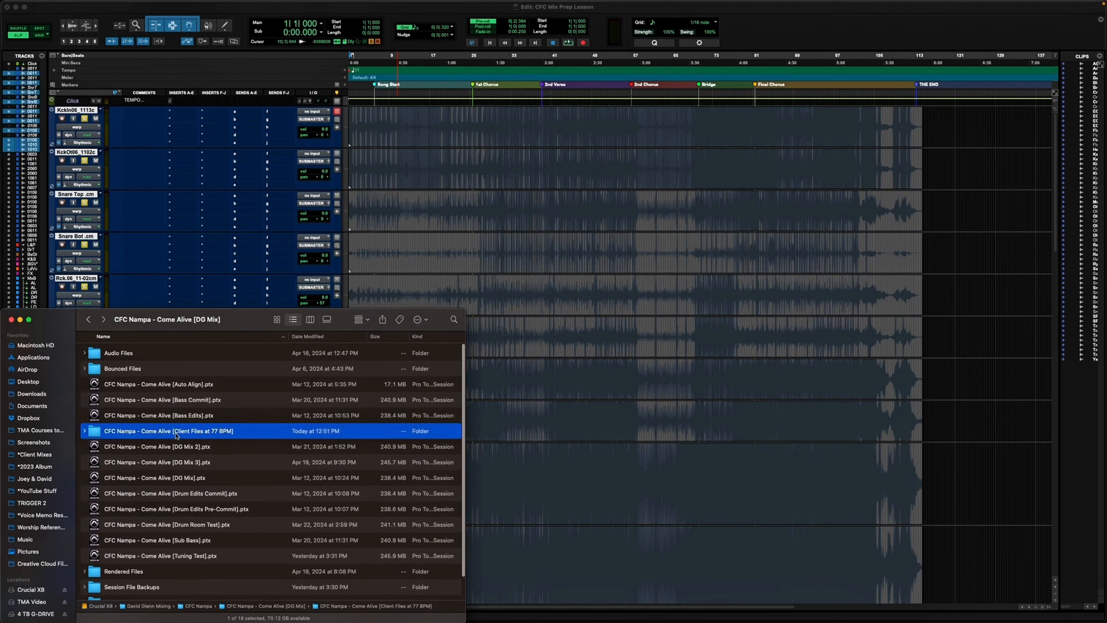
pyautogui.doubleClick(176, 436)
pyautogui.scroll(-5, 119, 354)
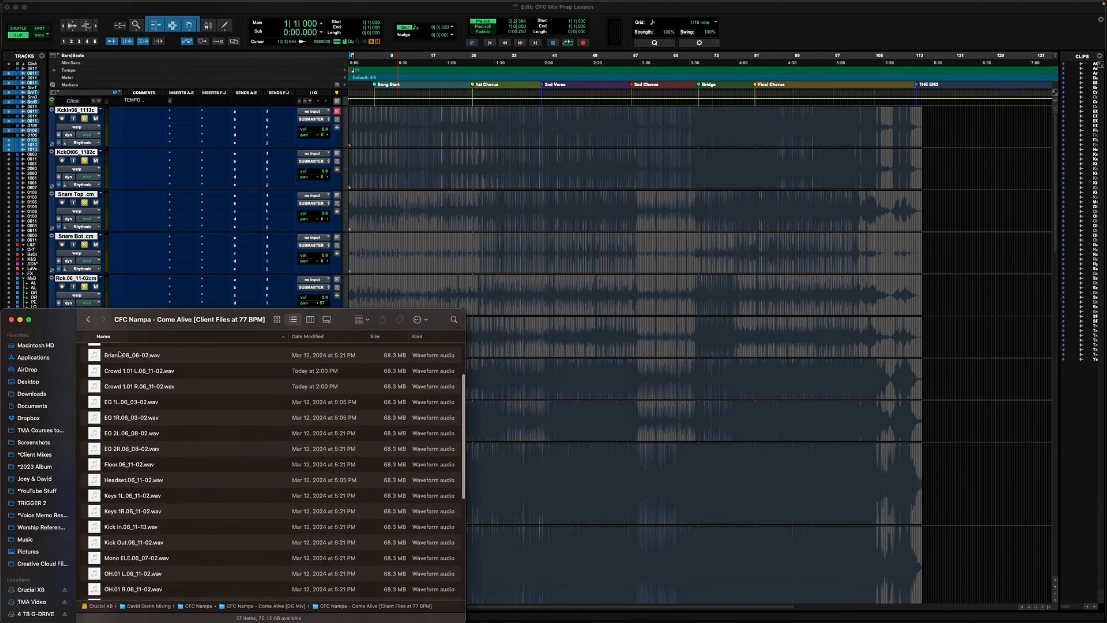
pyautogui.scroll(-10, 120, 354)
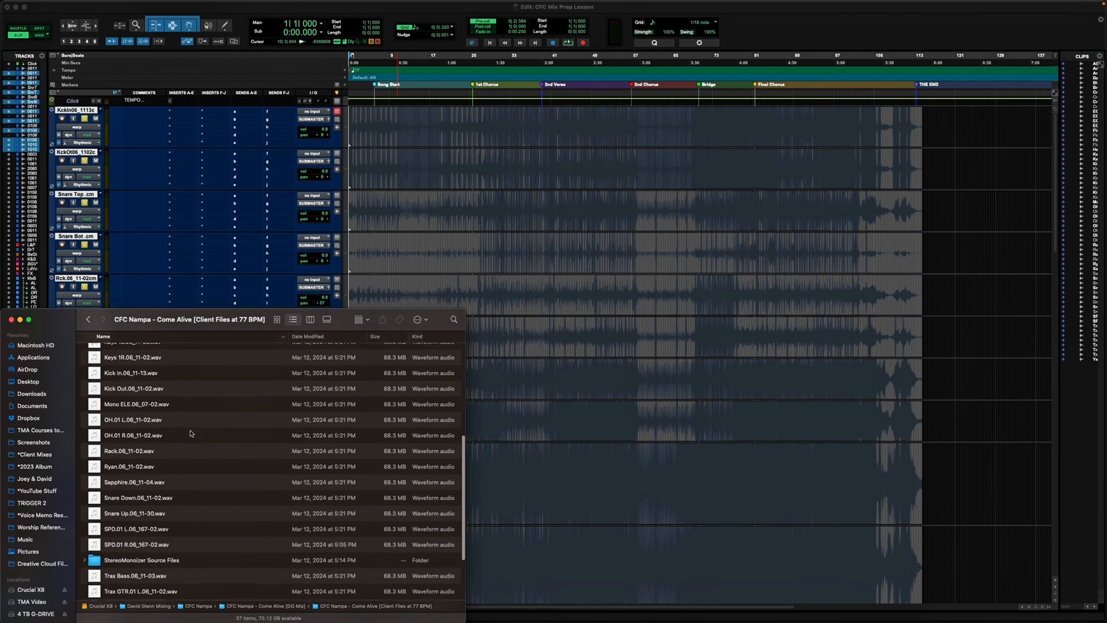
pyautogui.scroll(-6, 190, 433)
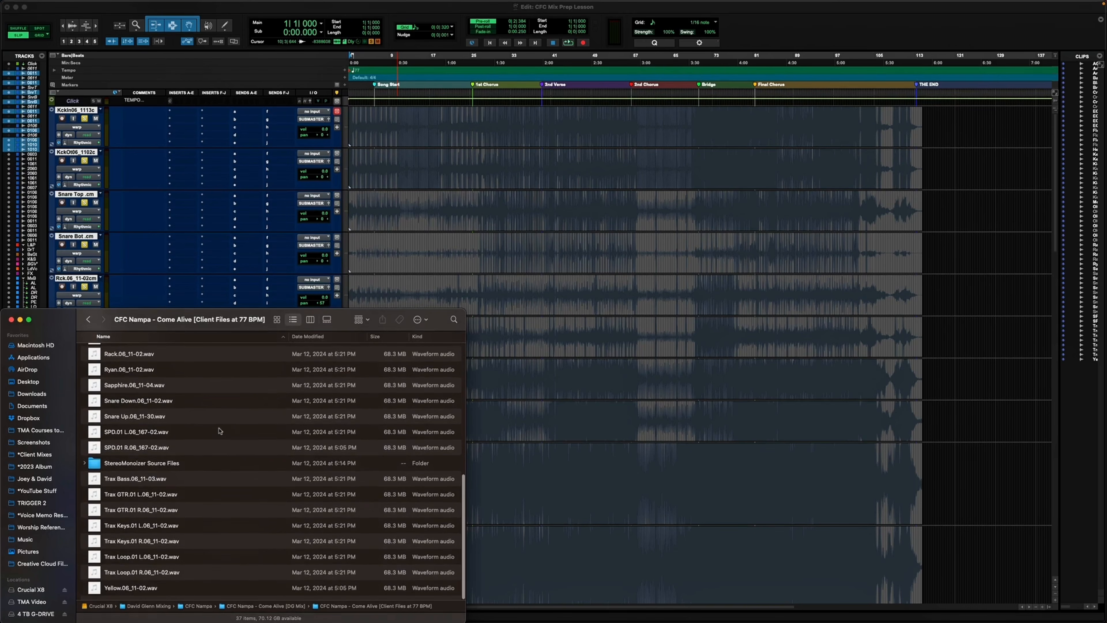
# Return to Pro Tools and play the grouped tracks briefly from 4|2|733, ahead of the Song Start marker.
pyautogui.press('super+Tab')
pyautogui.press('t')
pyautogui.press('t')
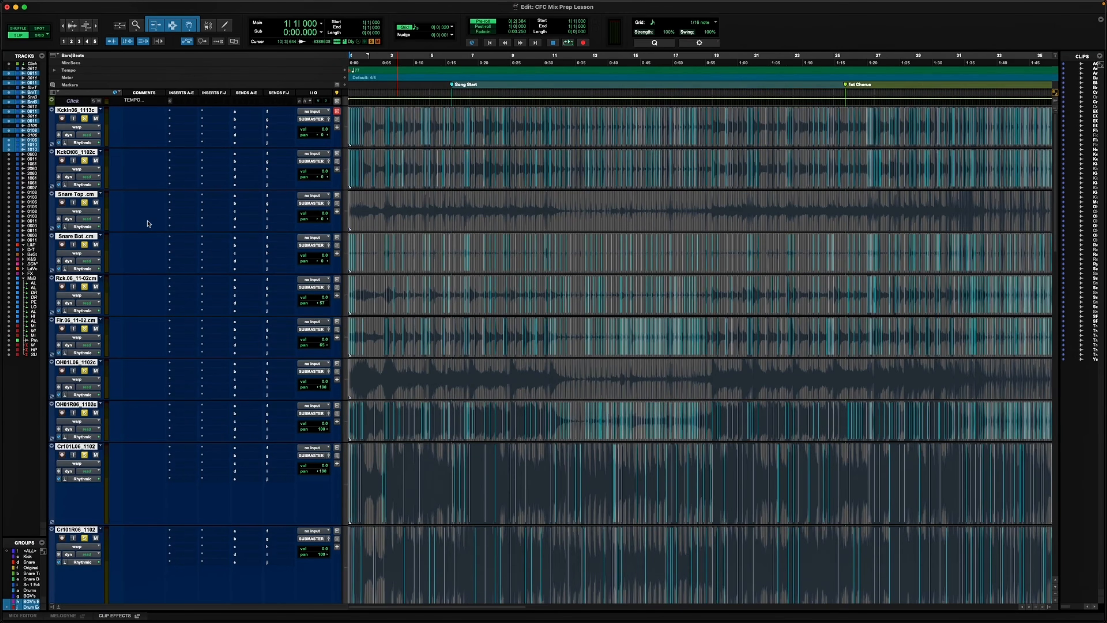
pyautogui.press('t')
pyautogui.press('t')
pyautogui.press('t')
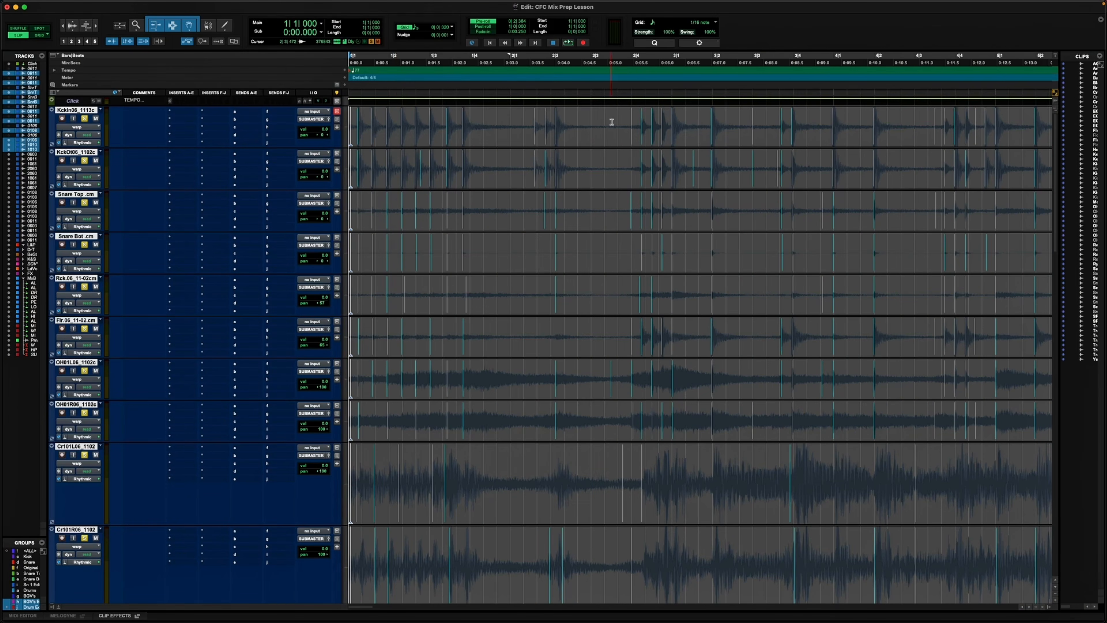
pyautogui.hscroll(10, 613, 121)
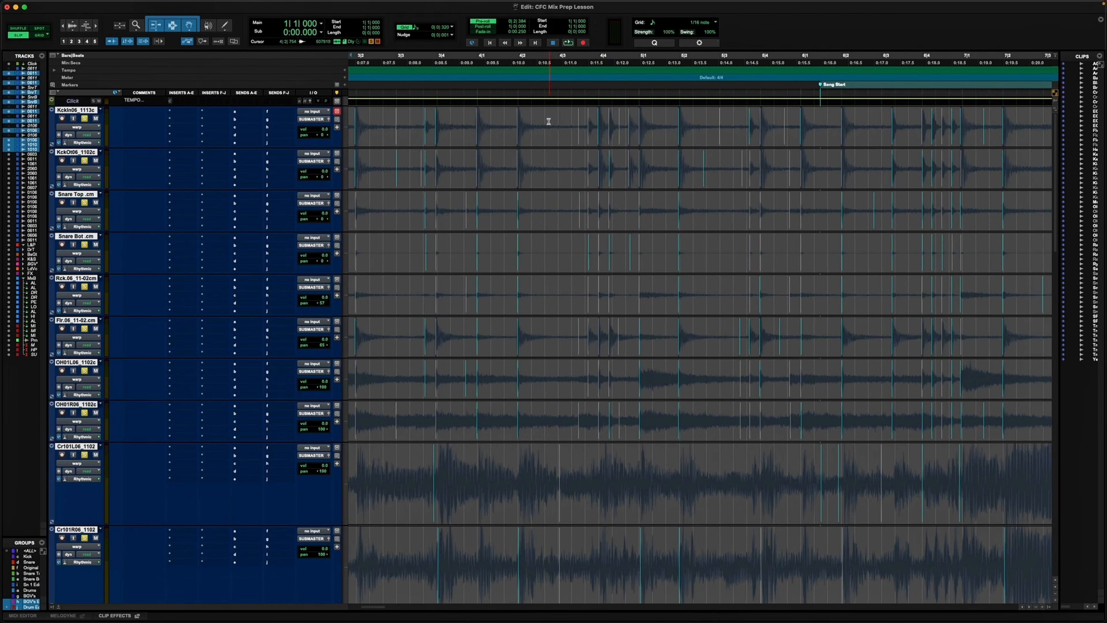
pyautogui.click(548, 122)
pyautogui.press('space')
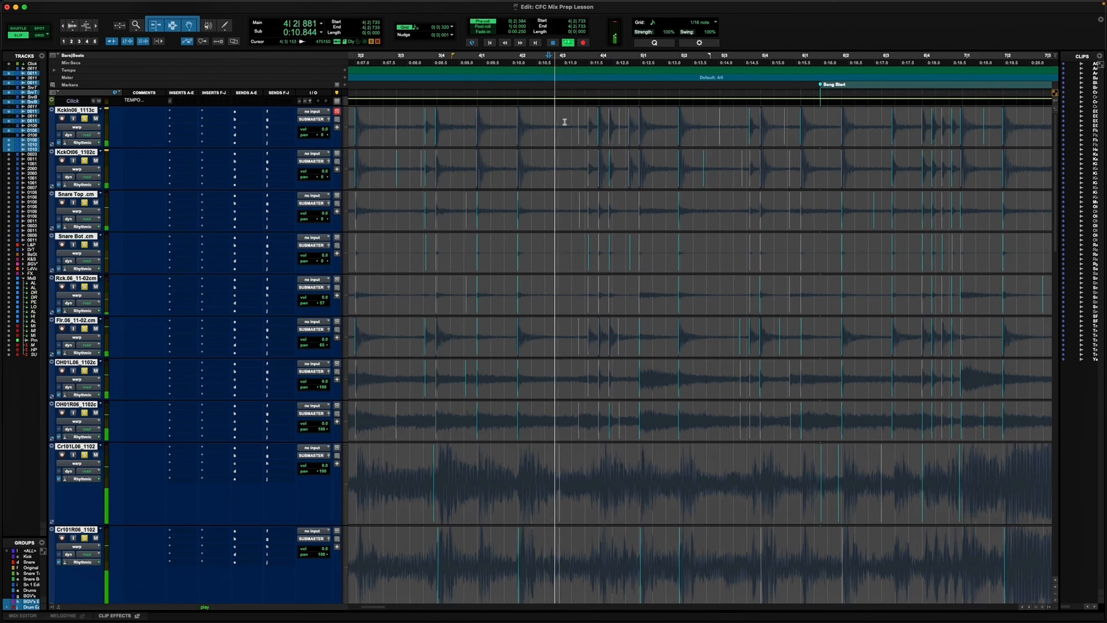
pyautogui.press('space')
# Make the inactive Click track active and increase its track height.
pyautogui.click(70, 101)
pyautogui.rightClick(70, 100)
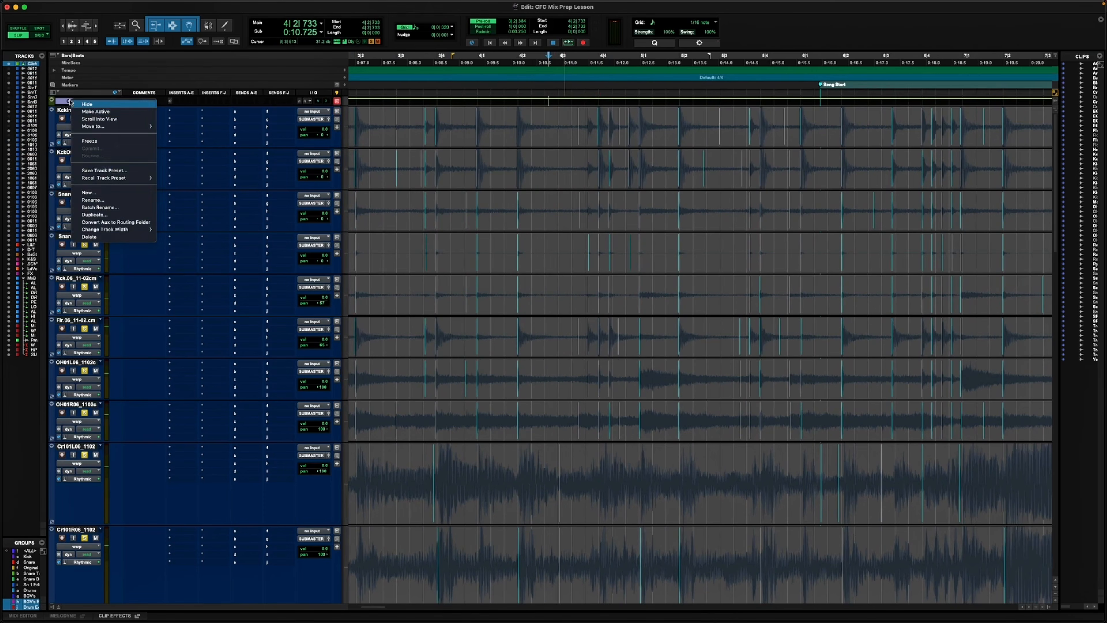
pyautogui.click(81, 112)
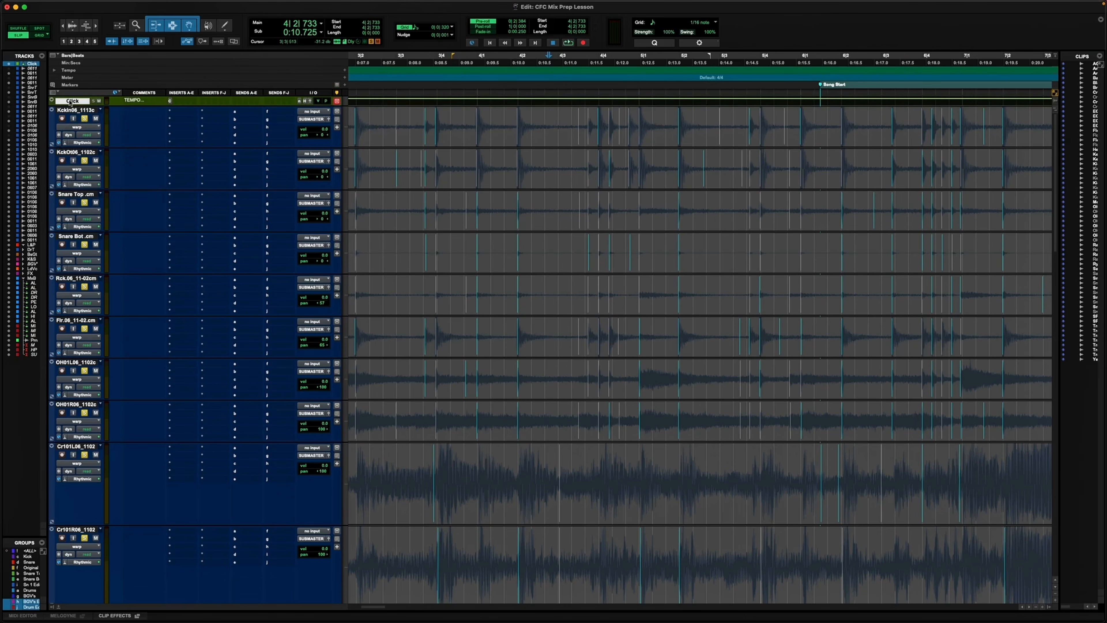
pyautogui.hotkey('ctrl', 'Up')
# Play the drums against the active click from 4|2|733, stop playback, and go back to the session start.
pyautogui.press('space')
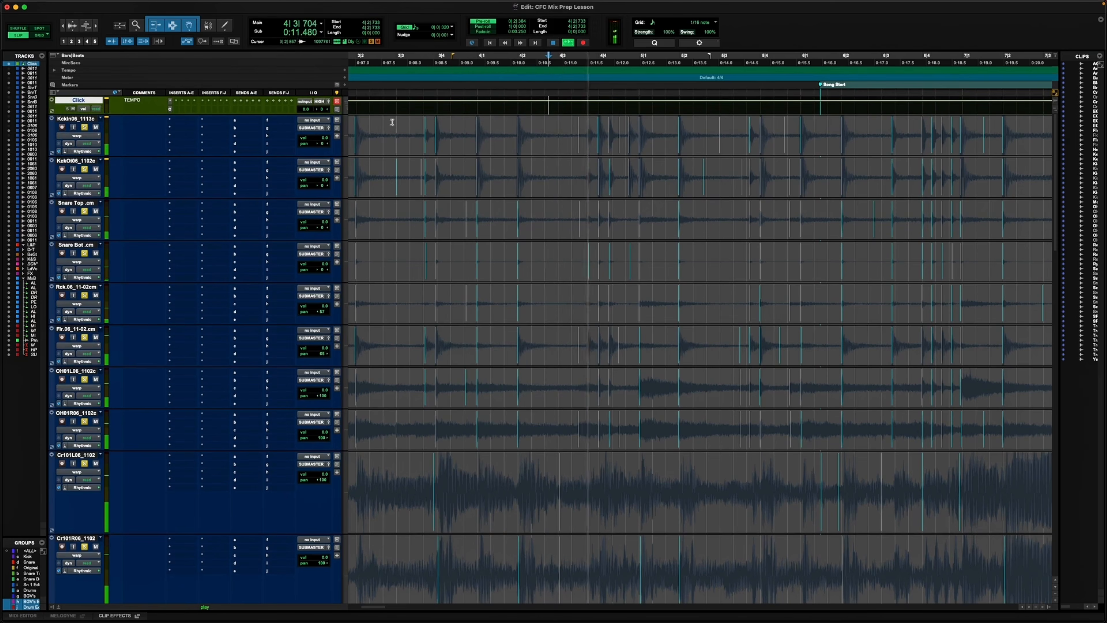
pyautogui.press('r')
pyautogui.press('r')
pyautogui.press('r')
pyautogui.press('space')
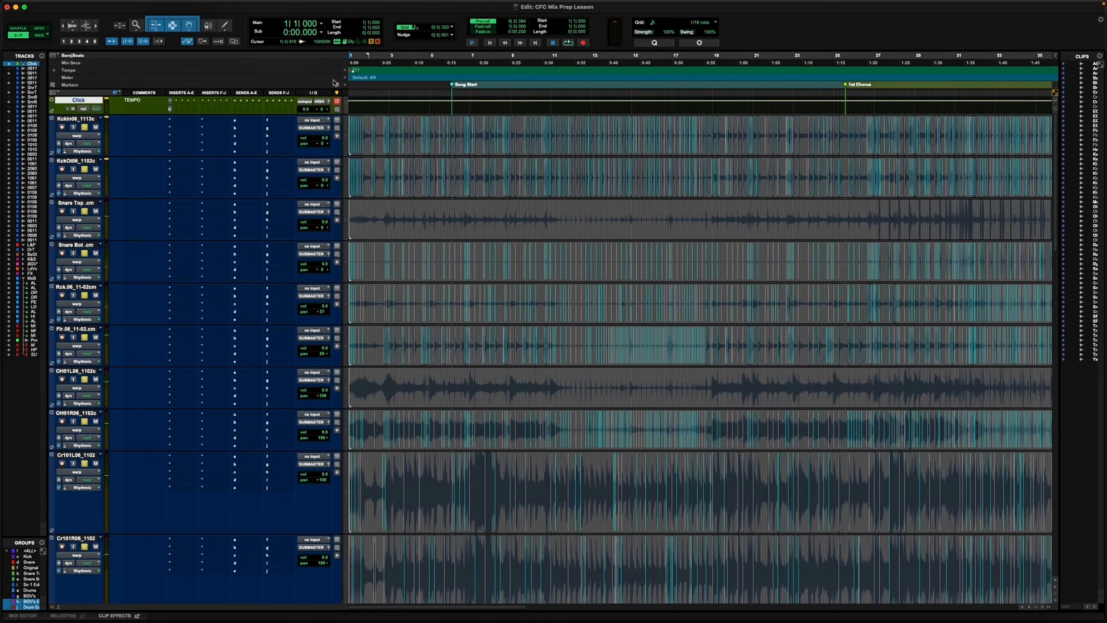
# Change the note resolution of the 77 BPM tempo event at the session start to an eighth note.
pyautogui.doubleClick(347, 69)
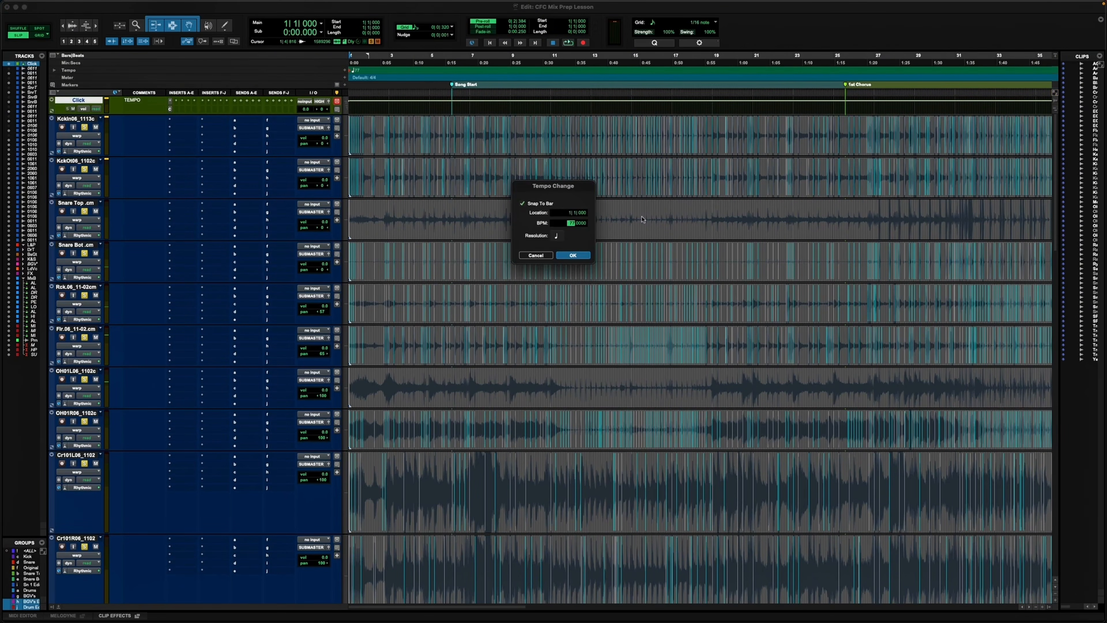
pyautogui.click(557, 235)
pyautogui.click(572, 234)
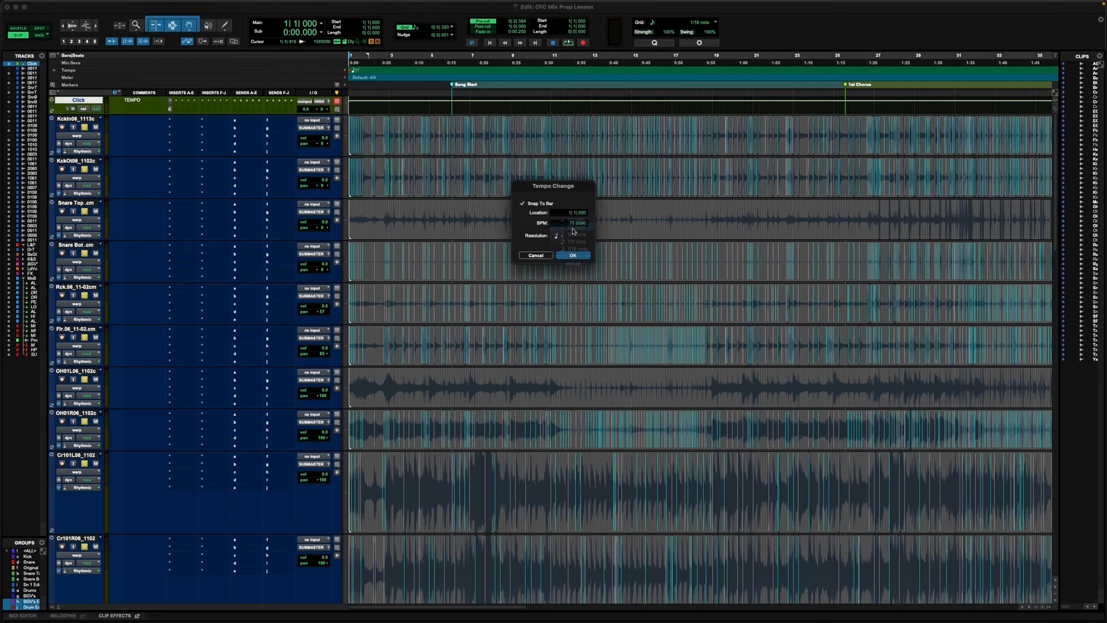
pyautogui.click(569, 255)
# Play the session from the start and raise the Click track's volume to +12.0 dB.
pyautogui.press('space')
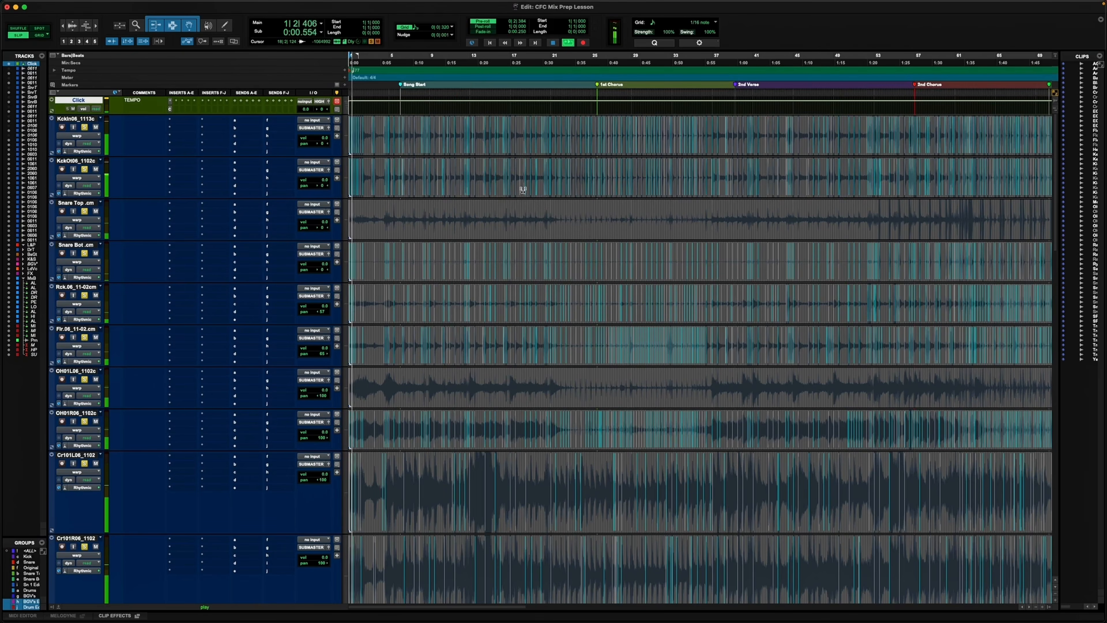
pyautogui.click(398, 109)
pyautogui.press('space')
pyautogui.press('space')
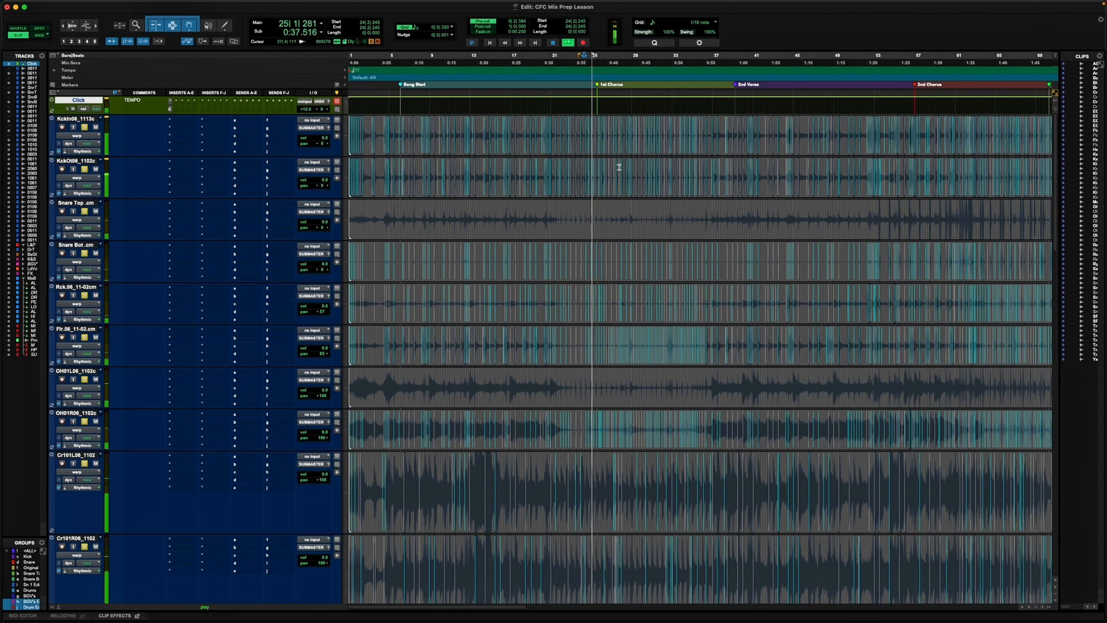
# Play the soloed drums against the click at several later points, ending with the passage from 178|3|435, and stop playback.
pyautogui.press('r')
pyautogui.press('r')
pyautogui.click(628, 122)
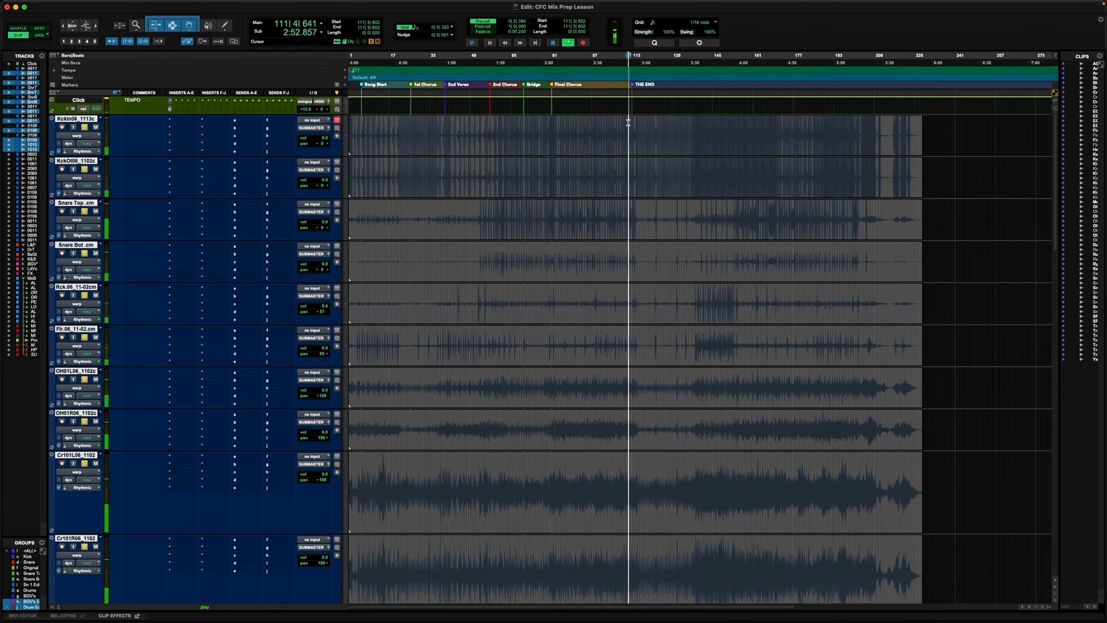
pyautogui.click(689, 132)
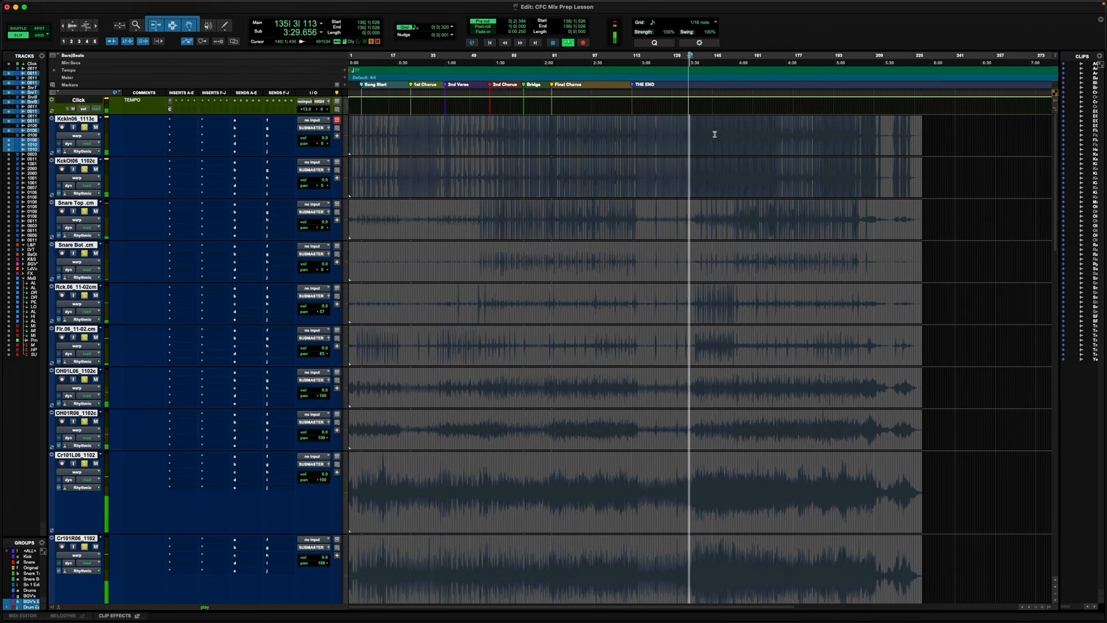
pyautogui.click(797, 135)
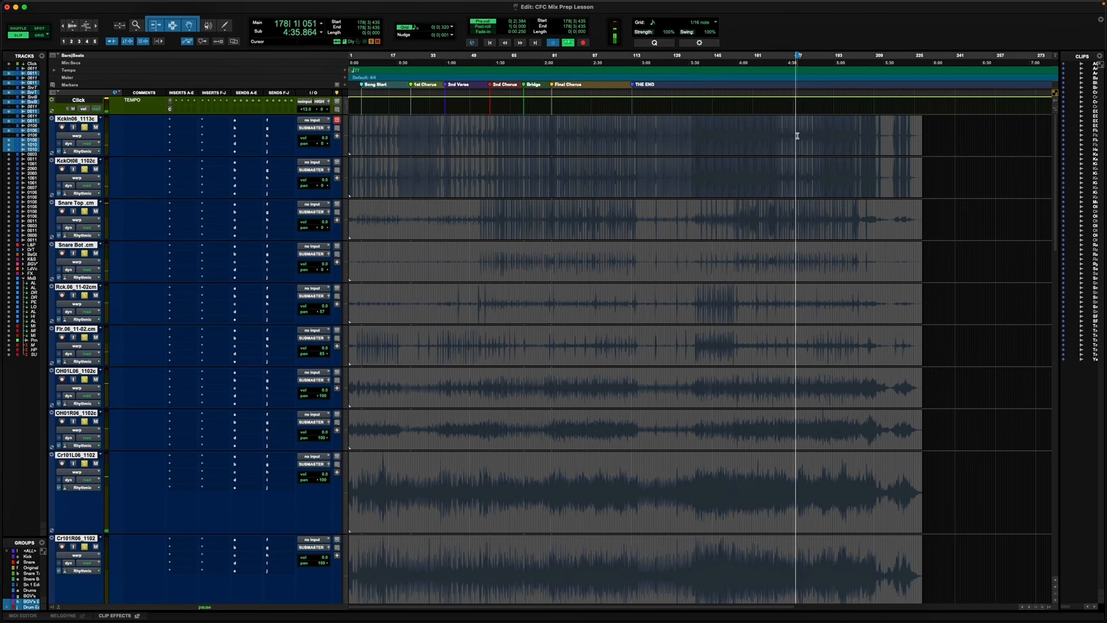
pyautogui.press('super+]')
pyautogui.press('super+]')
pyautogui.press('super+]')
pyautogui.press('super+]')
pyautogui.press('super+]')
pyautogui.press('super+]')
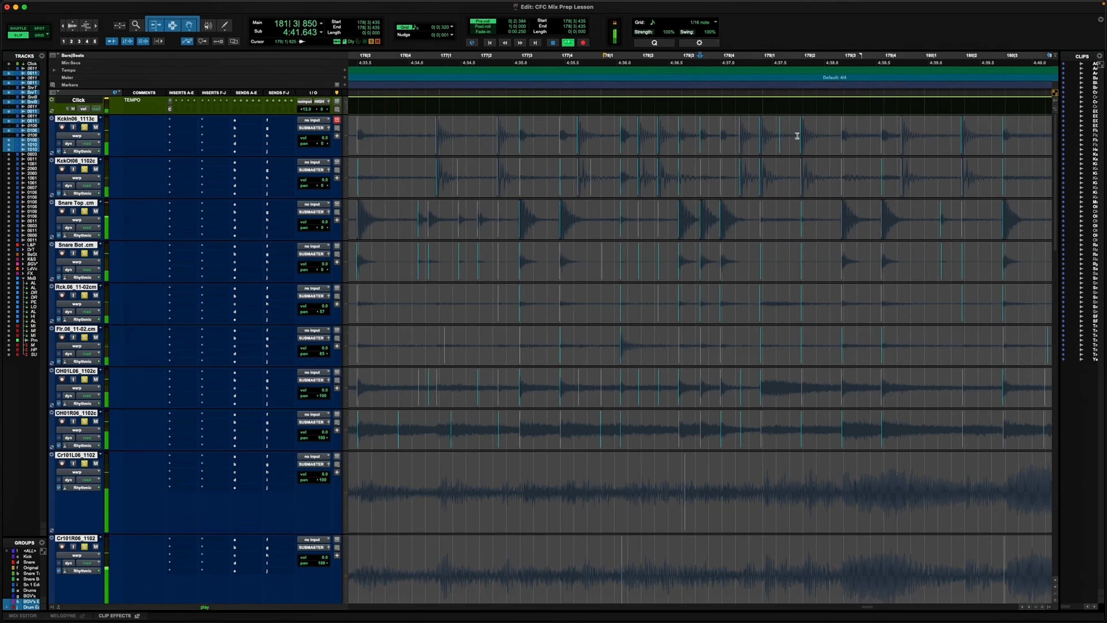
pyautogui.press('space')
# Reduce the displayed waveform height and take the grouped drum tracks out of solo.
pyautogui.press('r')
pyautogui.press('r')
pyautogui.press('r')
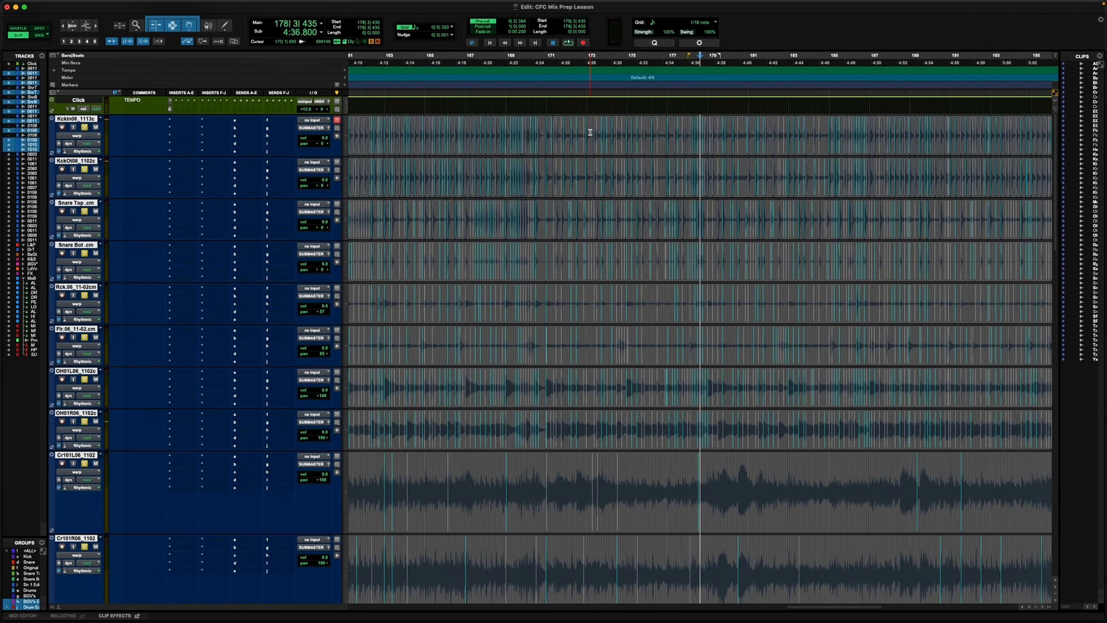
pyautogui.press('super+bracketleft')
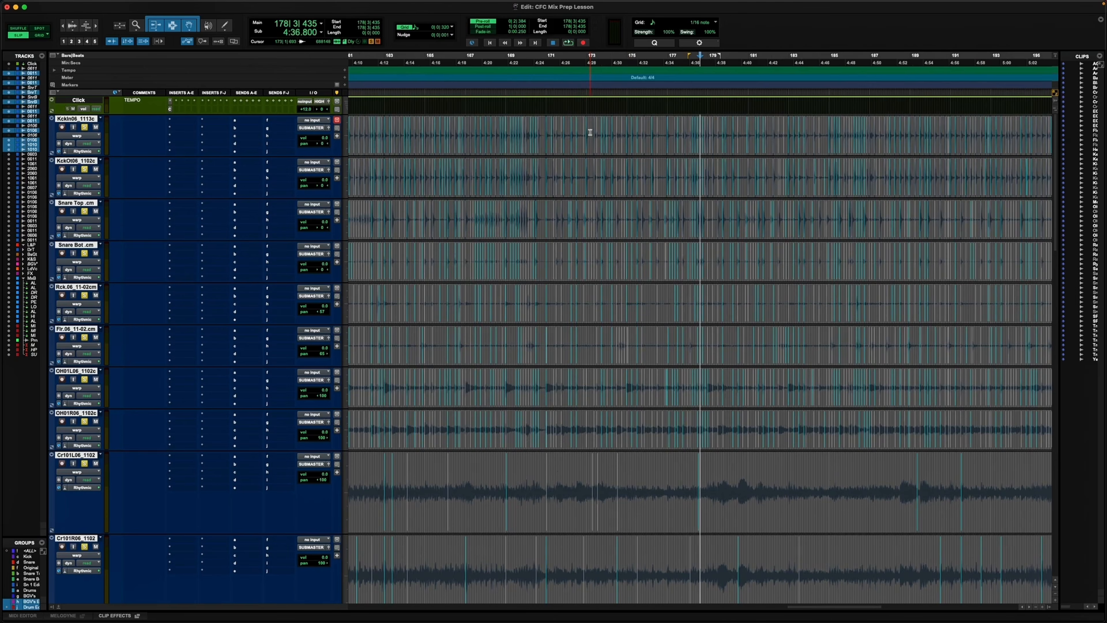
pyautogui.press('r')
pyautogui.press('r')
pyautogui.press('r')
pyautogui.hscroll(-5, 588, 131)
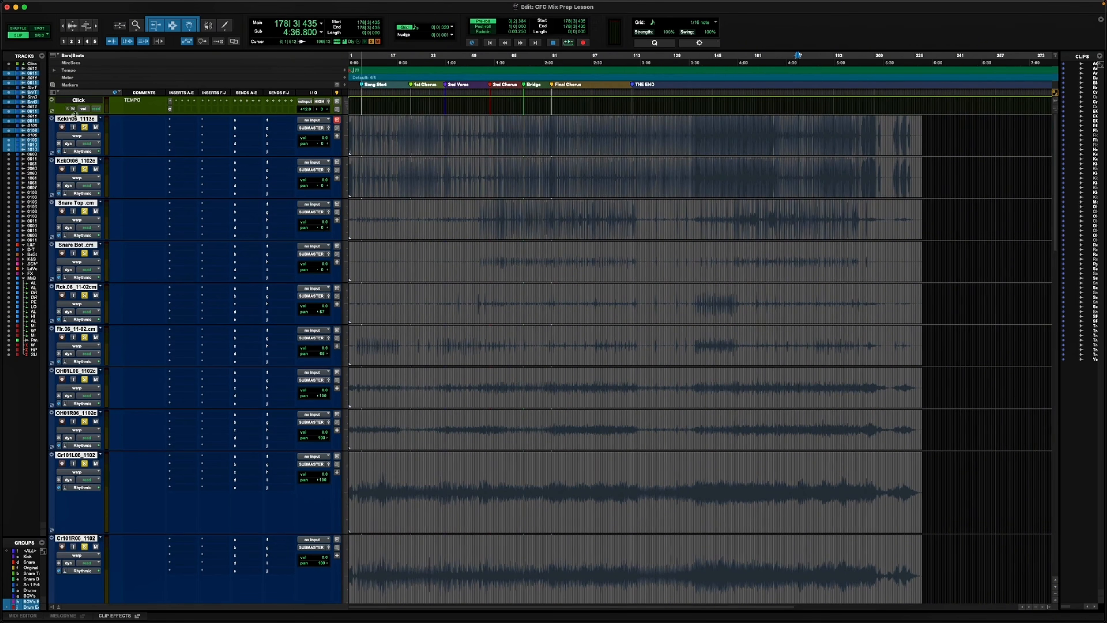
pyautogui.click(76, 101)
pyautogui.click(84, 127)
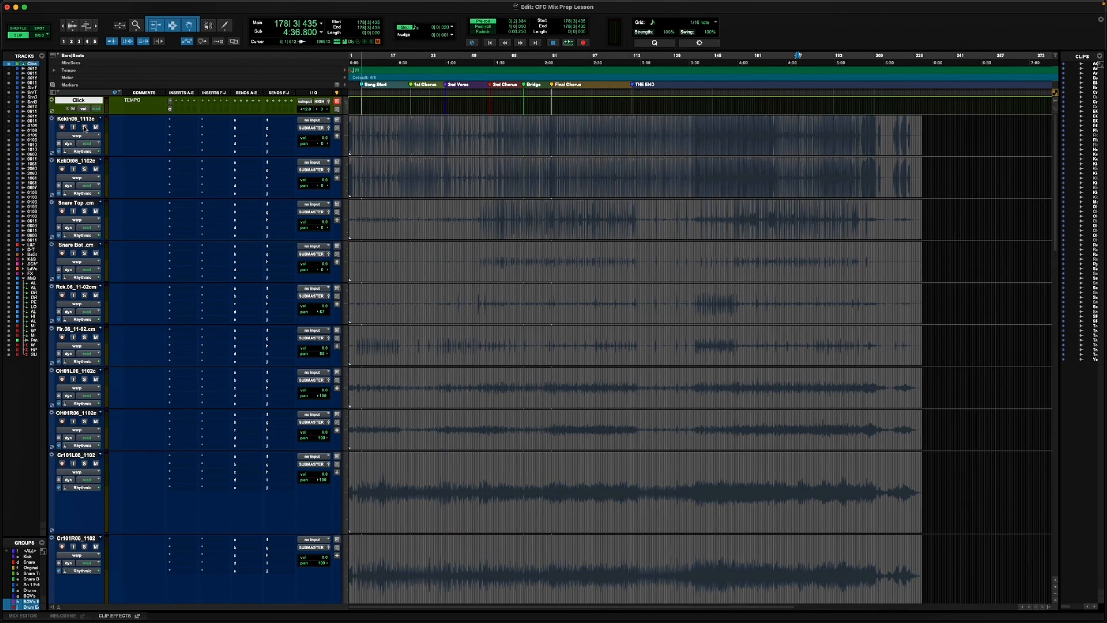
# Return to the opening bars and play briefly from 4|2|456, ahead of the Song Start marker.
pyautogui.click(418, 128)
pyautogui.press('t')
pyautogui.press('t')
pyautogui.press('t')
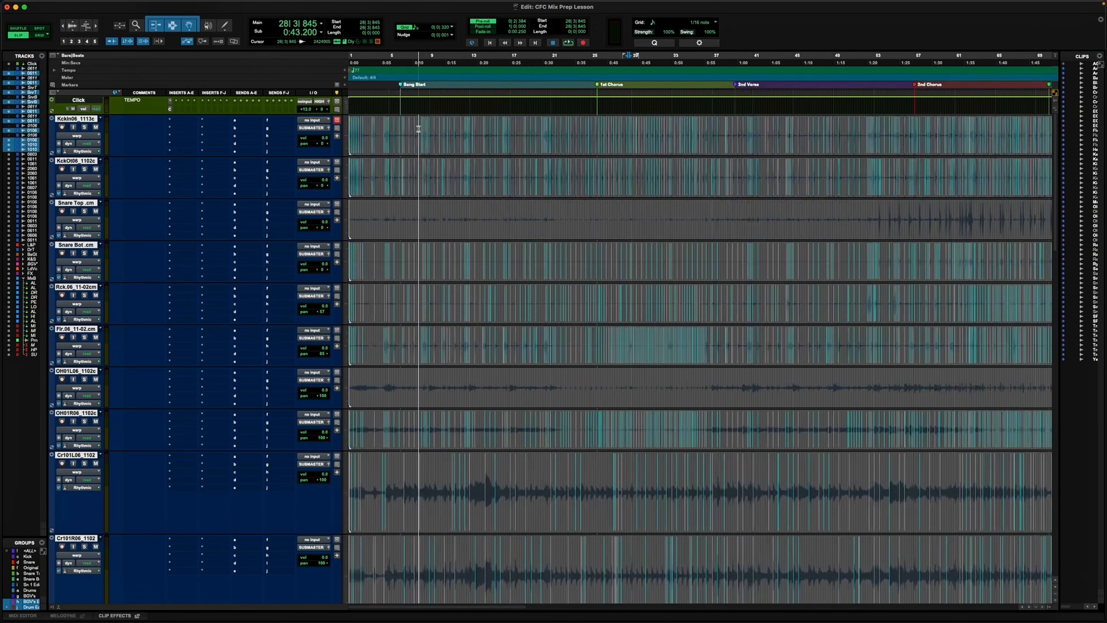
pyautogui.press('Return')
pyautogui.press('t')
pyautogui.press('t')
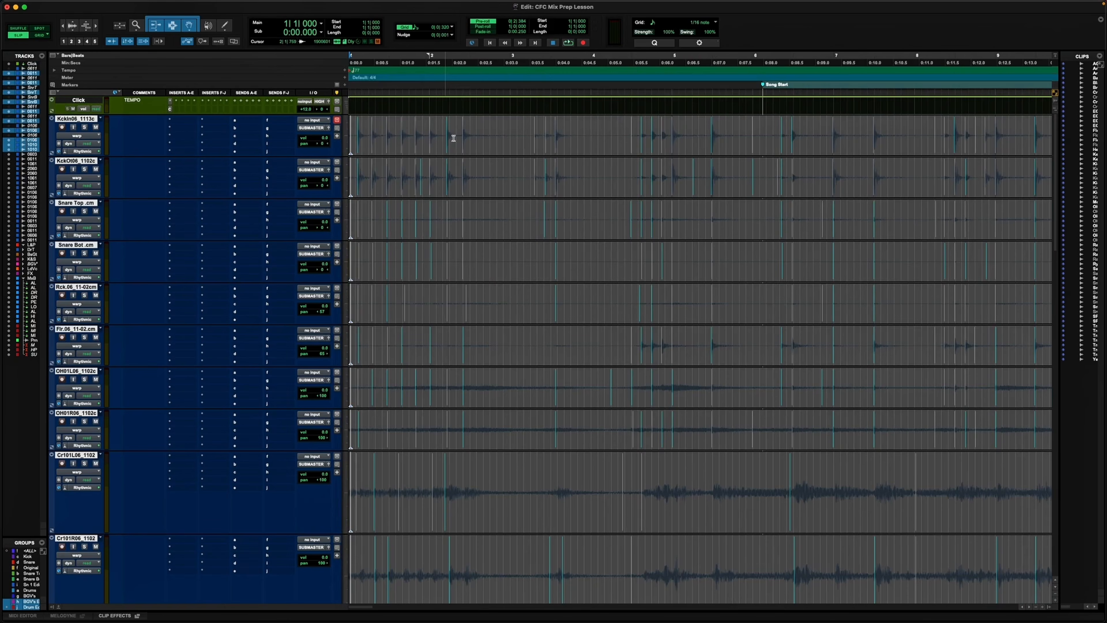
pyautogui.click(482, 135)
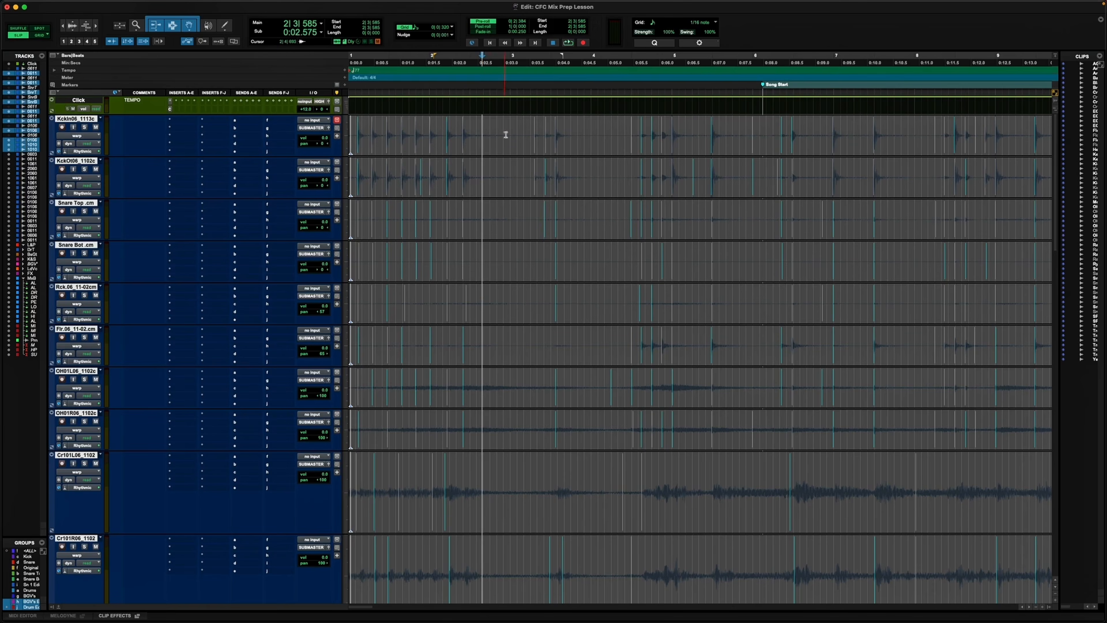
pyautogui.press('super+bracketleft')
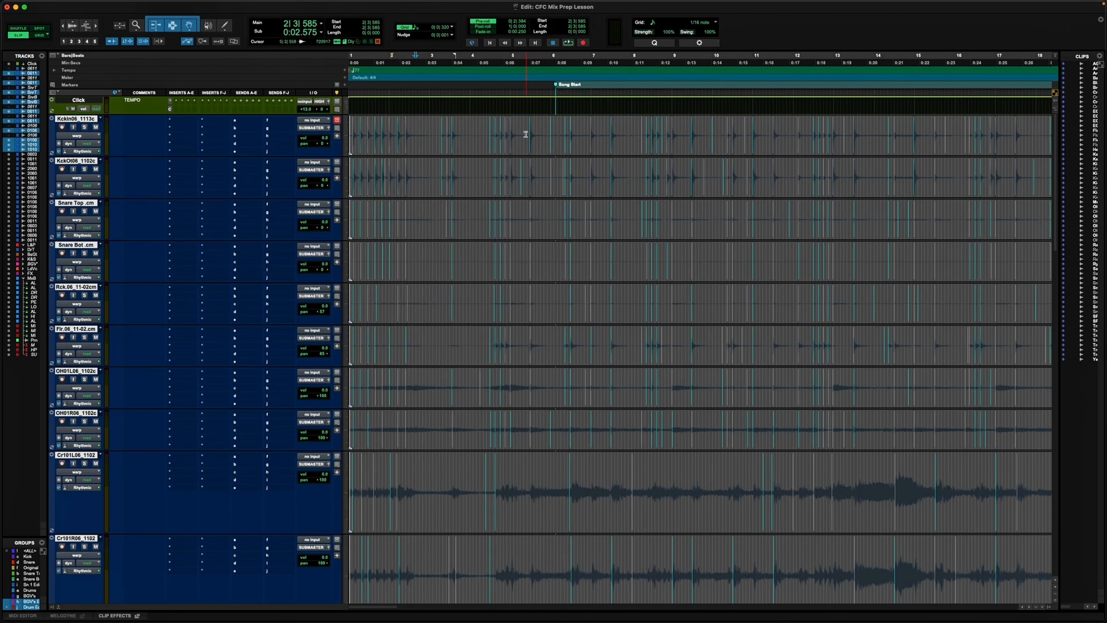
pyautogui.click(486, 132)
pyautogui.press('space')
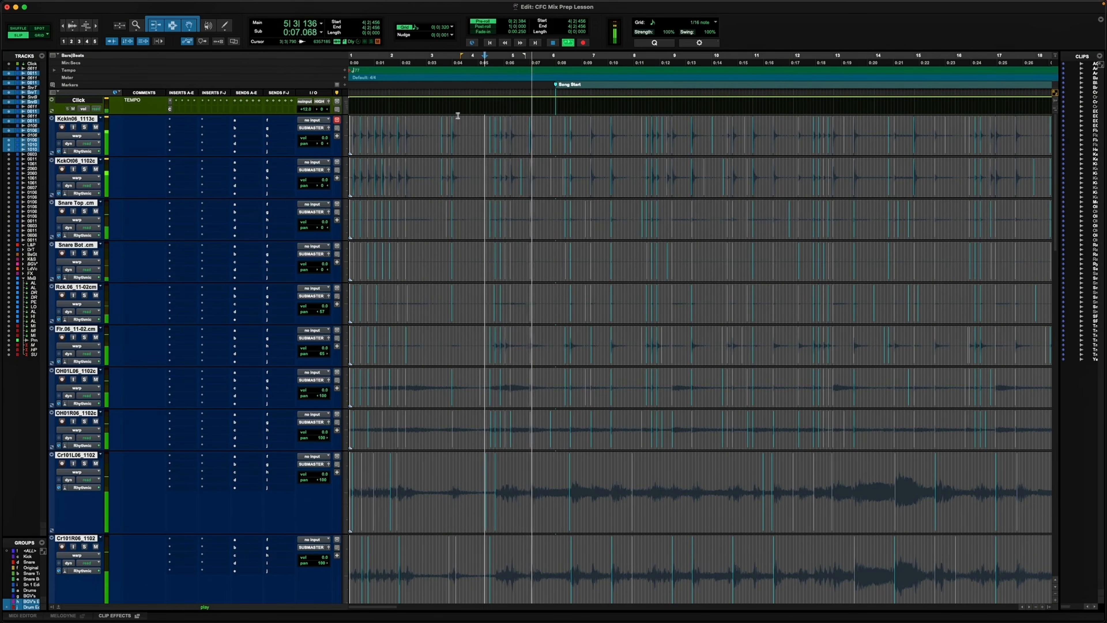
pyautogui.press('space')
# Audition the gap before the drum fill in bar 4 and add a warp marker at 4|1|954 across the grouped tracks.
pyautogui.scroll(3, 483, 130)
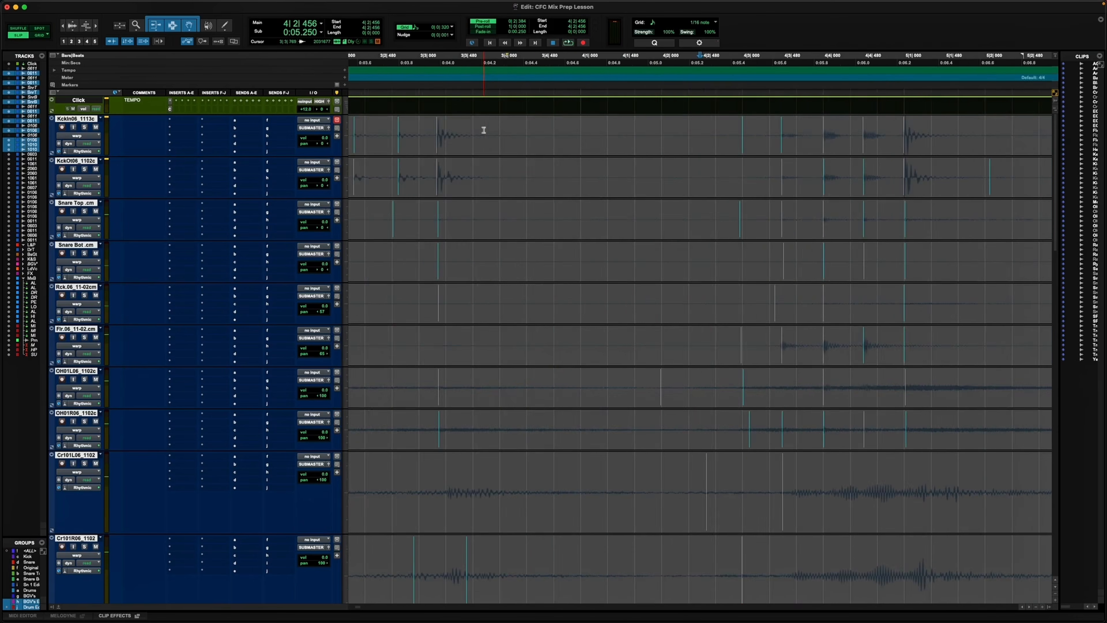
pyautogui.press('space')
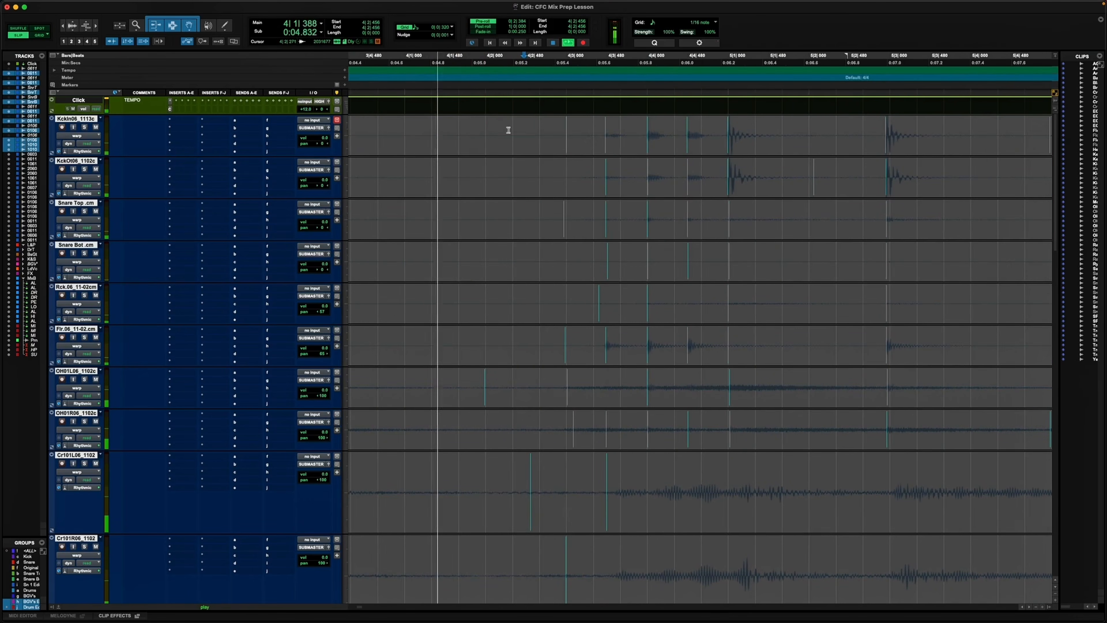
pyautogui.click(482, 125)
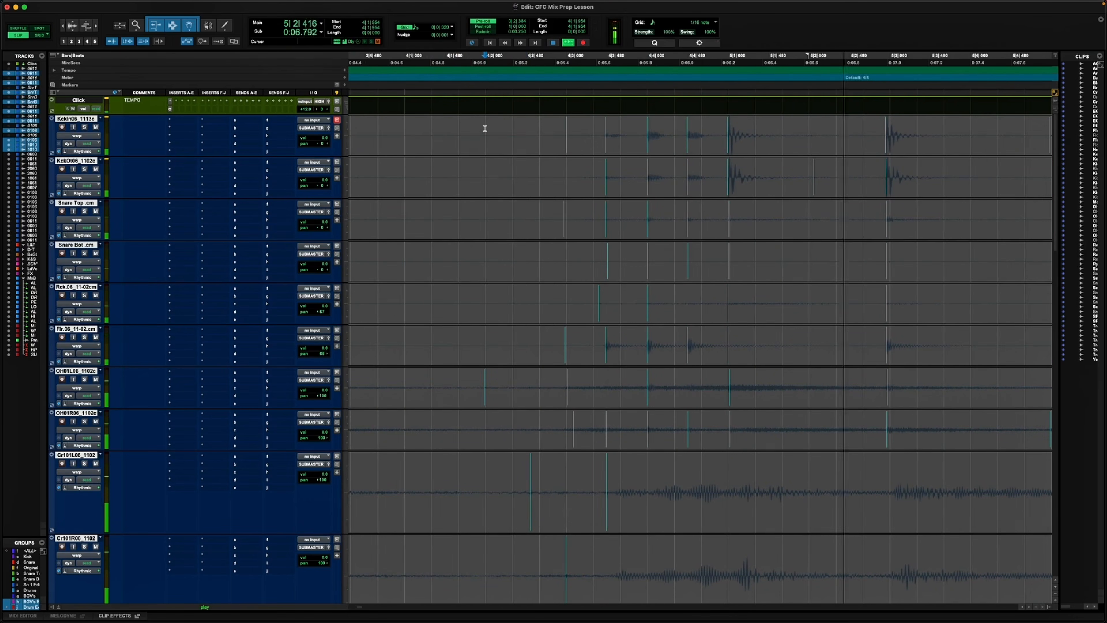
pyautogui.press('space')
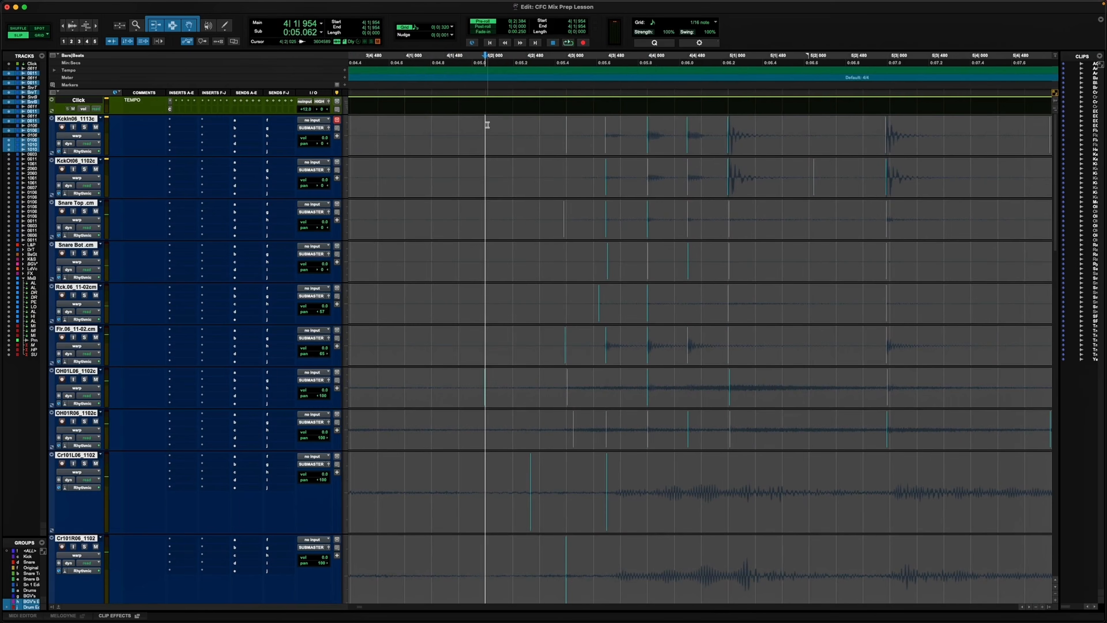
pyautogui.rightClick(489, 125)
pyautogui.click(520, 159)
# Play the drums with the click from around 4|2|333 through the Song Start marker.
pyautogui.press('r')
pyautogui.hscroll(4, 538, 136)
pyautogui.press('r')
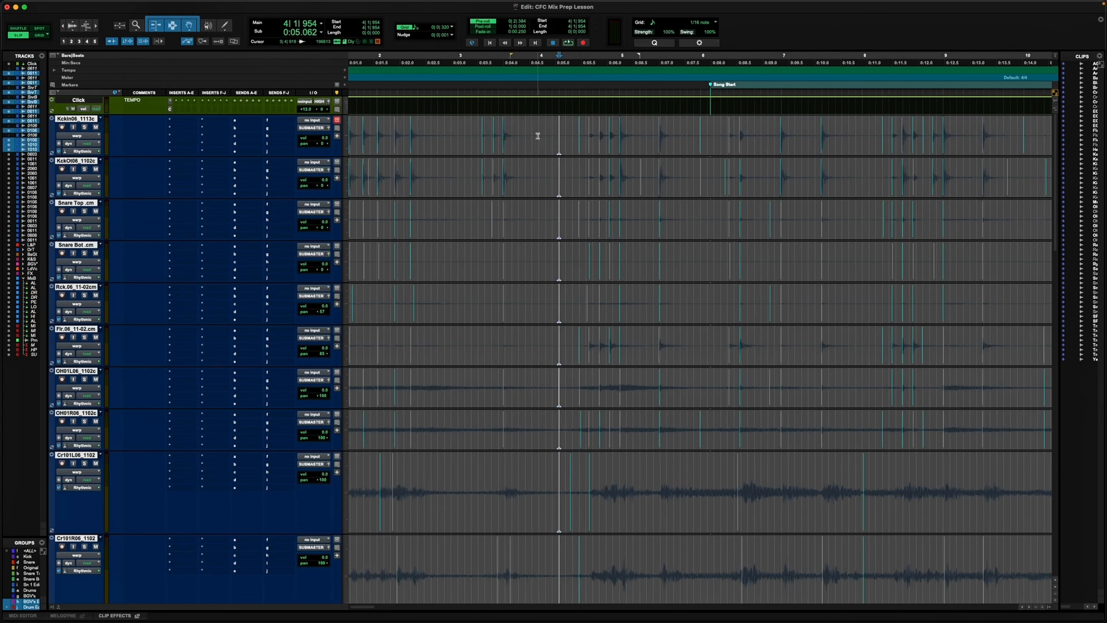
pyautogui.click(567, 134)
pyautogui.press('r')
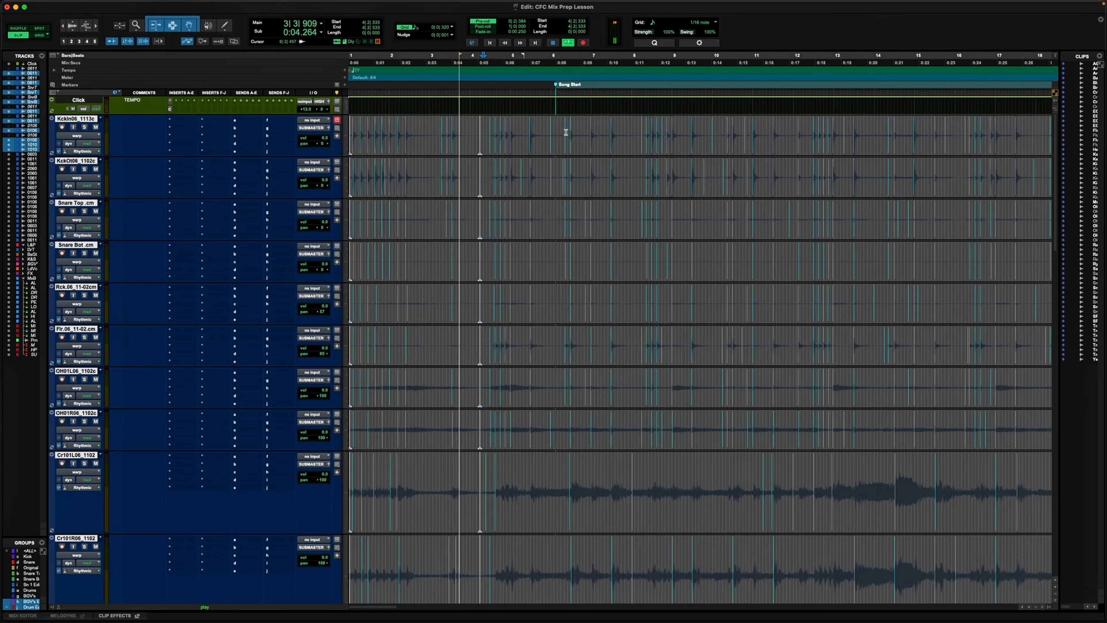
pyautogui.press('space')
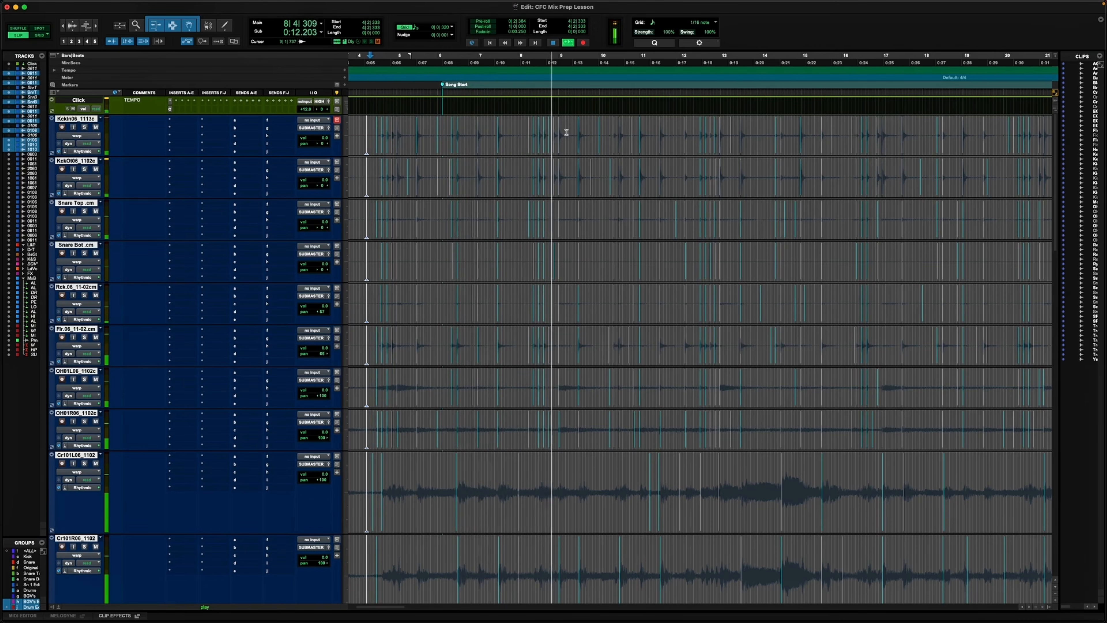
pyautogui.hscroll(2, 566, 132)
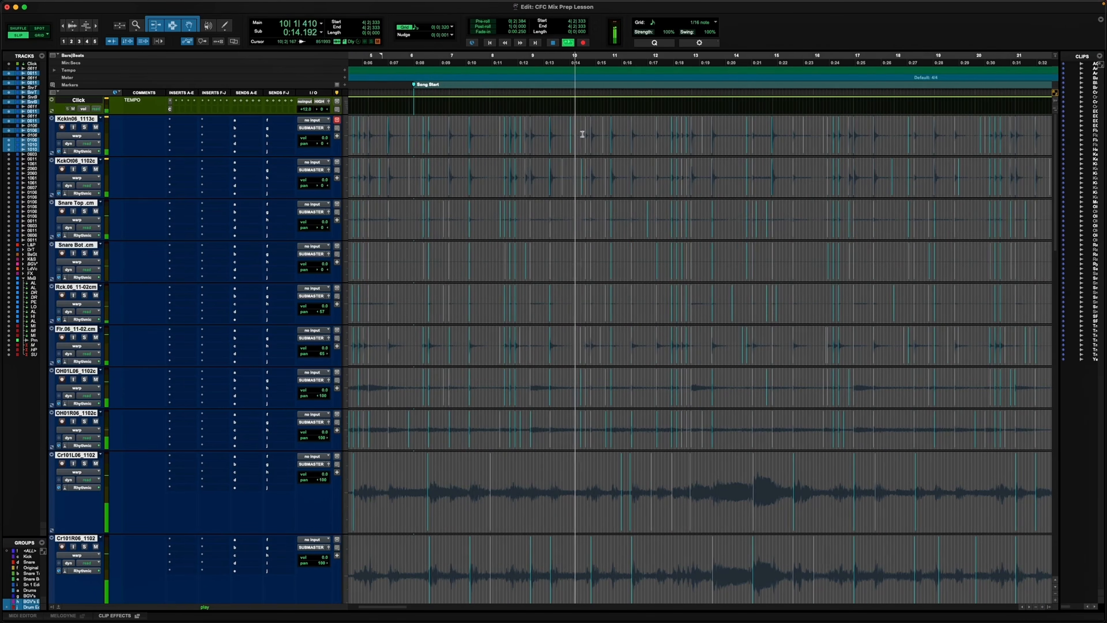
pyautogui.press('r')
pyautogui.press('space')
# Play the passages from 13|4|320 and from bar 20 to find the next edit point ahead of the 1st Chorus.
pyautogui.click(608, 131)
pyautogui.press('space')
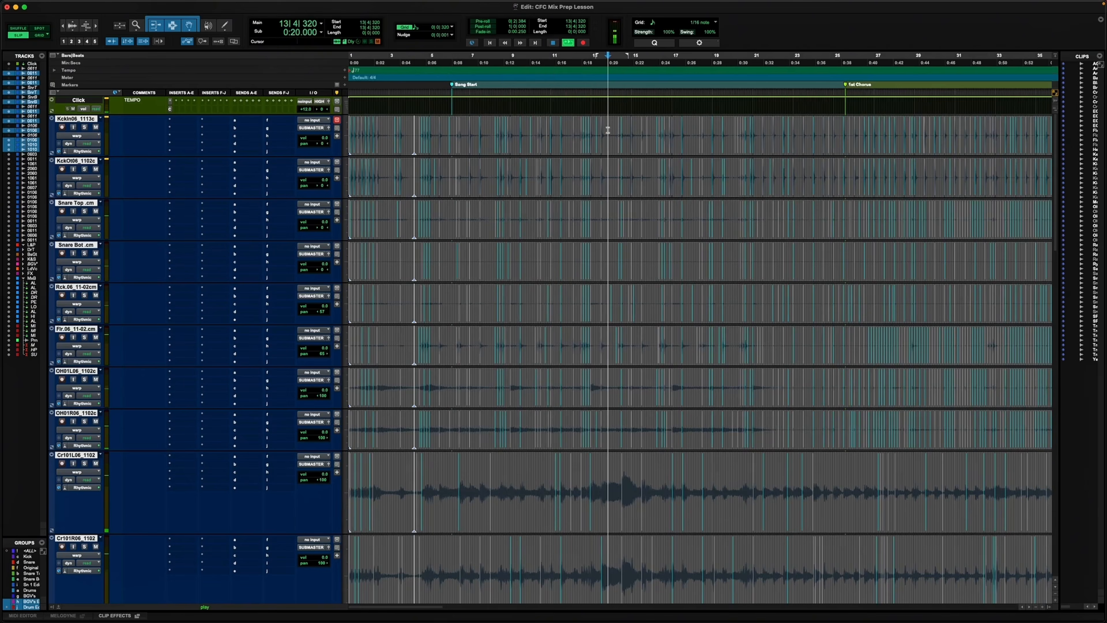
pyautogui.press('t')
pyautogui.press('t')
pyautogui.hscroll(5, 608, 130)
pyautogui.hscroll(4, 662, 141)
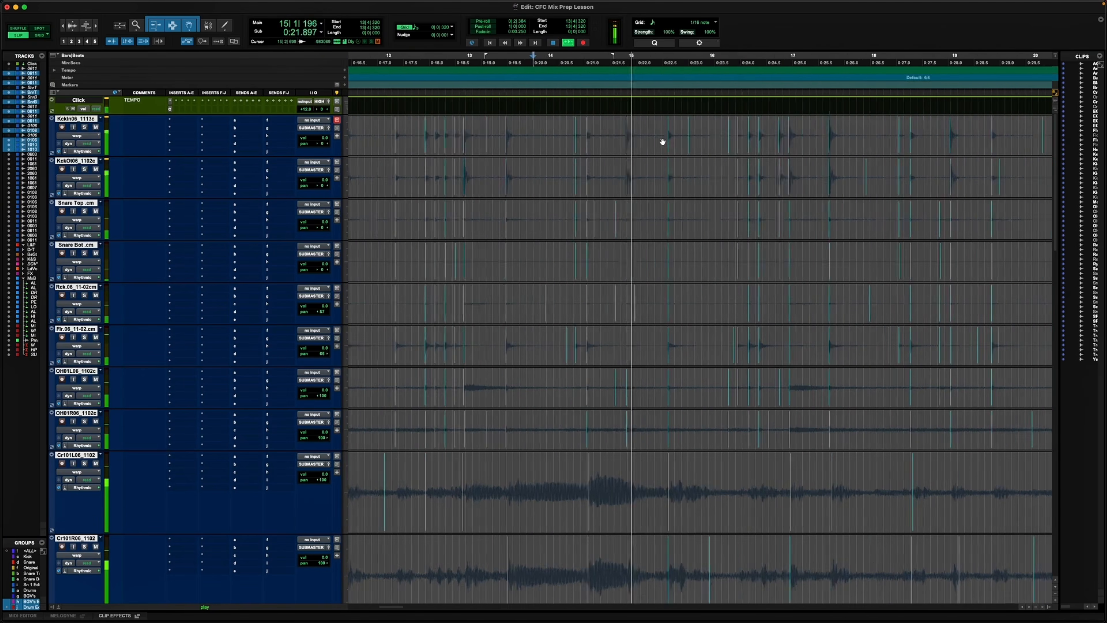
pyautogui.press('r')
pyautogui.hscroll(4, 662, 141)
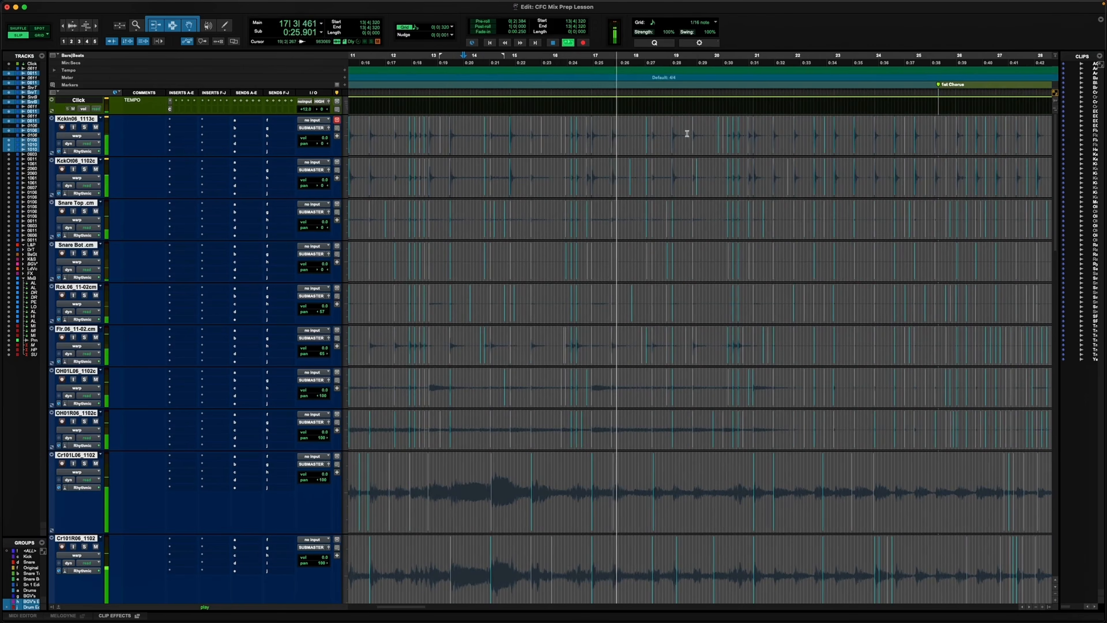
pyautogui.press('space')
pyautogui.click(712, 132)
pyautogui.press('space')
pyautogui.hscroll(5, 713, 130)
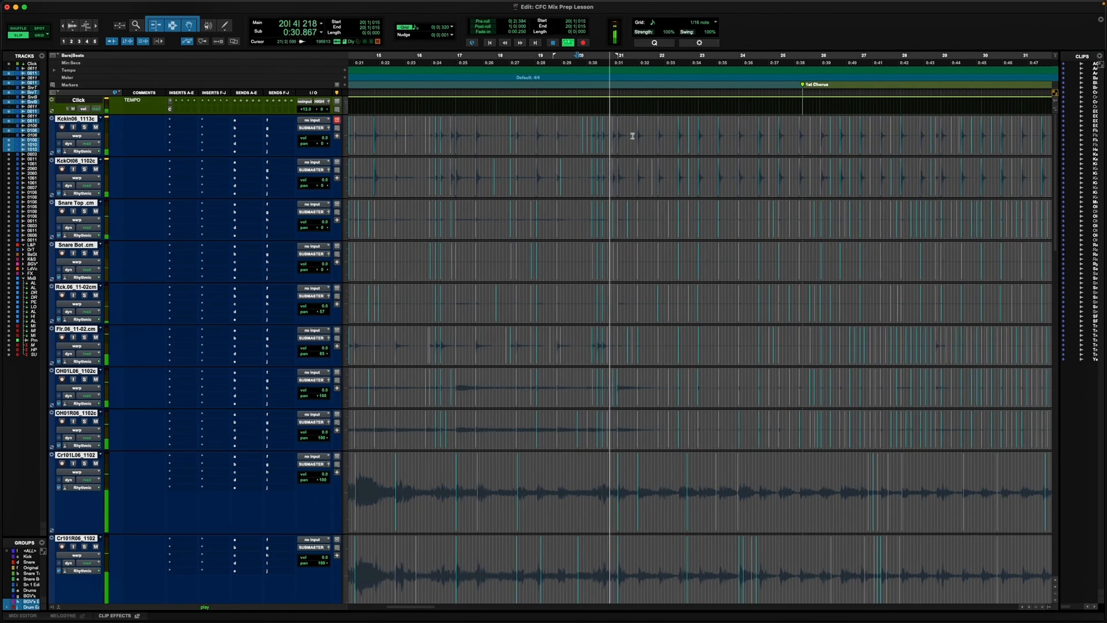
pyautogui.press('space')
# Add a warp marker across the grouped tracks at 20|4|298, just before the kick hit.
pyautogui.scroll(6, 615, 139)
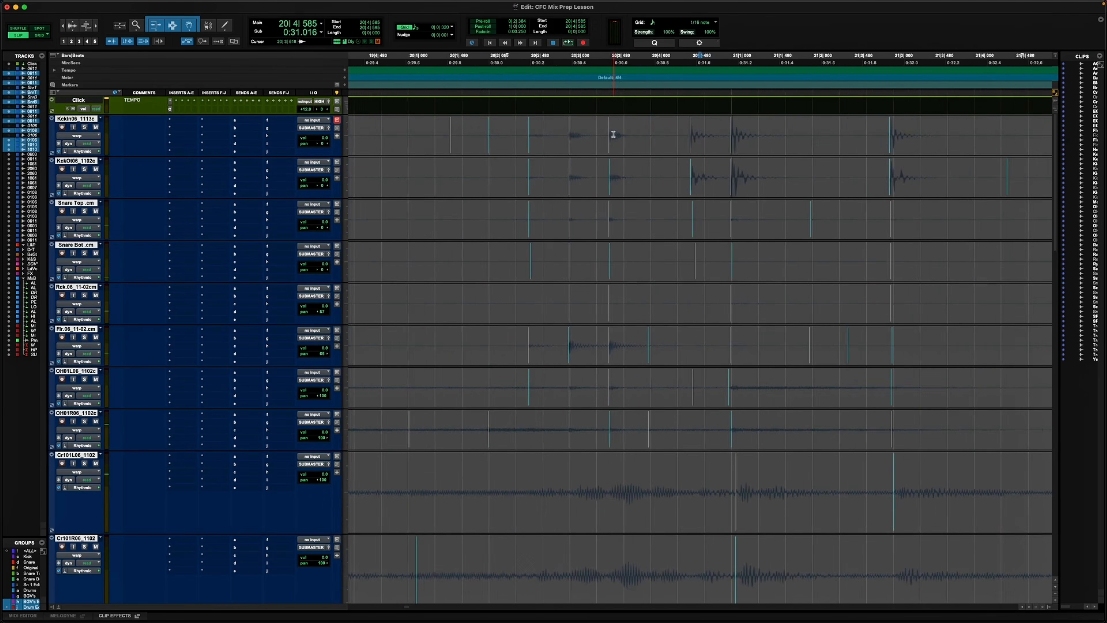
pyautogui.click(551, 132)
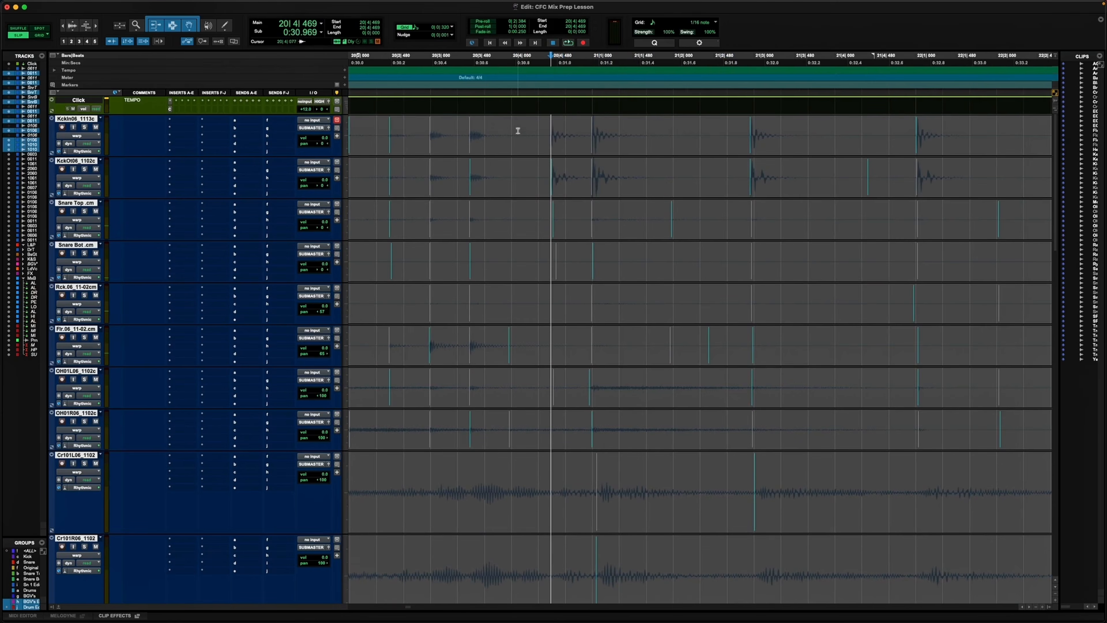
pyautogui.click(536, 131)
pyautogui.rightClick(537, 131)
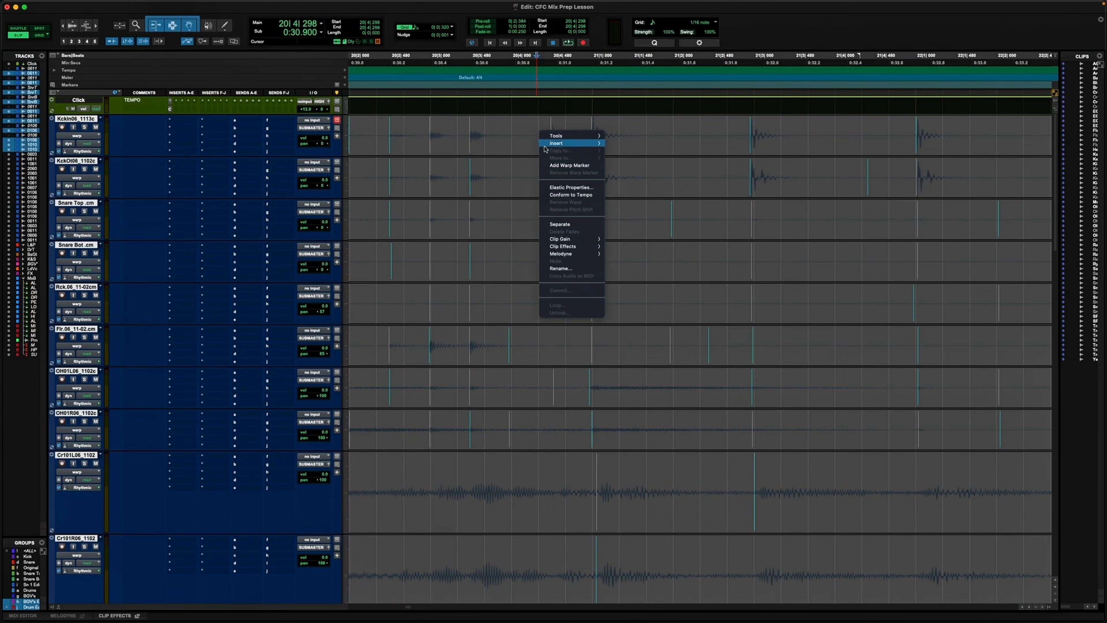
pyautogui.click(554, 165)
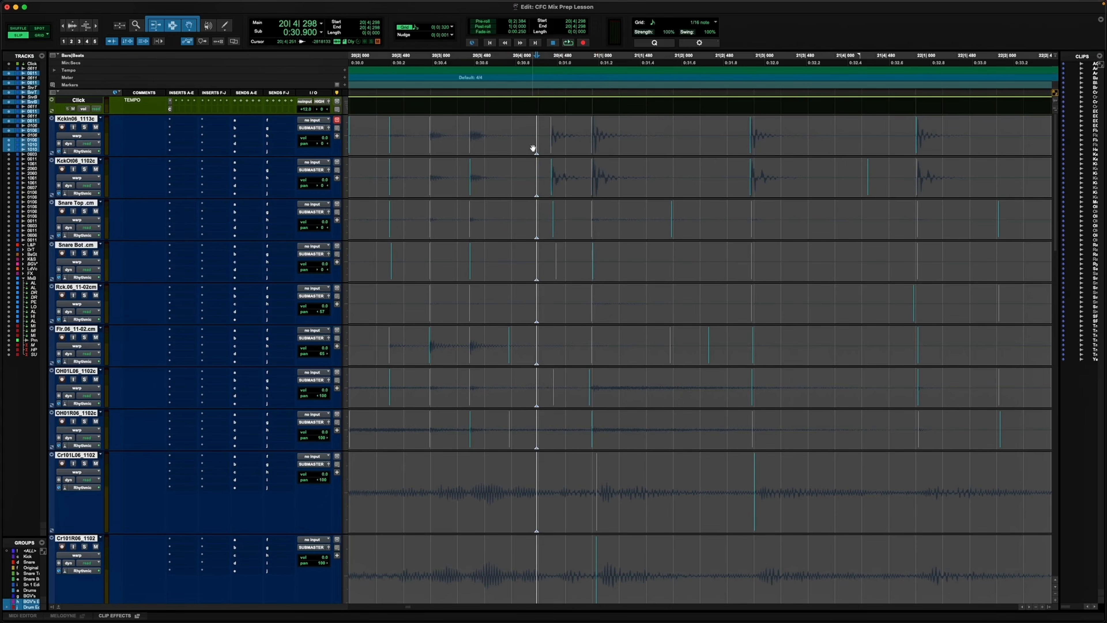
pyautogui.press('super+bracketleft')
pyautogui.press('super+bracketleft')
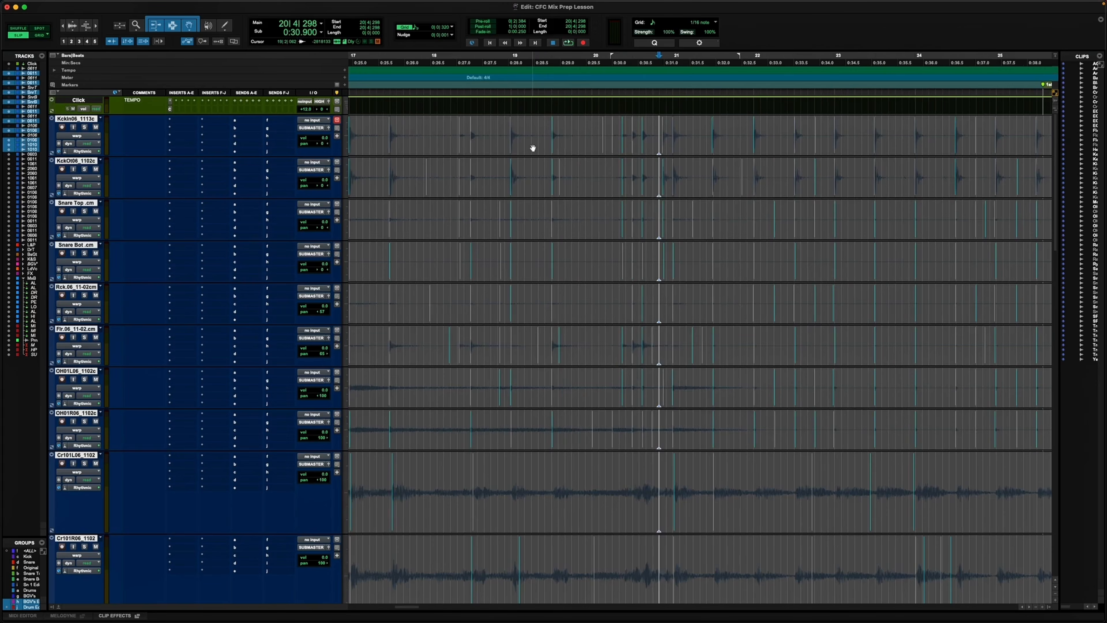
pyautogui.press('super+bracketleft')
pyautogui.press('super+bracketleft')
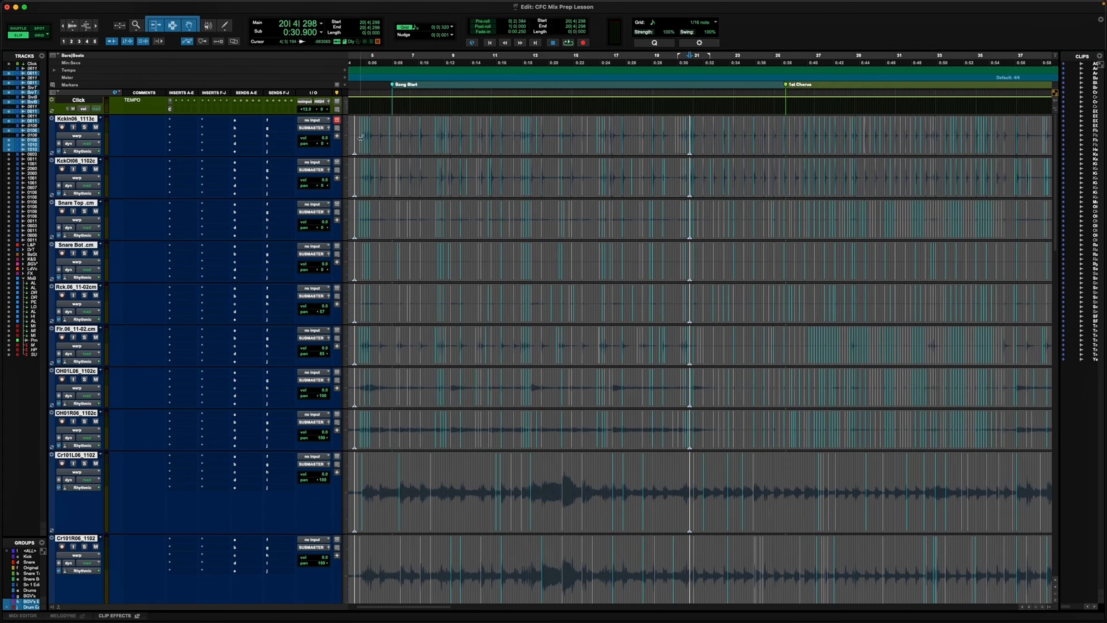
# Try moving the kick hits between the two warp markers to stretch the drum audio, undoing each move.
pyautogui.moveTo(460, 138); pyautogui.dragTo(517, 145)
pyautogui.press('super+z')
pyautogui.click(502, 136)
pyautogui.moveTo(501, 136); pyautogui.dragTo(498, 147)
pyautogui.press('super+z')
# Select the drum audio between the 4|2|333 warp marker and the one just before bar 21.
pyautogui.hscroll(5, 779, 130)
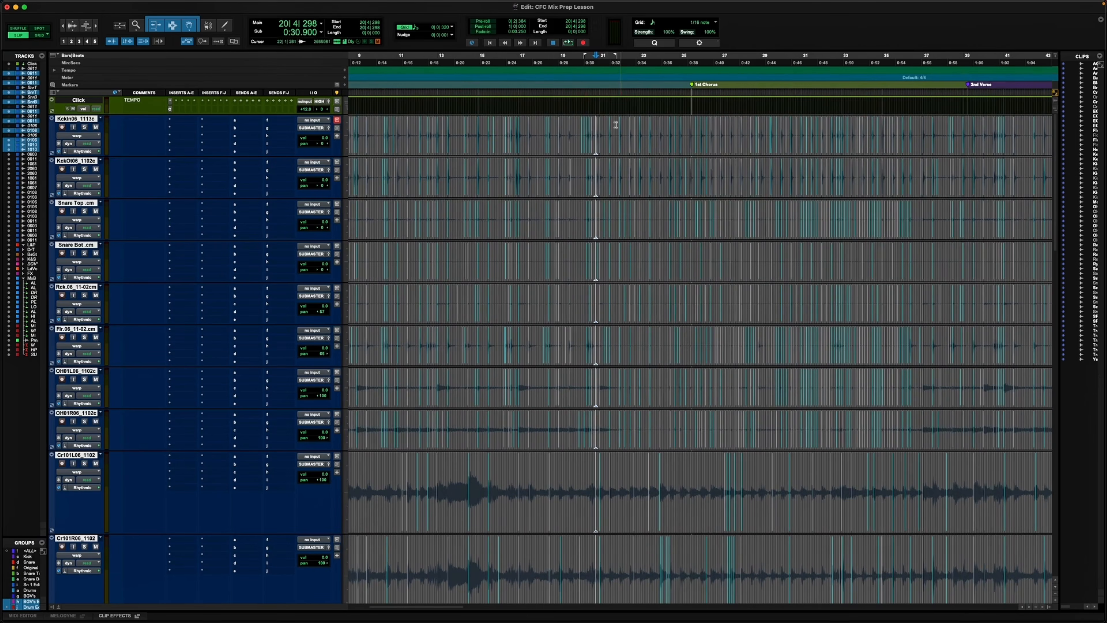
pyautogui.hscroll(-10, 596, 137)
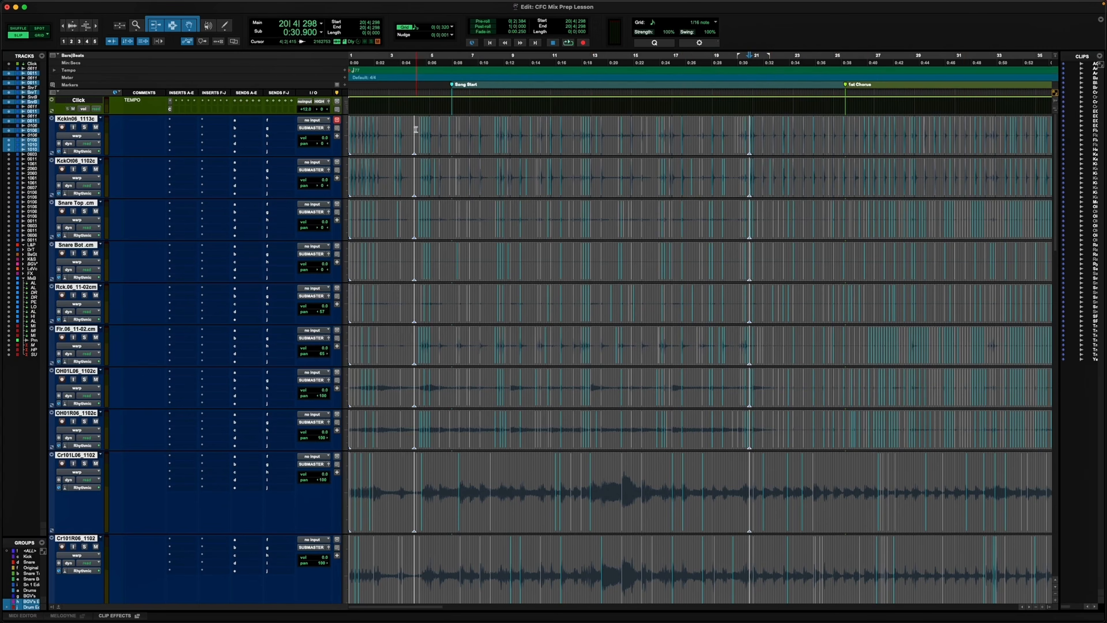
pyautogui.moveTo(415, 130); pyautogui.dragTo(750, 141)
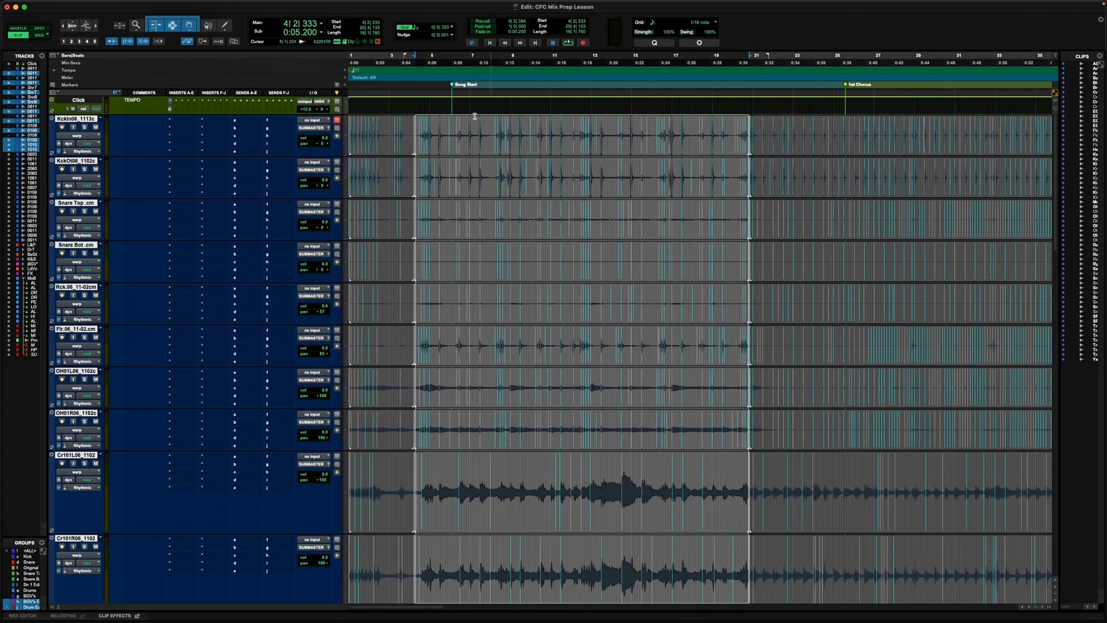
# Solo the grouped drum tracks and play them against the click from 4|2|230 through the Song Start marker.
pyautogui.click(424, 130)
pyautogui.press('t')
pyautogui.press('t')
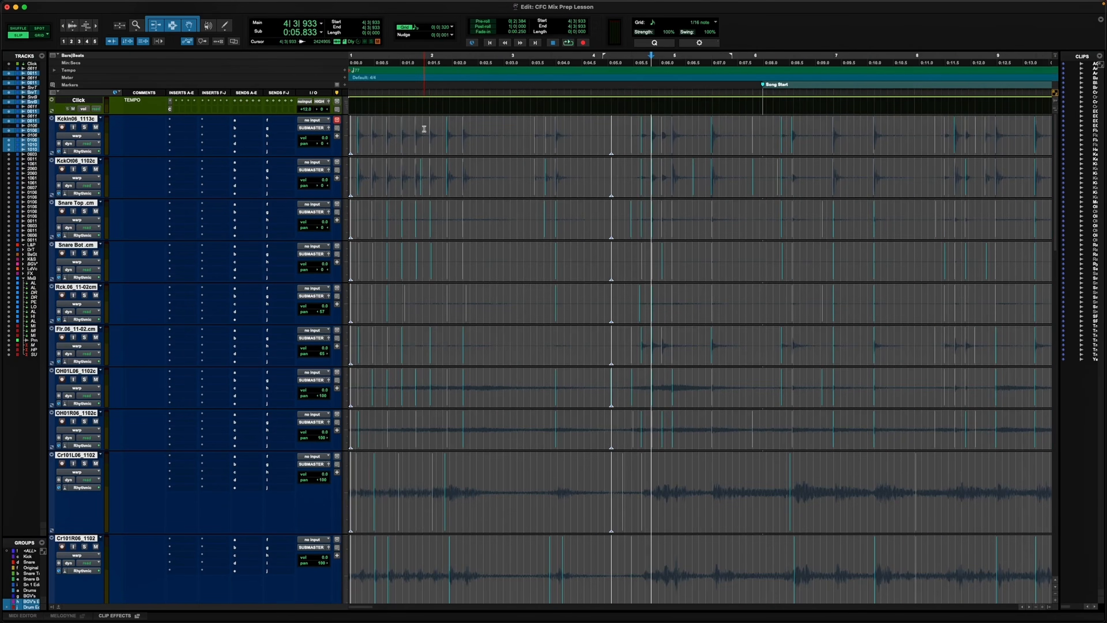
pyautogui.press('t')
pyautogui.hscroll(7, 424, 130)
pyautogui.hscroll(-2, 424, 129)
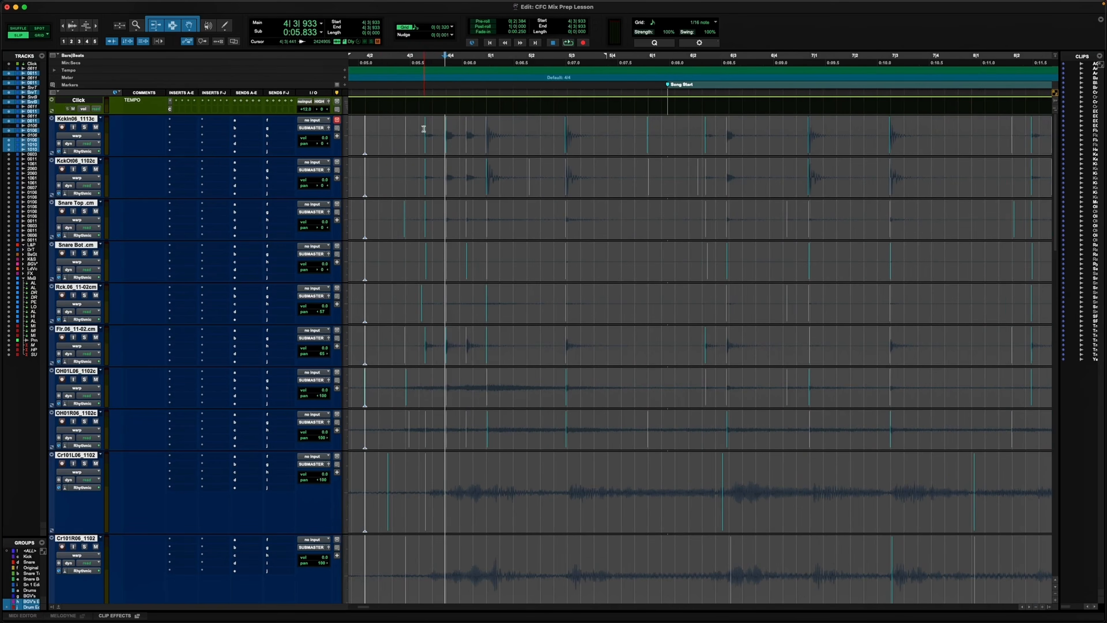
pyautogui.click(374, 131)
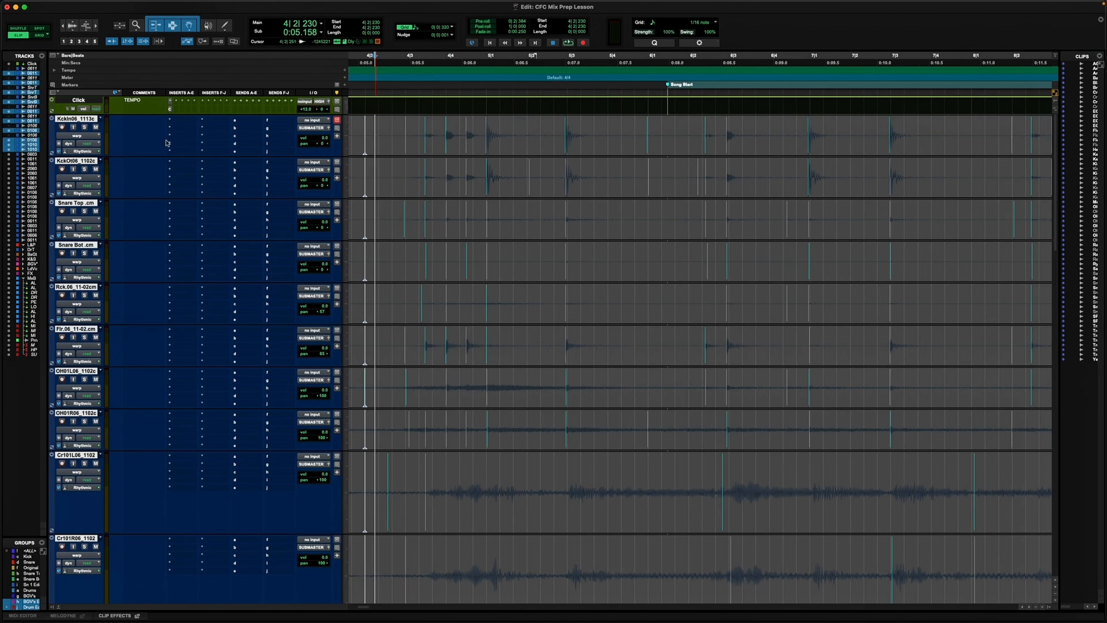
pyautogui.click(84, 126)
pyautogui.click(79, 101)
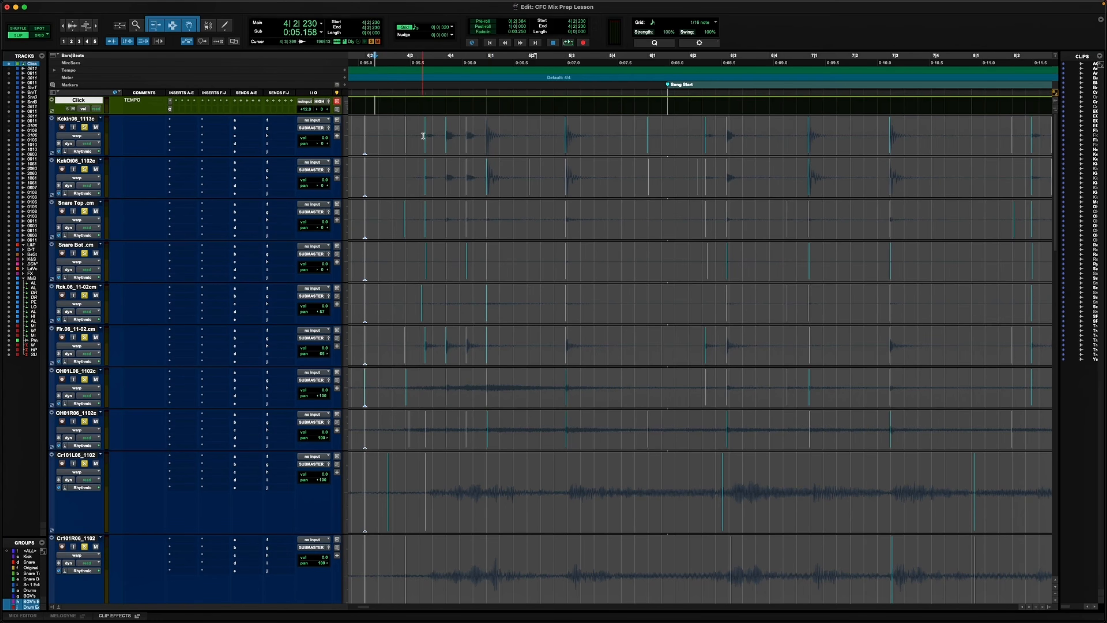
pyautogui.press('space')
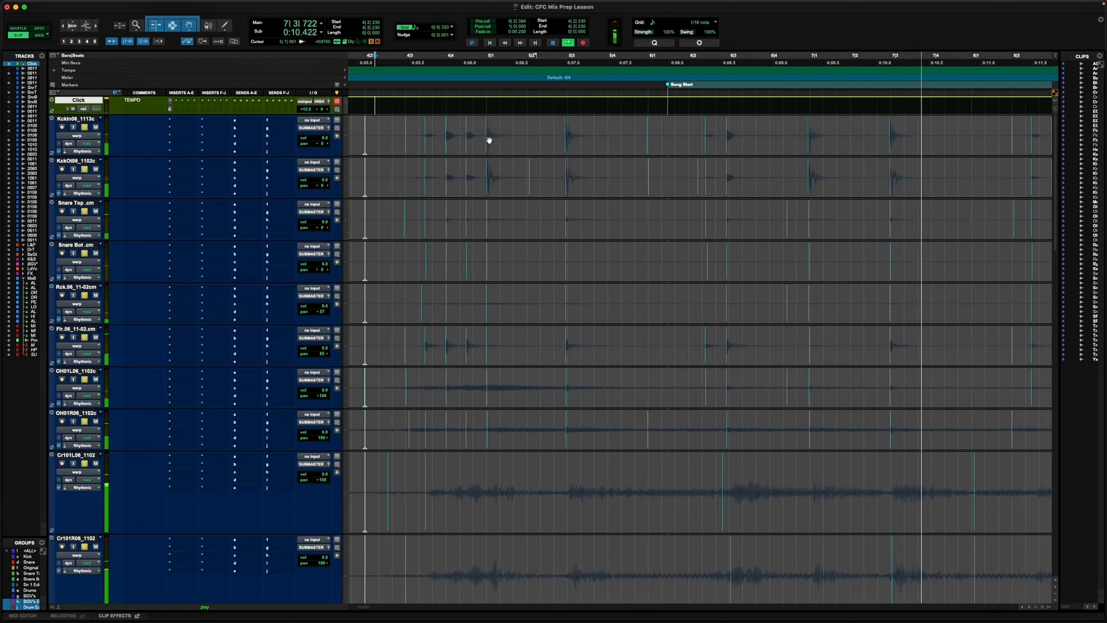
pyautogui.press('space')
# Select the grouped drum tracks from 4|2|333 to the warp marker just before bar 21.
pyautogui.moveTo(385, 129); pyautogui.dragTo(553, 148)
pyautogui.press('super+bracketleft')
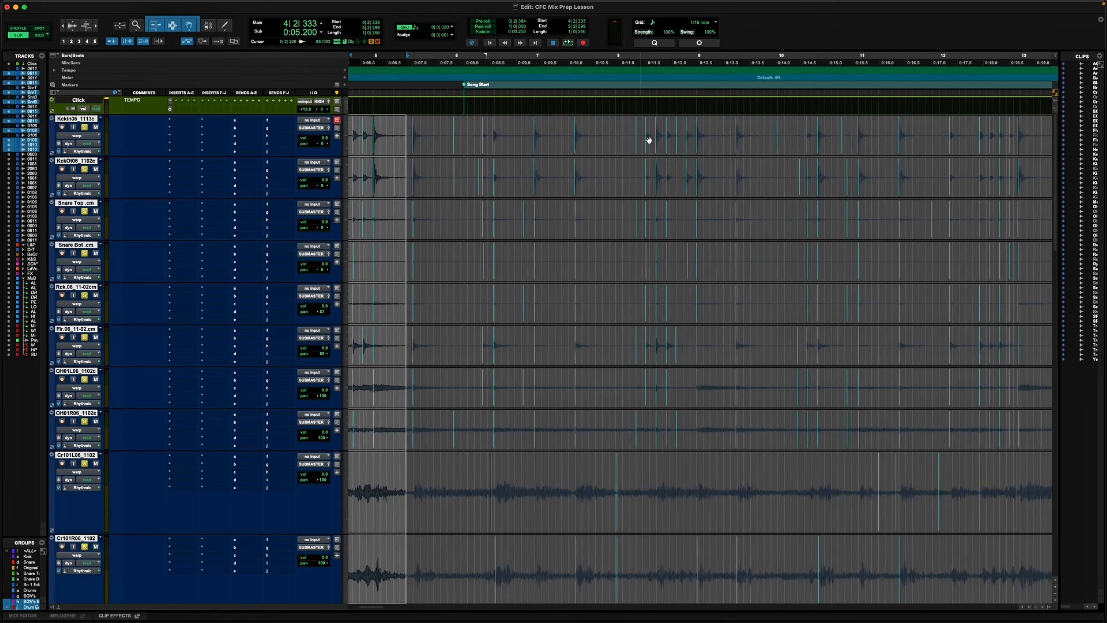
pyautogui.scroll(-1, 650, 139)
pyautogui.hscroll(10, 649, 138)
pyautogui.hscroll(-1, 649, 136)
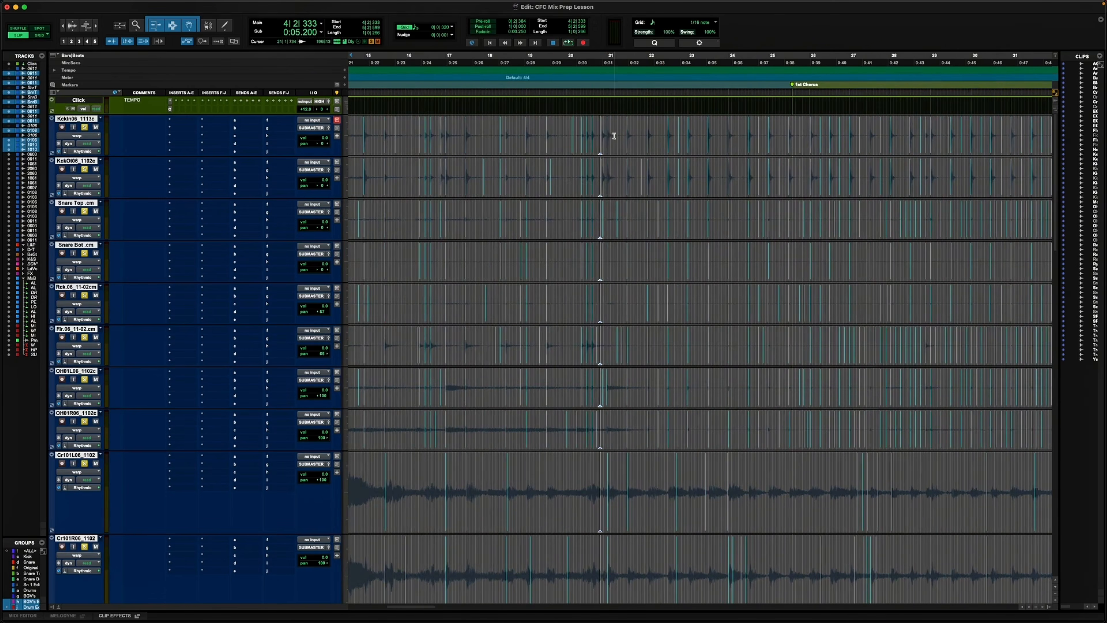
pyautogui.moveTo(592, 133); pyautogui.dragTo(598, 133)
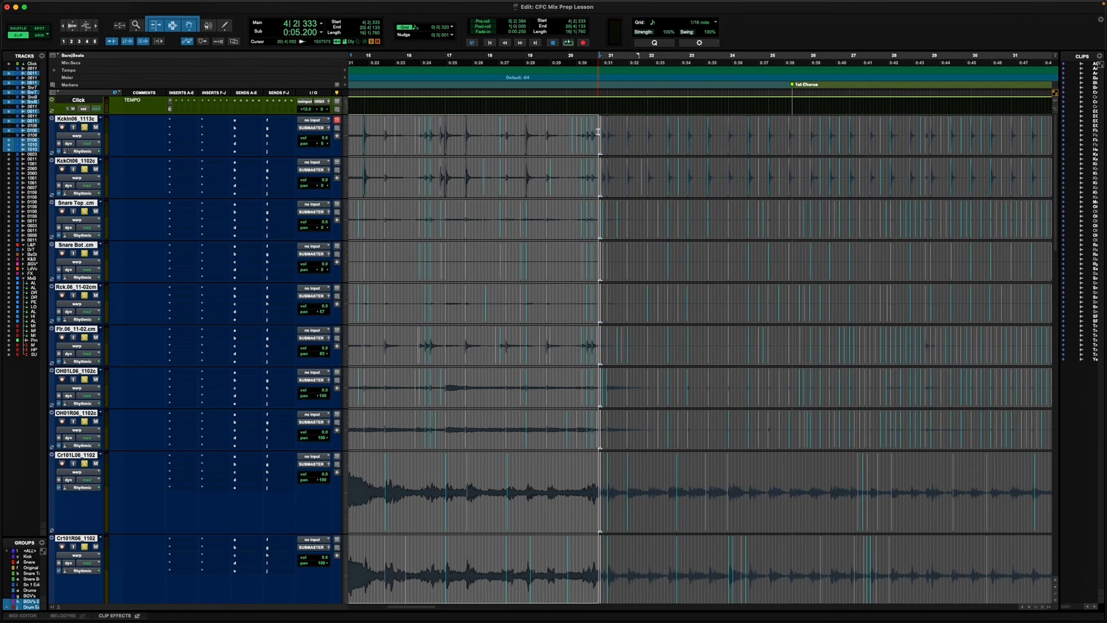
# Open the Quantize event operation for the selected drums and move its window over the waveforms.
pyautogui.hotkey('alt', '0')
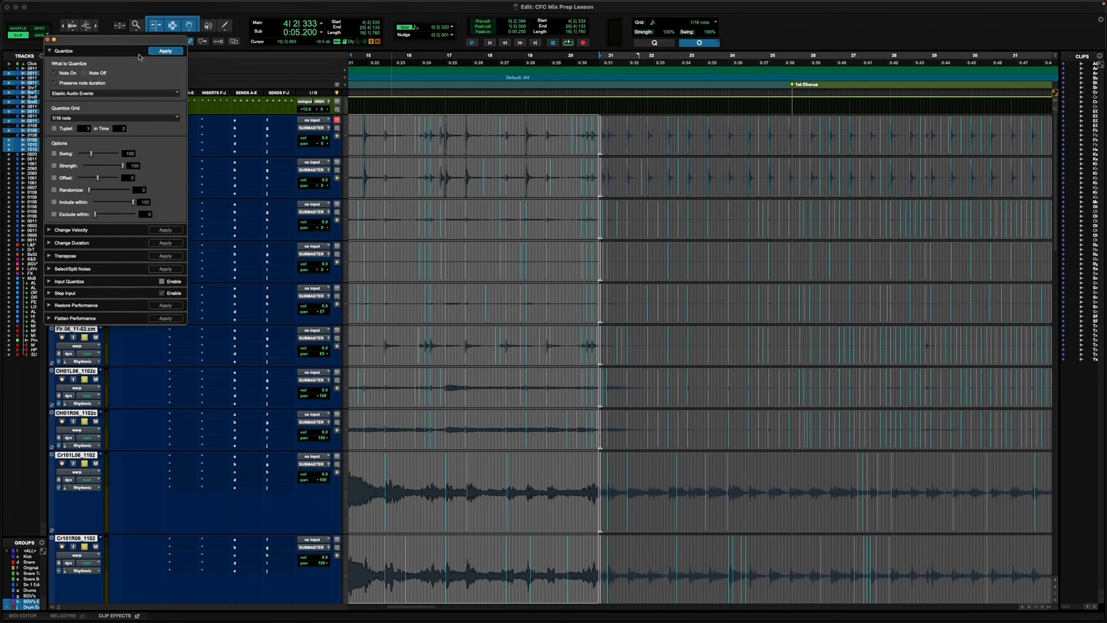
pyautogui.moveTo(121, 41); pyautogui.dragTo(551, 133)
pyautogui.moveTo(254, 1)
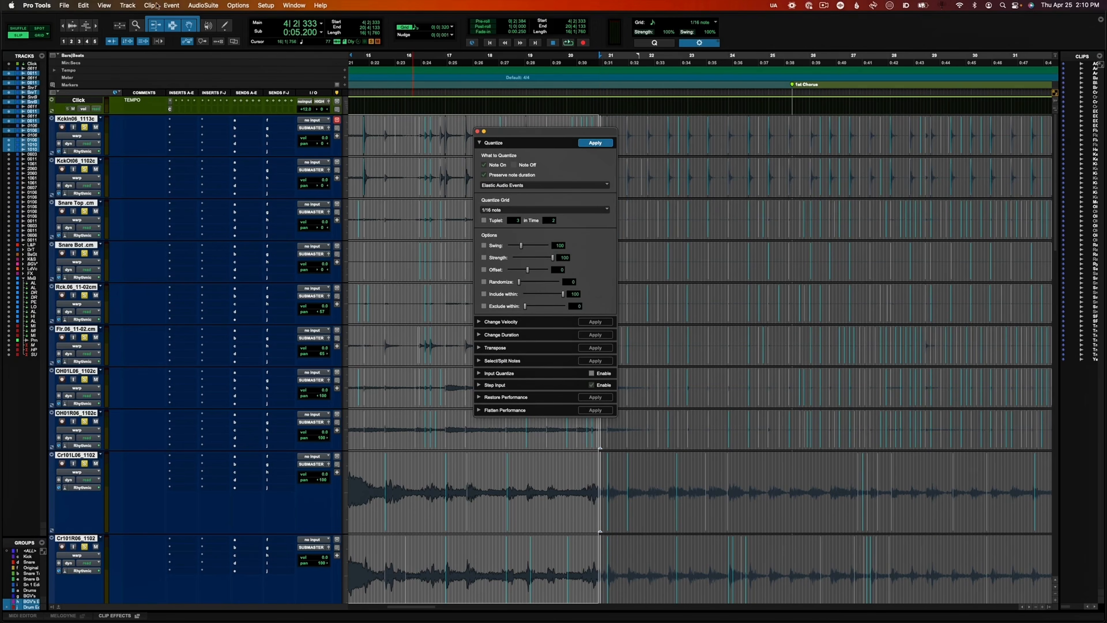
pyautogui.click(103, 5)
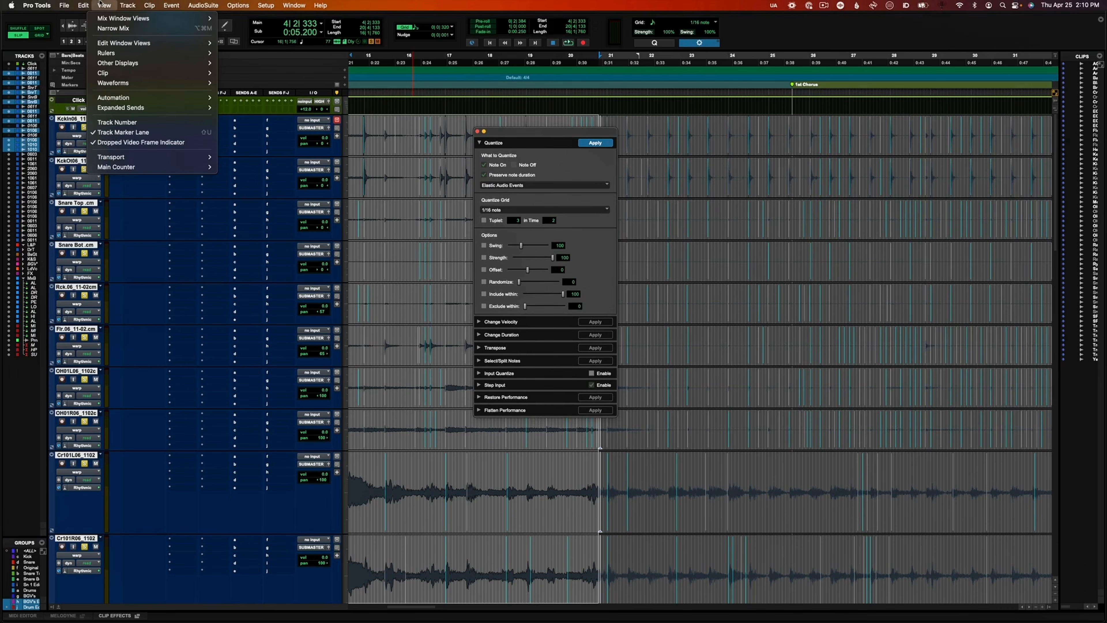
pyautogui.moveTo(166, 6)
pyautogui.moveTo(209, 22)
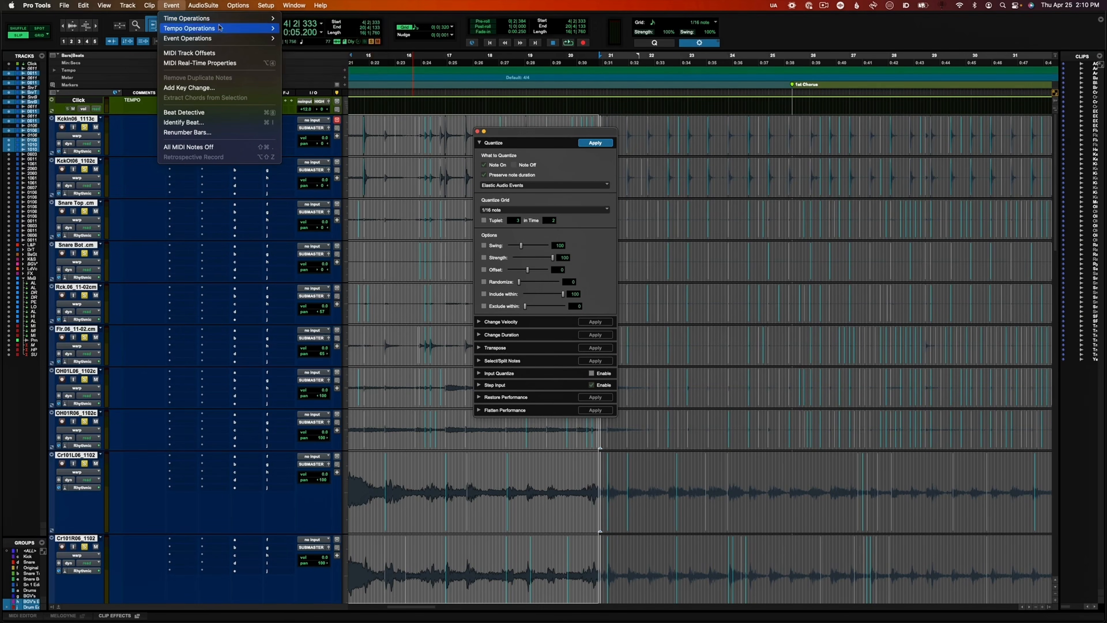
pyautogui.moveTo(227, 39)
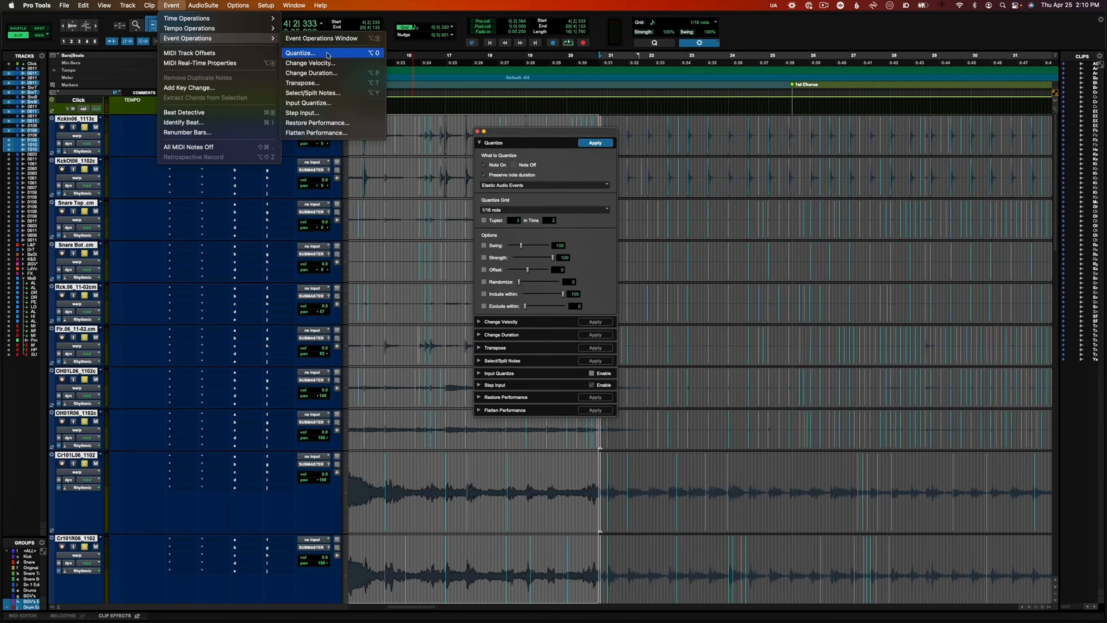
pyautogui.click(343, 54)
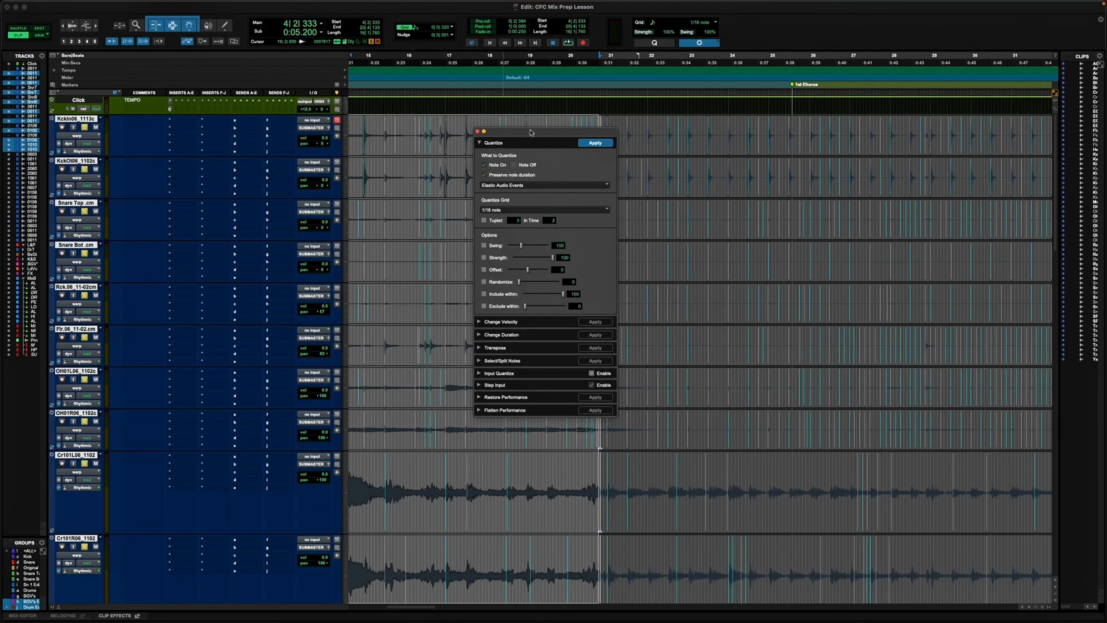
pyautogui.moveTo(530, 132); pyautogui.dragTo(521, 122)
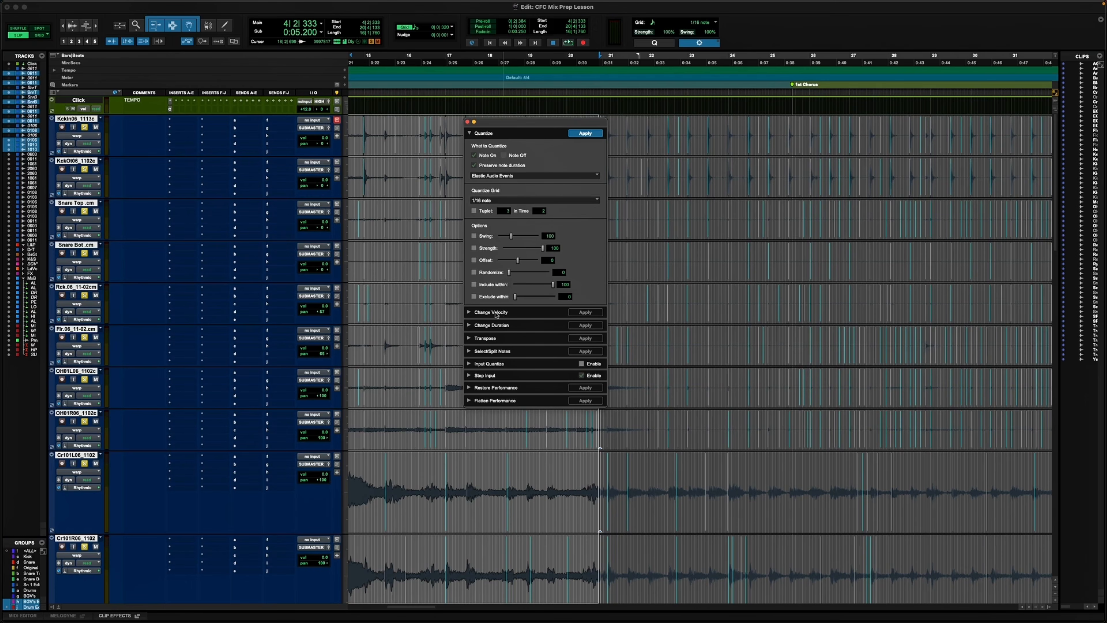
# Enable the quantize Strength option at 97% and the Exclude within option with a slightly raised value.
pyautogui.click(475, 249)
pyautogui.moveTo(543, 251); pyautogui.dragTo(541, 250)
pyautogui.click(474, 297)
pyautogui.moveTo(515, 299); pyautogui.dragTo(516, 299)
pyautogui.moveTo(541, 248); pyautogui.dragTo(541, 252)
# Quantize the selected Elastic Audio events to the 1/16 note grid and close the Quantize window.
pyautogui.hscroll(-15, 399, 203)
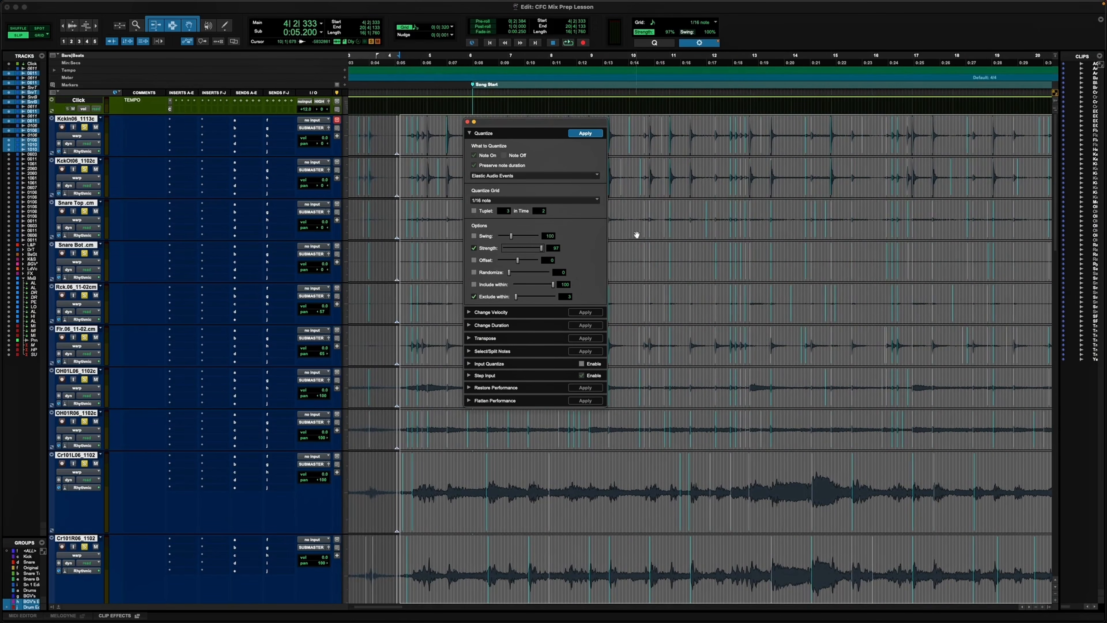
pyautogui.click(591, 134)
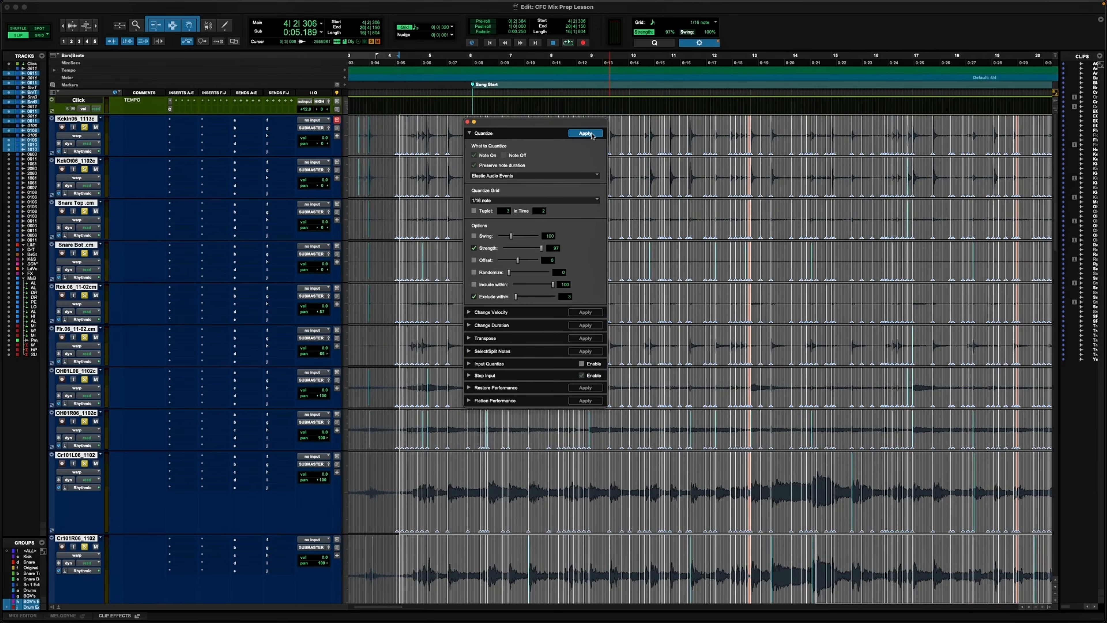
pyautogui.click(468, 123)
# Play the quantized drums with the click from 4|1|882 to check the timing around the Song Start marker.
pyautogui.click(400, 127)
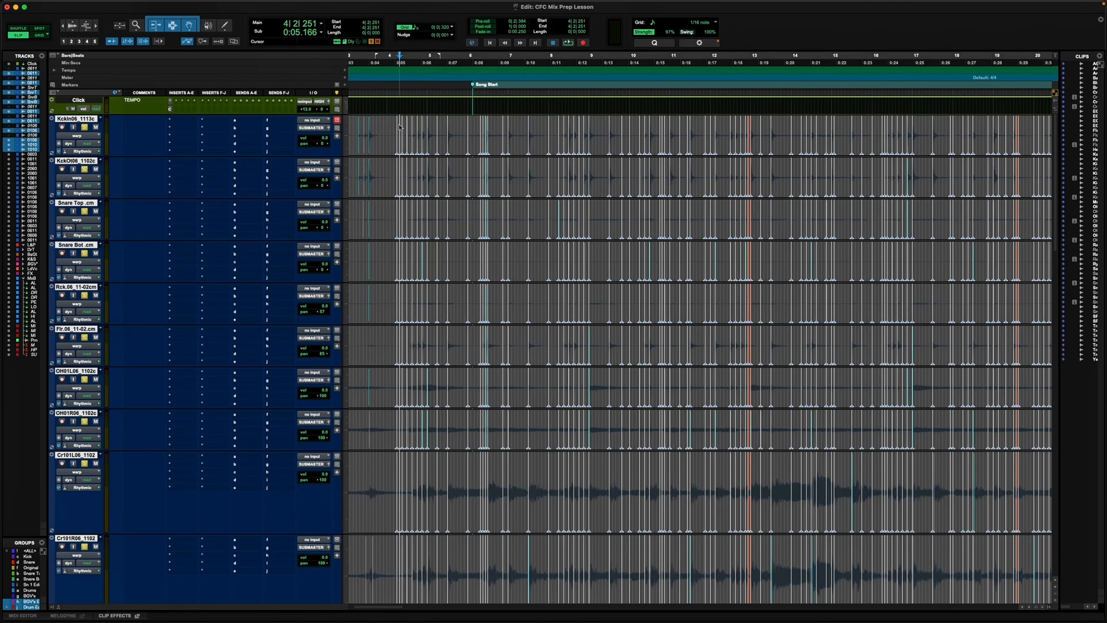
pyautogui.press('super+bracketright')
pyautogui.press('super+bracketright')
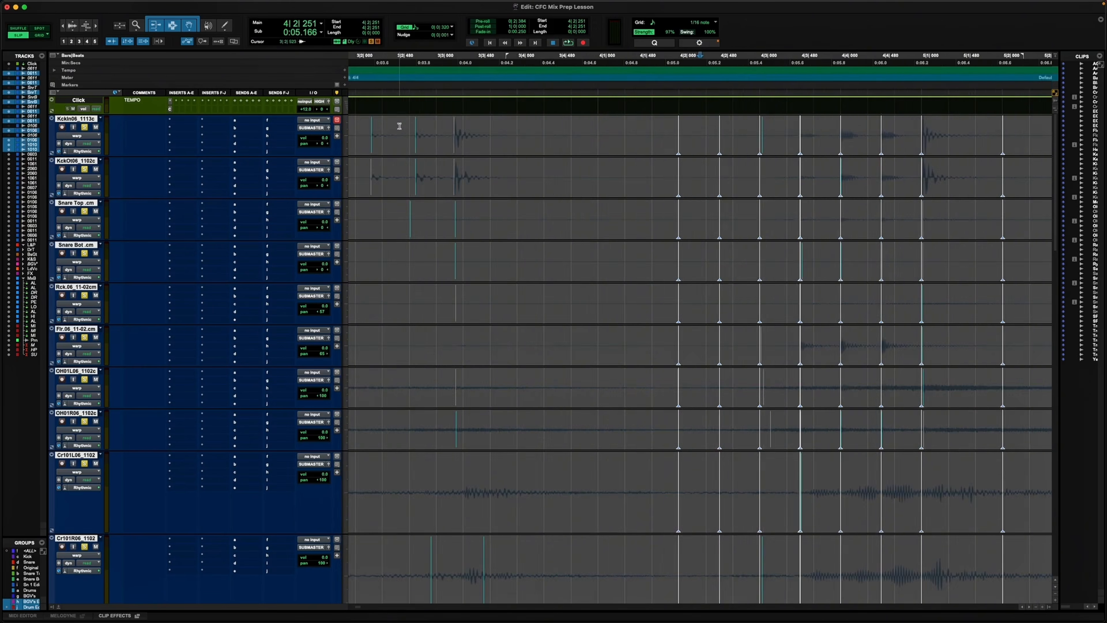
pyautogui.hscroll(5, 603, 140)
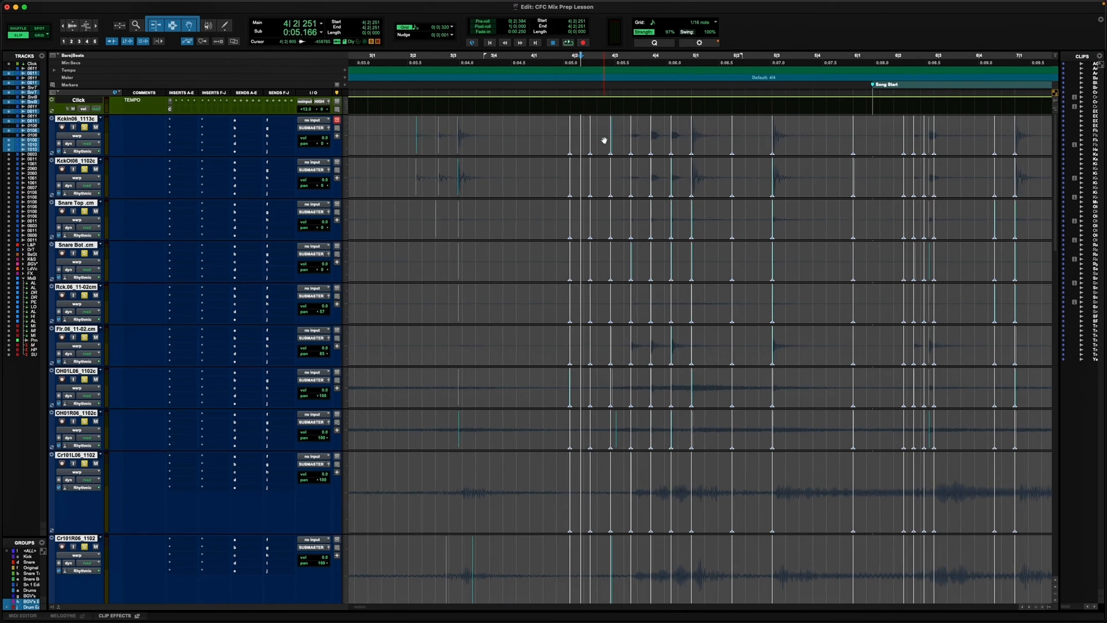
pyautogui.click(567, 131)
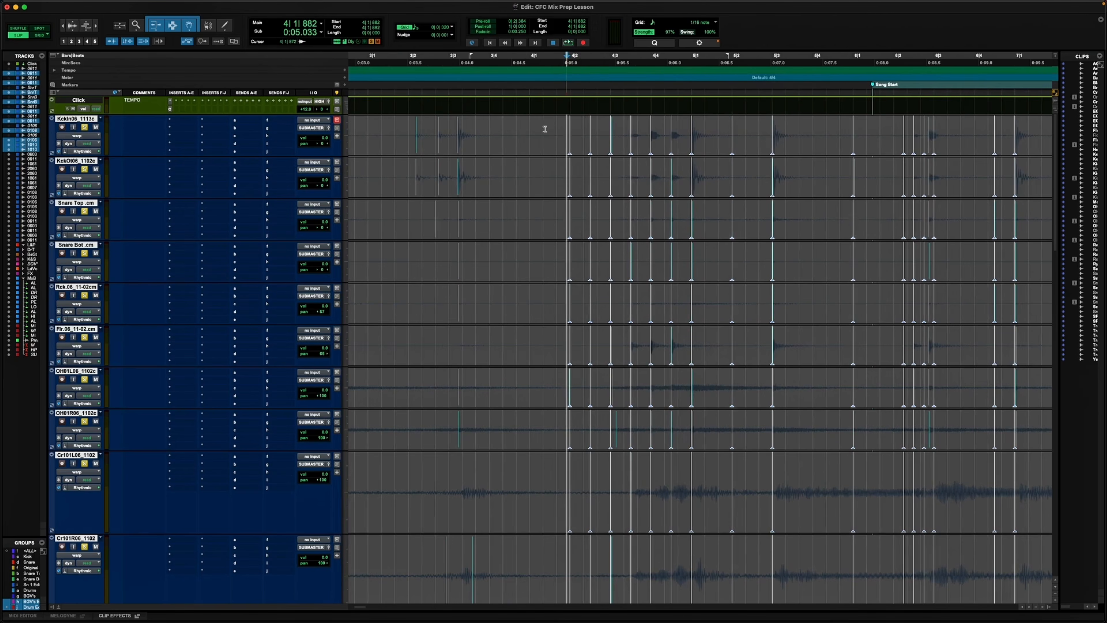
pyautogui.click(308, 109)
pyautogui.click(307, 88)
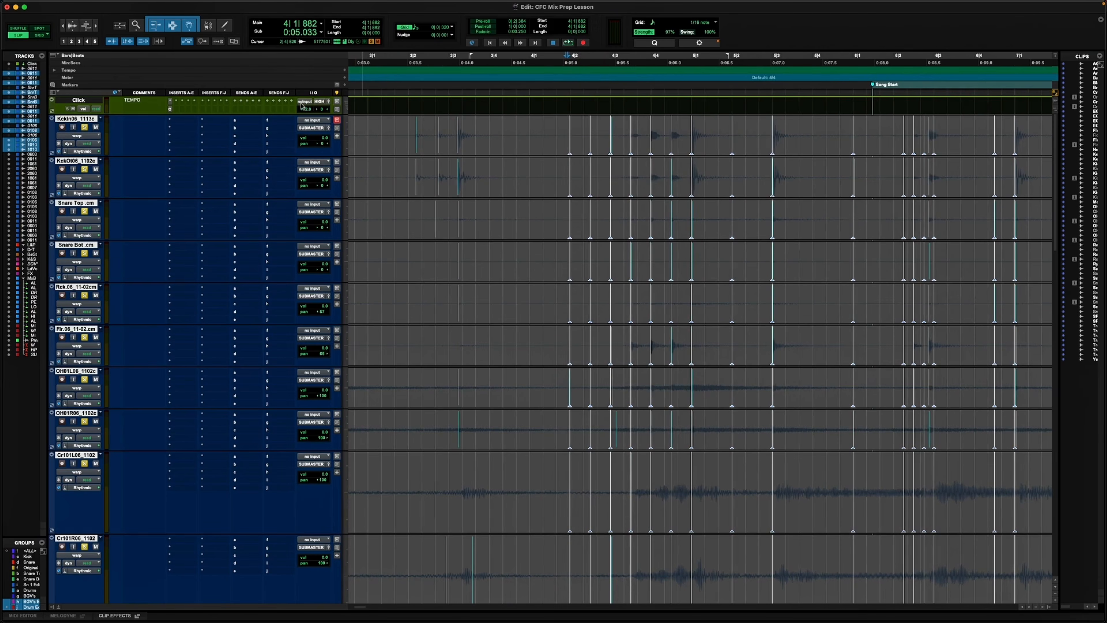
pyautogui.hscroll(3, 302, 106)
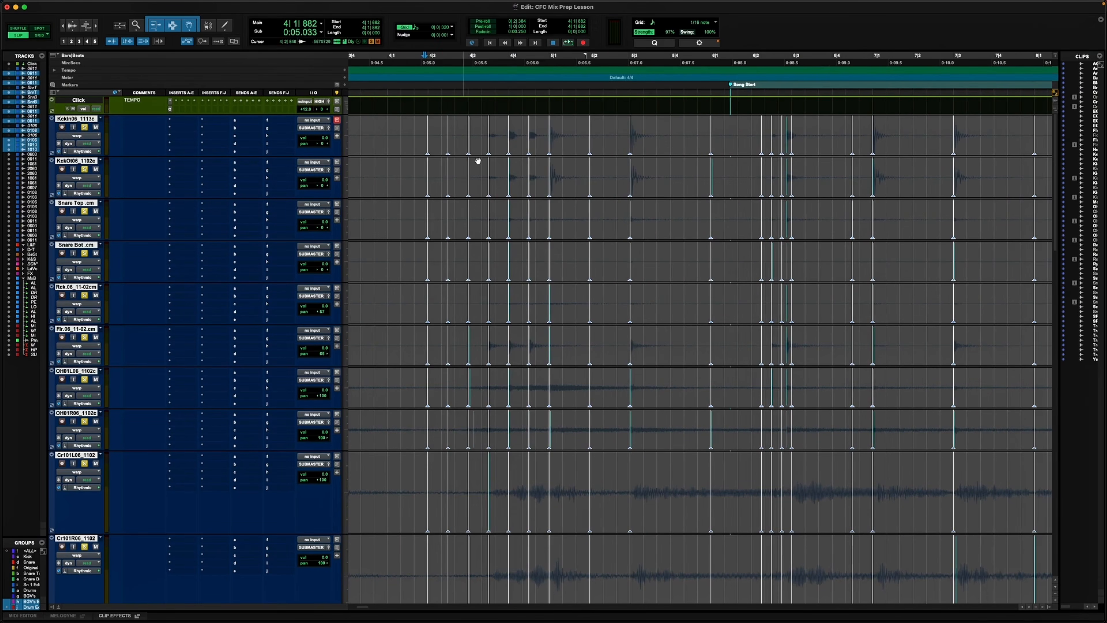
pyautogui.press('space')
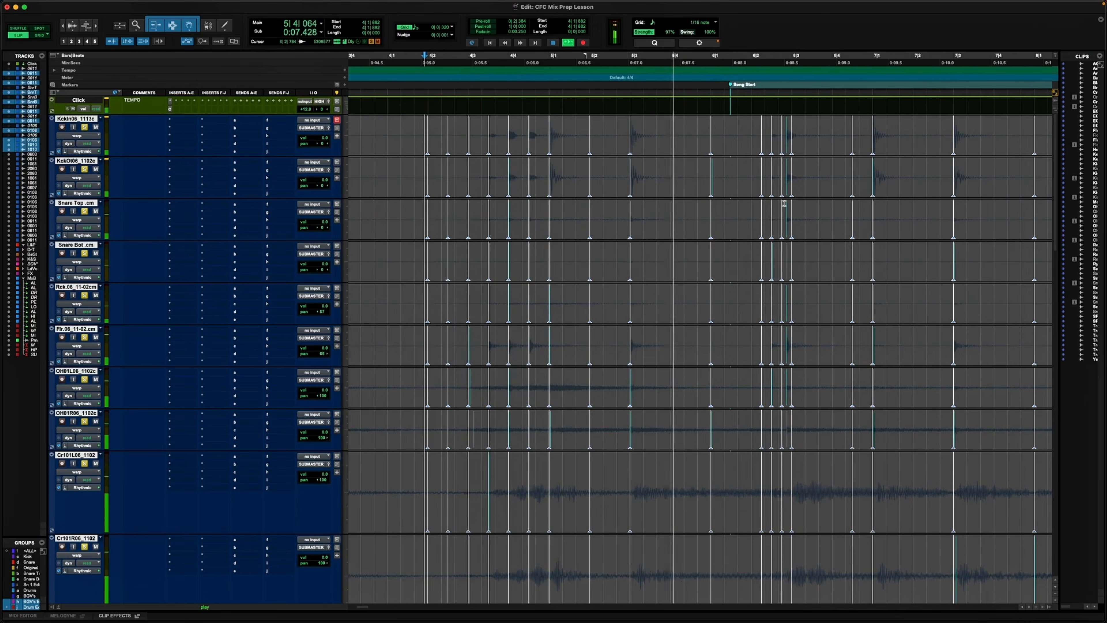
pyautogui.hscroll(2, 784, 203)
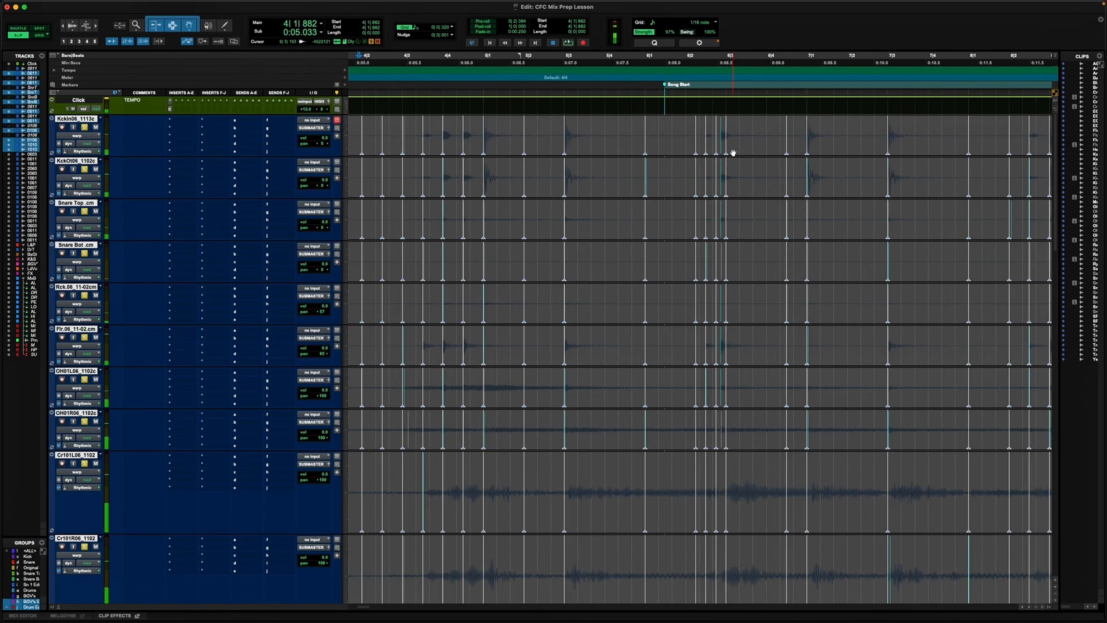
pyautogui.press('space')
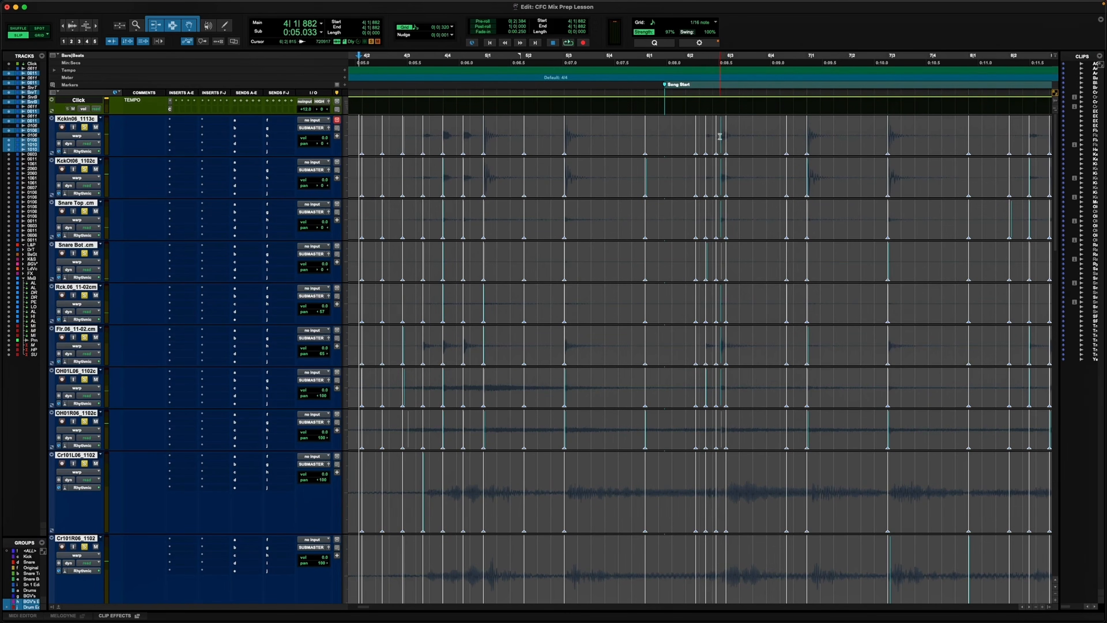
# Remove the two misplaced warp markers around the kick hit near 6|3 across the grouped drum tracks.
pyautogui.keyDown('alt'); pyautogui.click(726, 147); pyautogui.keyUp('alt')
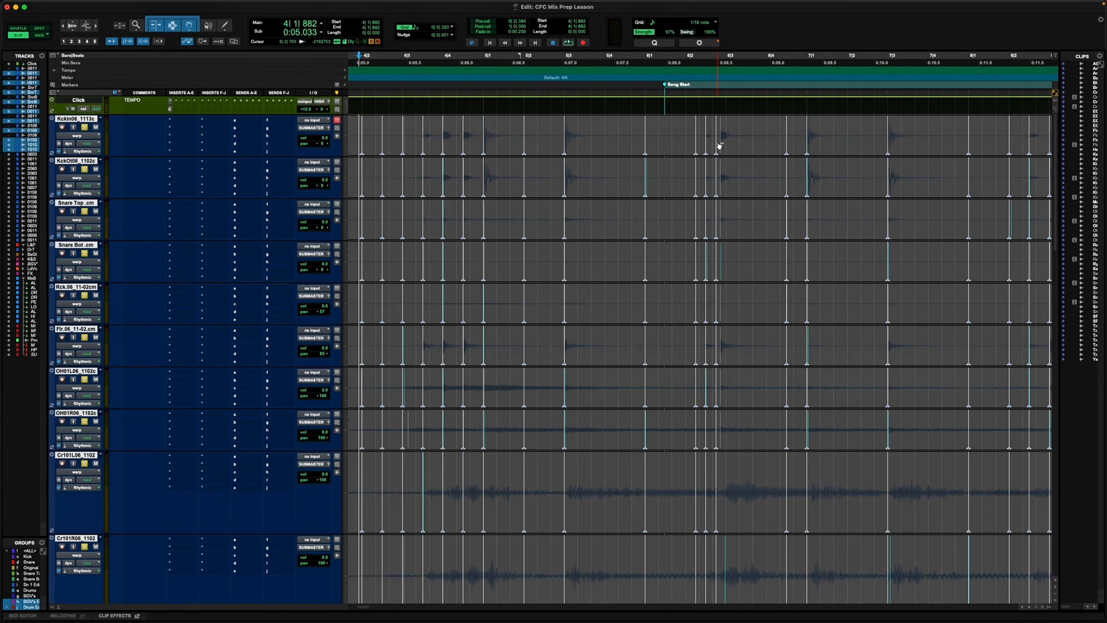
pyautogui.scroll(-2, 718, 144)
pyautogui.hscroll(-3, 699, 313)
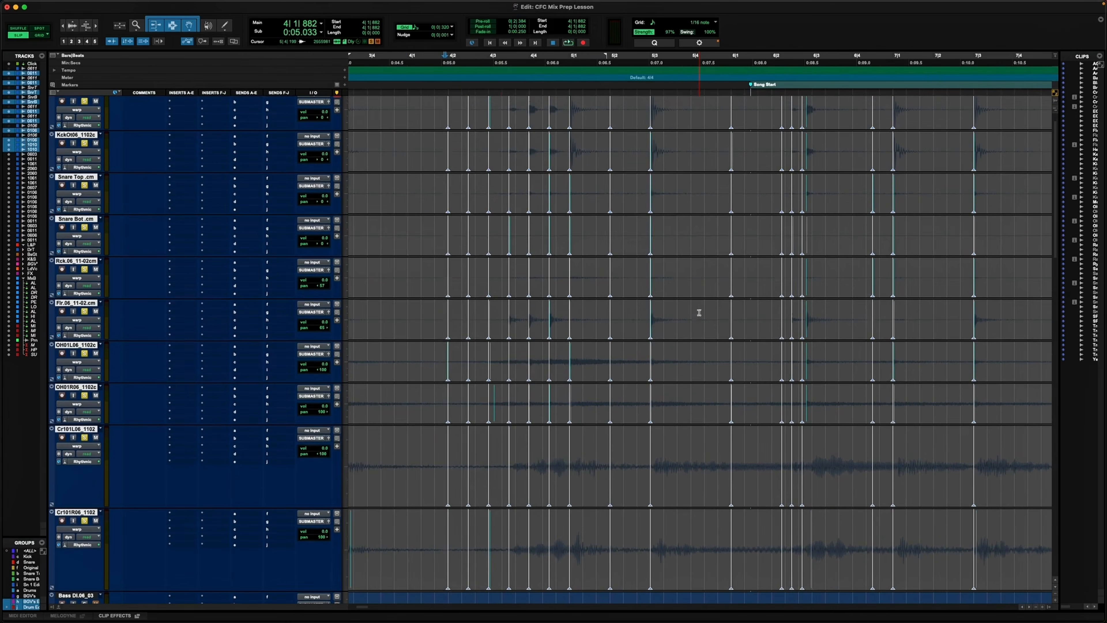
pyautogui.scroll(-2, 503, 370)
pyautogui.scroll(4, 504, 370)
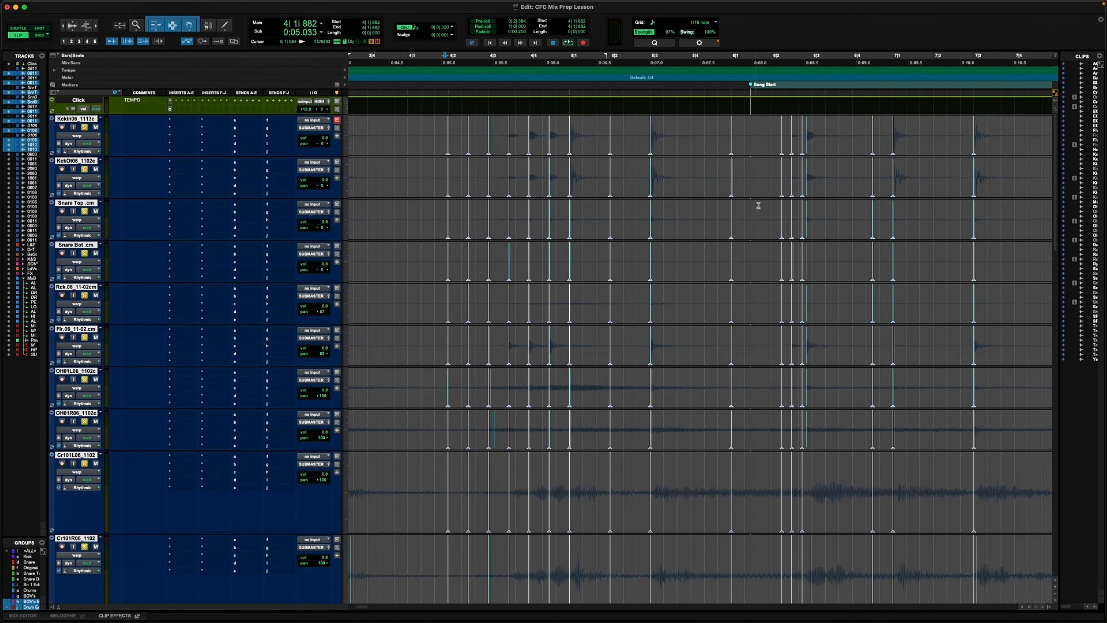
pyautogui.keyDown('alt'); pyautogui.click(801, 185); pyautogui.keyUp('alt')
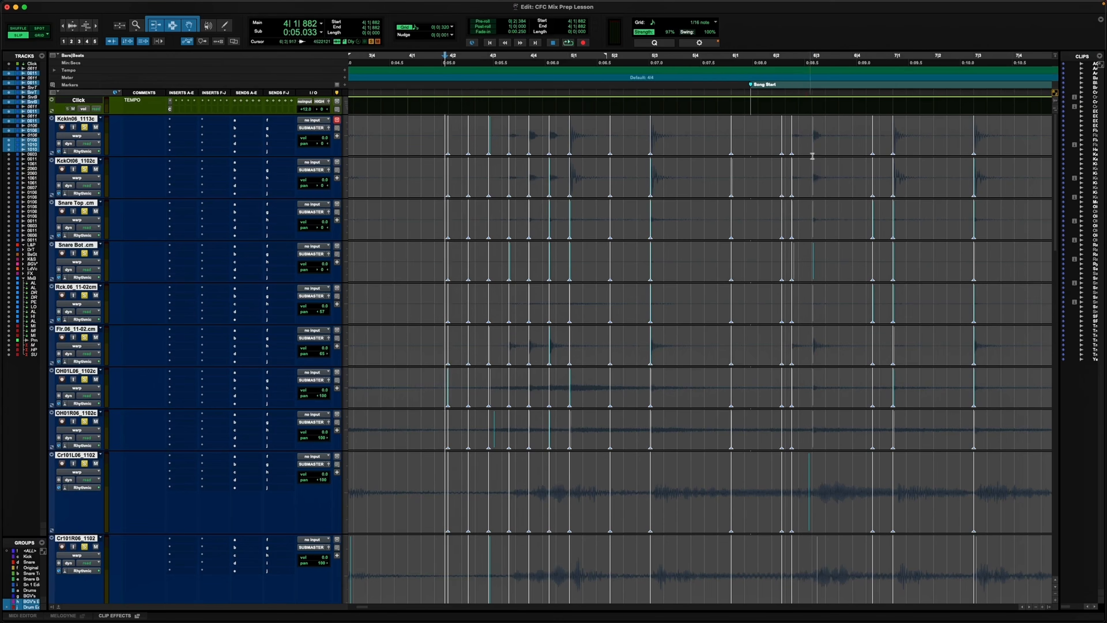
# Add a warp marker across the grouped tracks at the kick hit near 6|3 and switch to Grid mode.
pyautogui.click(812, 144)
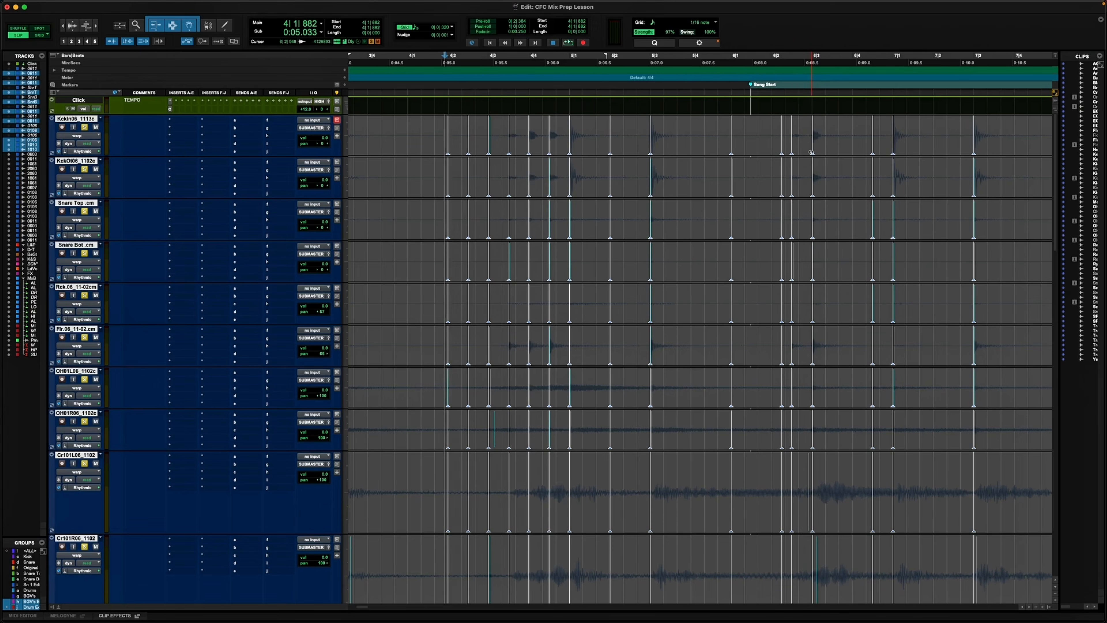
pyautogui.press('F4')
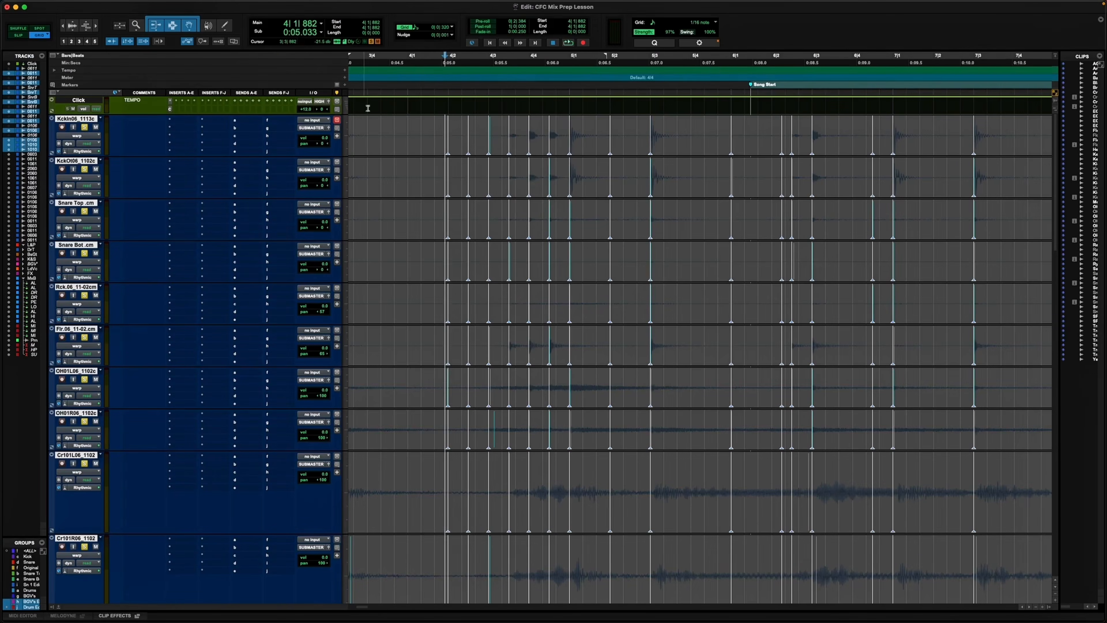
# Play the grouped drums with the click from 4|2|000 to check the fill before bar 5.
pyautogui.click(449, 133)
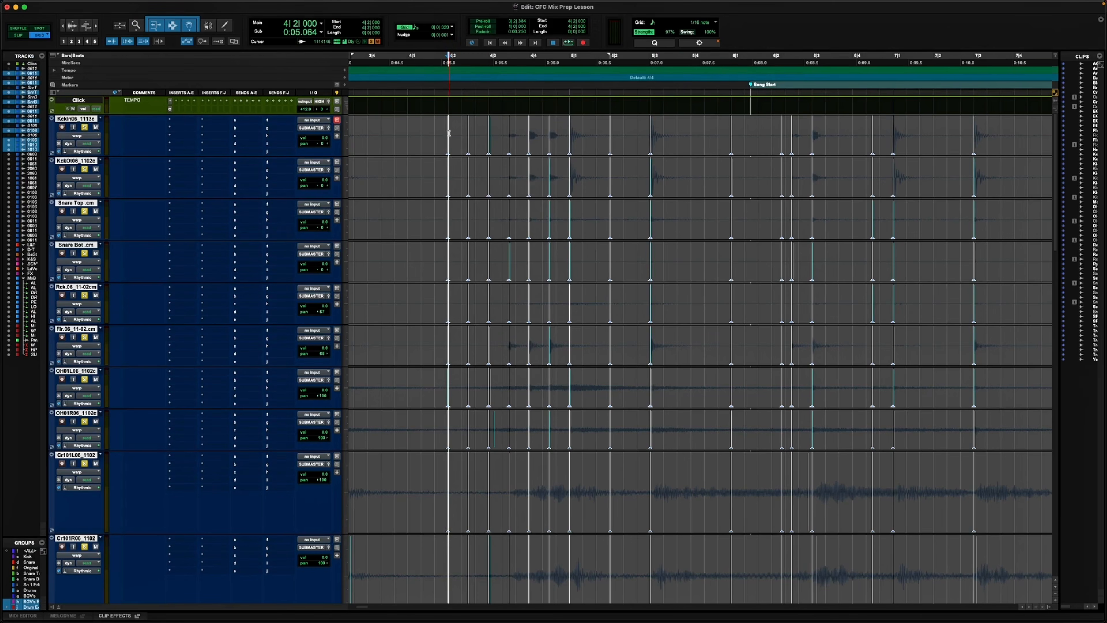
pyautogui.press('space')
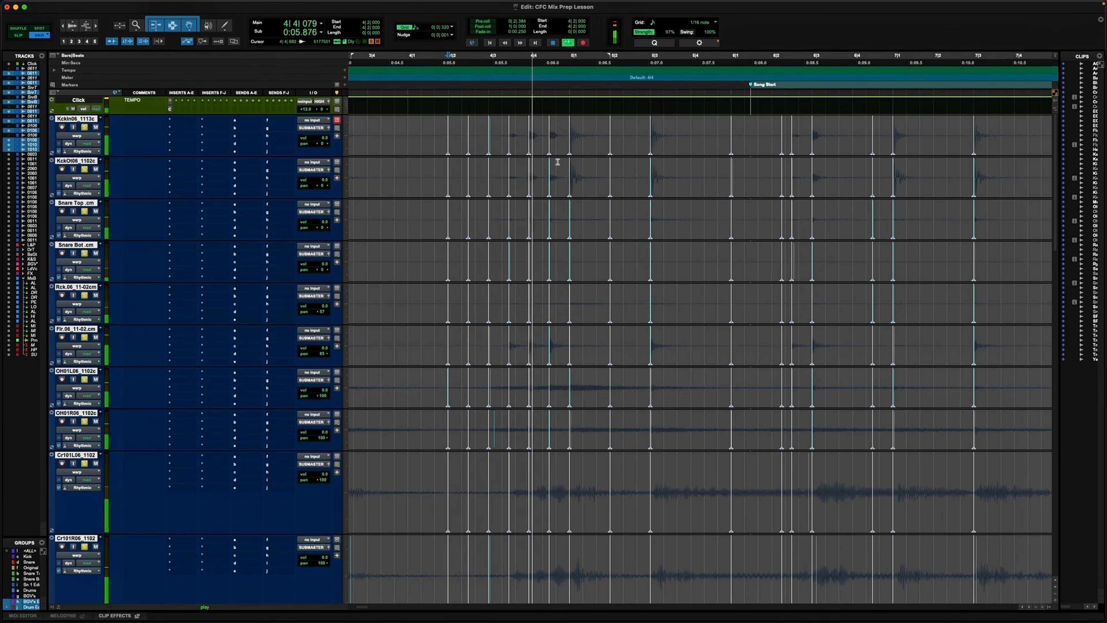
pyautogui.press('space')
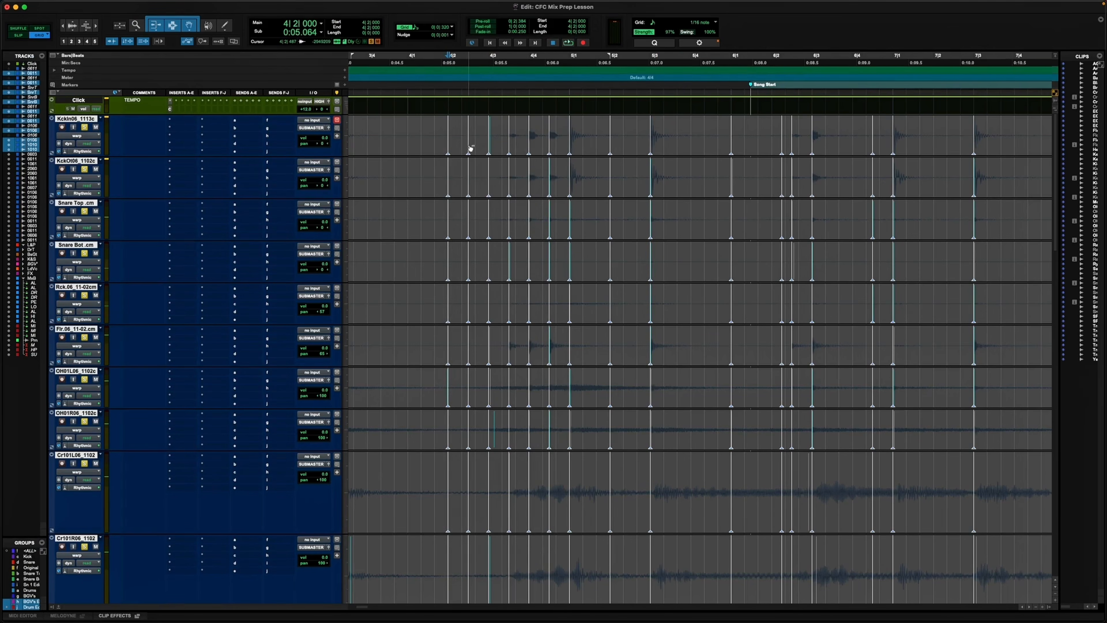
# Enlarge the waveform display and remove the two warp markers between 4|2 and the hit after 4|3 across the grouped drum tracks.
pyautogui.scroll(-3, 471, 234)
pyautogui.press('alt+super+]')
pyautogui.press('alt+super+]')
pyautogui.press('alt+super+]')
pyautogui.press('alt+super+]')
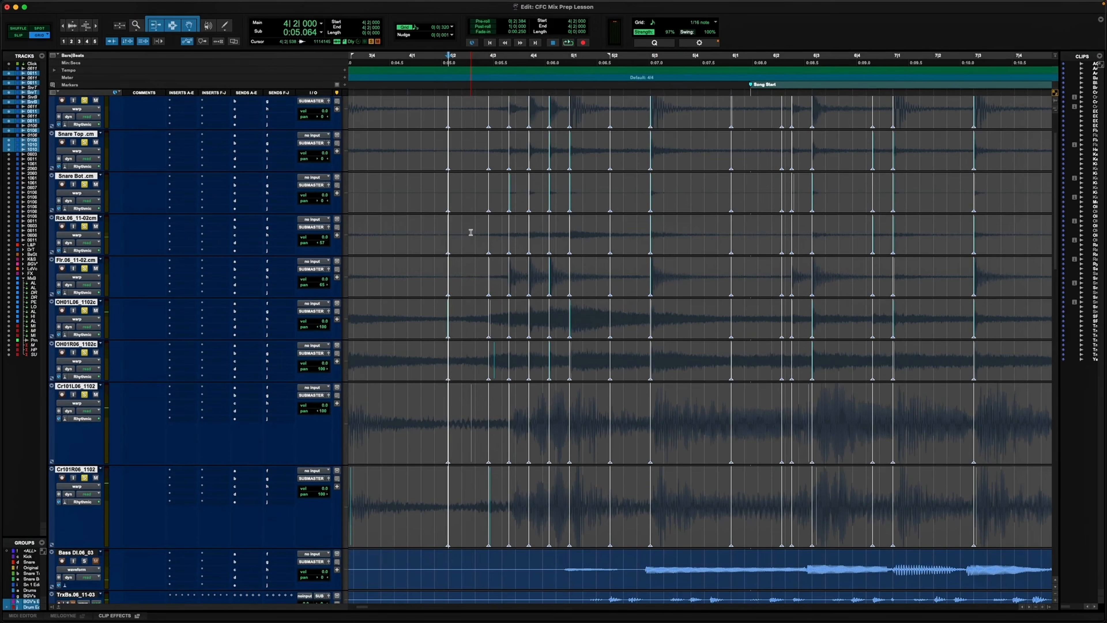
pyautogui.keyDown('alt'); pyautogui.click(489, 281); pyautogui.keyUp('alt')
pyautogui.scroll(3, 487, 274)
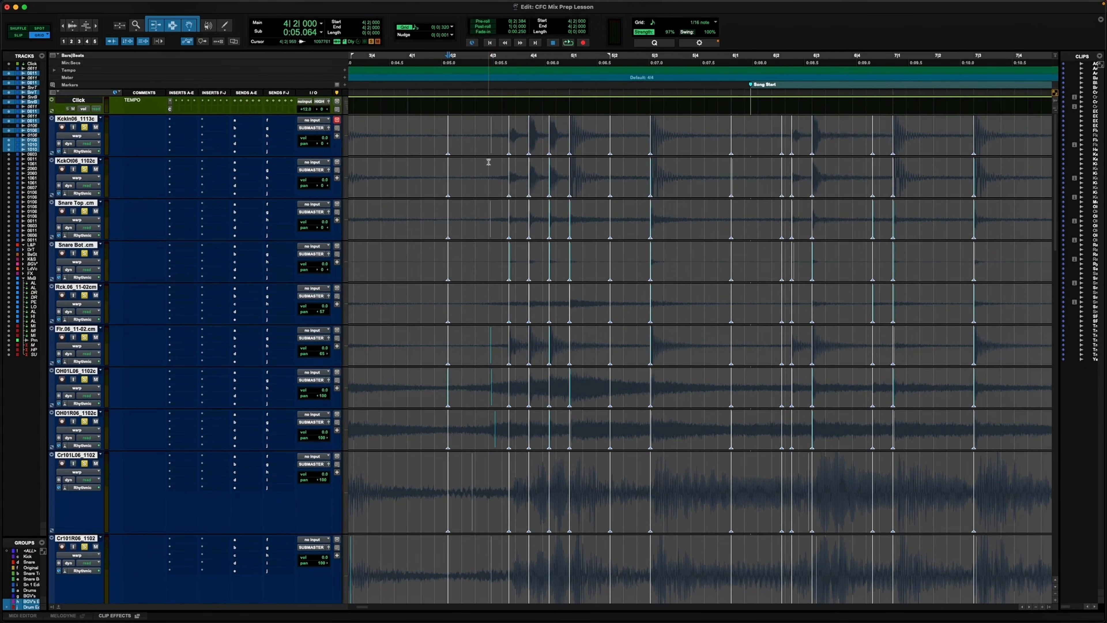
# Remove the warp marker near the 5|1 kick hit across the grouped tracks, auditioning the passage from 4|2|000 before and after.
pyautogui.press('space')
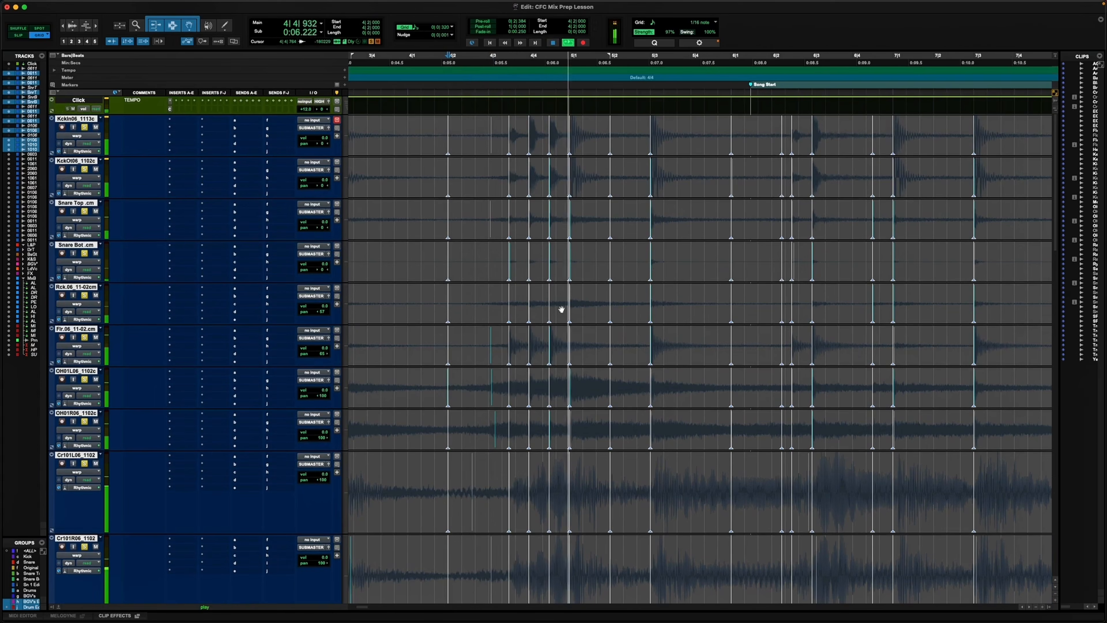
pyautogui.press('space')
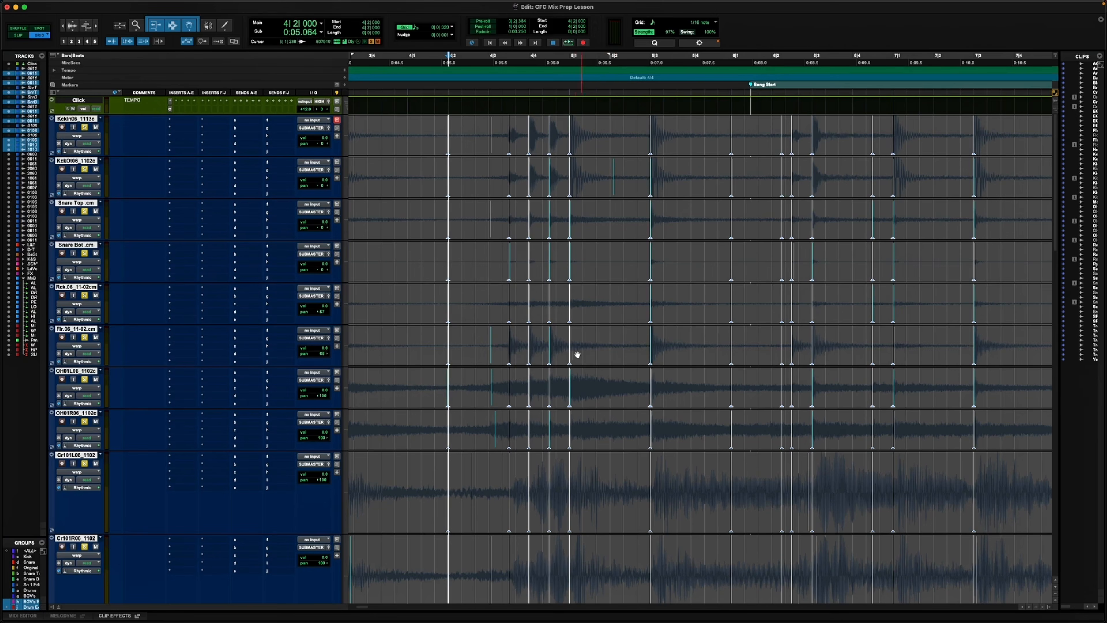
pyautogui.doubleClick(569, 141)
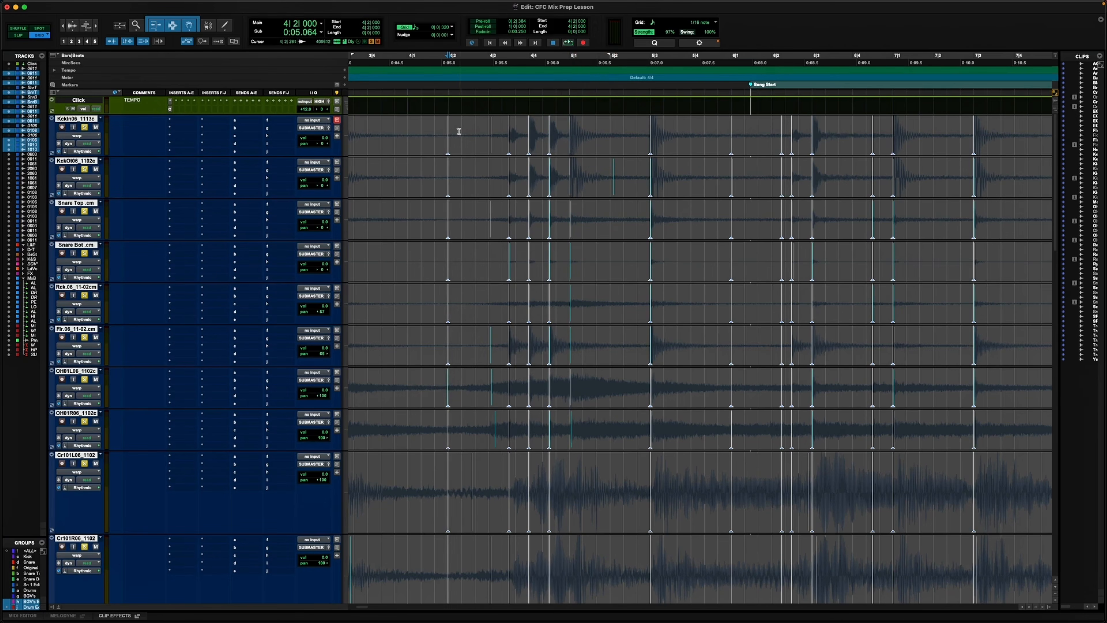
pyautogui.press('space')
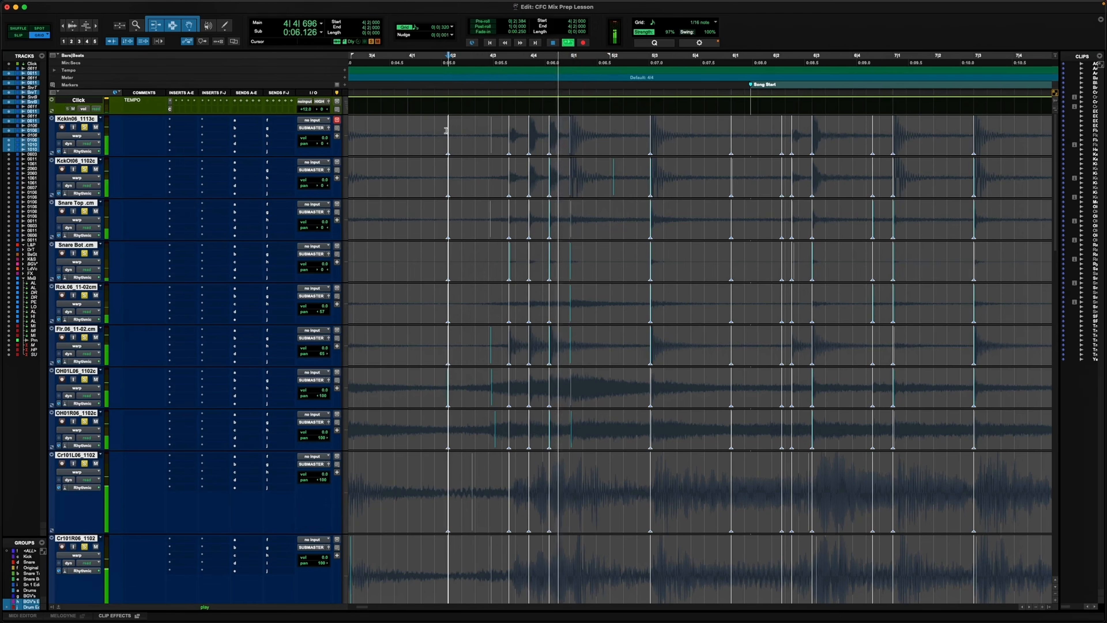
pyautogui.press('space')
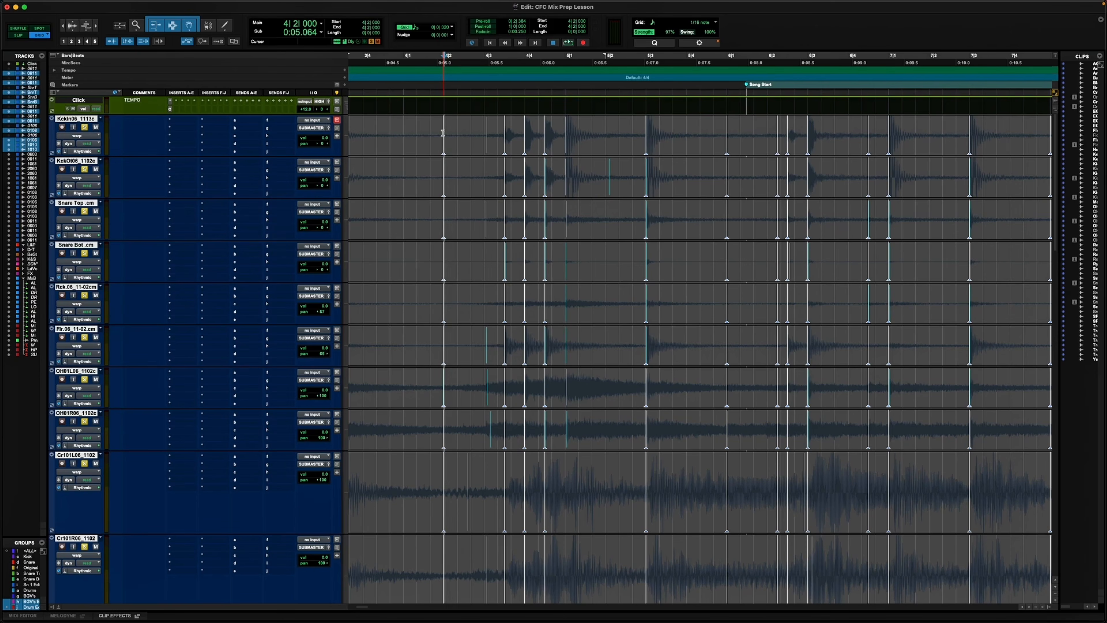
# Play on past the Song Start marker and remove the three warp markers between 6|1 and the 6|3 hit across the grouped tracks.
pyautogui.hscroll(2, 461, 132)
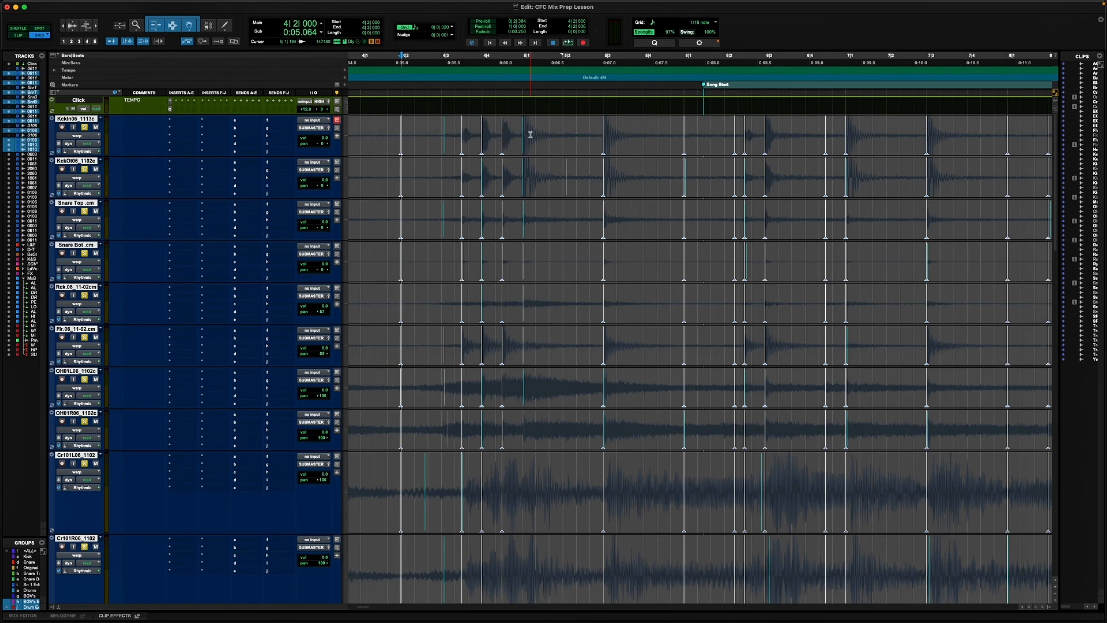
pyautogui.press('space')
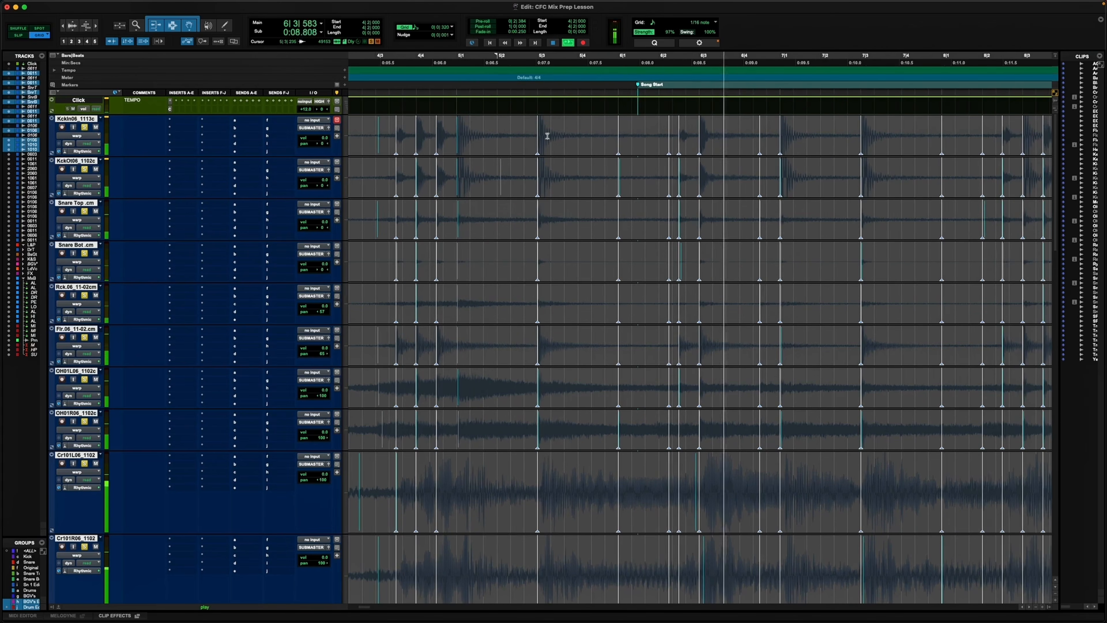
pyautogui.press('space')
pyautogui.keyDown('alt'); pyautogui.click(619, 150); pyautogui.keyUp('alt')
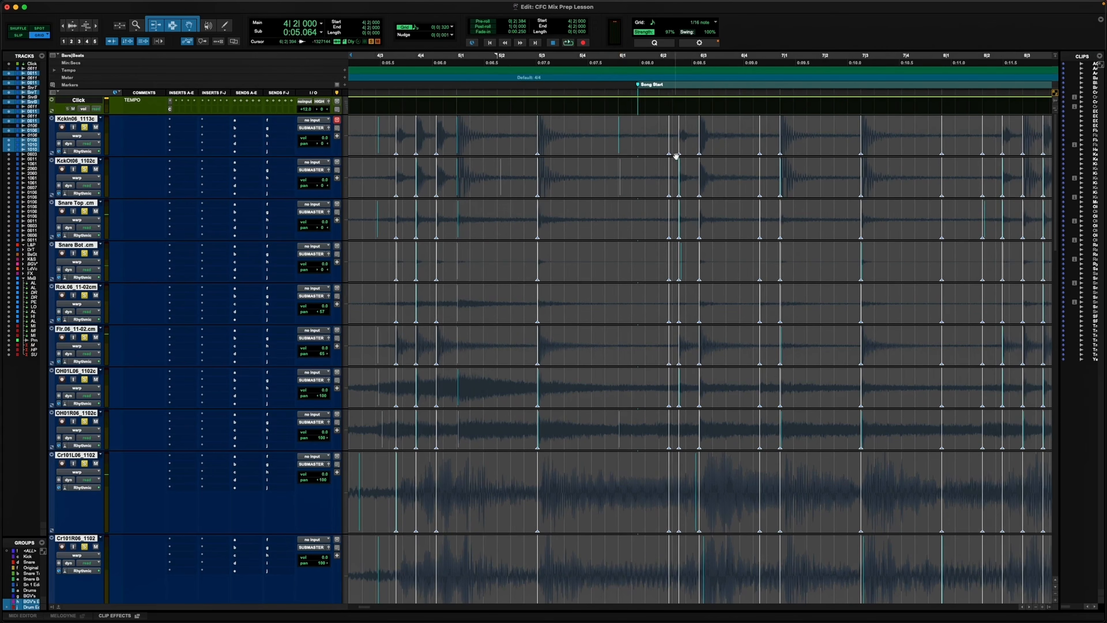
pyautogui.keyDown('alt'); pyautogui.click(670, 150); pyautogui.keyUp('alt')
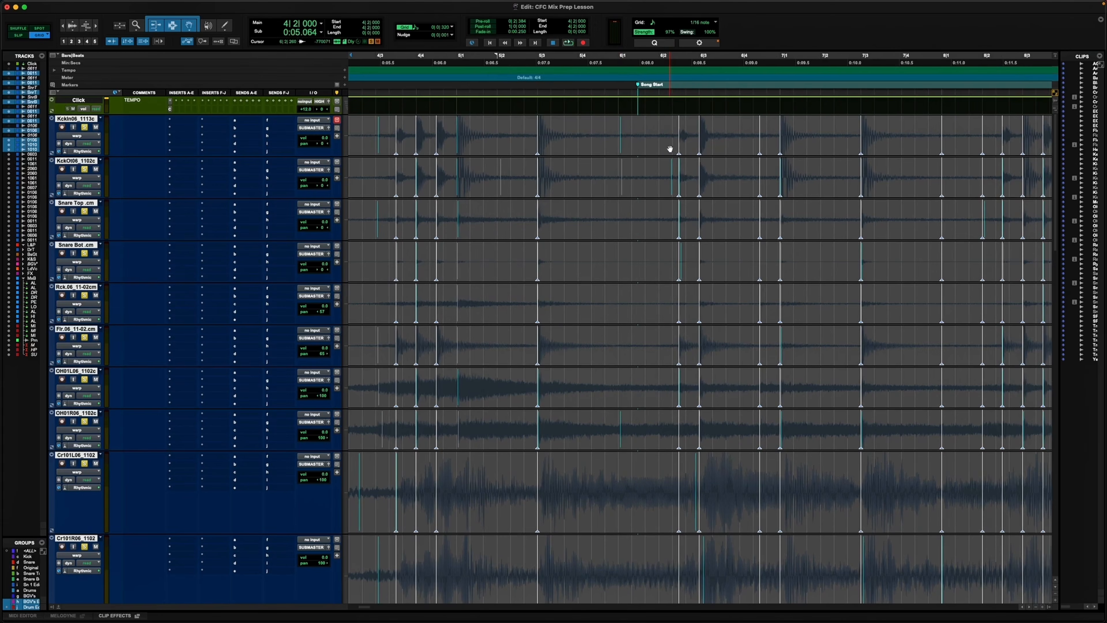
pyautogui.keyDown('alt'); pyautogui.click(682, 146); pyautogui.keyUp('alt')
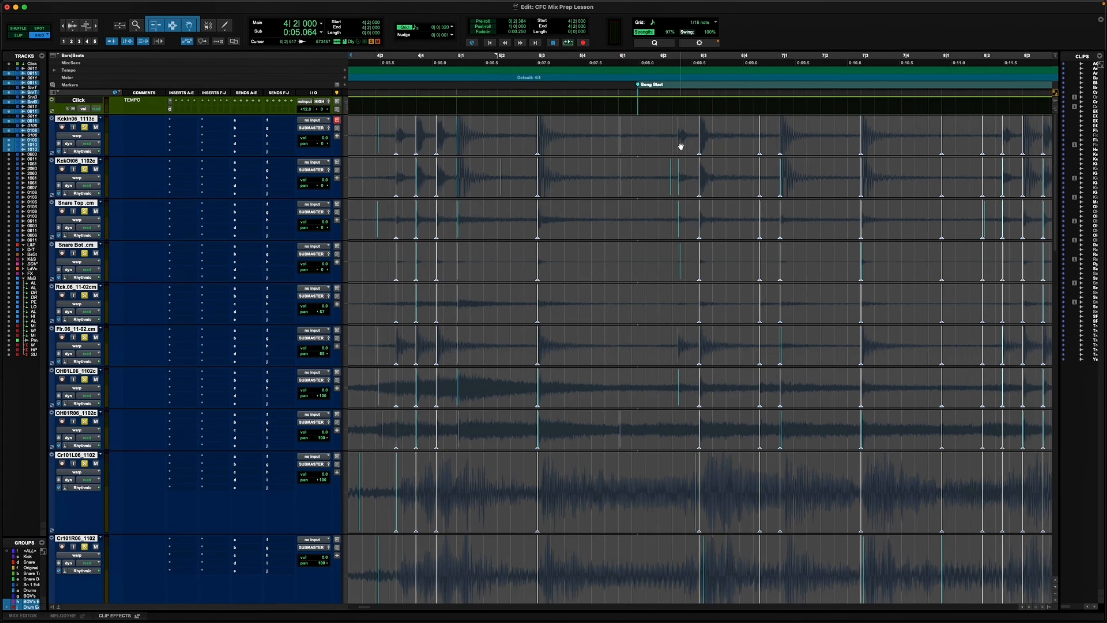
# Add a warp marker at the small kick hit just before 6|3 and move it slightly later onto the grid line.
pyautogui.click(674, 339)
pyautogui.press('t')
pyautogui.press('t')
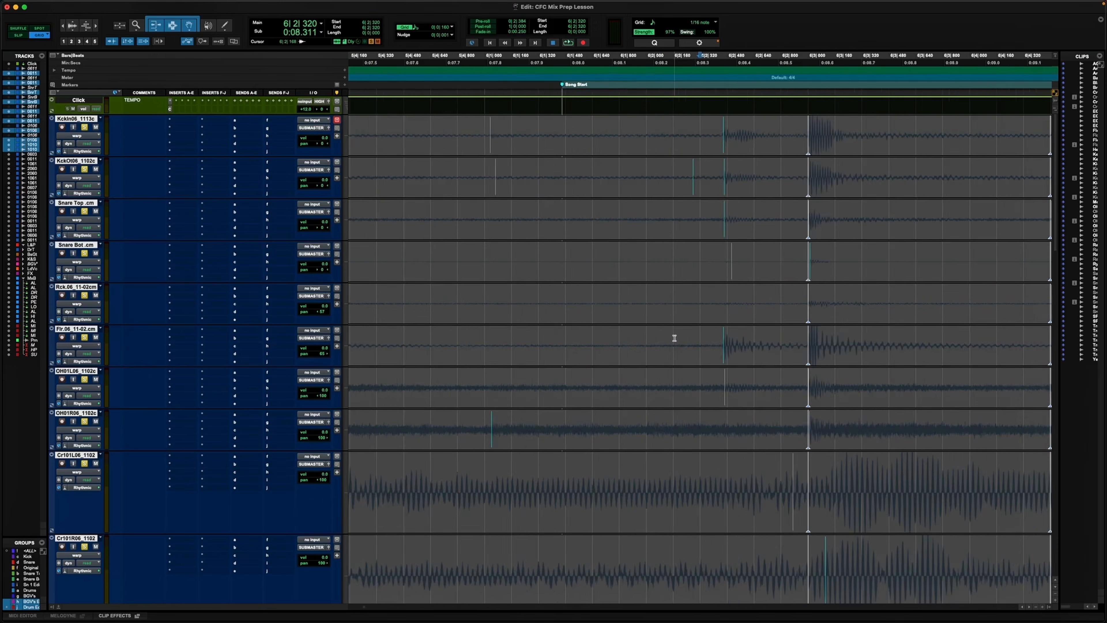
pyautogui.hscroll(3, 674, 339)
pyautogui.doubleClick(596, 357)
pyautogui.moveTo(596, 358); pyautogui.dragTo(600, 357)
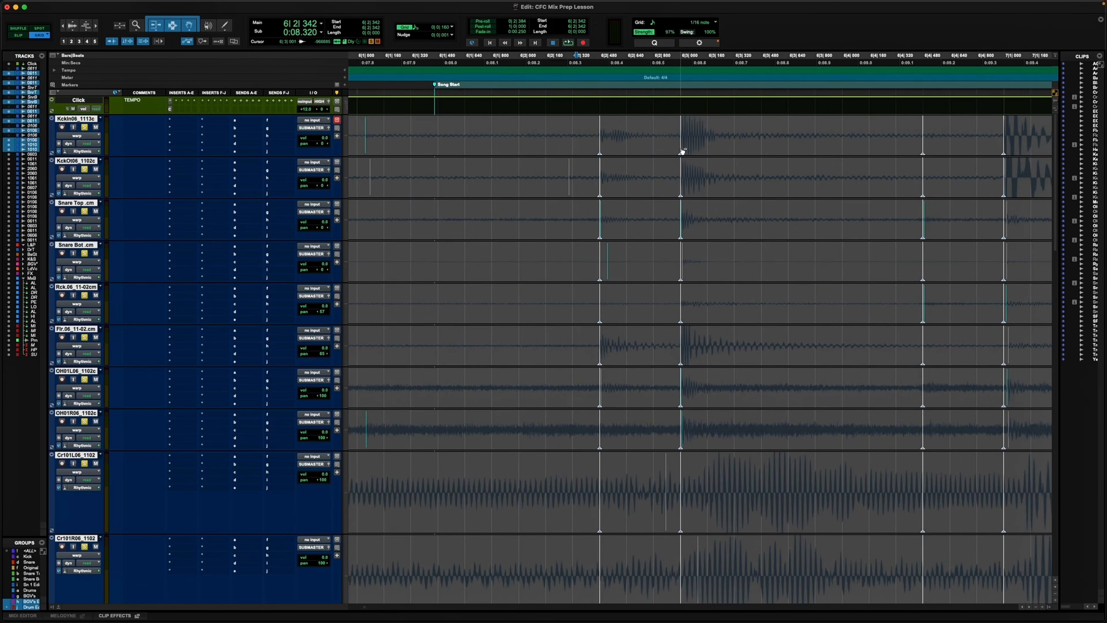
# Play the corrected drums with the click from 4|2|000 to the end of bar 8 to check the timing.
pyautogui.press('r')
pyautogui.press('r')
pyautogui.press('r')
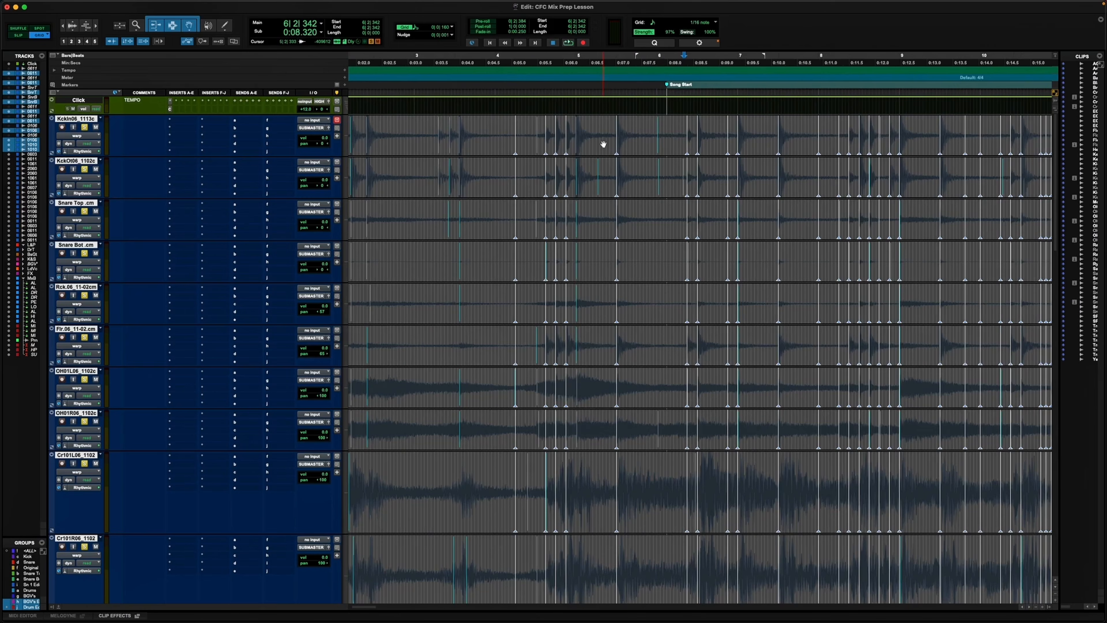
pyautogui.press('r')
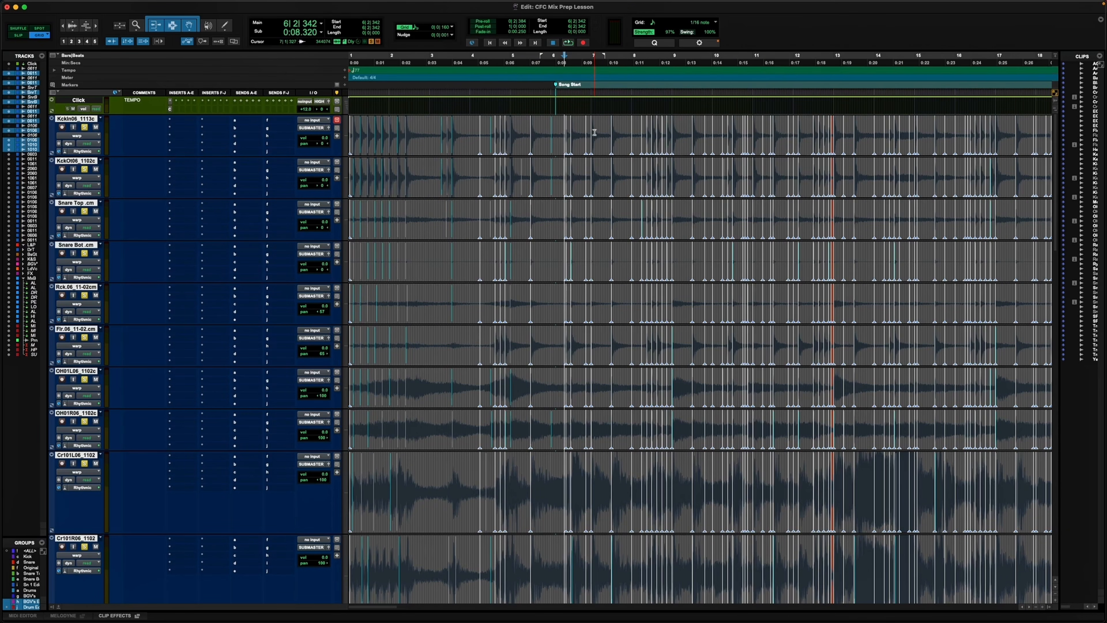
pyautogui.click(482, 132)
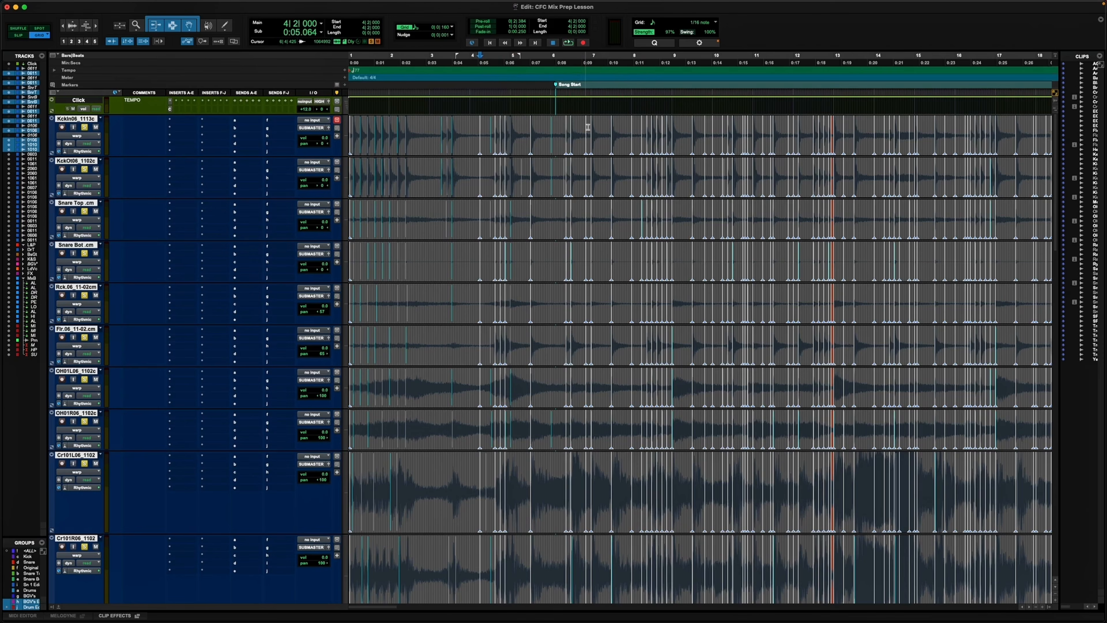
pyautogui.press('space')
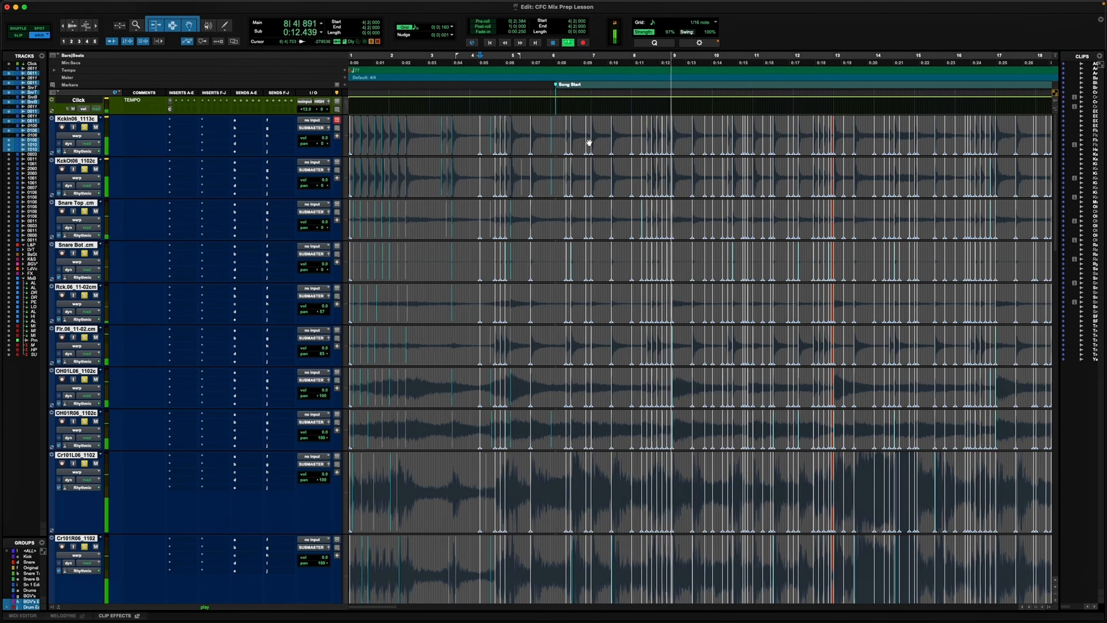
pyautogui.press('space')
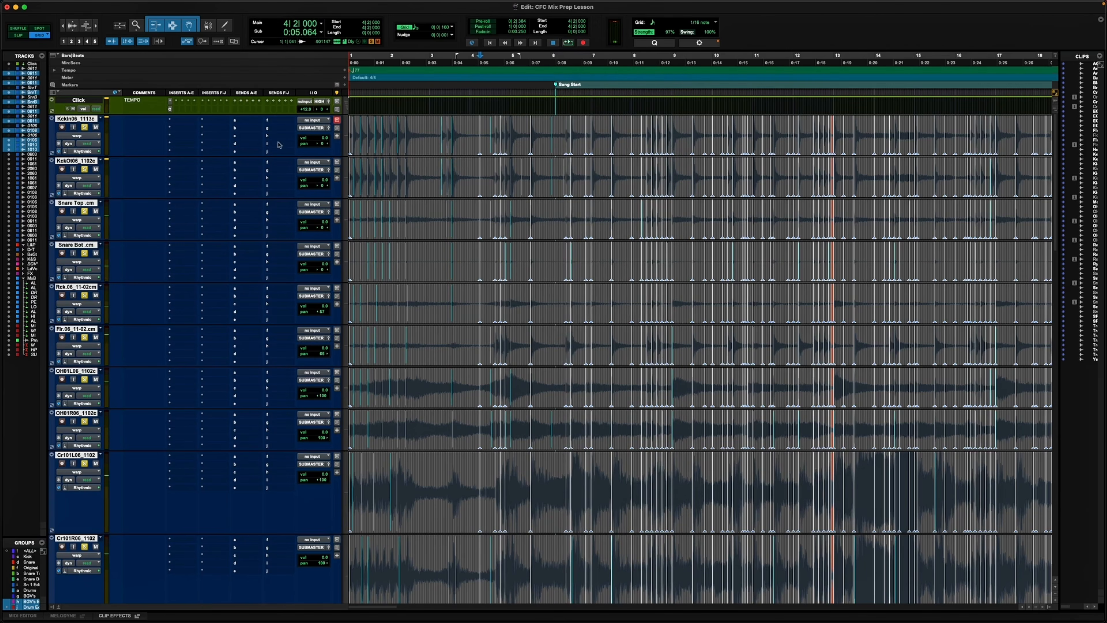
# Open the KckIn track's output window, turn off the drum edit group, and raise KckIn to +7.5 dB and KckOt to about +7 dB.
pyautogui.click(333, 128)
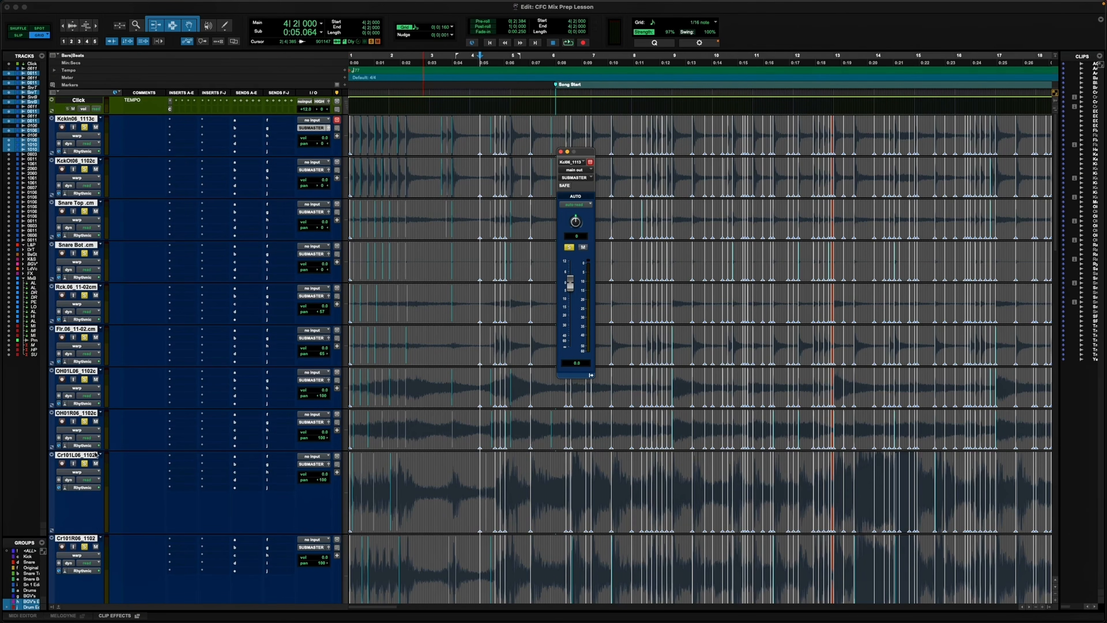
pyautogui.click(30, 608)
pyautogui.moveTo(567, 277); pyautogui.dragTo(571, 272)
pyautogui.moveTo(321, 181); pyautogui.dragTo(323, 177)
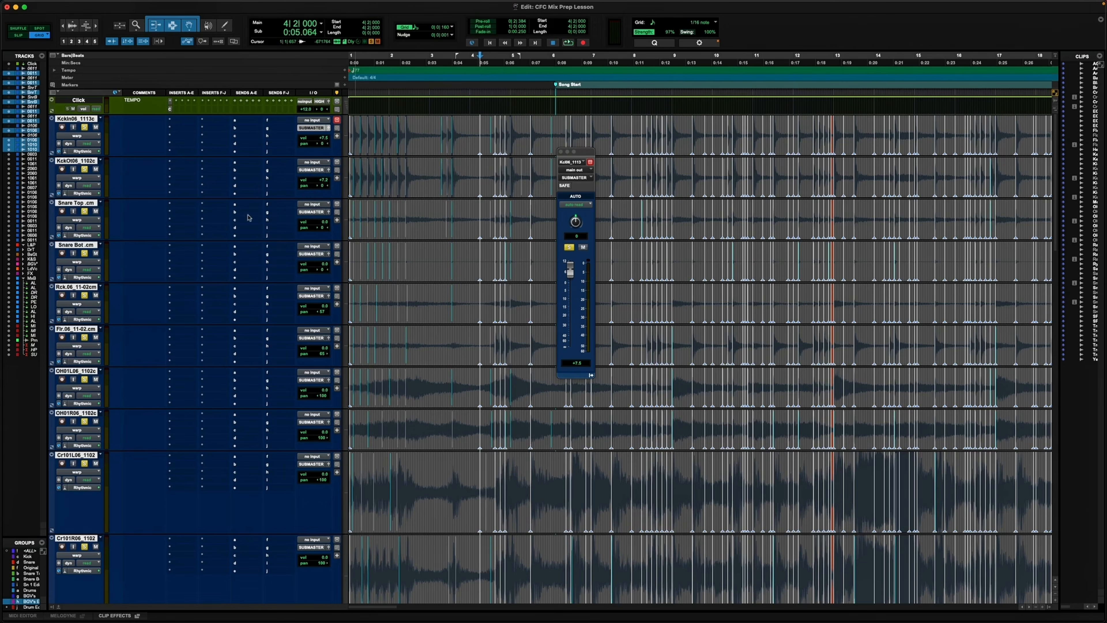
# Raise the snare and tom track volumes, setting Snare Bot and Rck to +4.8 dB and Flr to about +5.4 dB.
pyautogui.moveTo(313, 223); pyautogui.dragTo(315, 218)
pyautogui.moveTo(317, 266); pyautogui.dragTo(316, 294)
pyautogui.scroll(-1, 210, 297)
pyautogui.moveTo(318, 338); pyautogui.dragTo(316, 336)
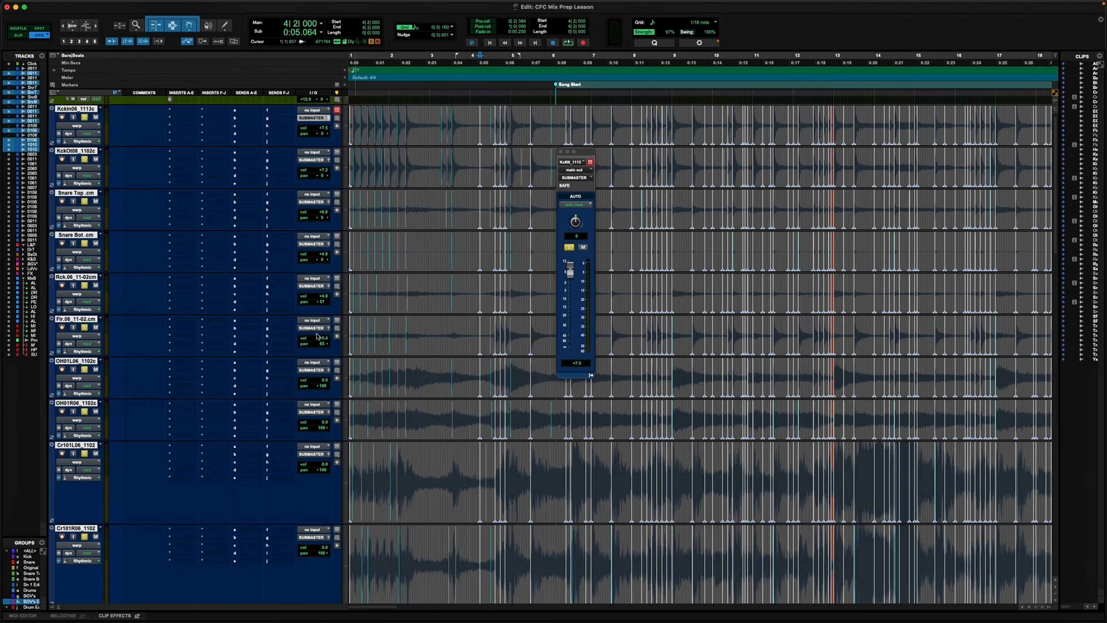
pyautogui.scroll(-2, 189, 371)
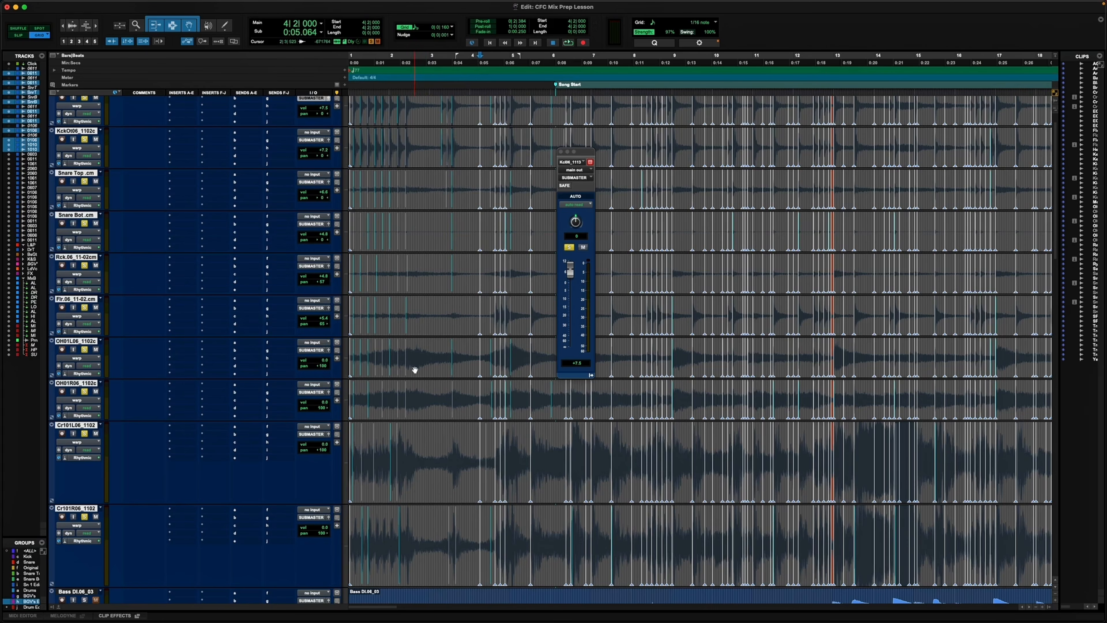
# Audition the drum balance from 4|2|000 and lower both kick tracks to about +3 dB and Snare Top to +4.2 dB.
pyautogui.press('space')
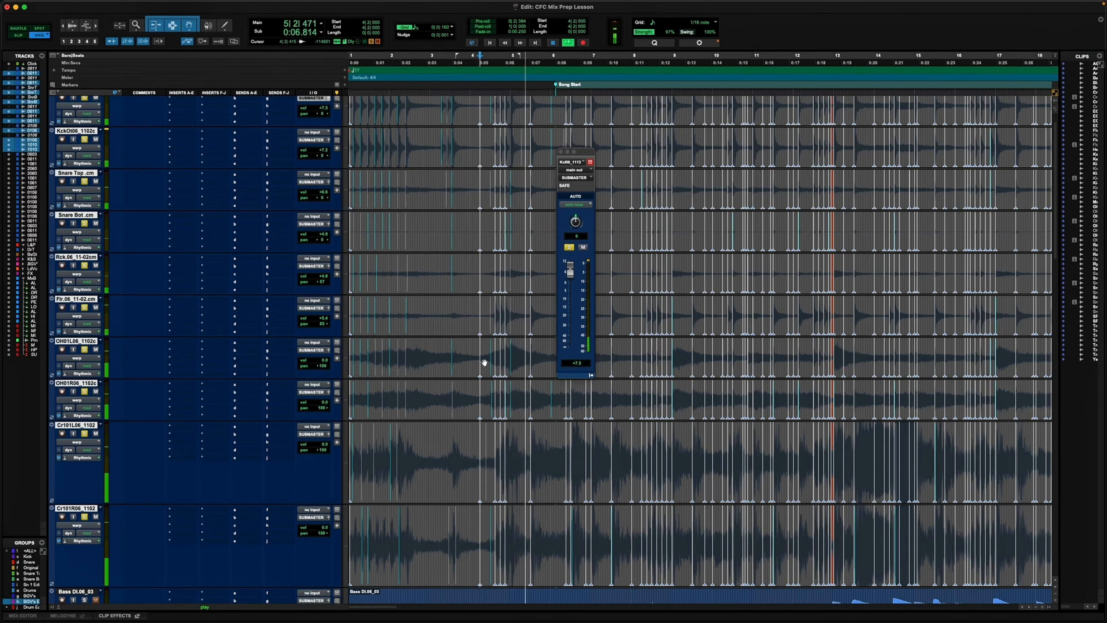
pyautogui.press('space')
pyautogui.scroll(1, 329, 146)
pyautogui.moveTo(323, 138); pyautogui.dragTo(321, 184)
pyautogui.moveTo(322, 137); pyautogui.dragTo(322, 143)
pyautogui.moveTo(322, 222); pyautogui.dragTo(321, 227)
# Lower both Cr101 tracks to -13.2 dB and both overhead tracks to about -6.6 dB.
pyautogui.scroll(-1, 378, 427)
pyautogui.scroll(-1, 378, 427)
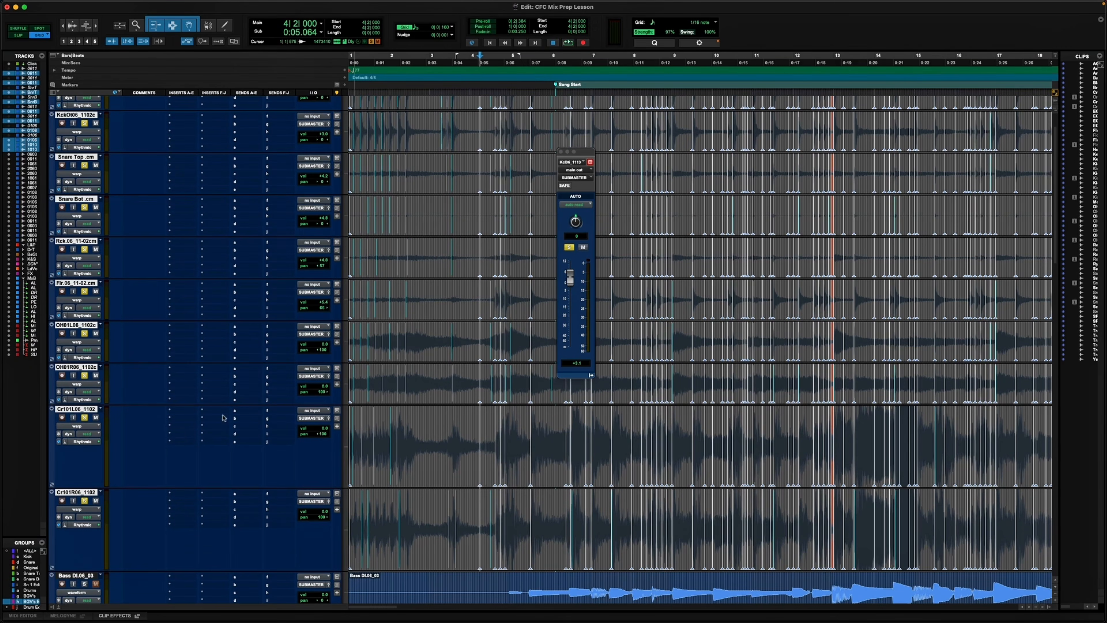
pyautogui.click(316, 431)
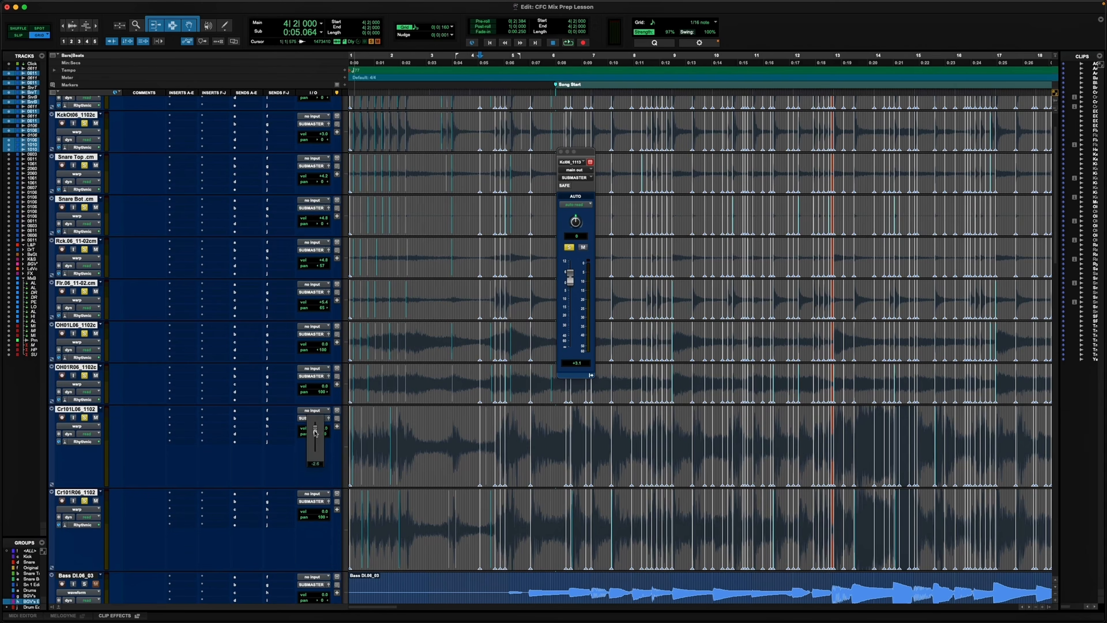
pyautogui.moveTo(316, 432); pyautogui.dragTo(316, 443)
pyautogui.moveTo(323, 511); pyautogui.dragTo(321, 521)
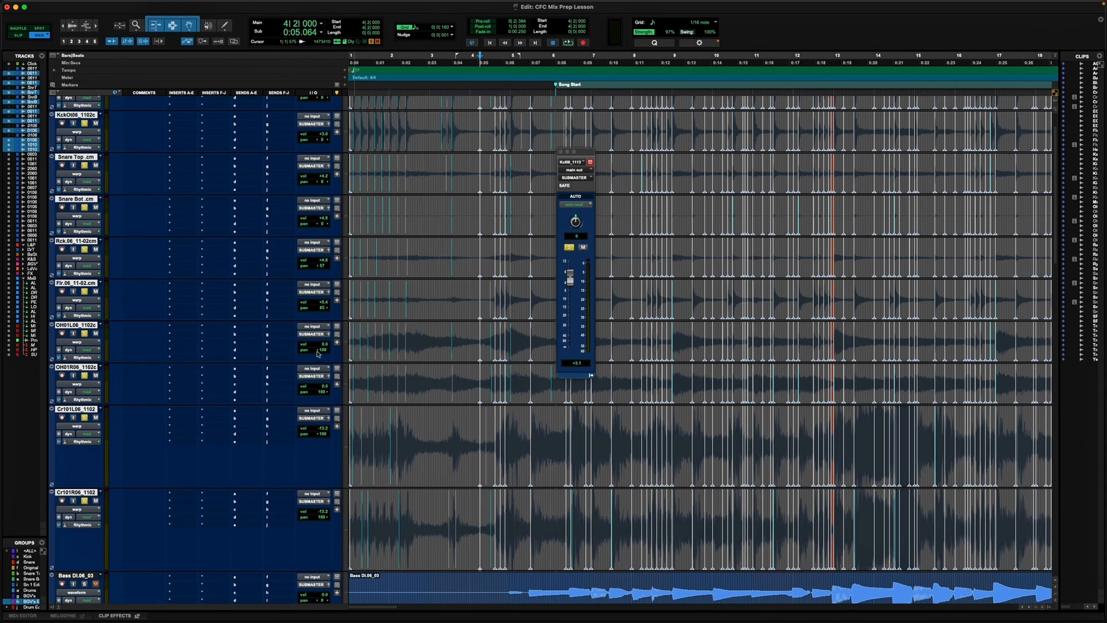
pyautogui.moveTo(318, 345); pyautogui.dragTo(322, 389)
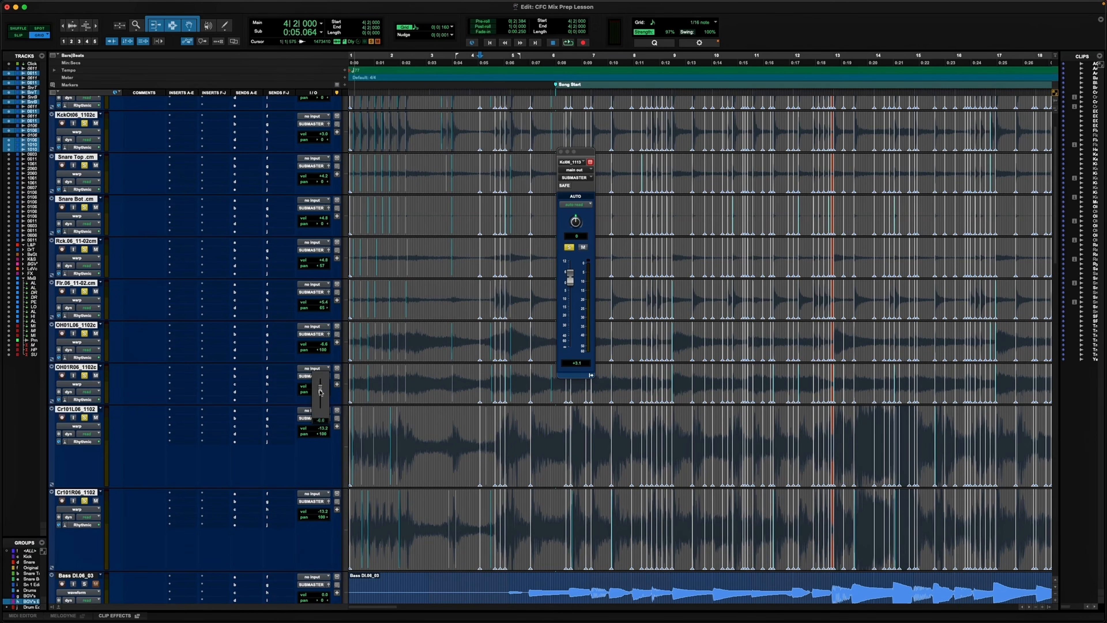
# Play the rebalanced drums with the click from 4|2|000, following the playback closely, and close the floating track output window.
pyautogui.press('space')
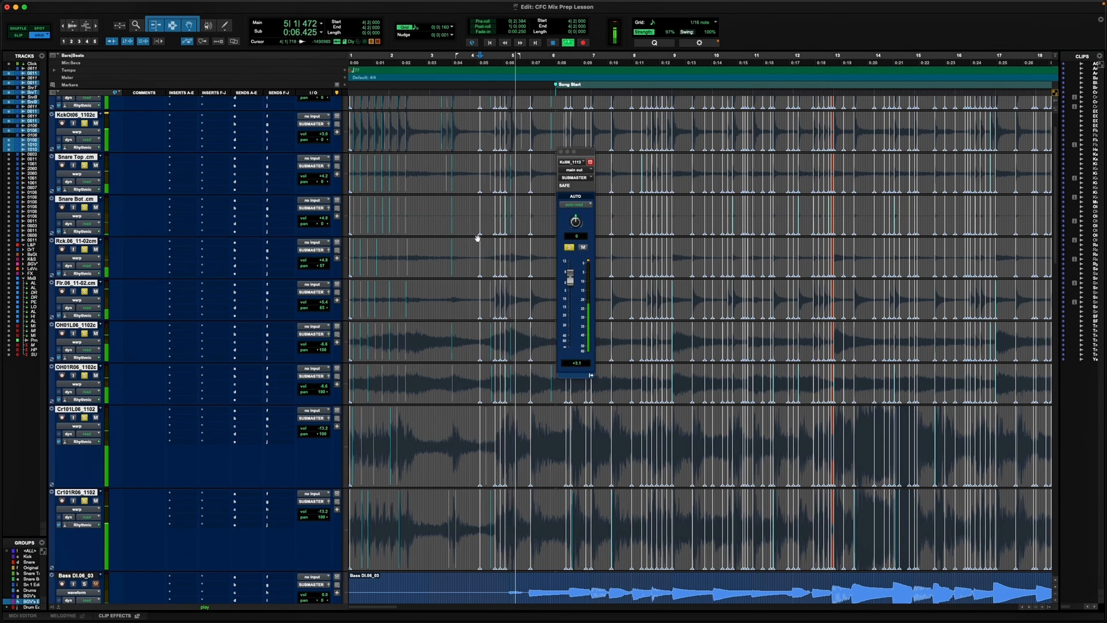
pyautogui.scroll(3, 492, 169)
pyautogui.press('t')
pyautogui.press('t')
pyautogui.press('t')
pyautogui.hscroll(5, 493, 169)
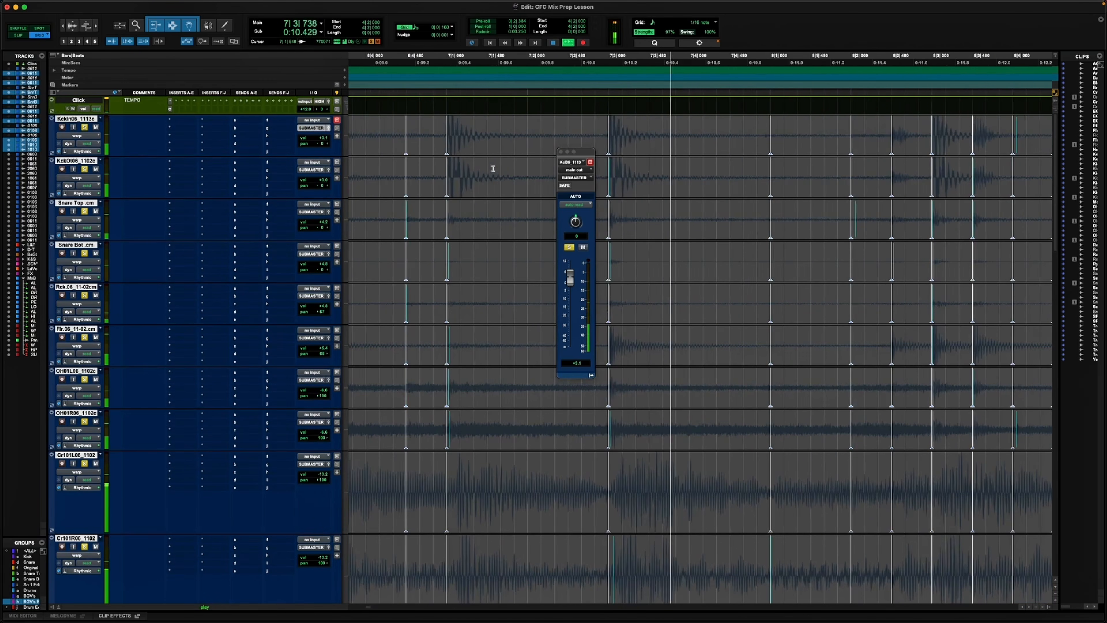
pyautogui.press('r')
pyautogui.press('r')
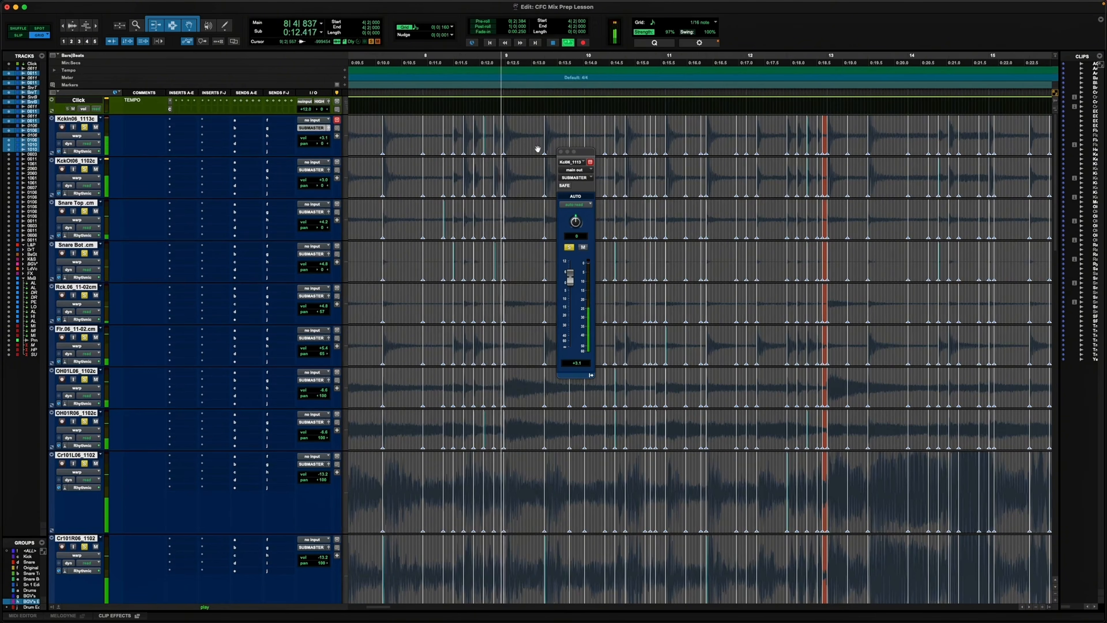
pyautogui.click(561, 152)
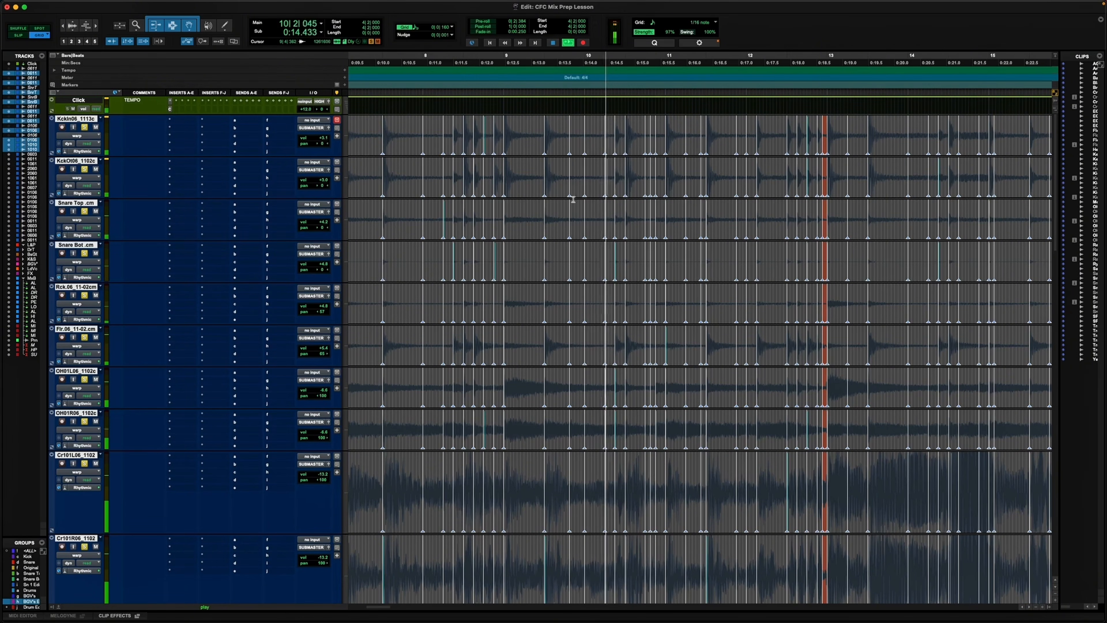
# Stop playback, enable the drum edit group and delete the stray warp markers across the drum tracks between bars 8 and 10.
pyautogui.press('space')
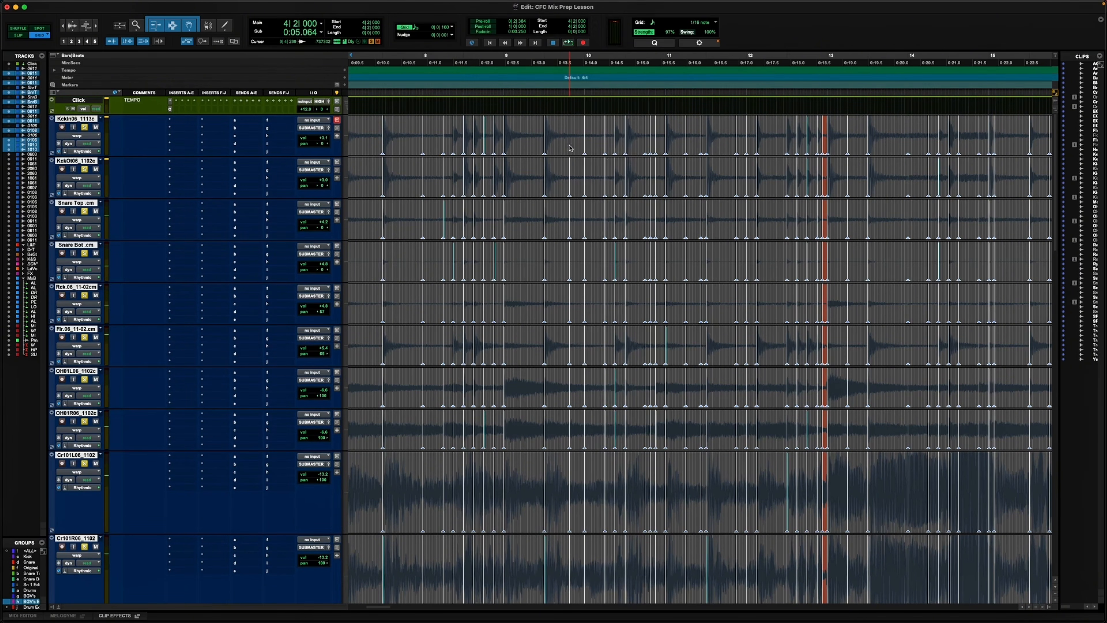
pyautogui.click(569, 147)
pyautogui.keyDown('shift'); pyautogui.click(32, 607); pyautogui.keyUp('shift')
pyautogui.keyDown('alt'); pyautogui.click(569, 144); pyautogui.keyUp('alt')
pyautogui.keyDown('alt'); pyautogui.click(586, 143); pyautogui.keyUp('alt')
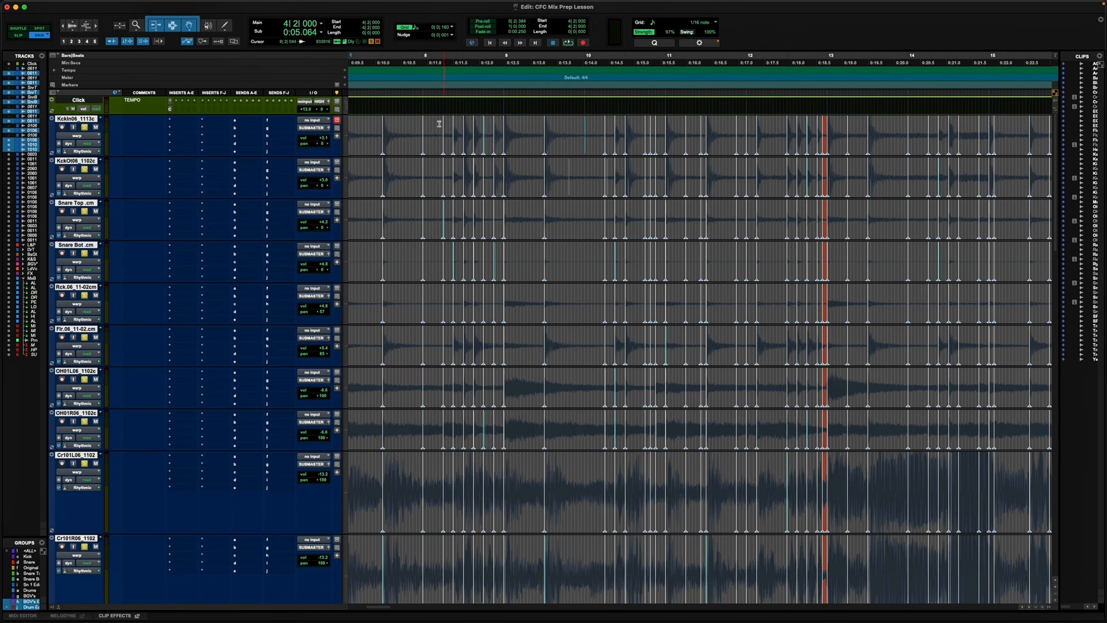
pyautogui.keyDown('alt'); pyautogui.click(424, 142); pyautogui.keyUp('alt')
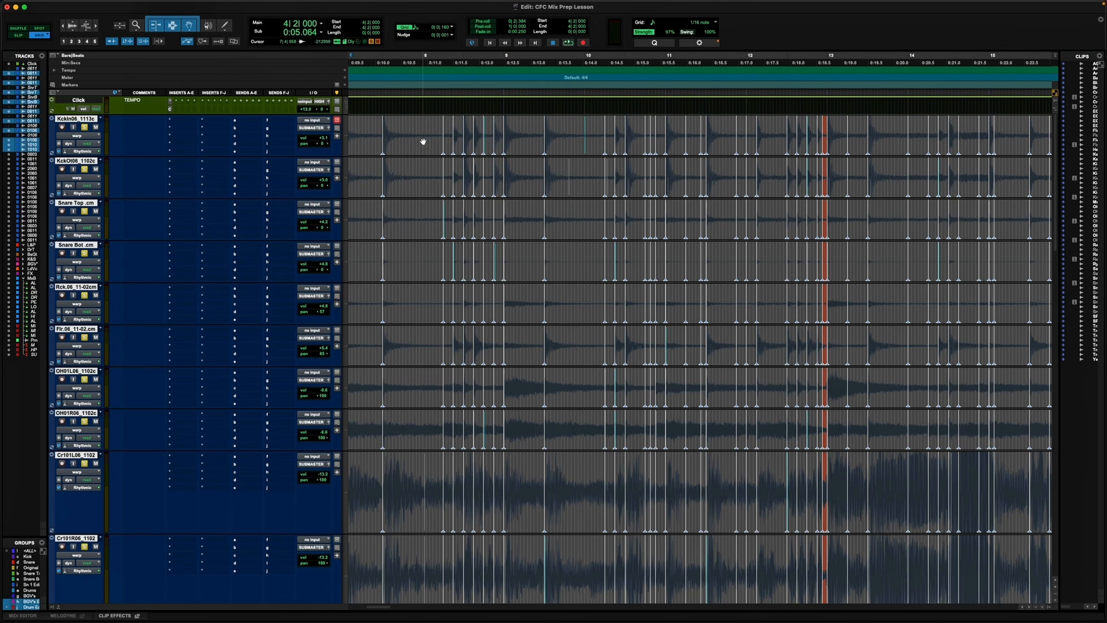
pyautogui.click(383, 131)
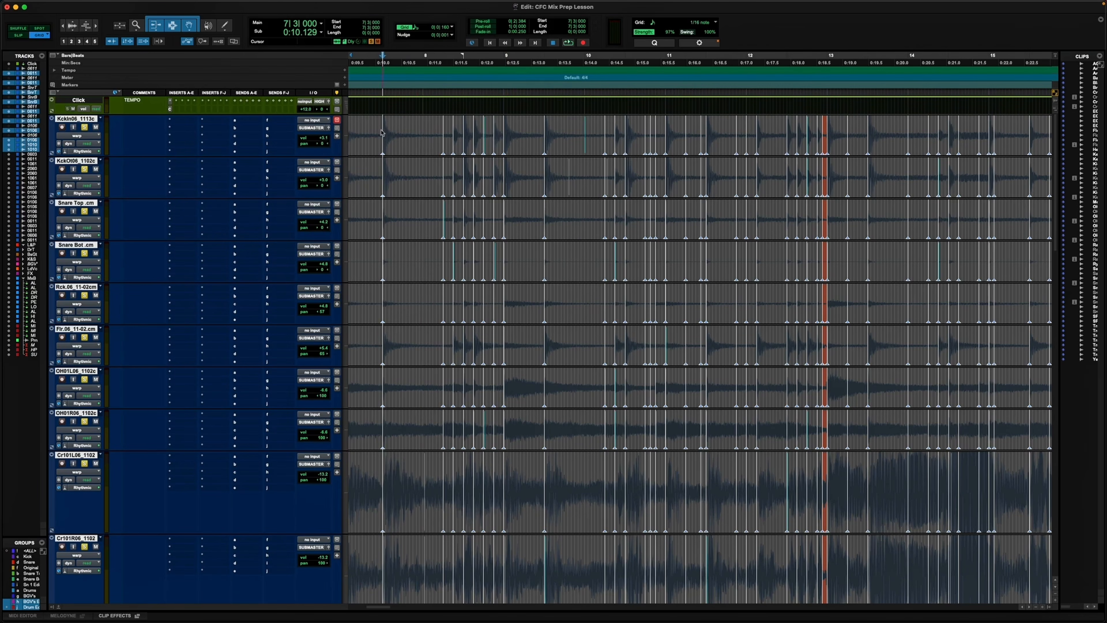
pyautogui.keyDown('alt'); pyautogui.click(444, 144); pyautogui.keyUp('alt')
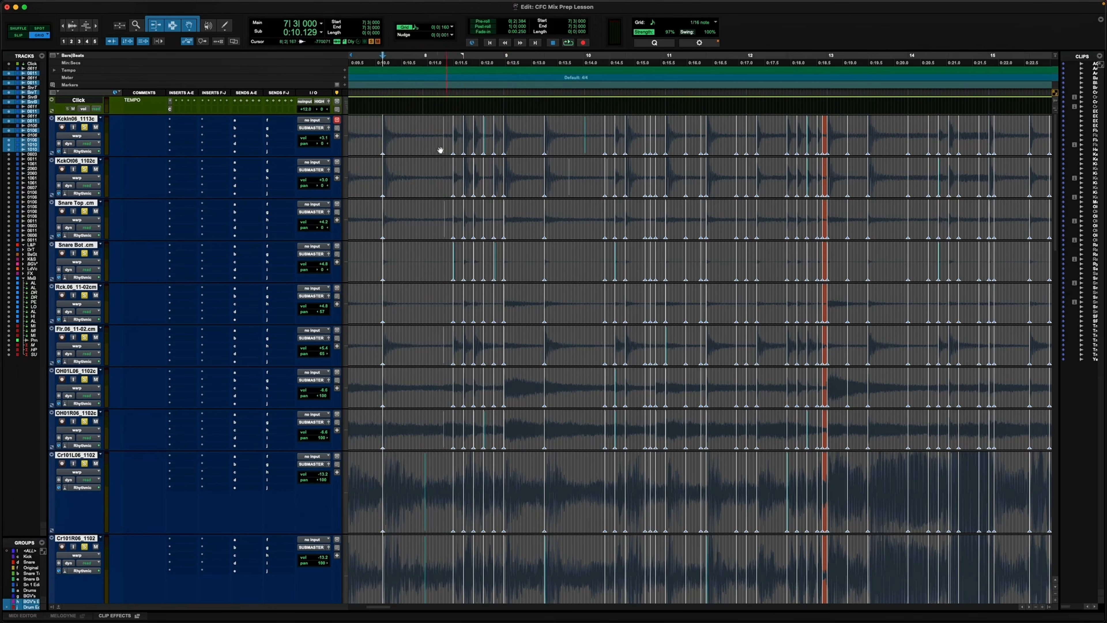
# Play the drums with the click from 7|3|000 and delete the misplaced warp marker just before bar 18.
pyautogui.press('space')
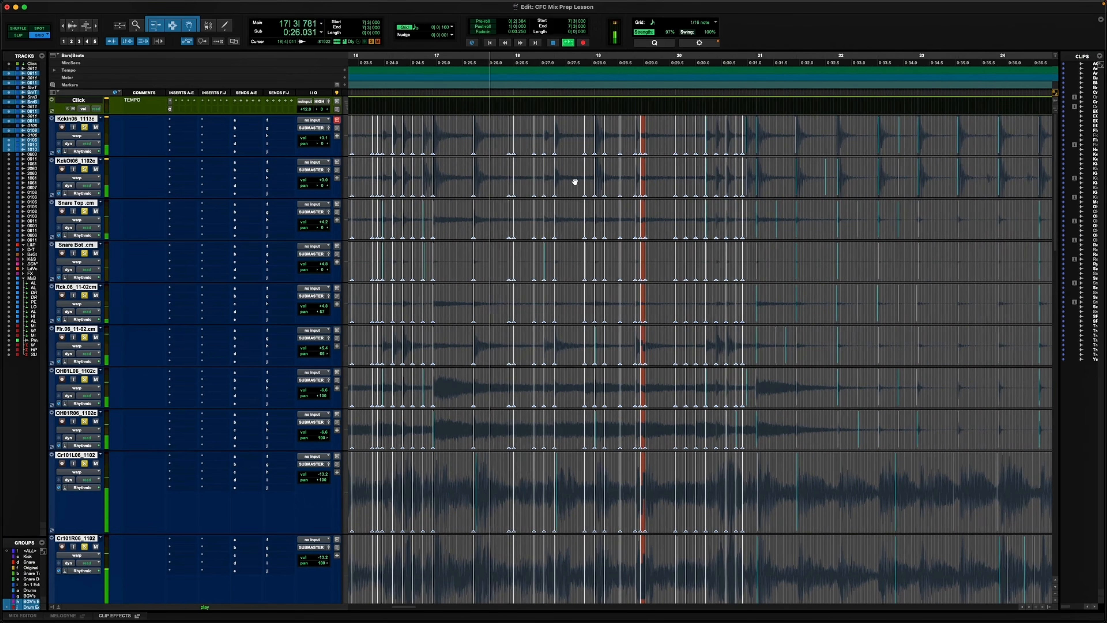
pyautogui.press('space')
pyautogui.keyDown('alt'); pyautogui.click(509, 183); pyautogui.keyUp('alt')
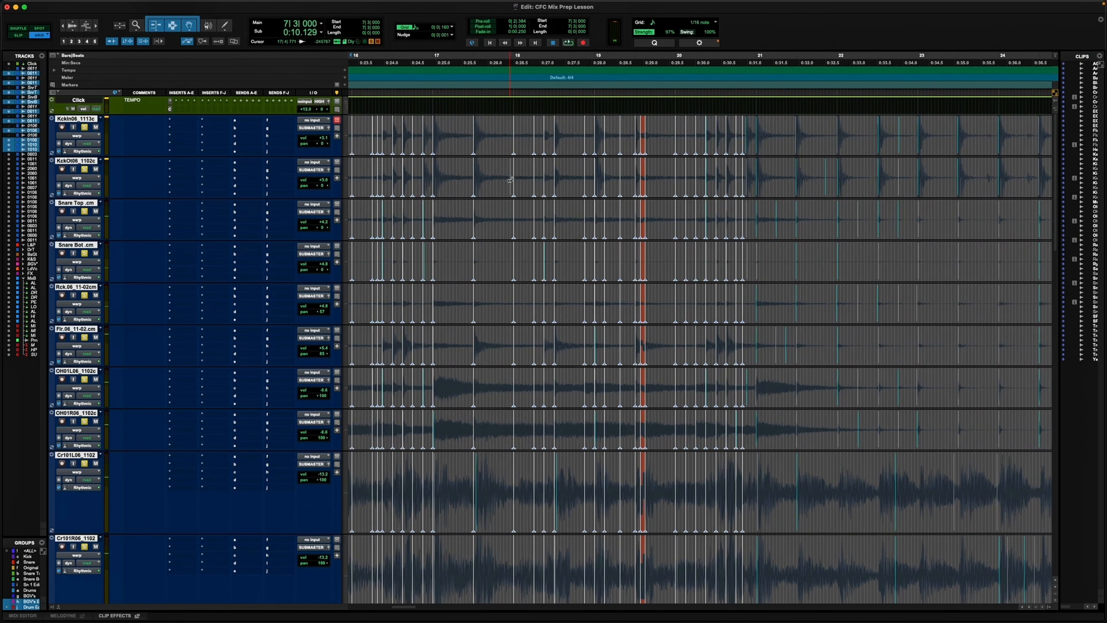
pyautogui.keyDown('alt'); pyautogui.click(513, 184); pyautogui.keyUp('alt')
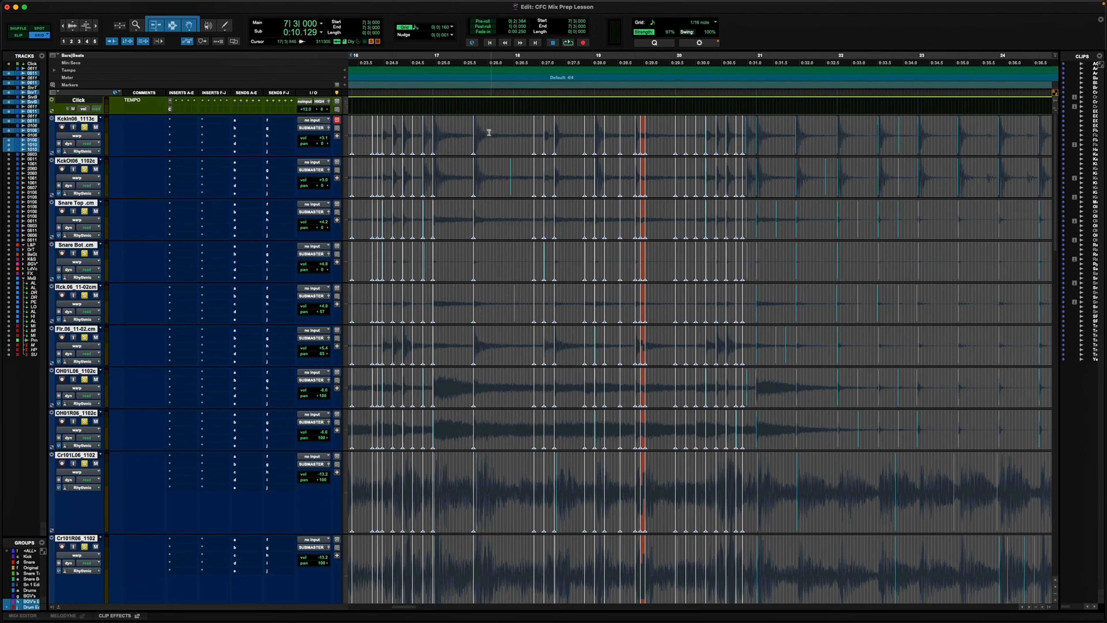
# Delete the two stray warp markers near 19|3 and the two near 16|2 on the drum tracks.
pyautogui.moveTo(488, 132); pyautogui.dragTo(545, 134)
pyautogui.click(520, 129)
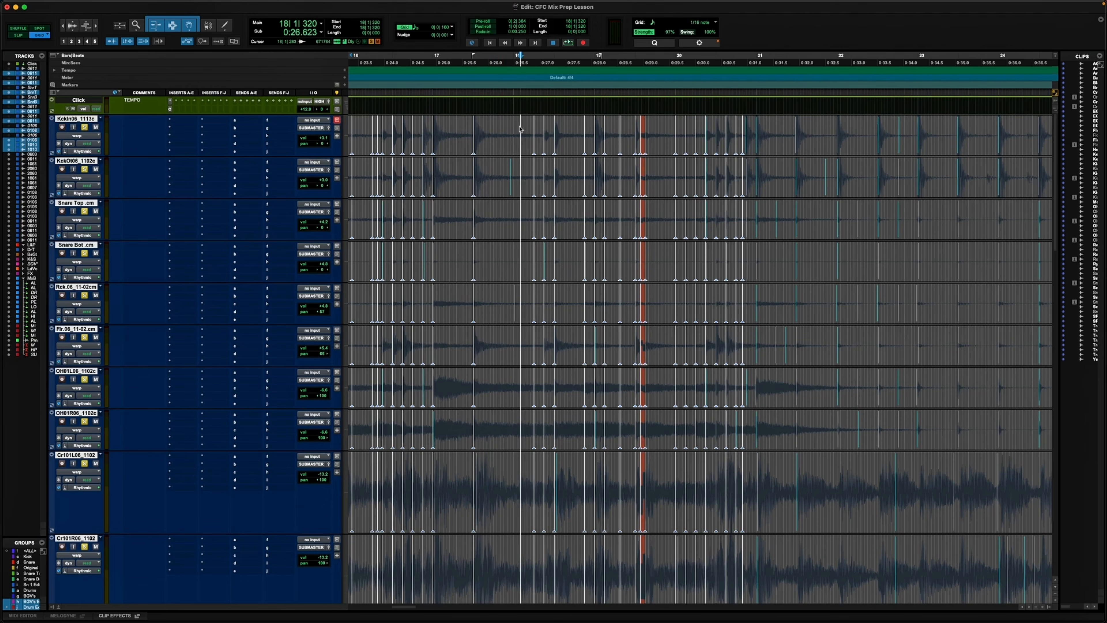
pyautogui.keyDown('alt'); pyautogui.click(641, 144); pyautogui.keyUp('alt')
pyautogui.keyDown('alt'); pyautogui.click(646, 146); pyautogui.keyUp('alt')
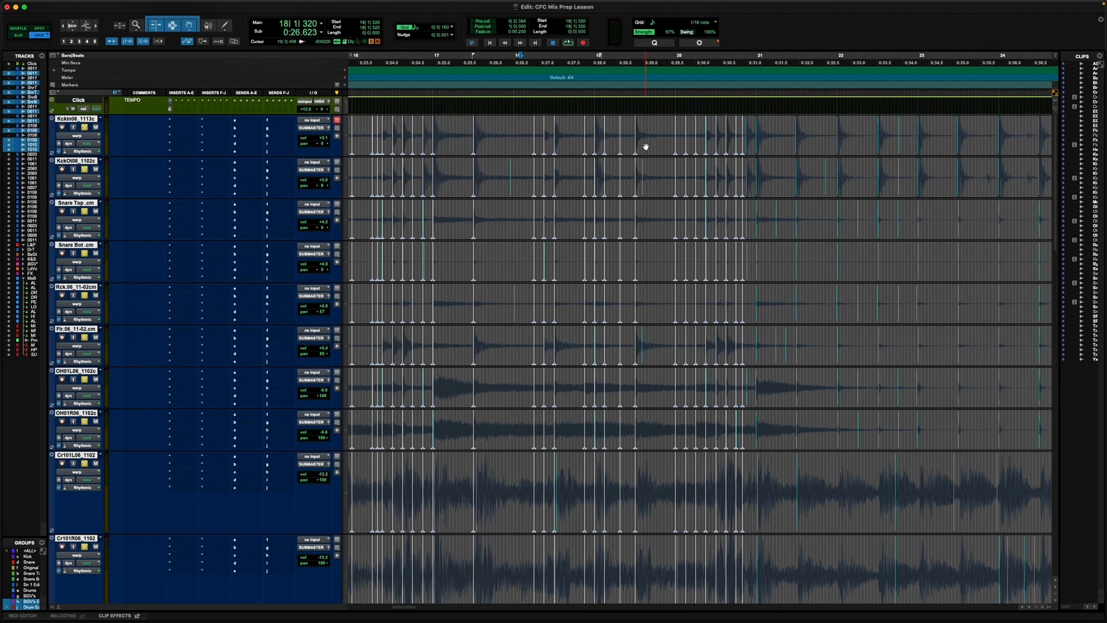
pyautogui.hscroll(-5, 546, 147)
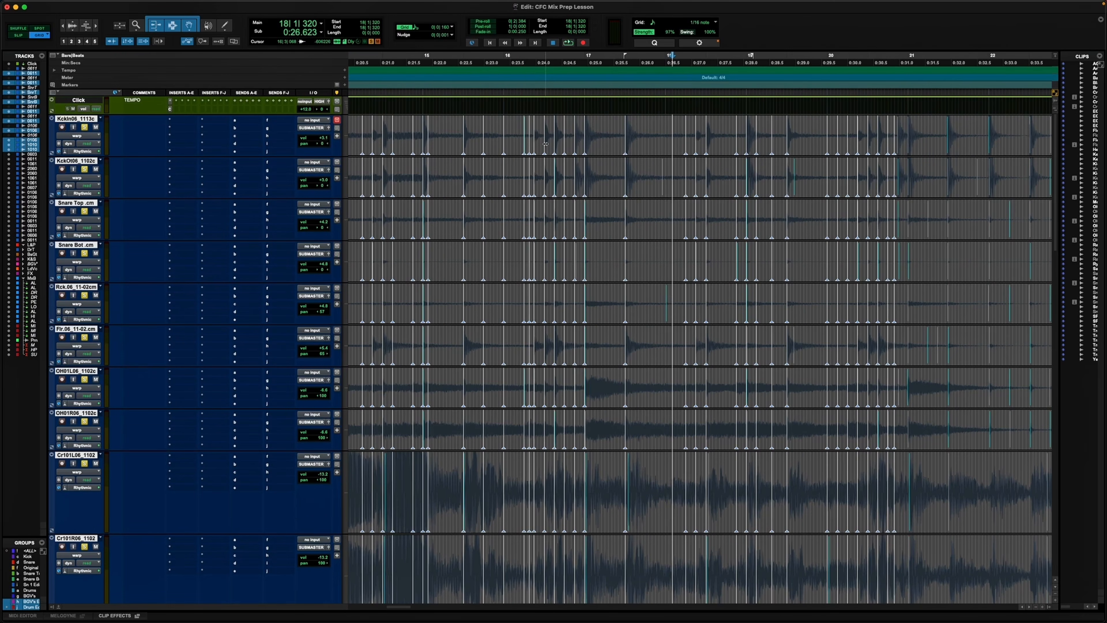
pyautogui.keyDown('alt'); pyautogui.click(529, 140); pyautogui.keyUp('alt')
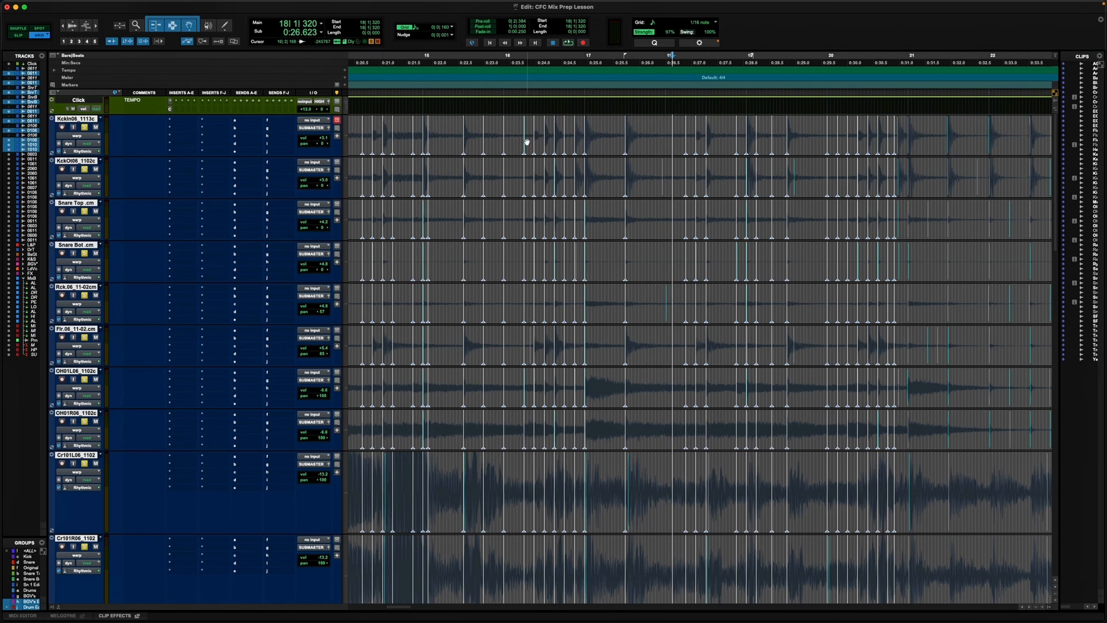
pyautogui.keyDown('alt'); pyautogui.click(525, 138); pyautogui.keyUp('alt')
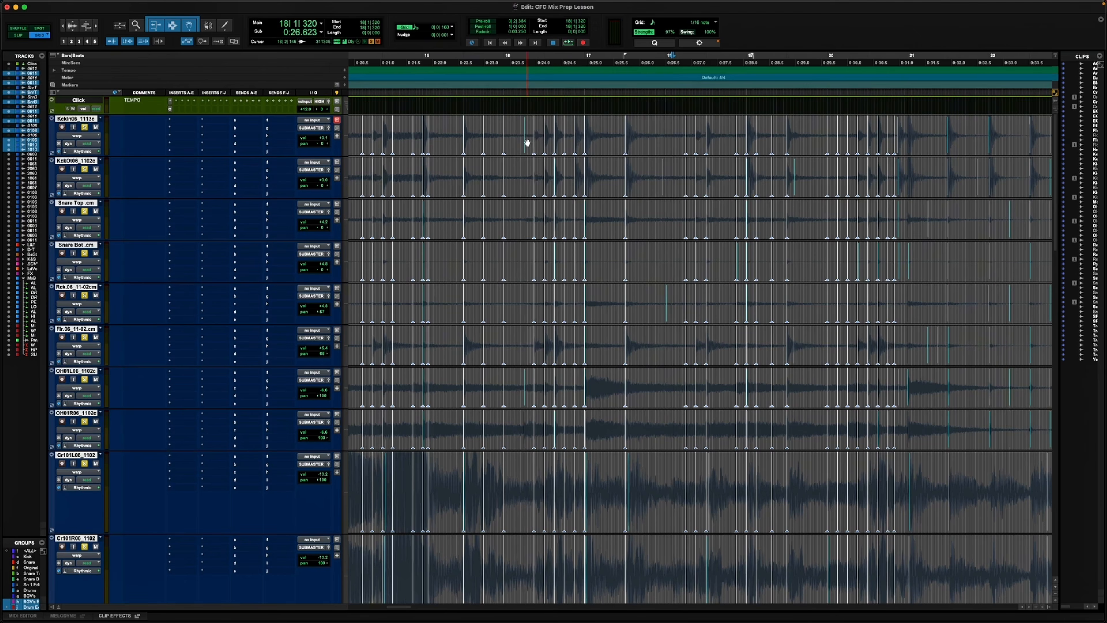
# Audition the drums from 14|2|000 at close zoom and delete the warp marker at 14|3|480 where no hit occurs.
pyautogui.hscroll(-1, 527, 143)
pyautogui.click(445, 132)
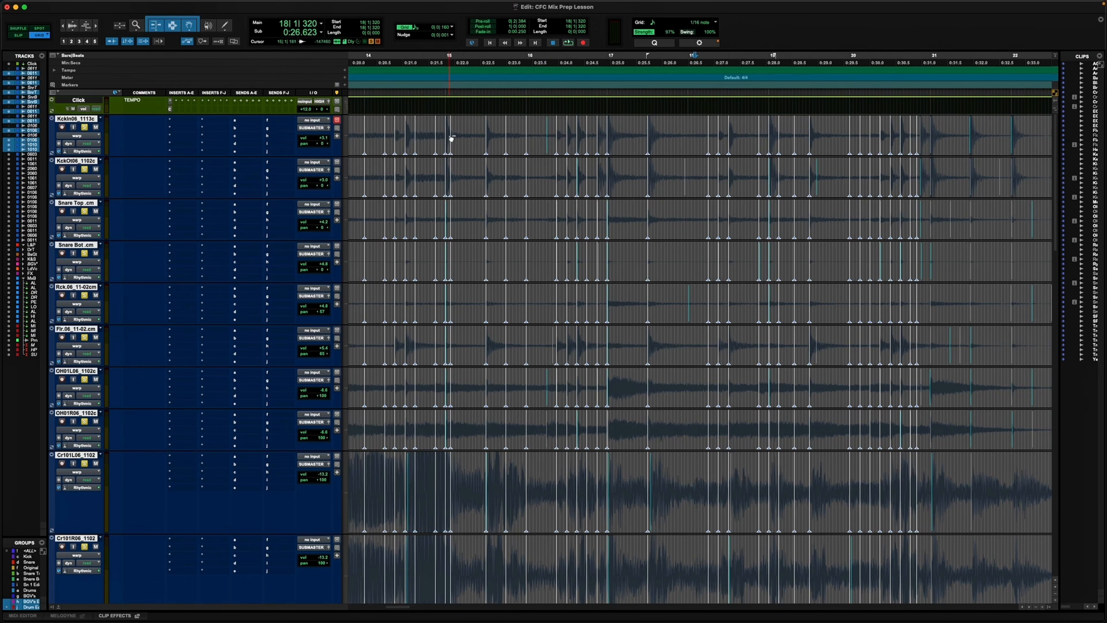
pyautogui.press('super+bracketright')
pyautogui.press('super+bracketright')
pyautogui.press('super+bracketright')
pyautogui.hscroll(7, 445, 131)
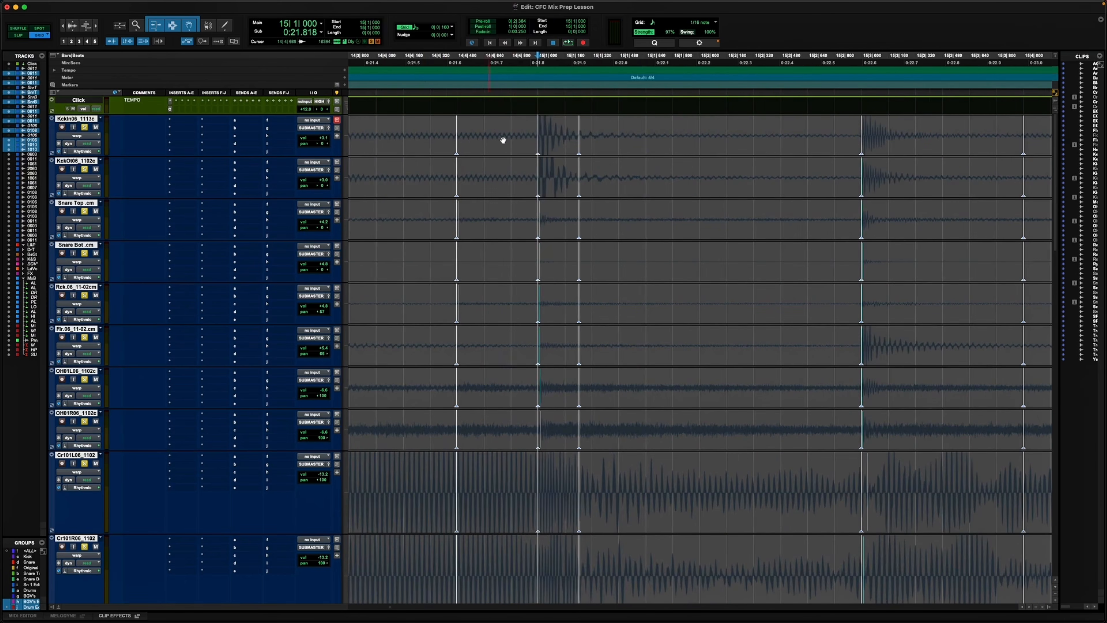
pyautogui.hscroll(-2, 429, 129)
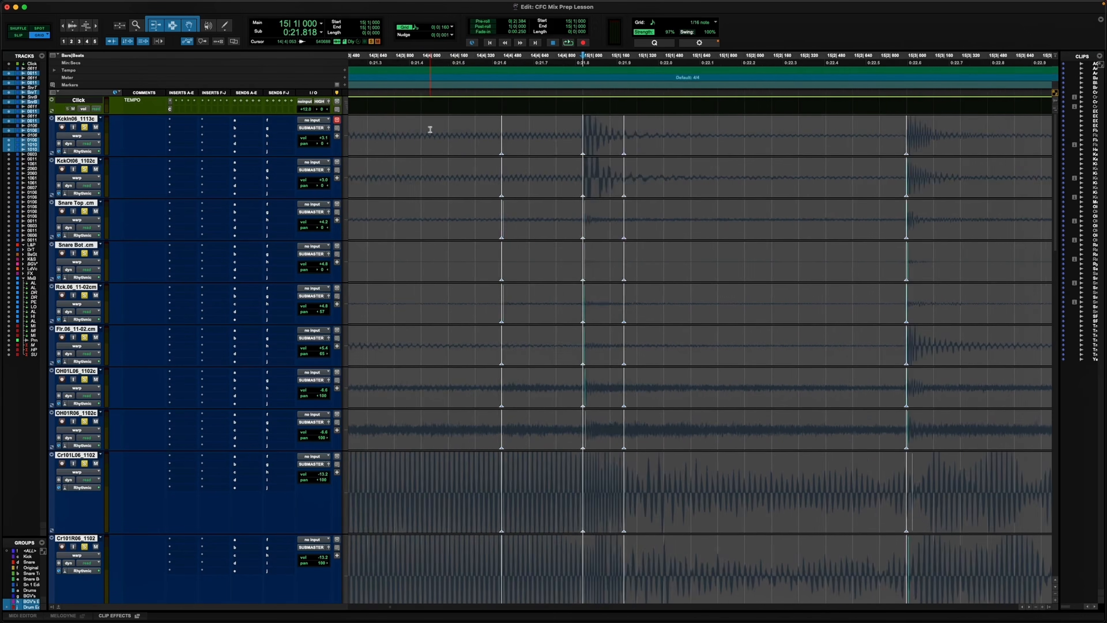
pyautogui.press('super+bracketleft')
pyautogui.click(398, 127)
pyautogui.press('space')
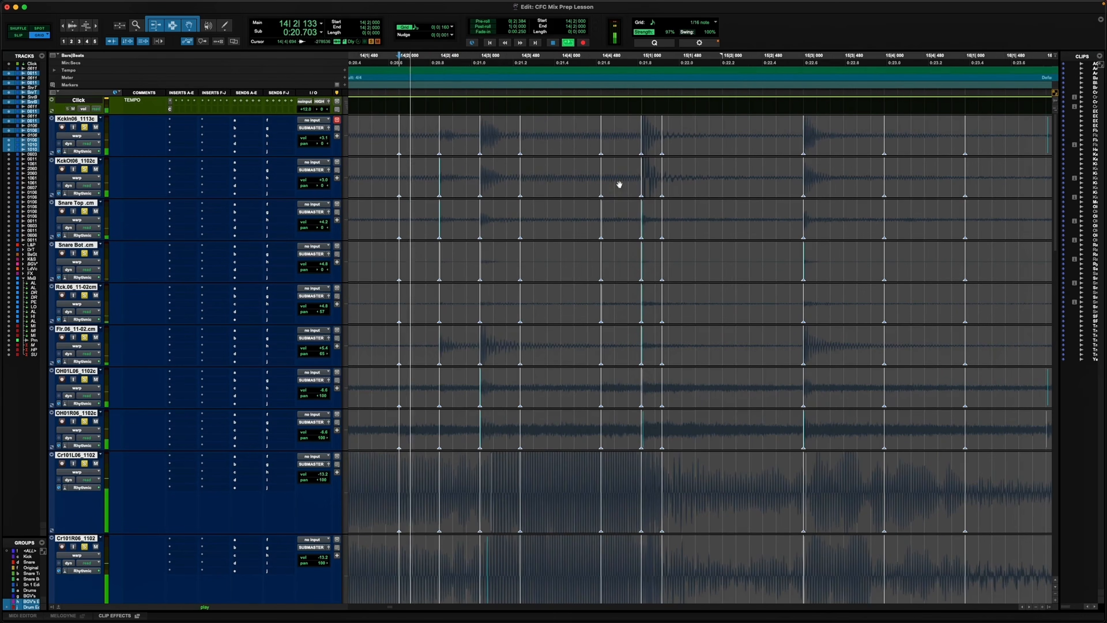
pyautogui.press('space')
pyautogui.keyDown('alt'); pyautogui.click(522, 154); pyautogui.keyUp('alt')
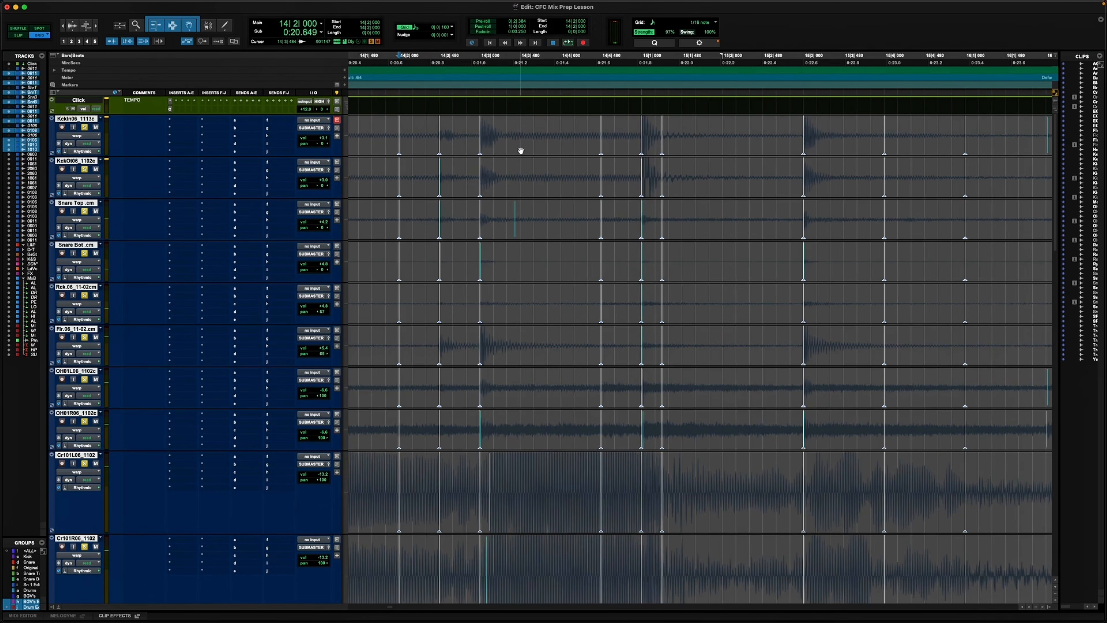
# Replay the passage from 14|2|000 and delete the unneeded warp marker at 14|4|480 ahead of the bar 15 kick.
pyautogui.press('space')
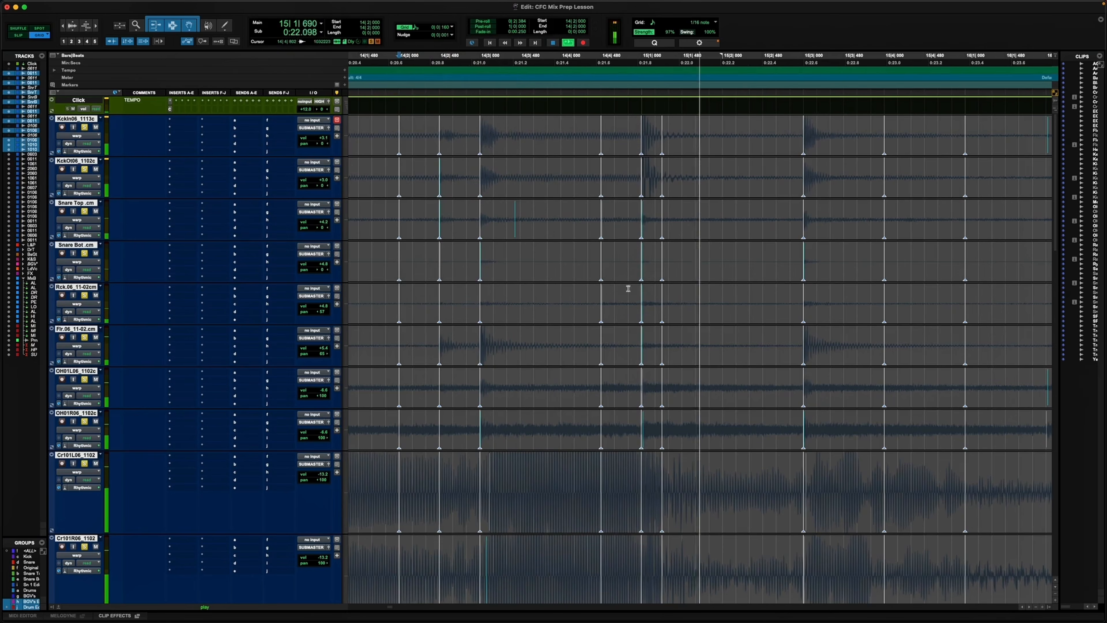
pyautogui.press('space')
pyautogui.press('space')
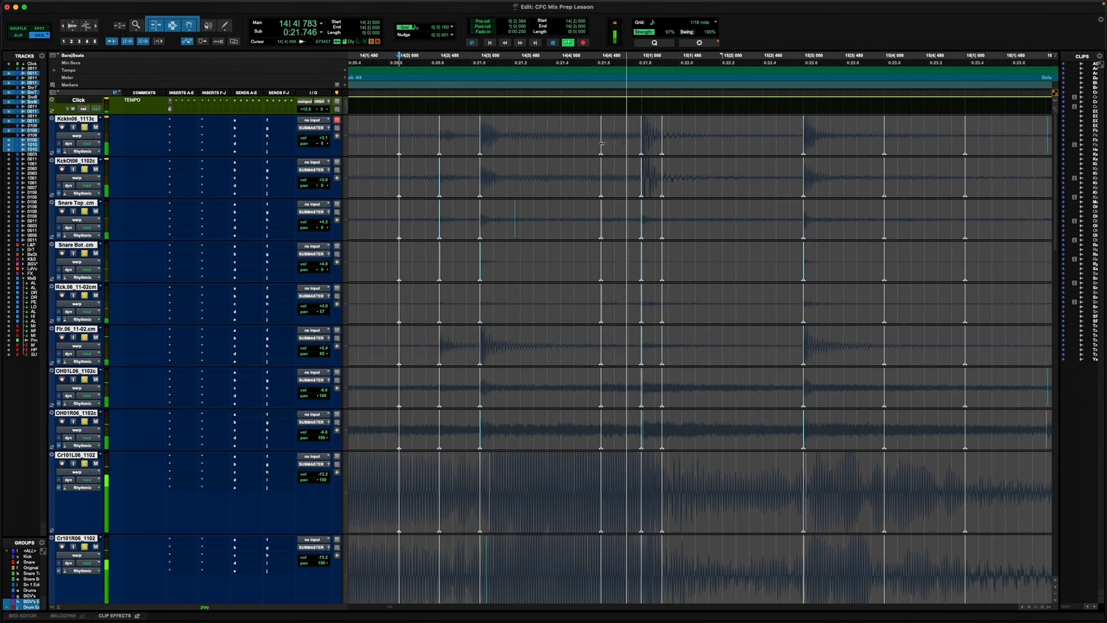
pyautogui.press('space')
pyautogui.keyDown('alt'); pyautogui.click(601, 146); pyautogui.keyUp('alt')
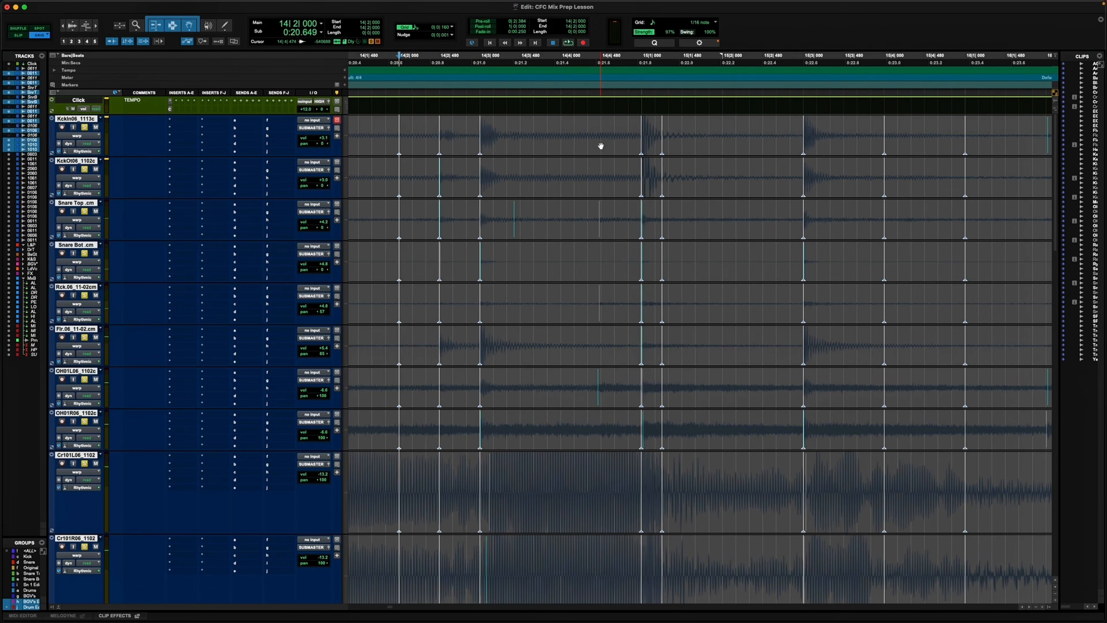
pyautogui.press('space')
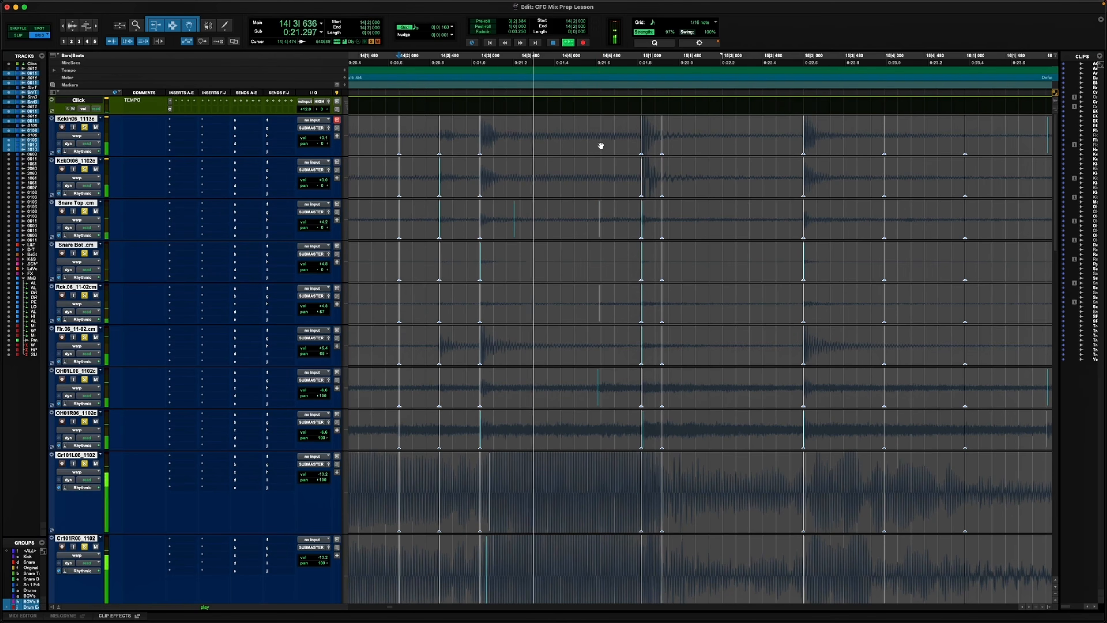
pyautogui.press('space')
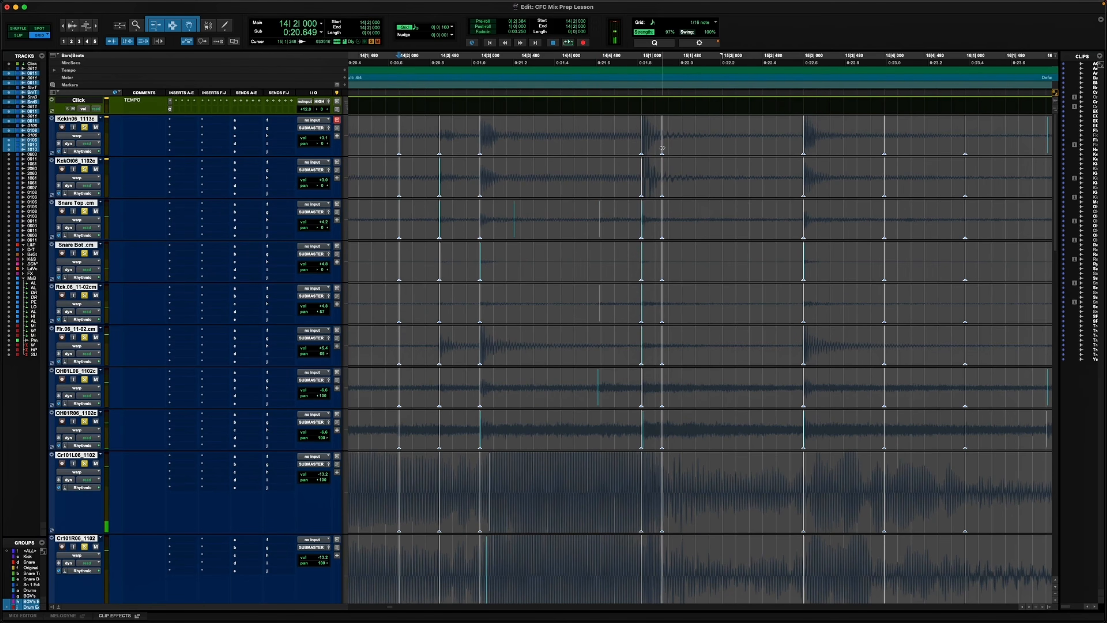
# Delete the stray warp markers just after the bar 15 kick and at 15|4|000 and 16|1|000, checking playback from 14|2|000.
pyautogui.keyDown('alt'); pyautogui.click(664, 143); pyautogui.keyUp('alt')
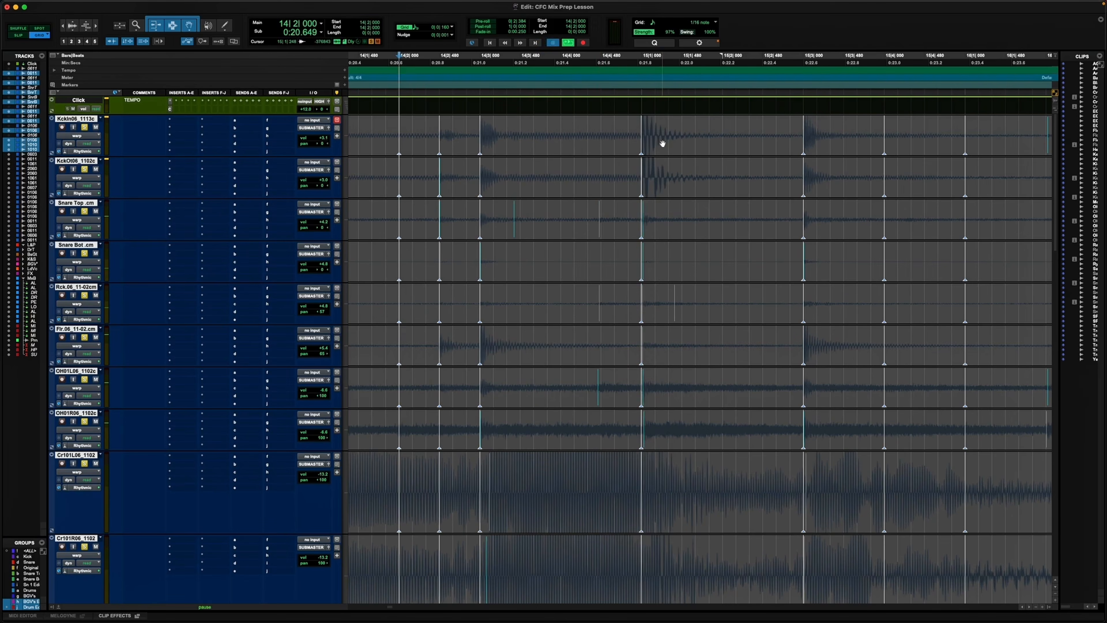
pyautogui.press('space')
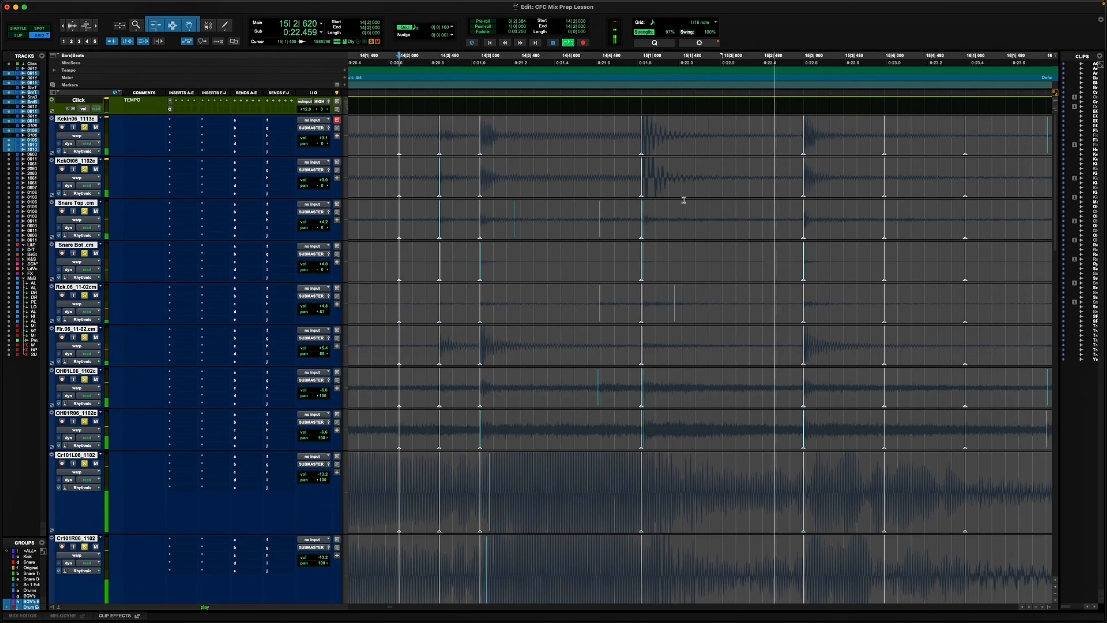
pyautogui.press('space')
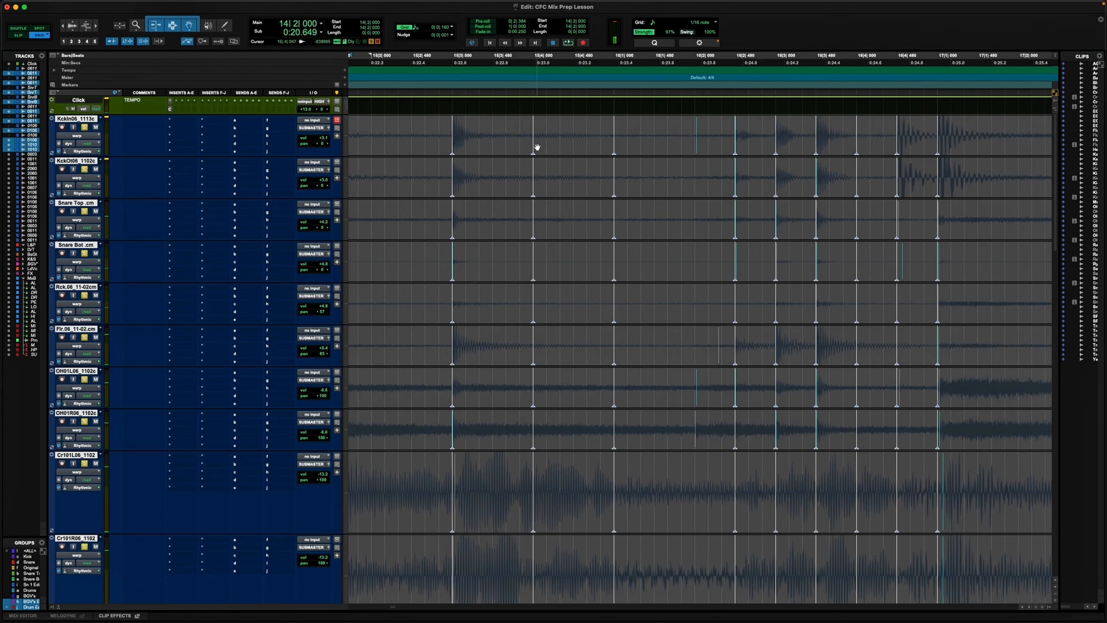
pyautogui.click(534, 146)
pyautogui.keyDown('alt'); pyautogui.click(534, 142); pyautogui.keyUp('alt')
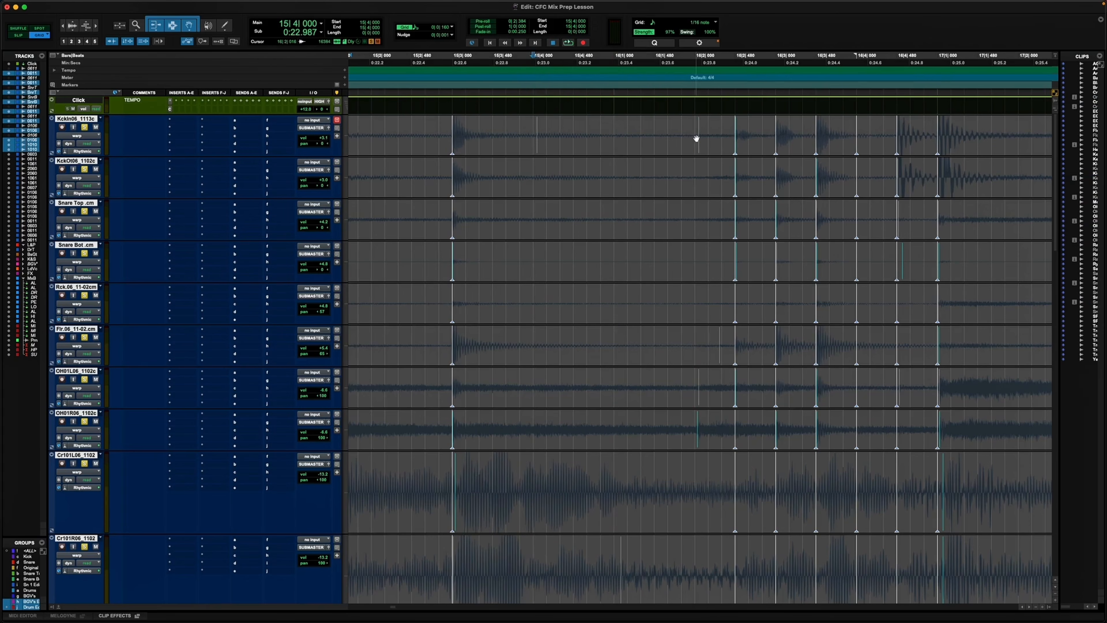
# Delete the four warp markers without drum hits across bars 18 and 19 on the grouped drum tracks.
pyautogui.press('r')
pyautogui.hscroll(6, 695, 138)
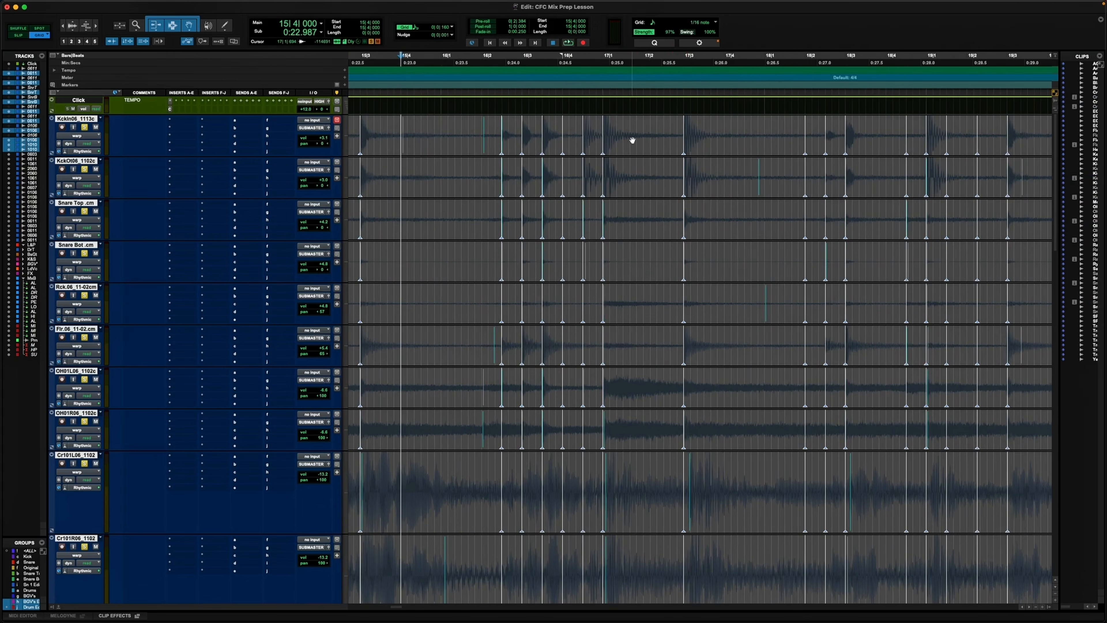
pyautogui.press('r')
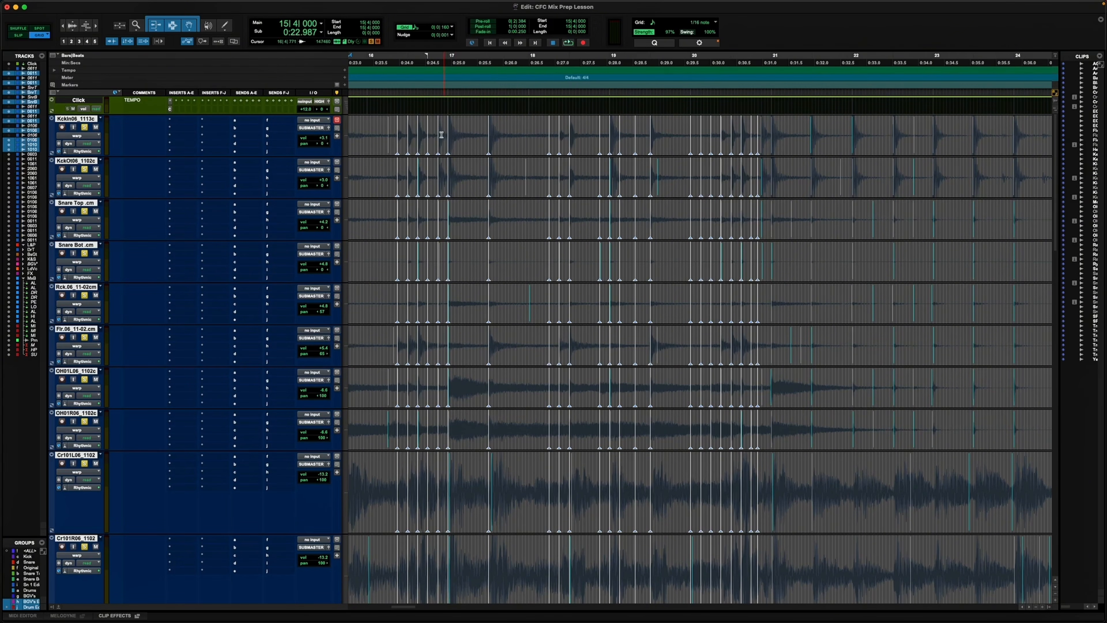
pyautogui.hscroll(5, 502, 136)
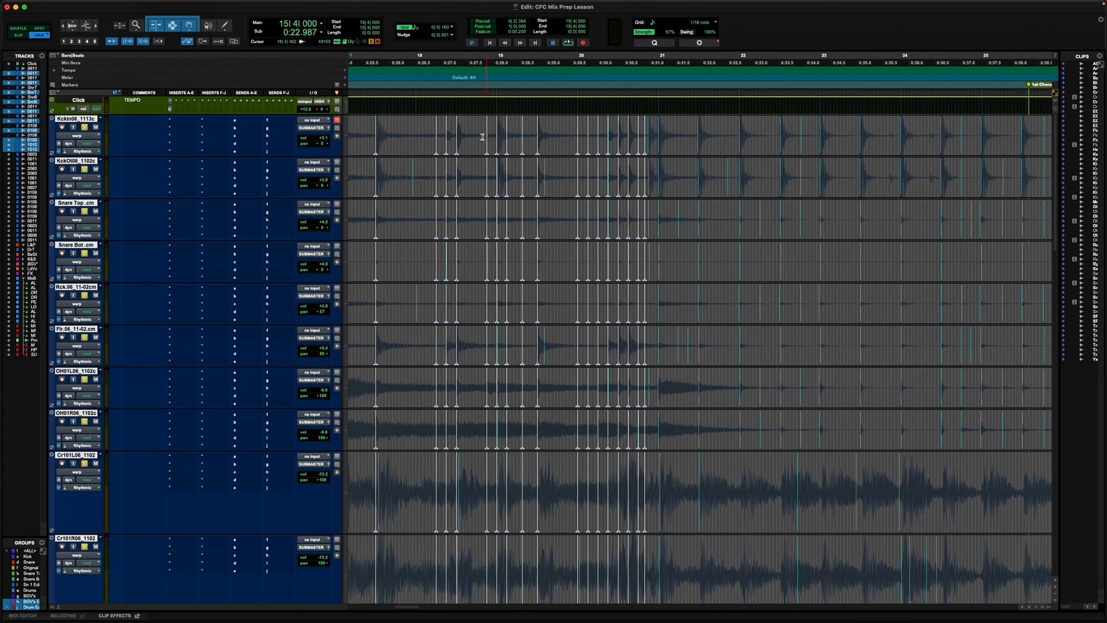
pyautogui.keyDown('alt'); pyautogui.click(522, 145); pyautogui.keyUp('alt')
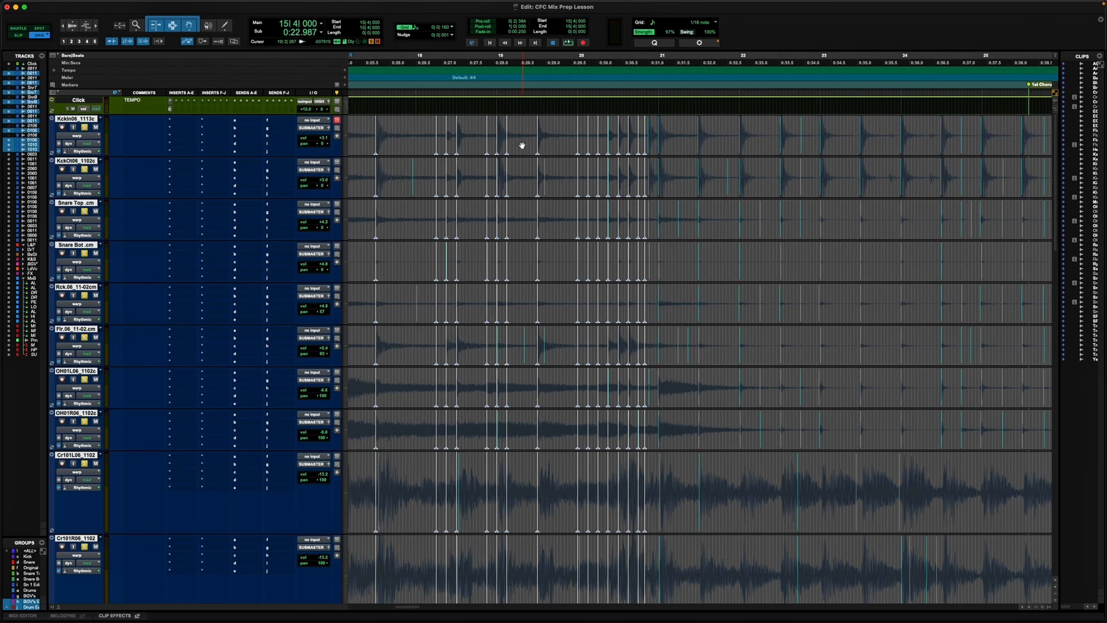
pyautogui.keyDown('alt'); pyautogui.click(507, 146); pyautogui.keyUp('alt')
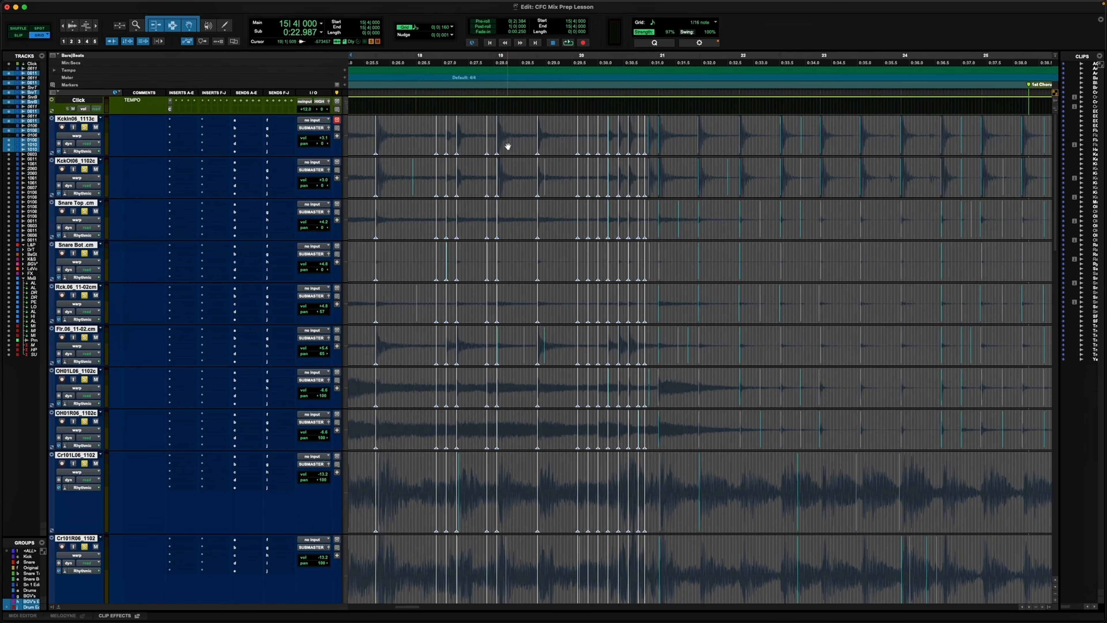
pyautogui.keyDown('alt'); pyautogui.click(487, 147); pyautogui.keyUp('alt')
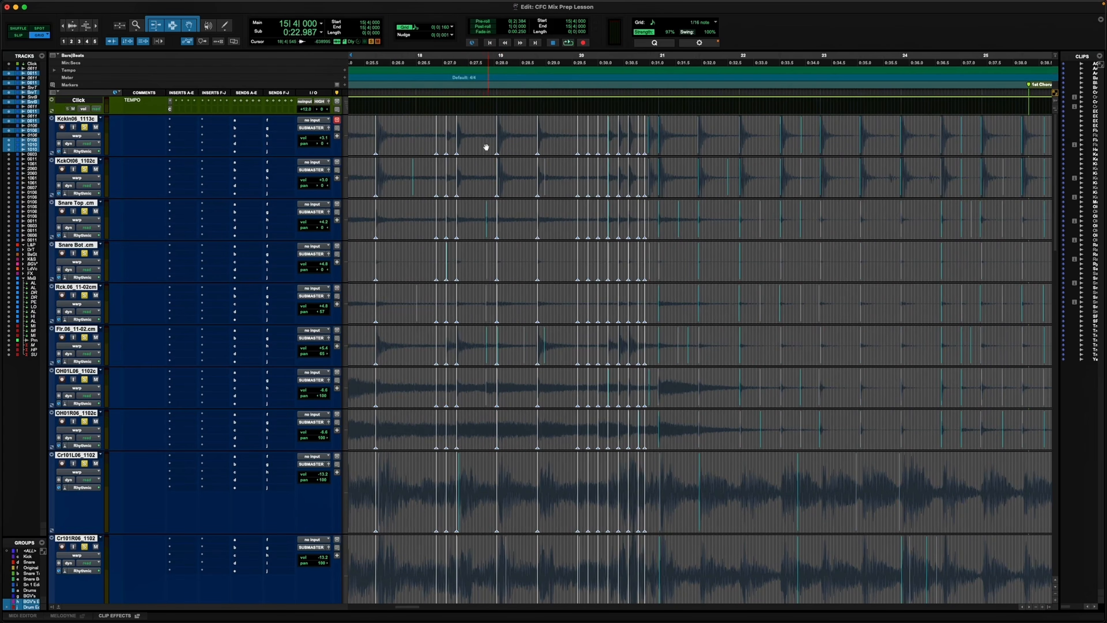
pyautogui.keyDown('alt'); pyautogui.click(437, 144); pyautogui.keyUp('alt')
pyautogui.hscroll(-3, 482, 147)
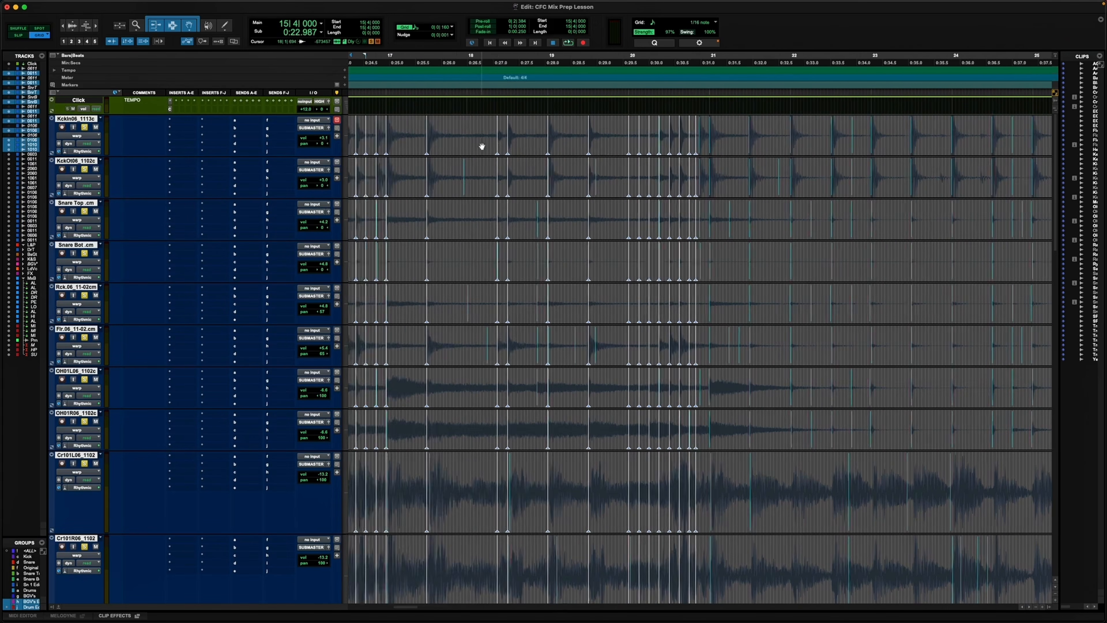
pyautogui.hscroll(-2, 482, 147)
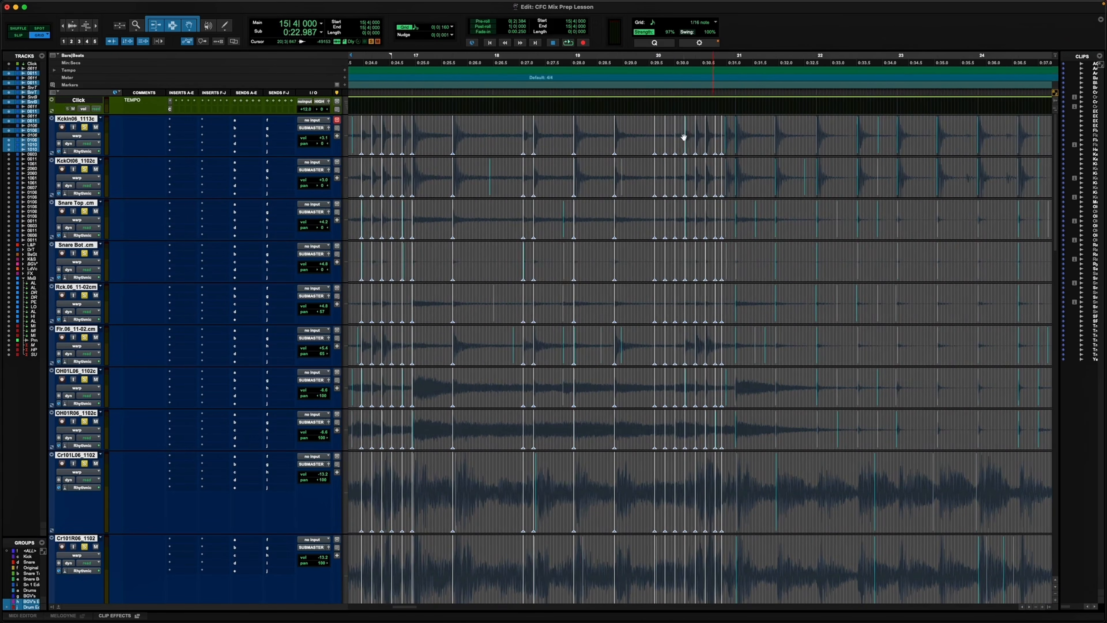
# Undo the last warp marker deletions across bars 18 and 19 on the grouped drum tracks.
pyautogui.press('super+z')
pyautogui.press('super+z')
pyautogui.press('super+z')
pyautogui.press('super+z')
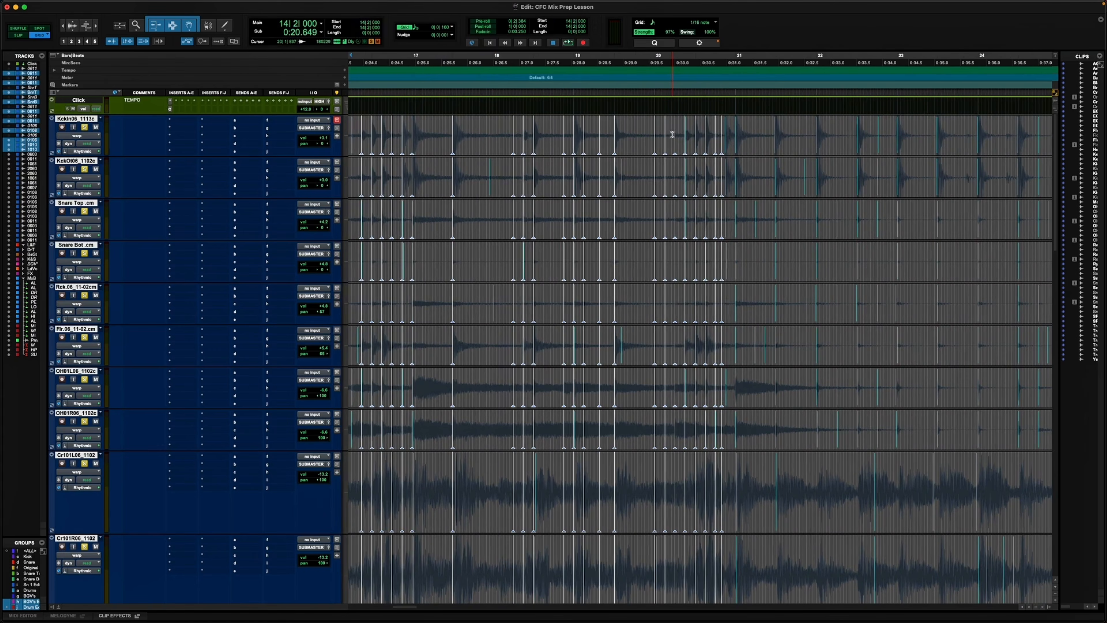
pyautogui.press('super+z')
pyautogui.press('super+z')
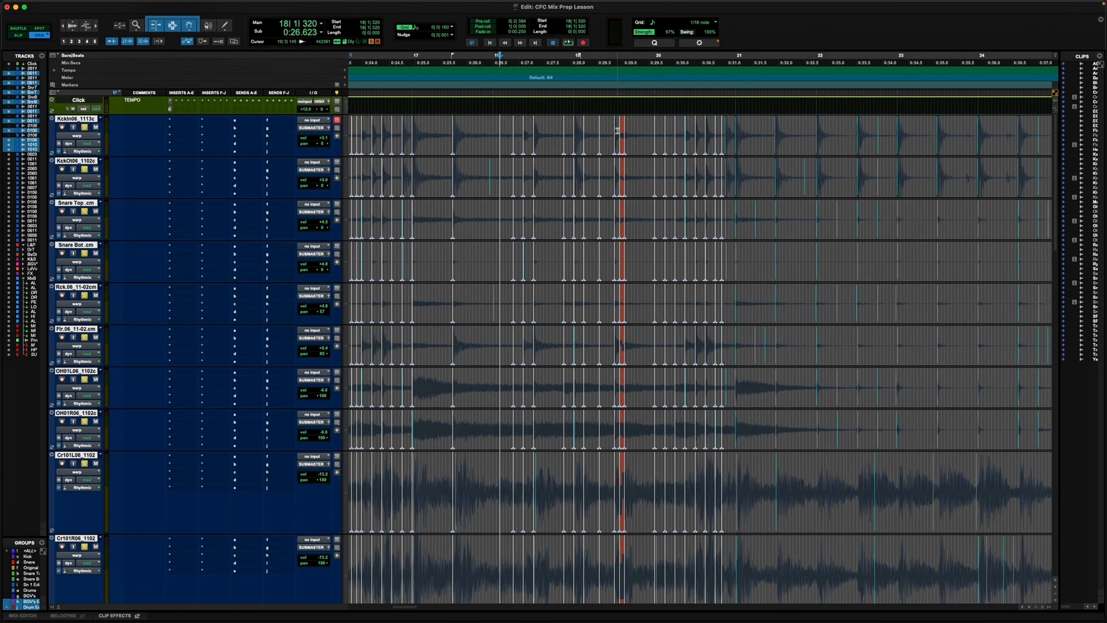
# Delete the warp marker causing the over-compressed section right after the bar 19 beat 3 kick and the stray marker at 19|3|480.
pyautogui.moveTo(590, 131); pyautogui.dragTo(650, 131)
pyautogui.click(633, 132)
pyautogui.press('t')
pyautogui.press('t')
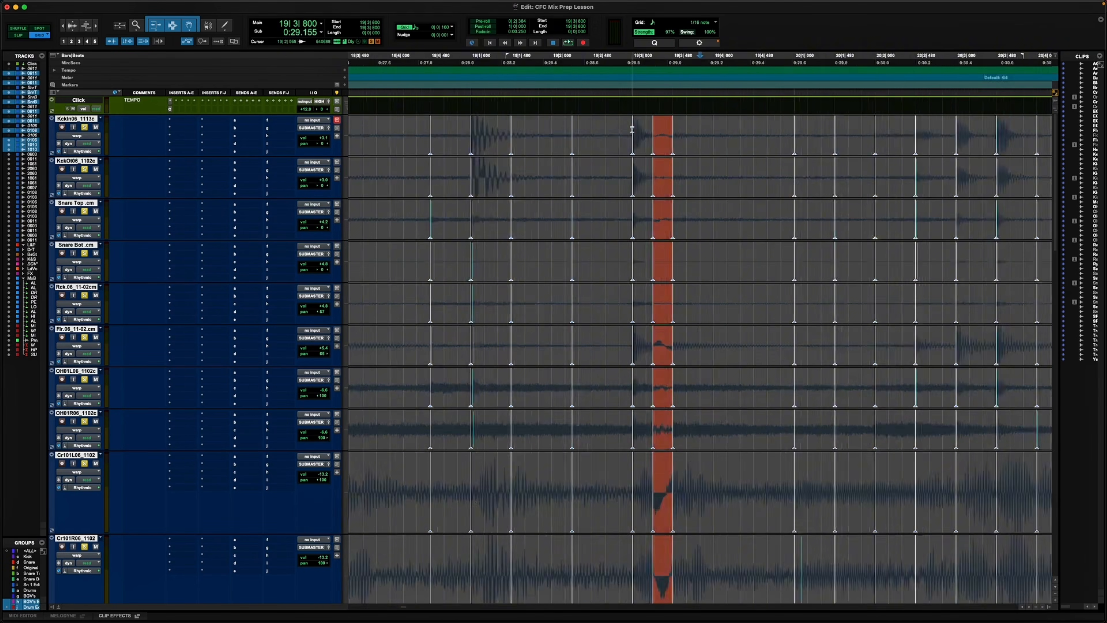
pyautogui.press('t')
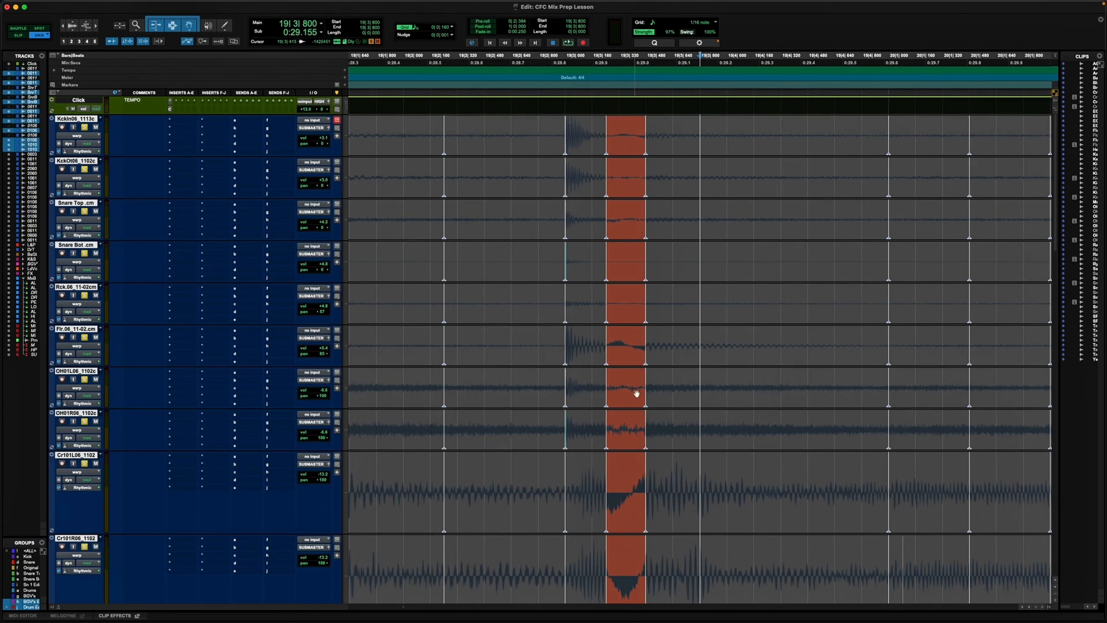
pyautogui.keyDown('alt'); pyautogui.click(608, 146); pyautogui.keyUp('alt')
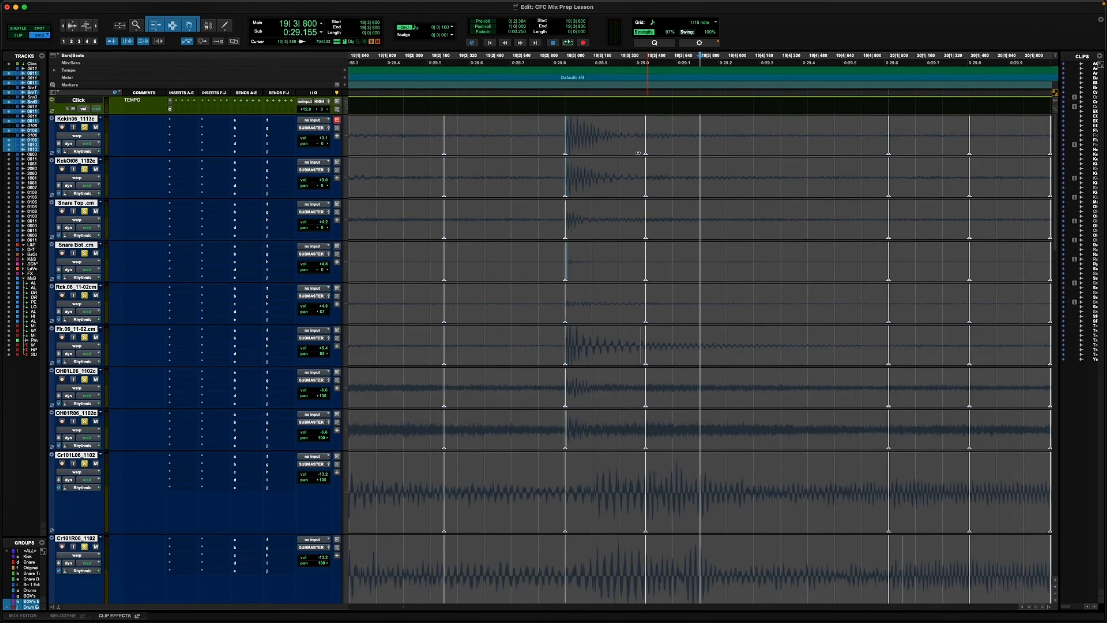
pyautogui.press('super+a')
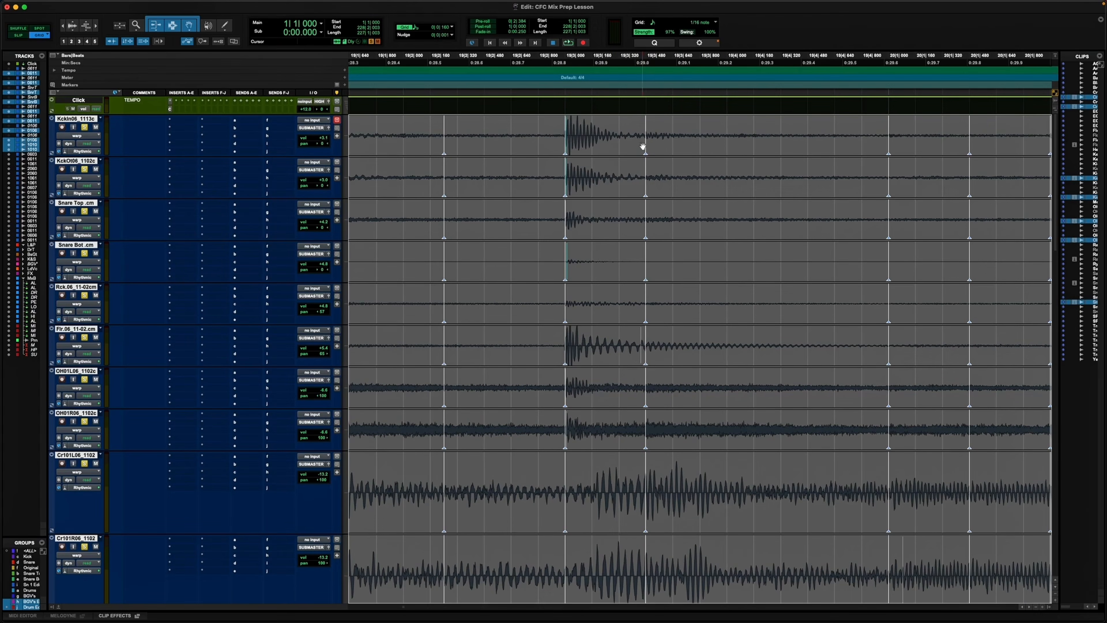
pyautogui.click(655, 137)
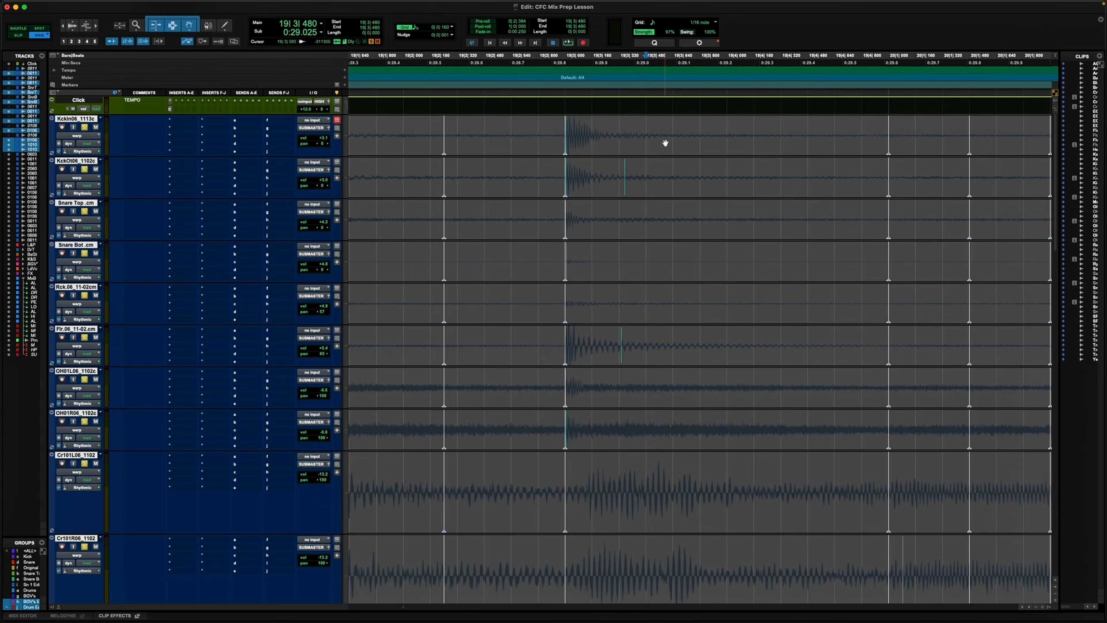
# Undo the last four edits and redo them.
pyautogui.press('super+bracketleft')
pyautogui.press('super+bracketleft')
pyautogui.press('super+z')
pyautogui.press('super+z')
pyautogui.press('super+z')
pyautogui.press('super+z')
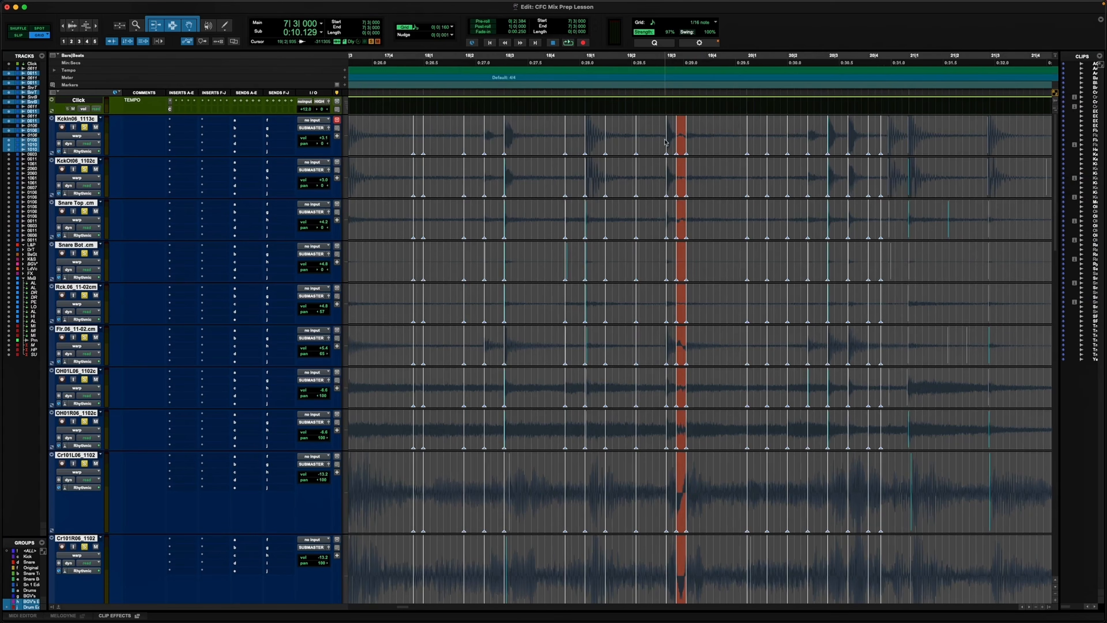
pyautogui.press('super+shift+z')
pyautogui.press('super+shift+z')
pyautogui.press('super+shift+z')
pyautogui.press('super+shift+z')
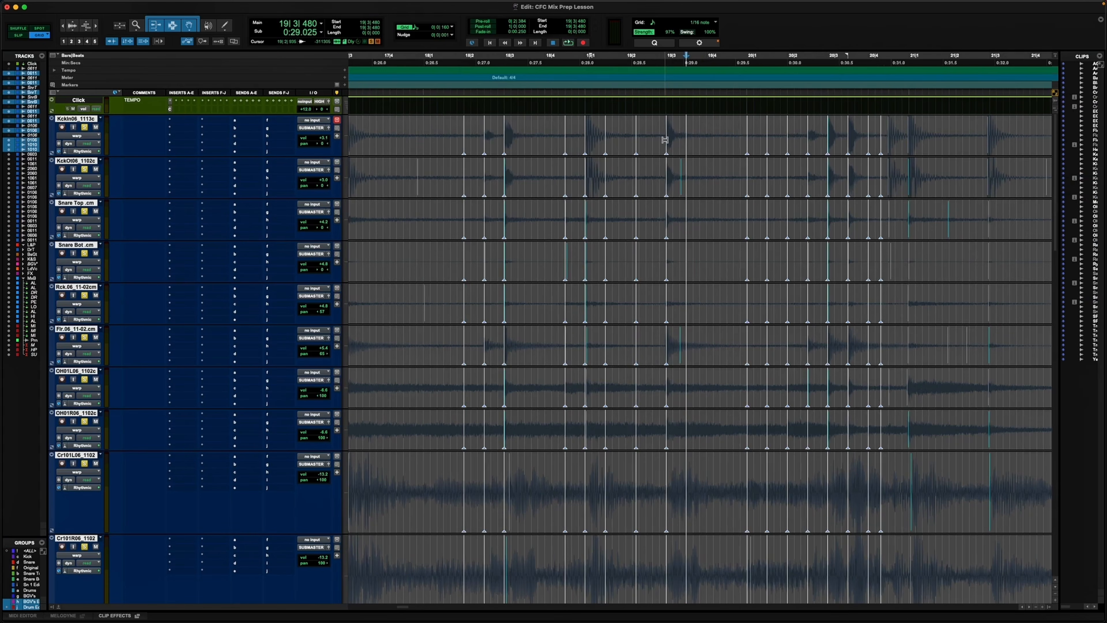
# Examine the warp markers on the drum tracks between the song start and bar 21, checking the kick hit near 19|3|160.
pyautogui.press('r')
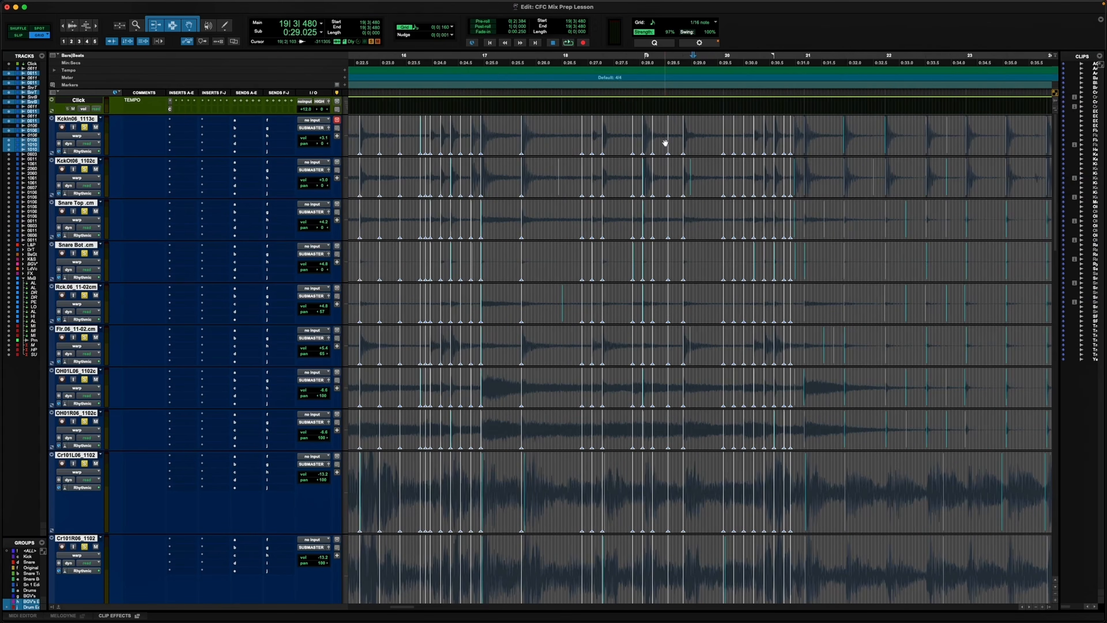
pyautogui.moveTo(680, 132); pyautogui.dragTo(714, 129)
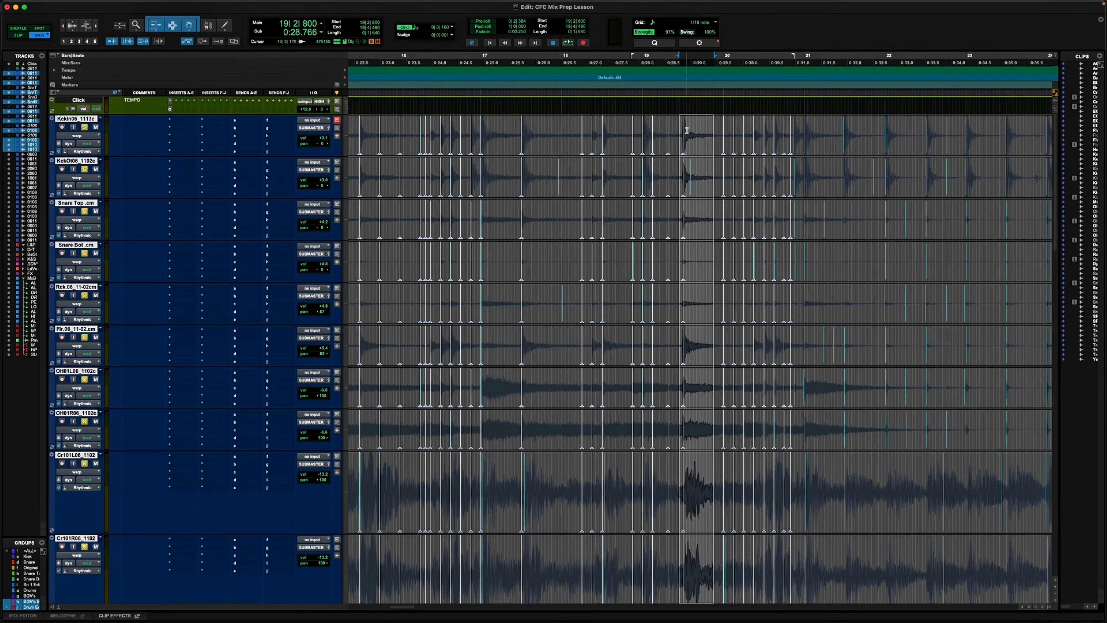
pyautogui.click(688, 134)
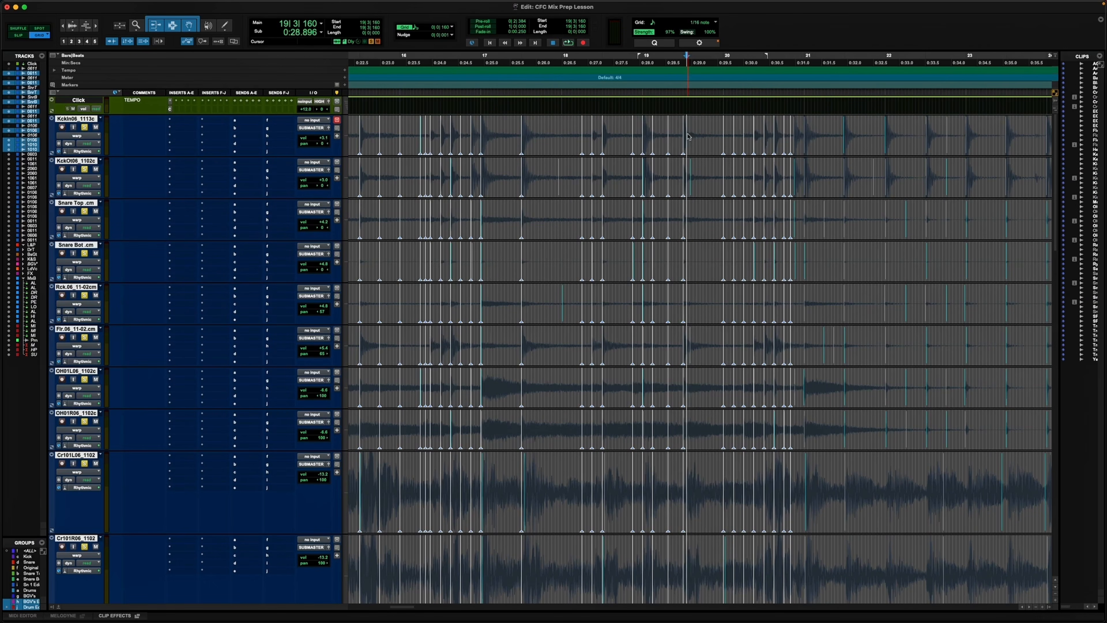
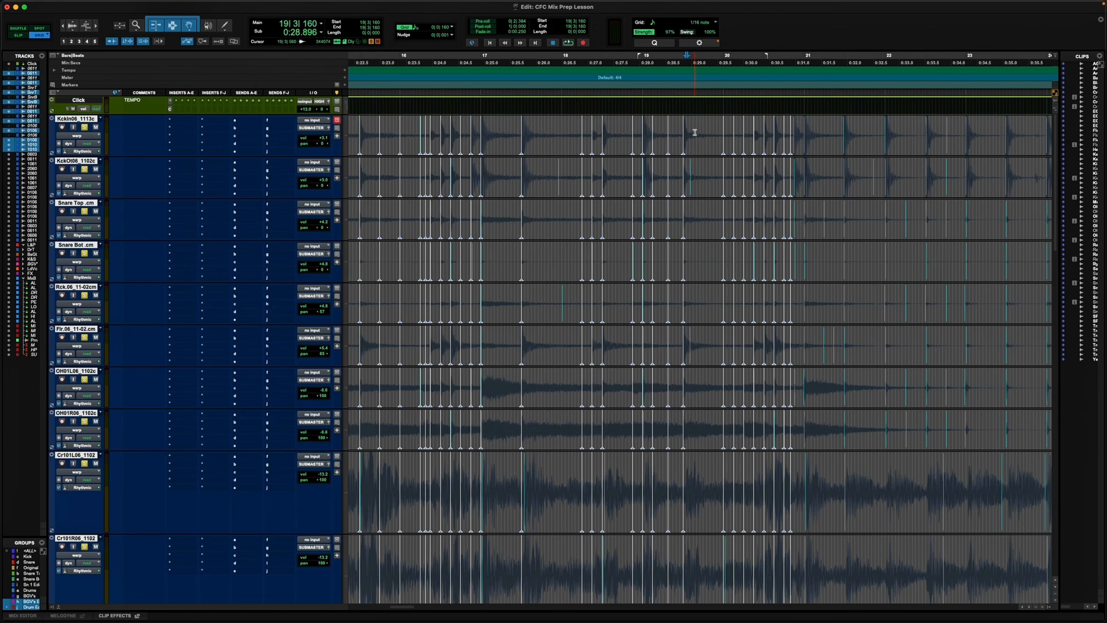
pyautogui.hscroll(3, 695, 132)
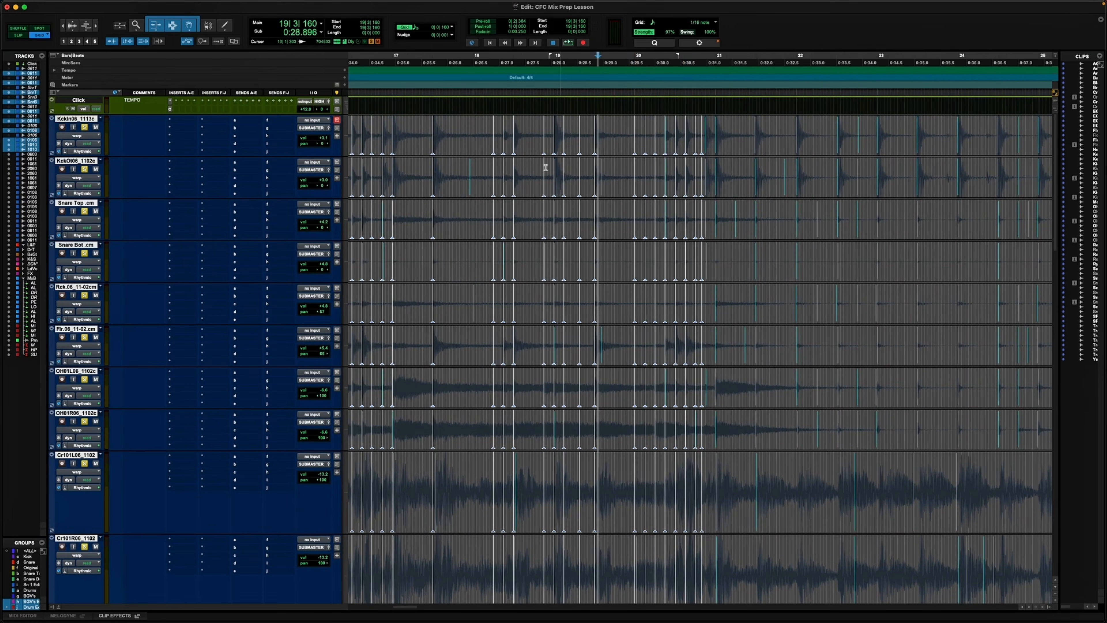
pyautogui.press('r')
pyautogui.hscroll(-6, 642, 174)
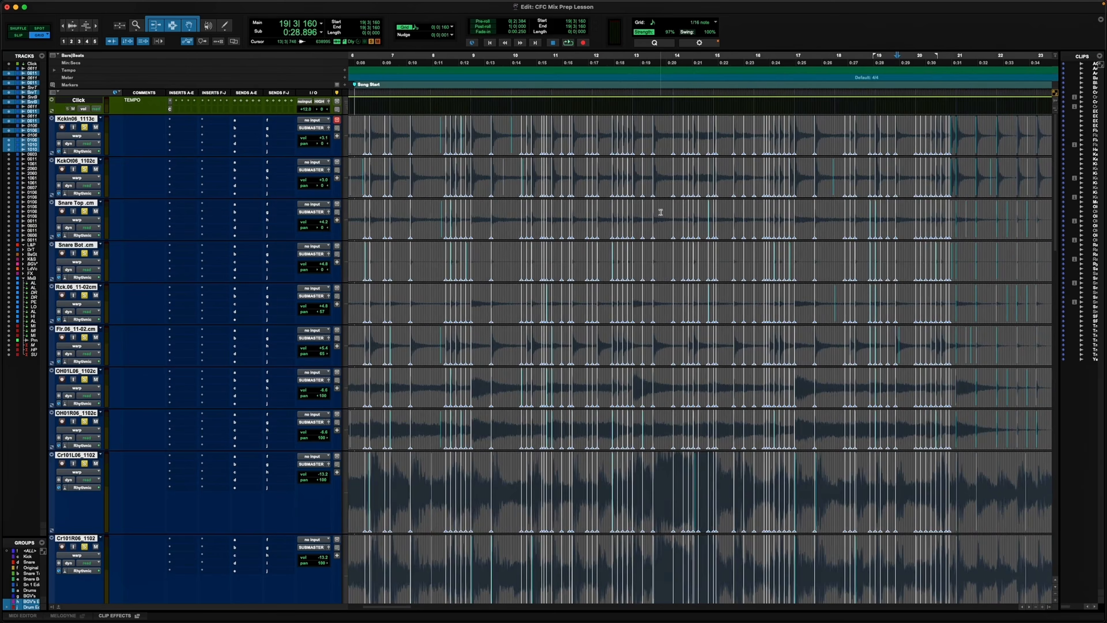
pyautogui.press('r')
pyautogui.press('r')
pyautogui.press('t')
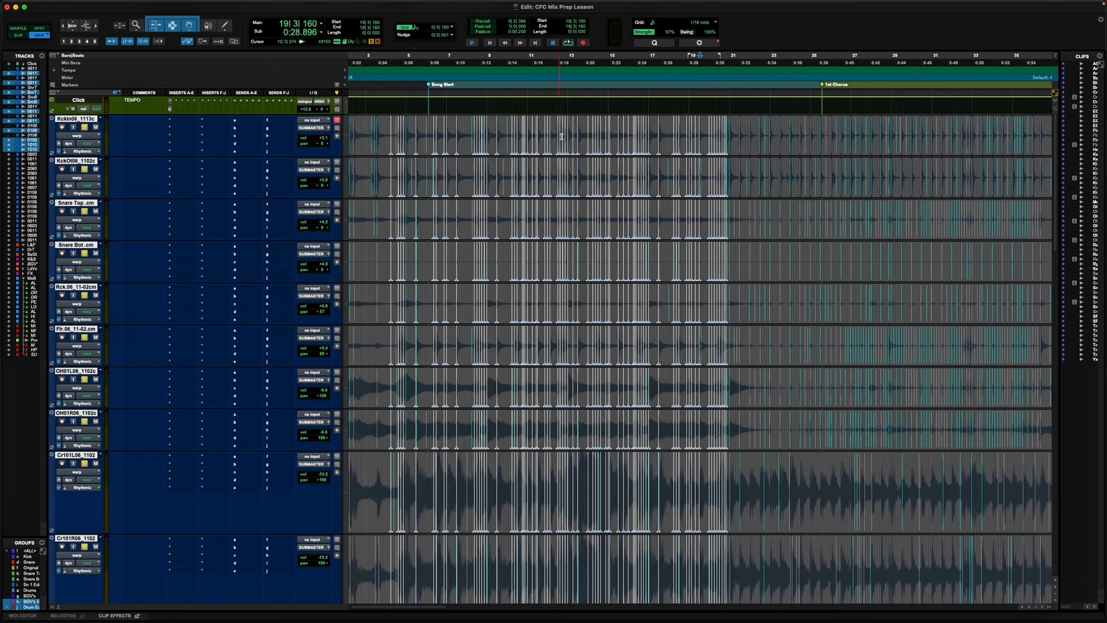
pyautogui.click(721, 136)
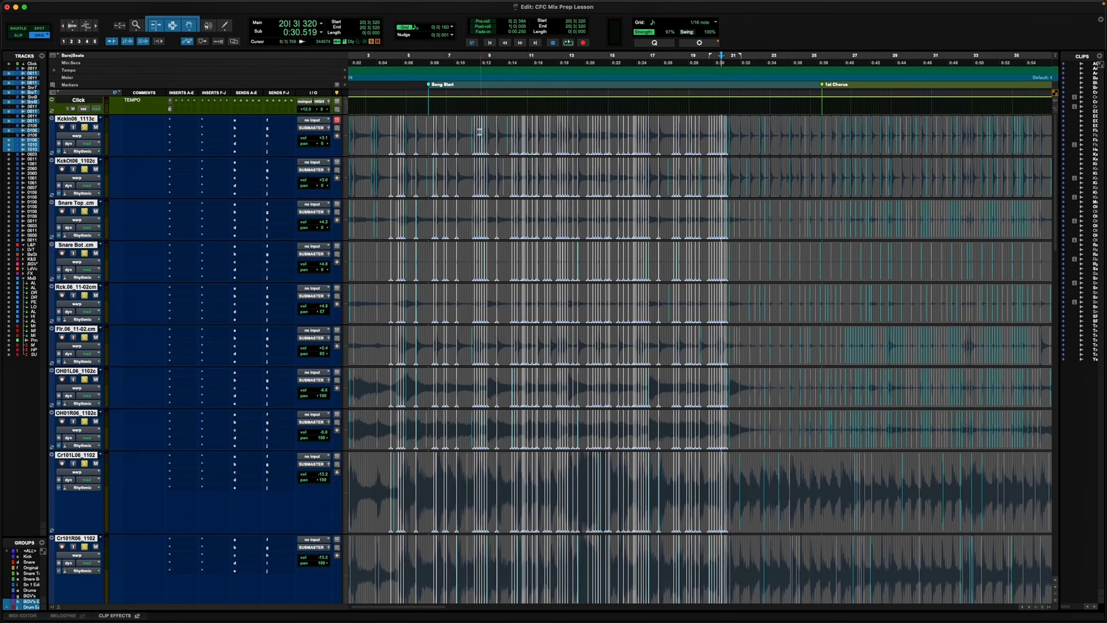
pyautogui.click(470, 131)
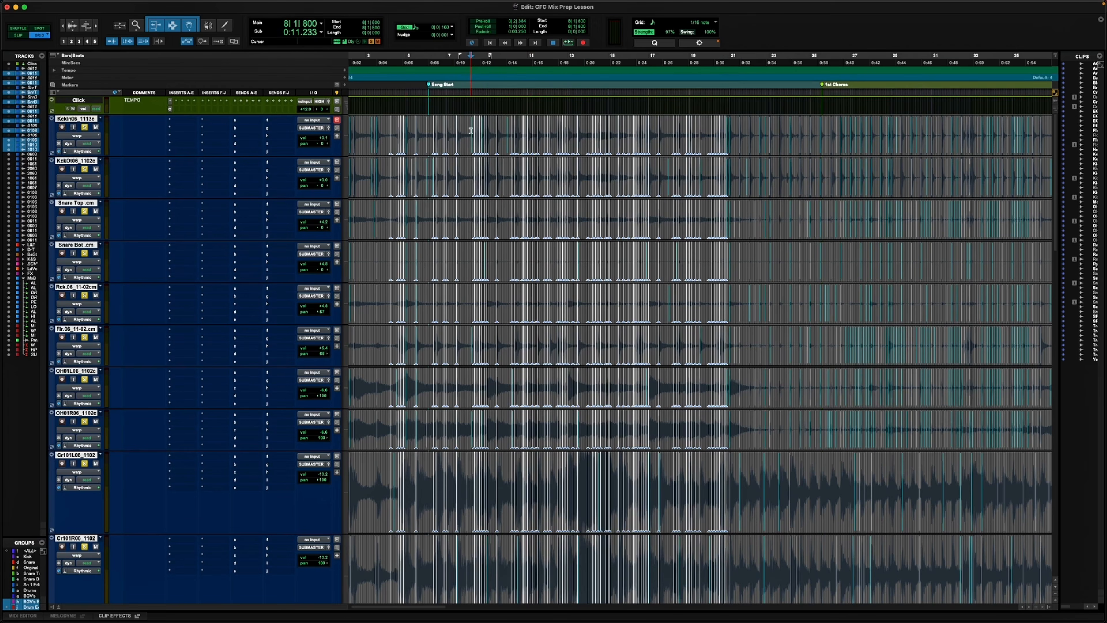
# Examine the last warp markers before bar 21 and the unwarped kick hits that follow them.
pyautogui.hscroll(5, 553, 131)
pyautogui.hscroll(1, 553, 131)
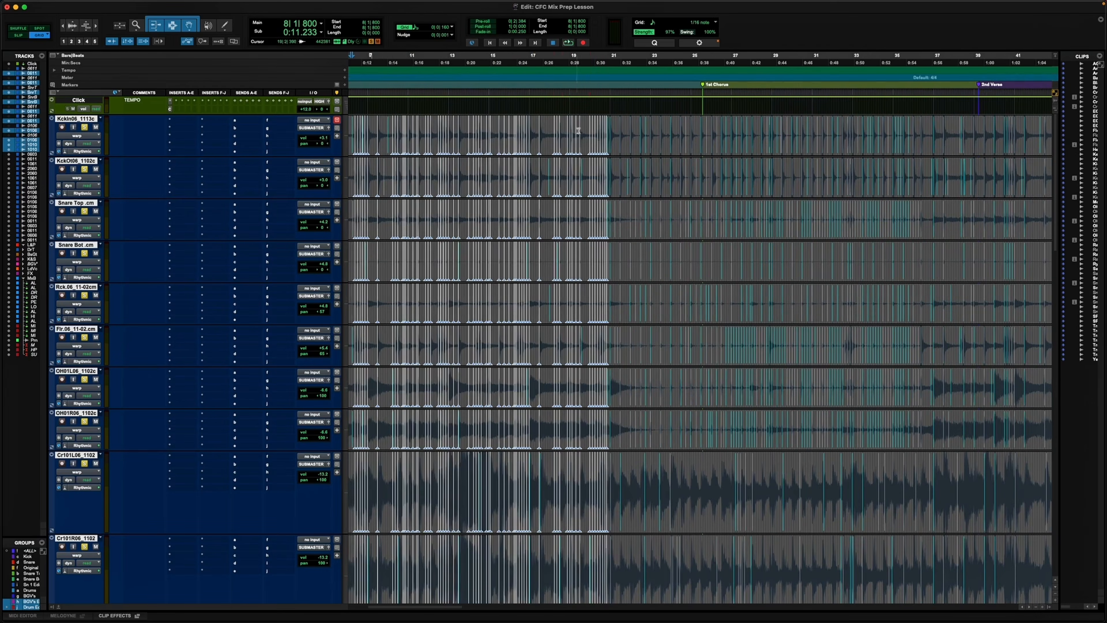
pyautogui.click(589, 131)
pyautogui.press('super+bracketright')
pyautogui.hscroll(5, 588, 132)
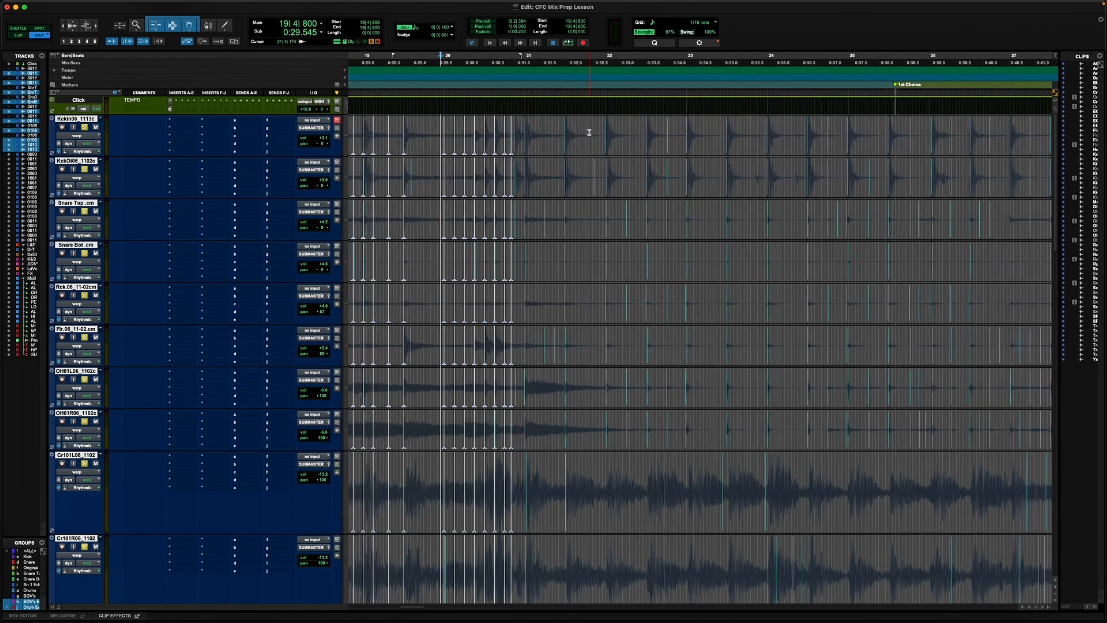
pyautogui.click(486, 131)
pyautogui.press('t')
pyautogui.press('t')
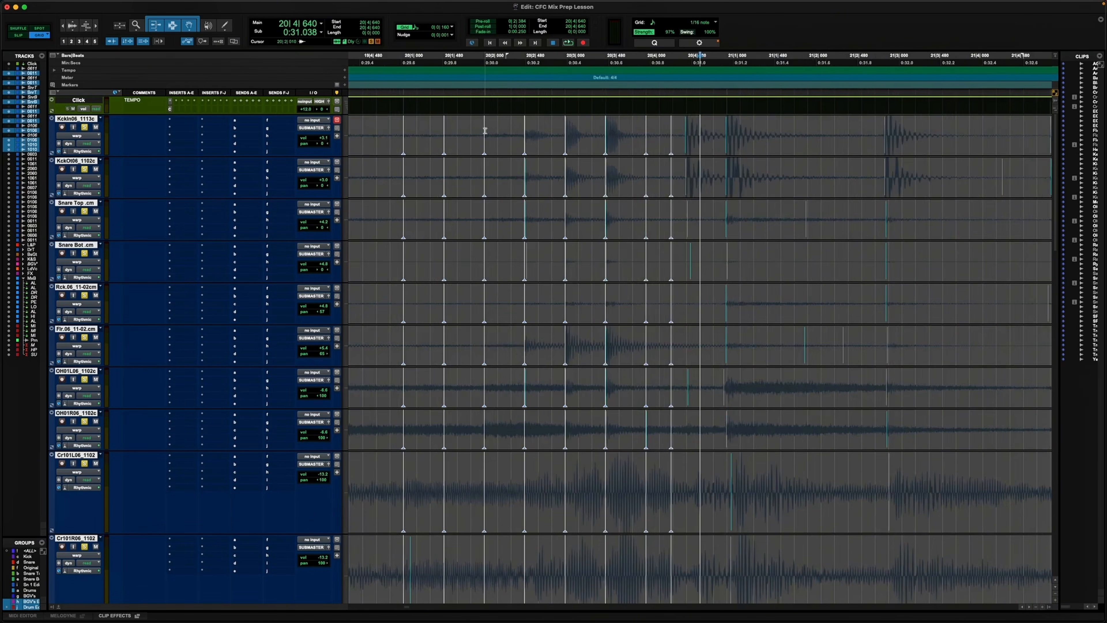
pyautogui.hscroll(3, 475, 137)
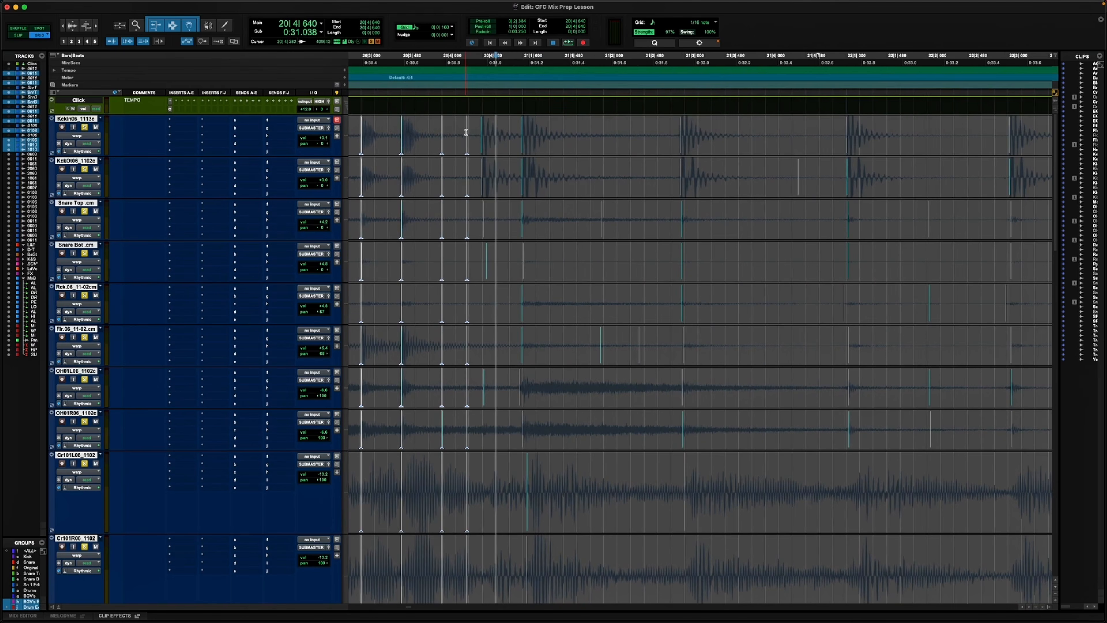
pyautogui.moveTo(455, 133); pyautogui.dragTo(477, 135)
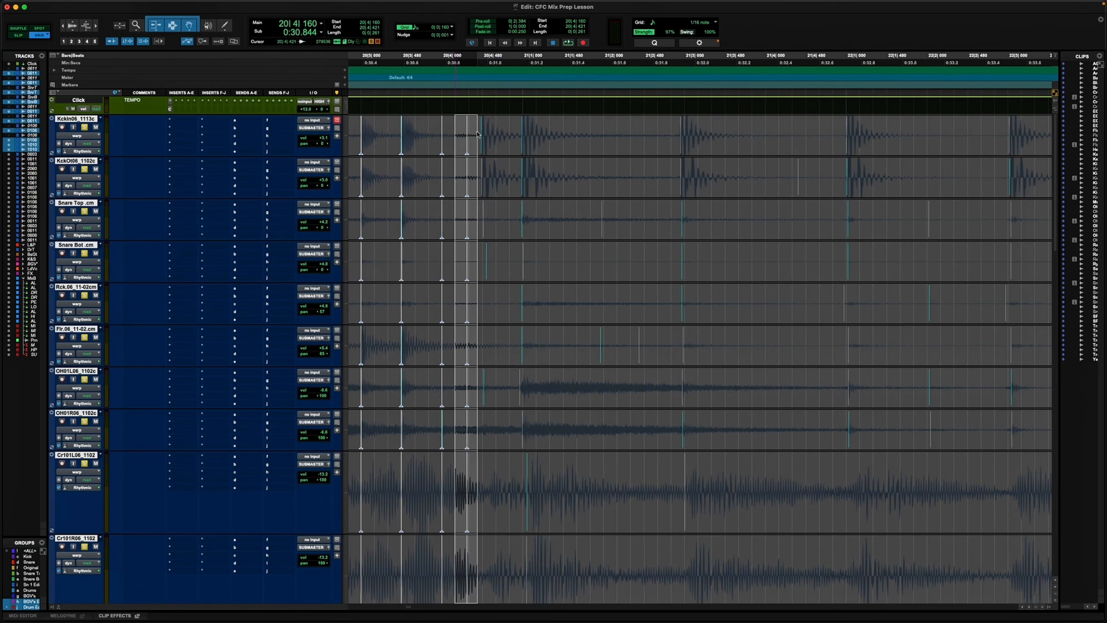
pyautogui.click(508, 133)
pyautogui.press('super+bracketleft')
pyautogui.press('super+bracketleft')
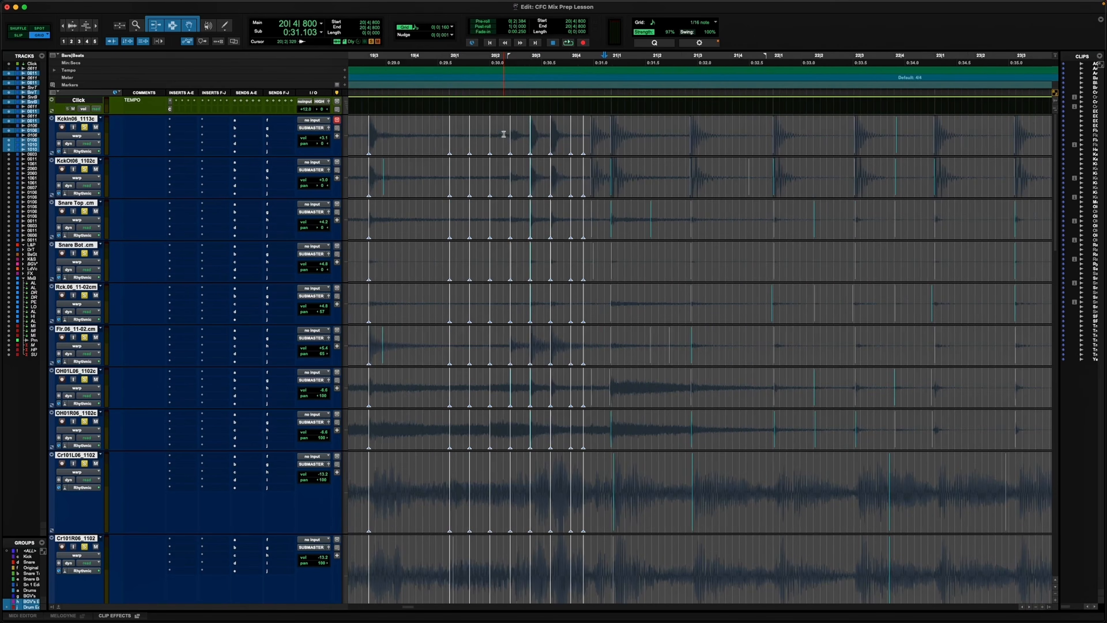
# Play the unwarped drums from 32|2|480 in the first chorus.
pyautogui.press('r')
pyautogui.hscroll(8, 504, 134)
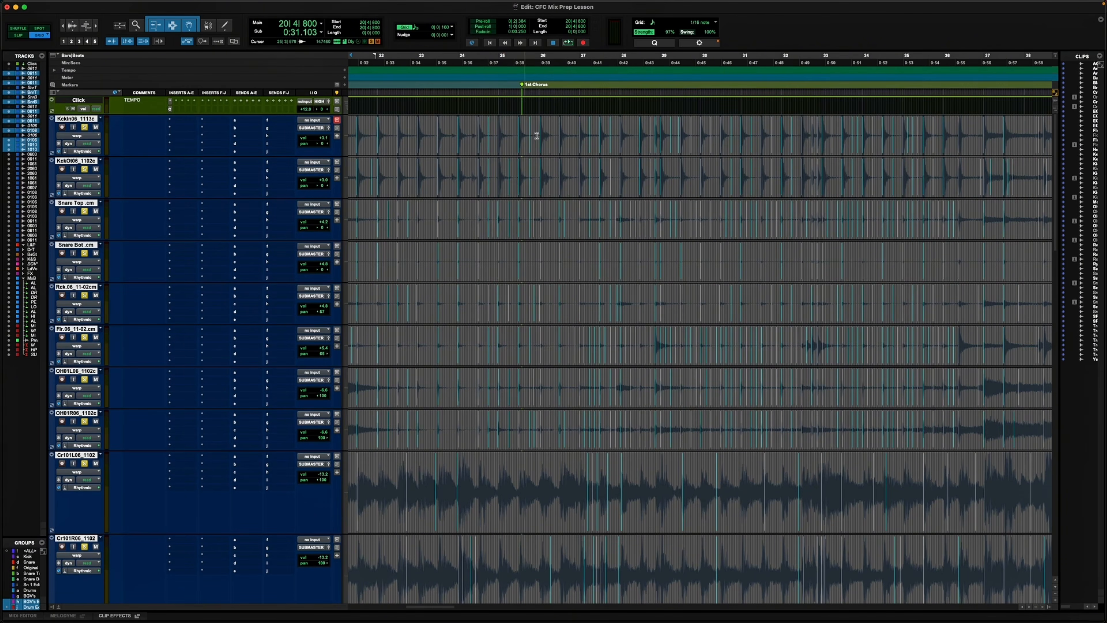
pyautogui.hscroll(-10, 484, 244)
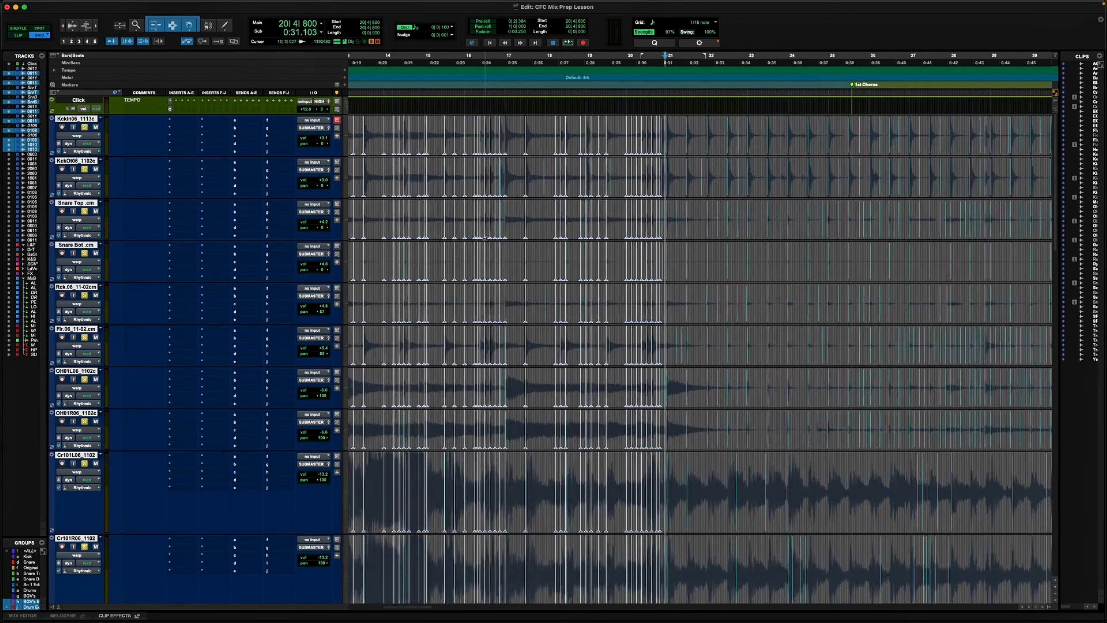
pyautogui.hscroll(4, 541, 241)
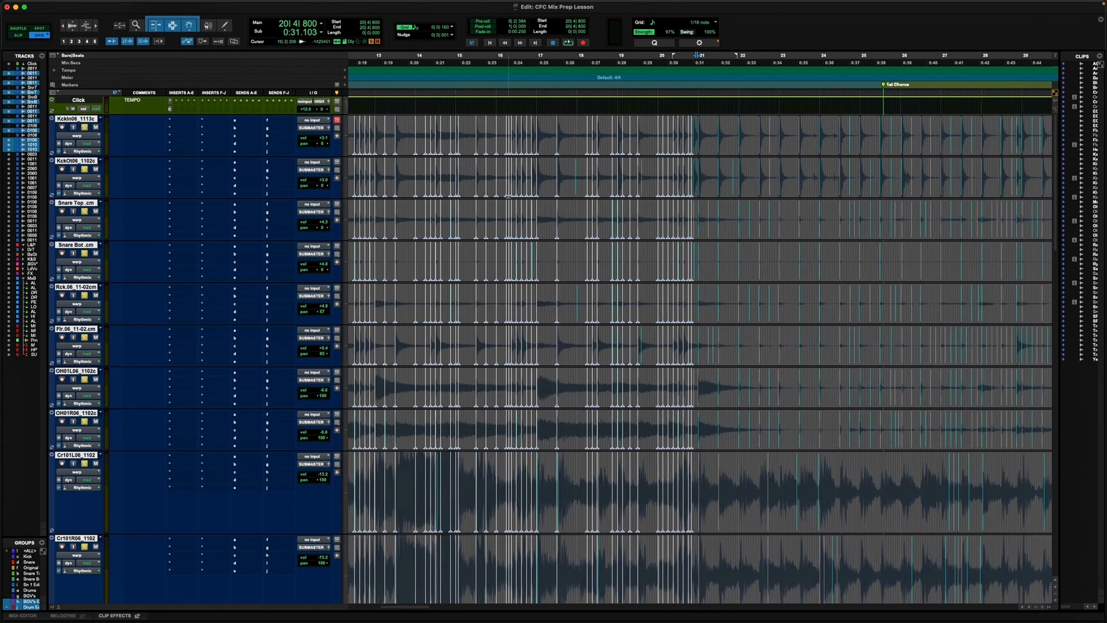
pyautogui.hscroll(3, 509, 196)
pyautogui.hscroll(3, 548, 130)
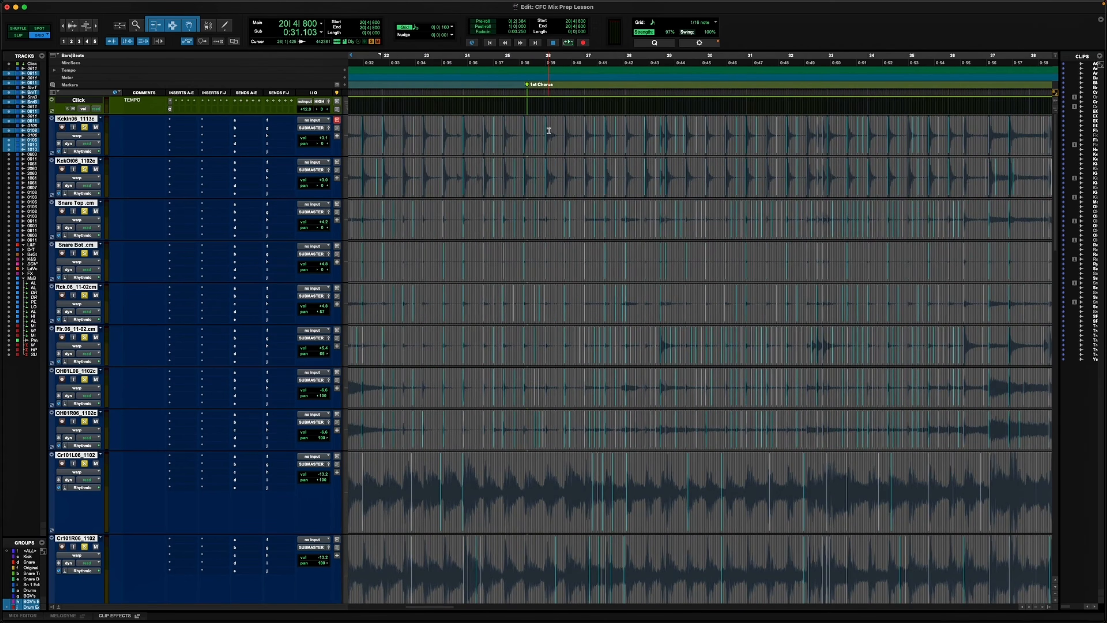
pyautogui.hscroll(1, 575, 130)
pyautogui.click(793, 134)
pyautogui.press('space')
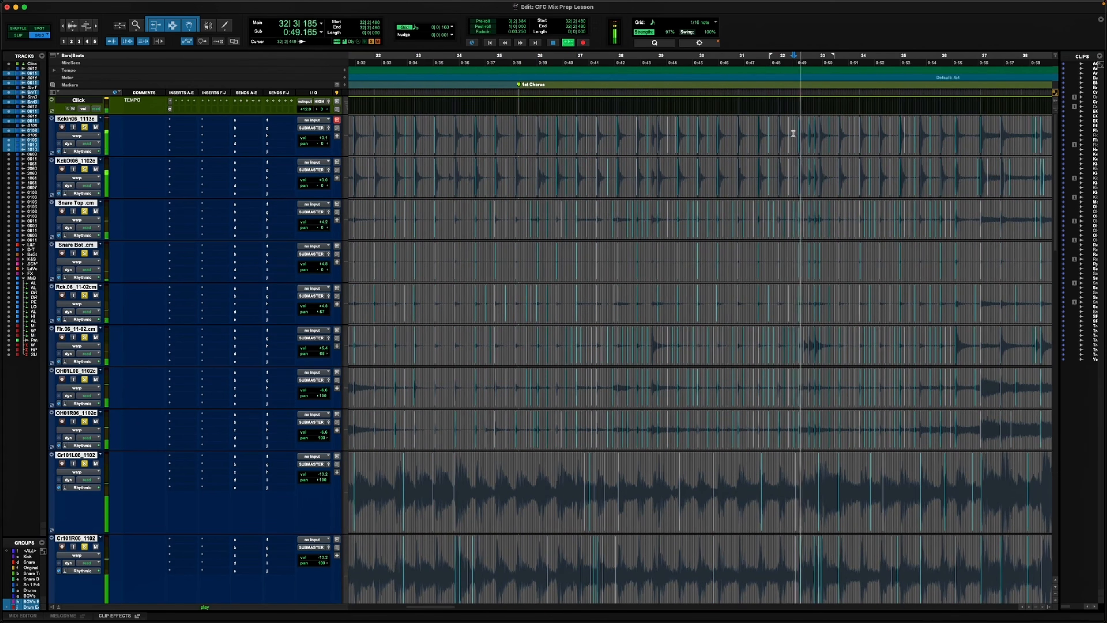
pyautogui.hscroll(3, 793, 134)
pyautogui.hscroll(2, 793, 134)
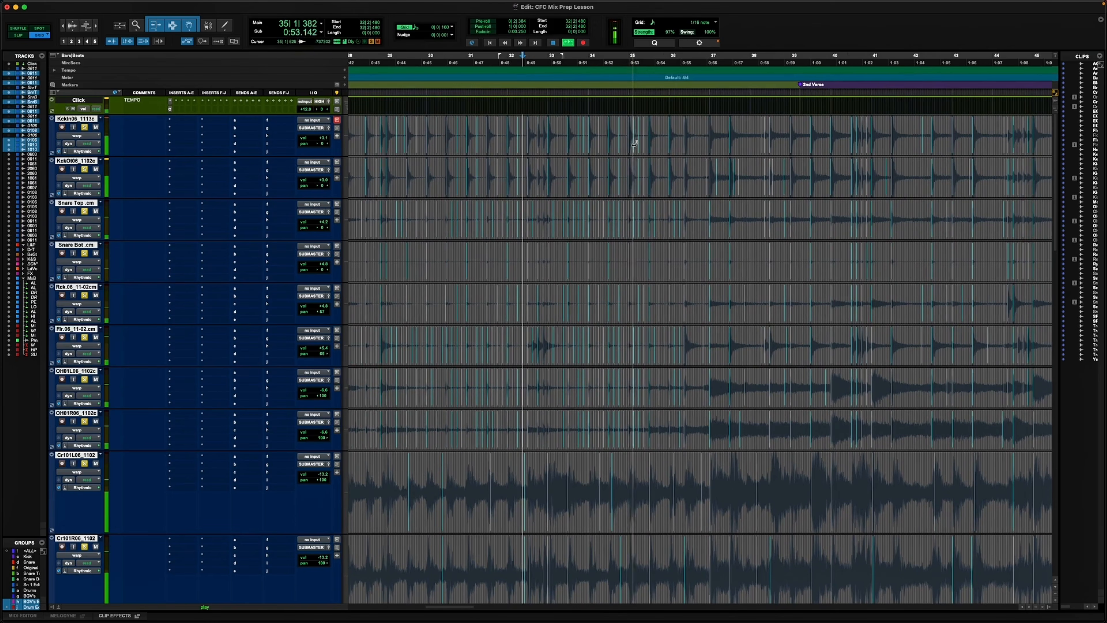
pyautogui.press('space')
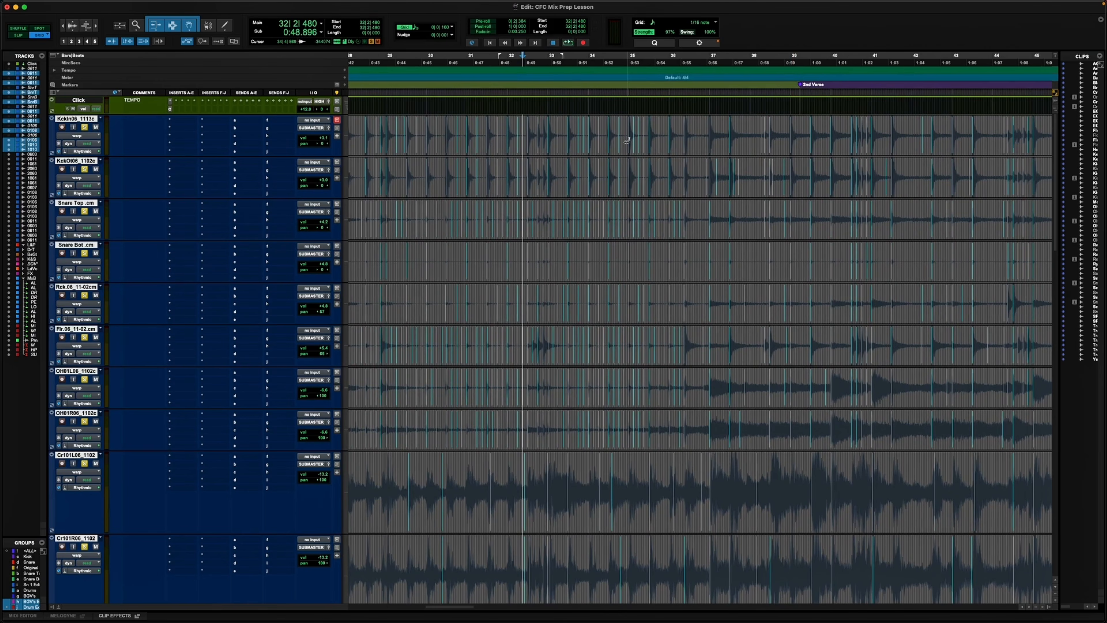
# Play the drums from 39|3|800 through the start of the second verse.
pyautogui.hscroll(3, 619, 139)
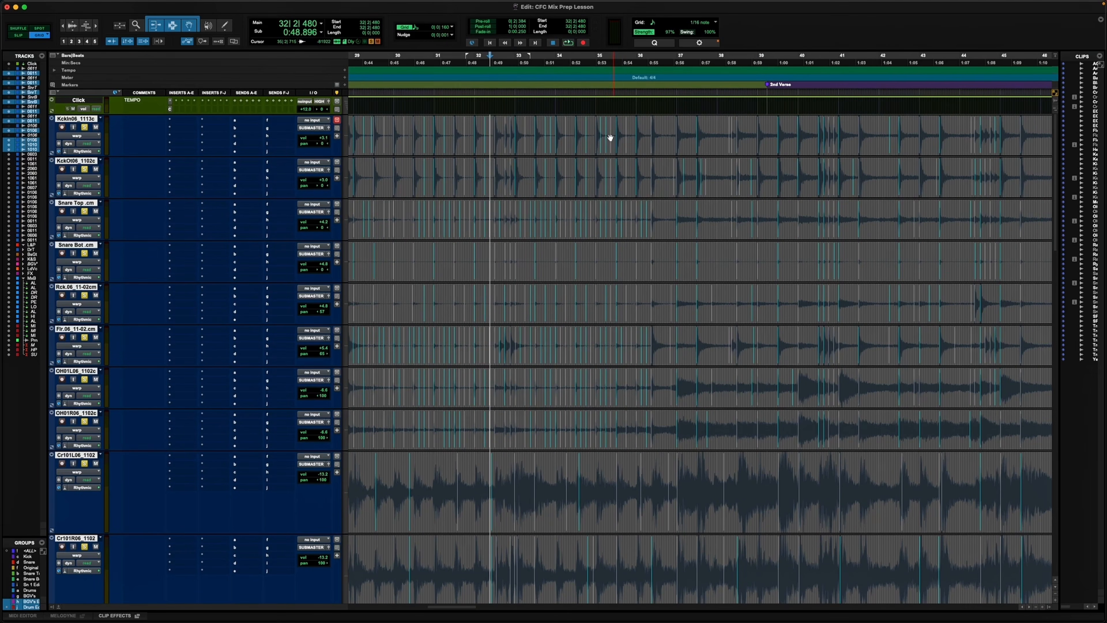
pyautogui.click(786, 130)
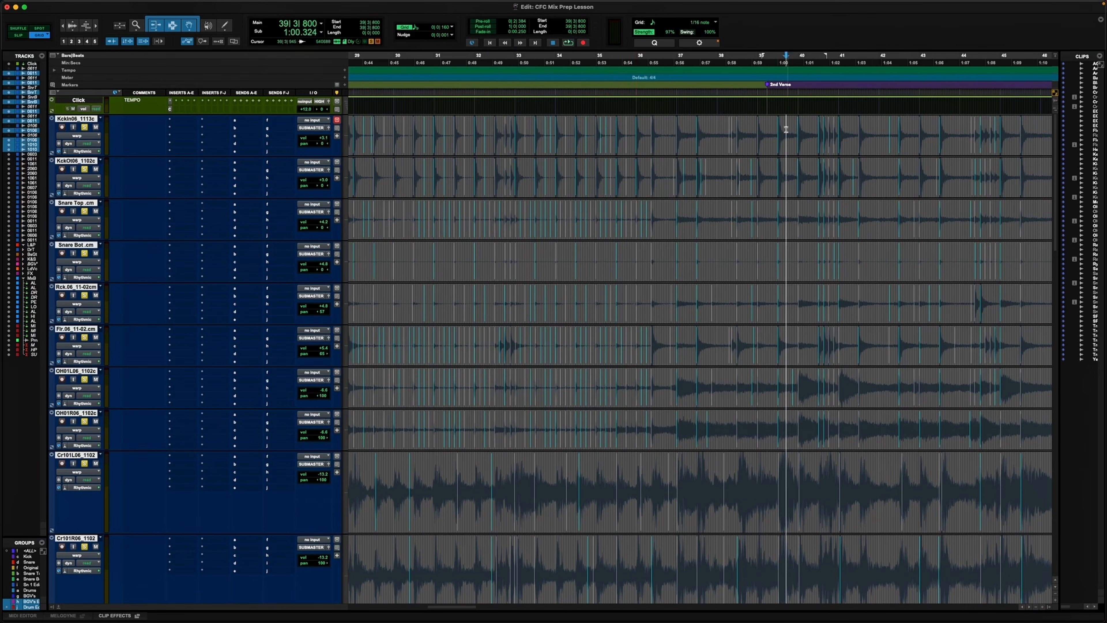
pyautogui.press('space')
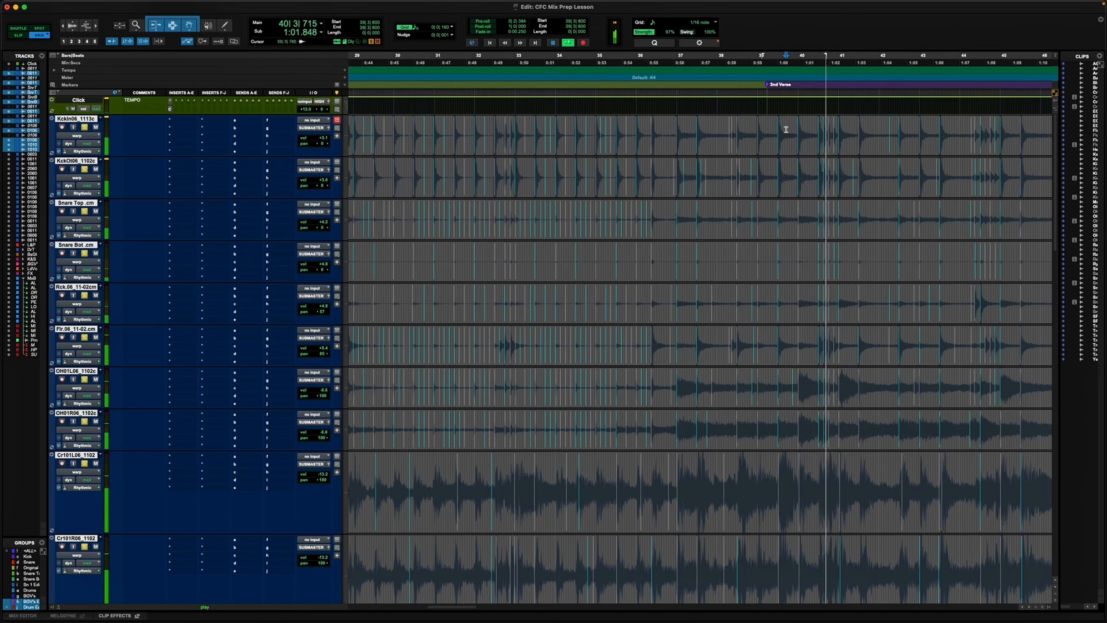
pyautogui.press('space')
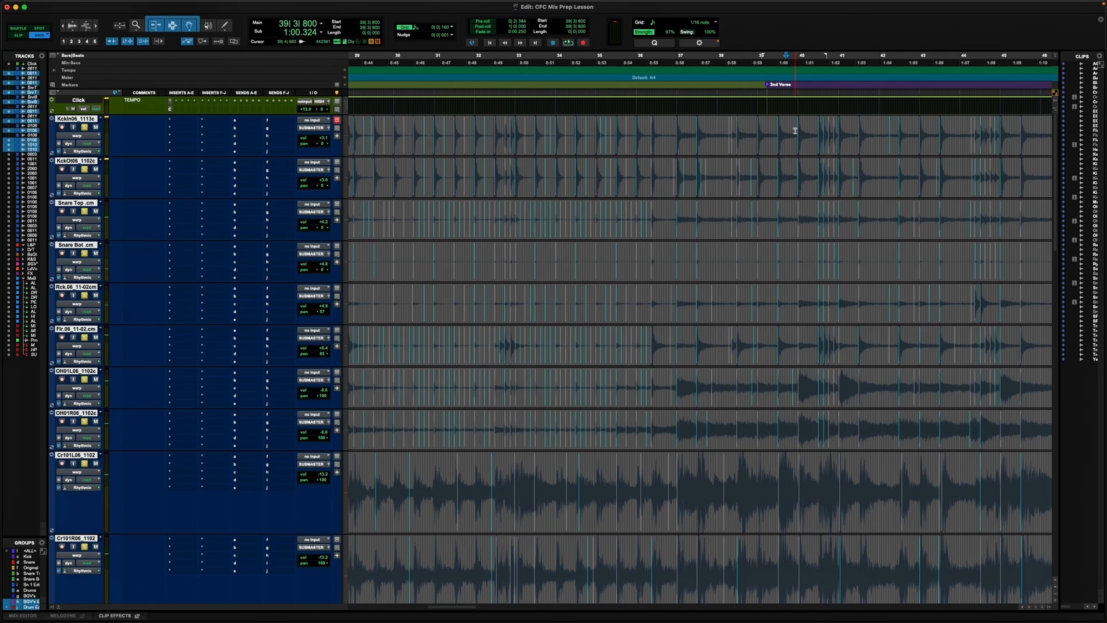
# Add a warp marker across the drum tracks at 39|4|800, just before the bar 40 kick hit.
pyautogui.click(795, 130)
pyautogui.press('super+bracketright')
pyautogui.press('super+bracketright')
pyautogui.press('super+bracketright')
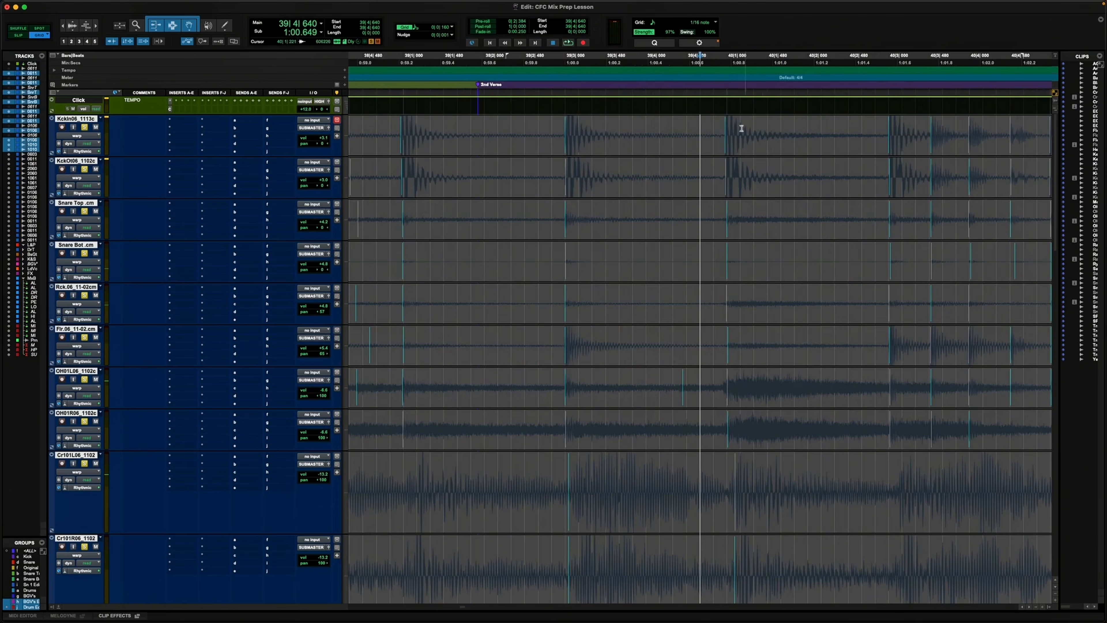
pyautogui.click(713, 127)
pyautogui.rightClick(715, 127)
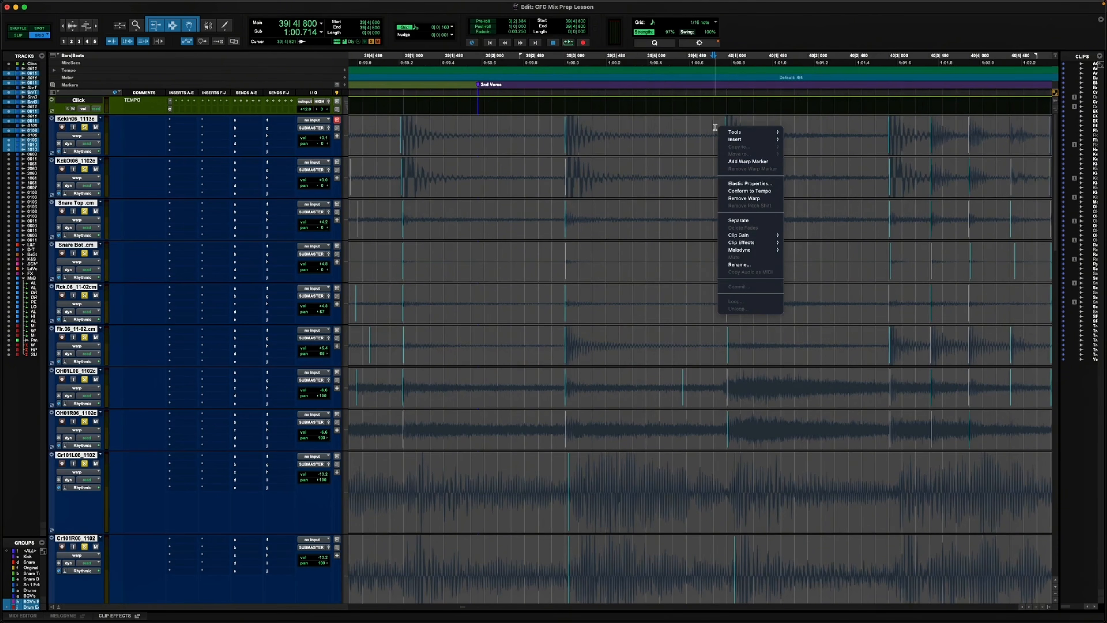
pyautogui.click(732, 161)
# Select the drum tracks from 20|4|320, just after the last earlier warp marker, up to just before the marker at 39|4|800.
pyautogui.moveTo(700, 131); pyautogui.dragTo(678, 128)
pyautogui.press('super+bracketleft')
pyautogui.keyDown('shift'); pyautogui.click(474, 130); pyautogui.keyUp('shift')
pyautogui.press('super+bracketleft')
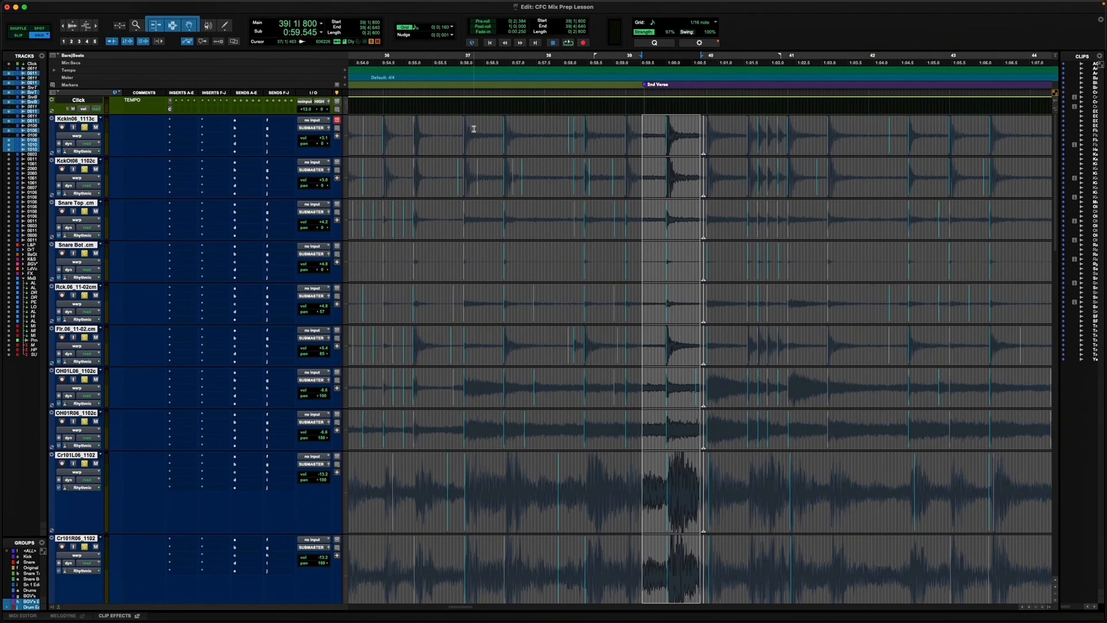
pyautogui.press('super+bracketleft')
pyautogui.hscroll(-10, 581, 133)
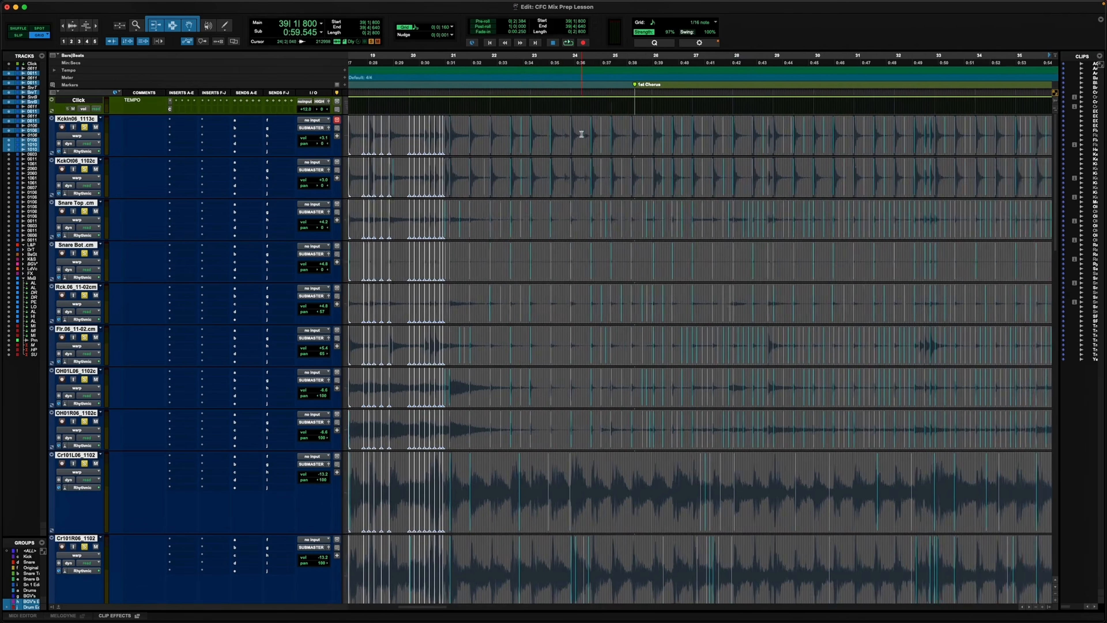
pyautogui.keyDown('shift'); pyautogui.click(507, 134); pyautogui.keyUp('shift')
pyautogui.keyDown('shift'); pyautogui.click(482, 136); pyautogui.keyUp('shift')
pyautogui.press('super+bracketright')
pyautogui.press('super+bracketright')
pyautogui.press('super+bracketright')
pyautogui.press('super+bracketright')
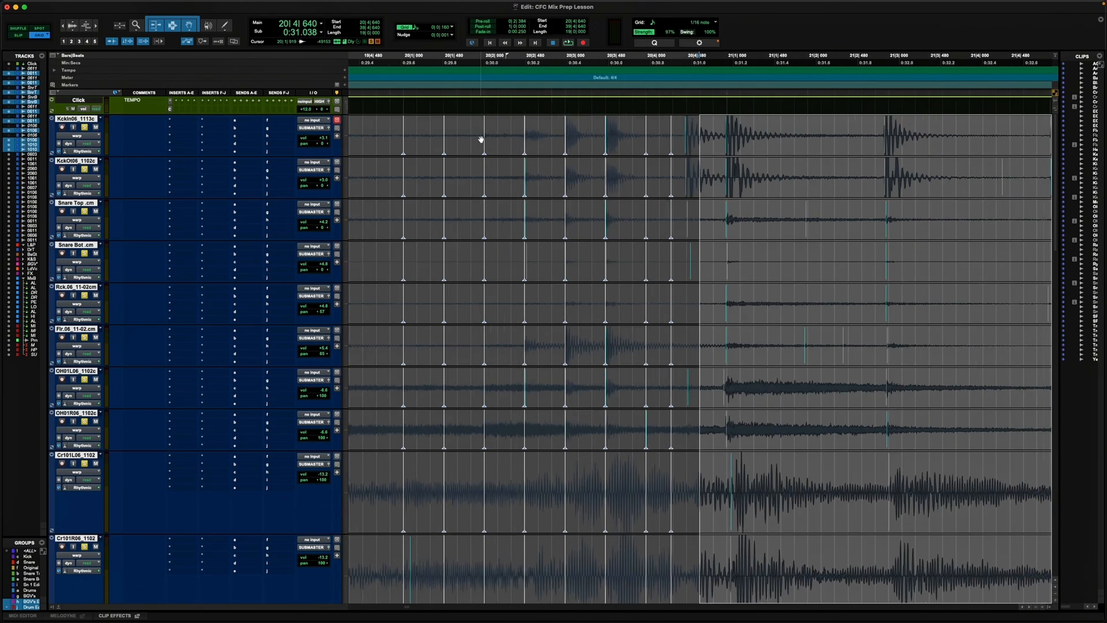
pyautogui.moveTo(667, 131); pyautogui.dragTo(653, 134)
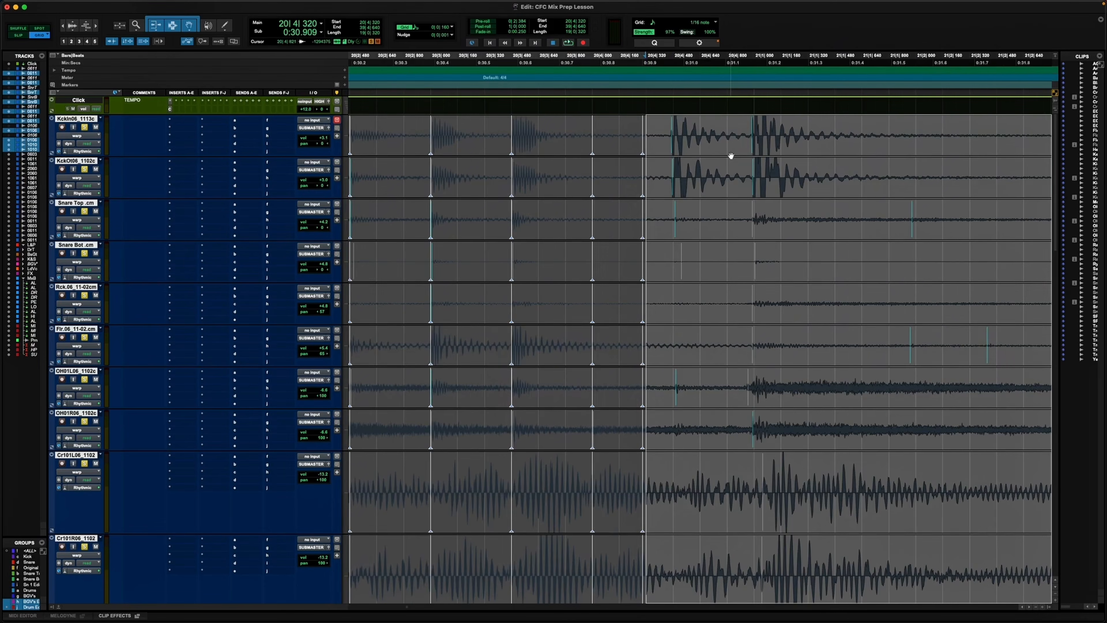
# Quantize the elastic audio events in the selected drum region to 1/16 notes.
pyautogui.press('super+bracketleft')
pyautogui.hotkey('alt', '0')
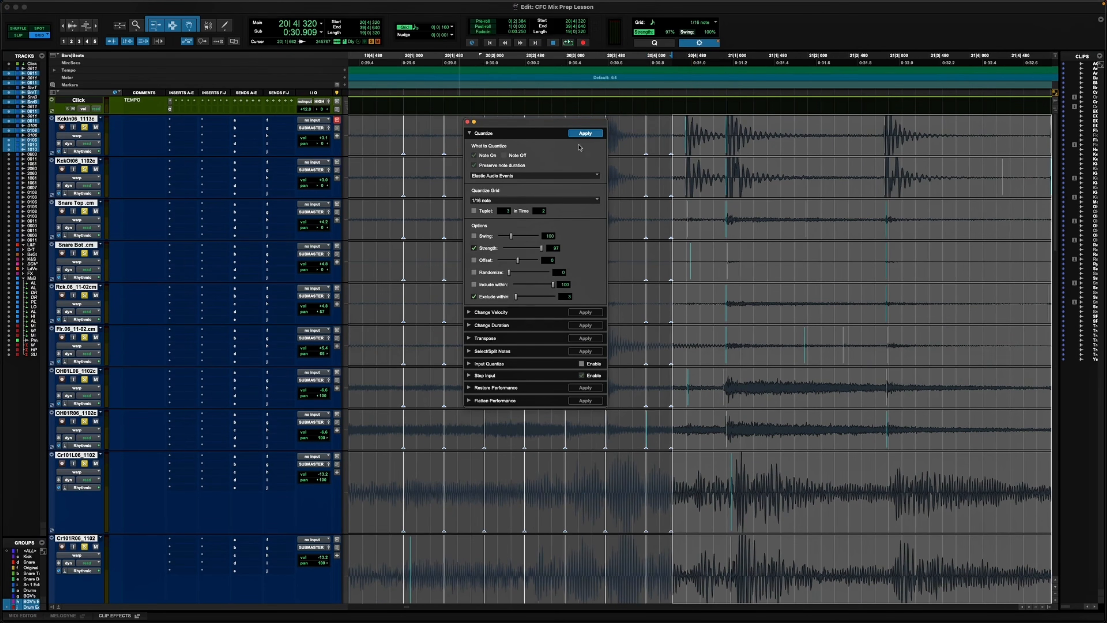
pyautogui.click(587, 136)
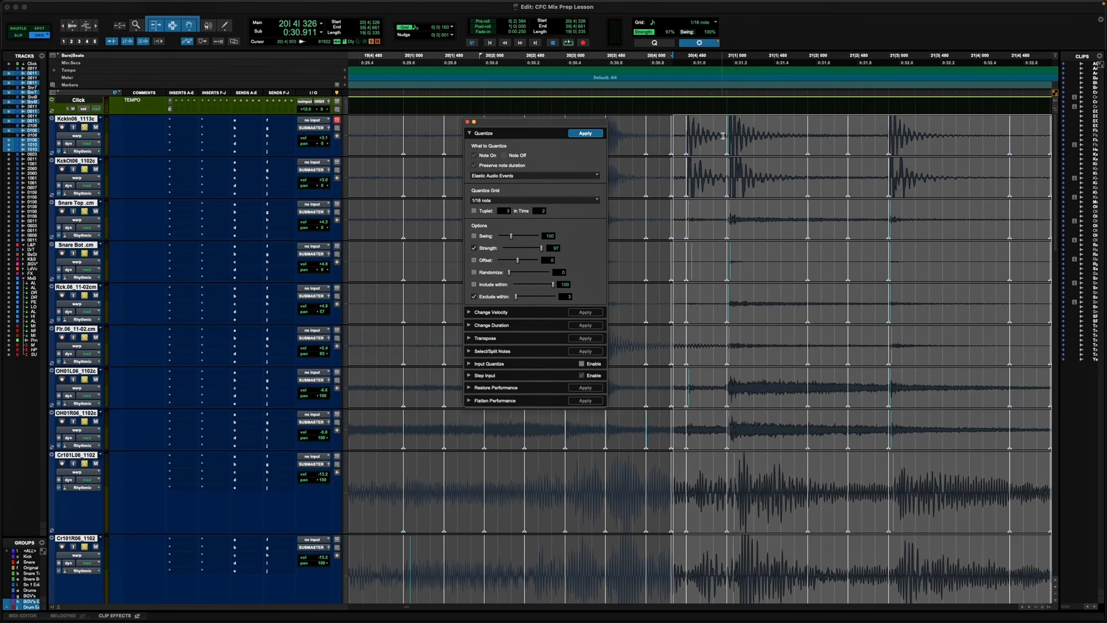
# Undo and redo the quantize twice to compare the kick hits around bar 21 before and after it.
pyautogui.press('super+z')
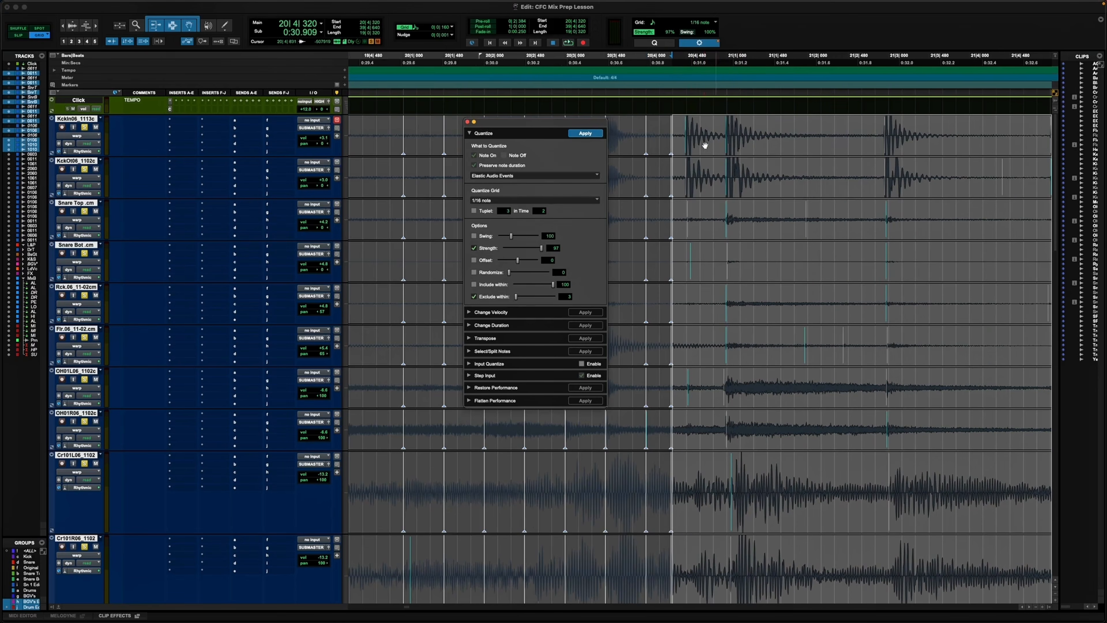
pyautogui.press('super+shift+z')
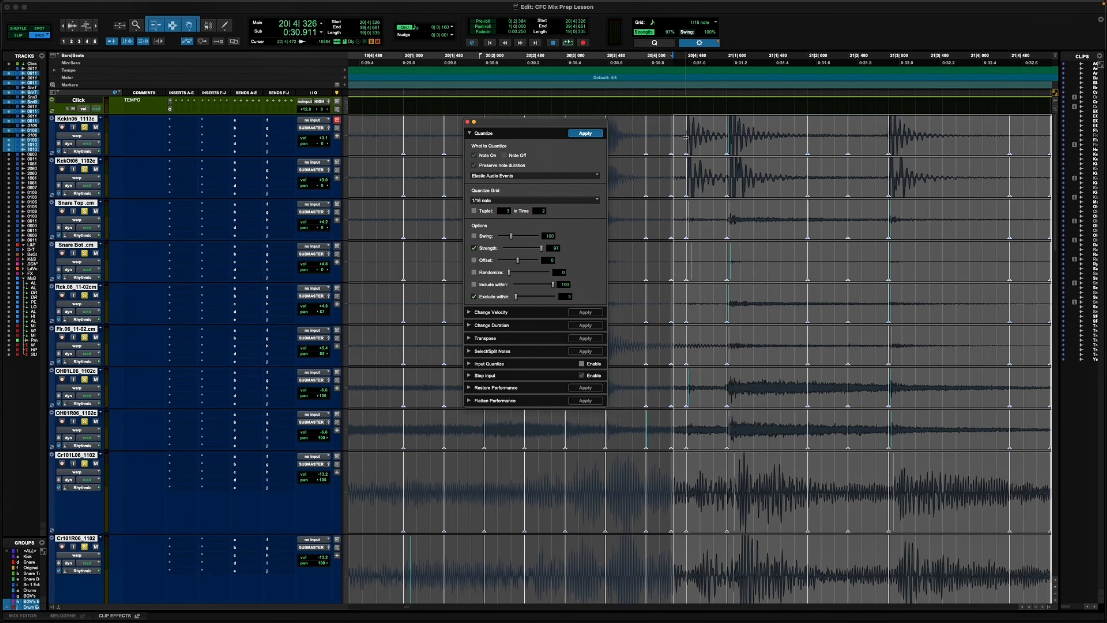
pyautogui.press('super+z')
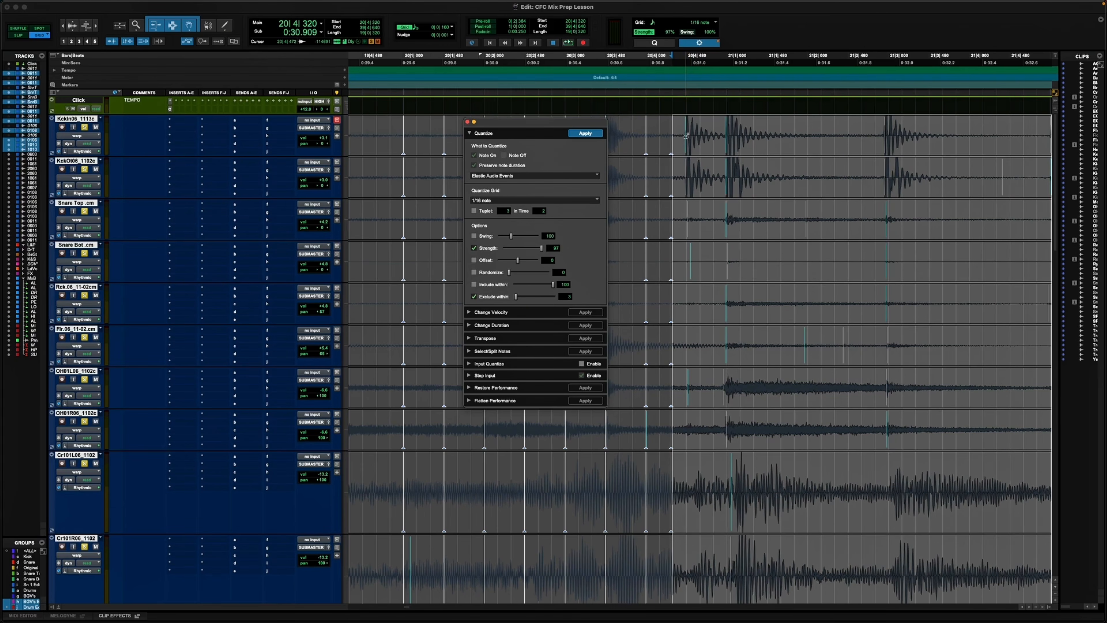
pyautogui.press('super+shift+z')
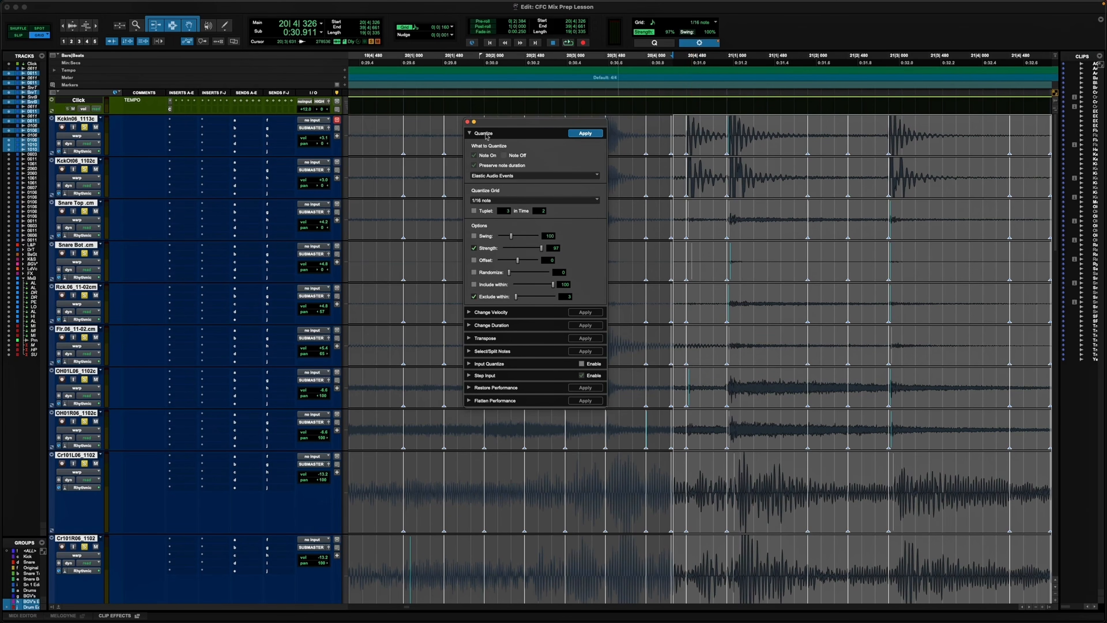
# Close the quantize settings and delete all warp markers on the drum tracks from the intro to the start of the second verse.
pyautogui.click(468, 122)
pyautogui.press('r')
pyautogui.press('r')
pyautogui.press('r')
pyautogui.press('r')
pyautogui.press('r')
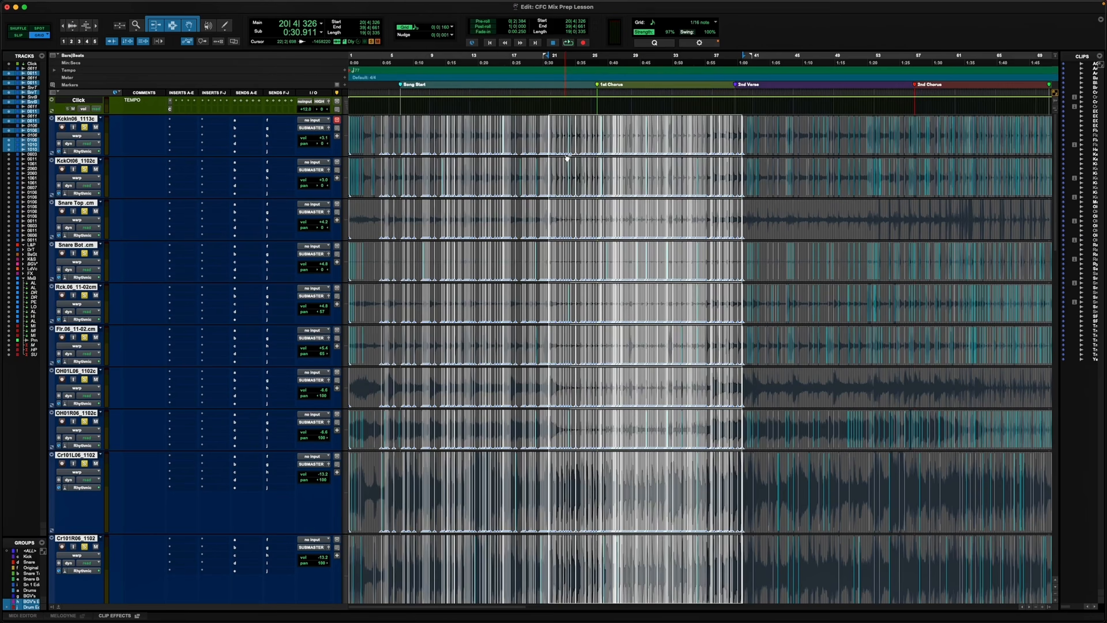
pyautogui.click(771, 136)
pyautogui.moveTo(750, 132); pyautogui.dragTo(375, 145)
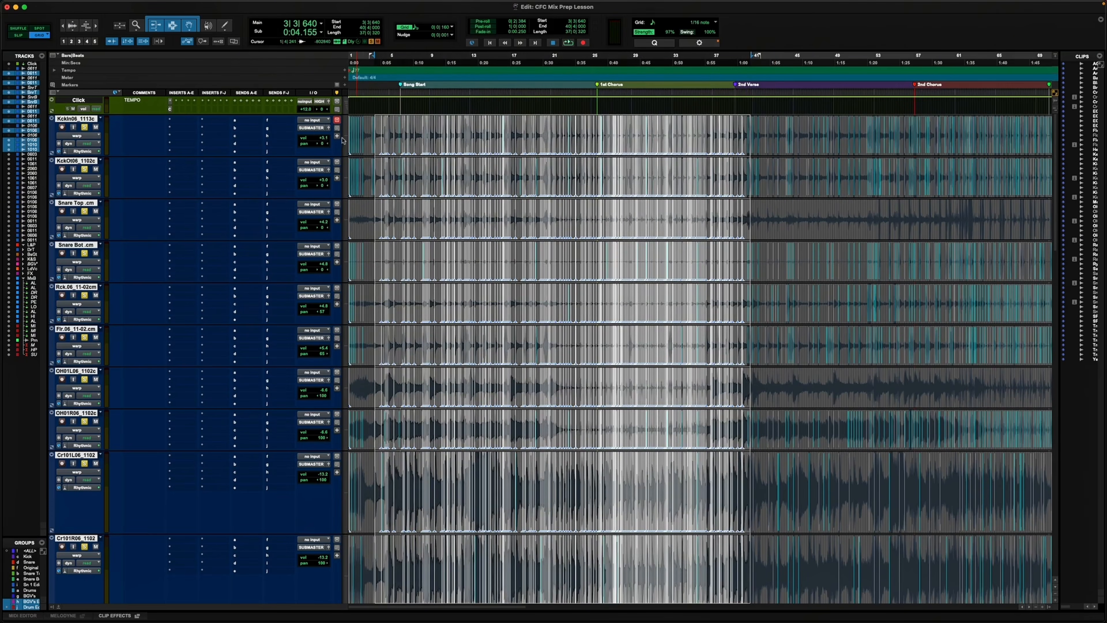
pyautogui.press('Delete')
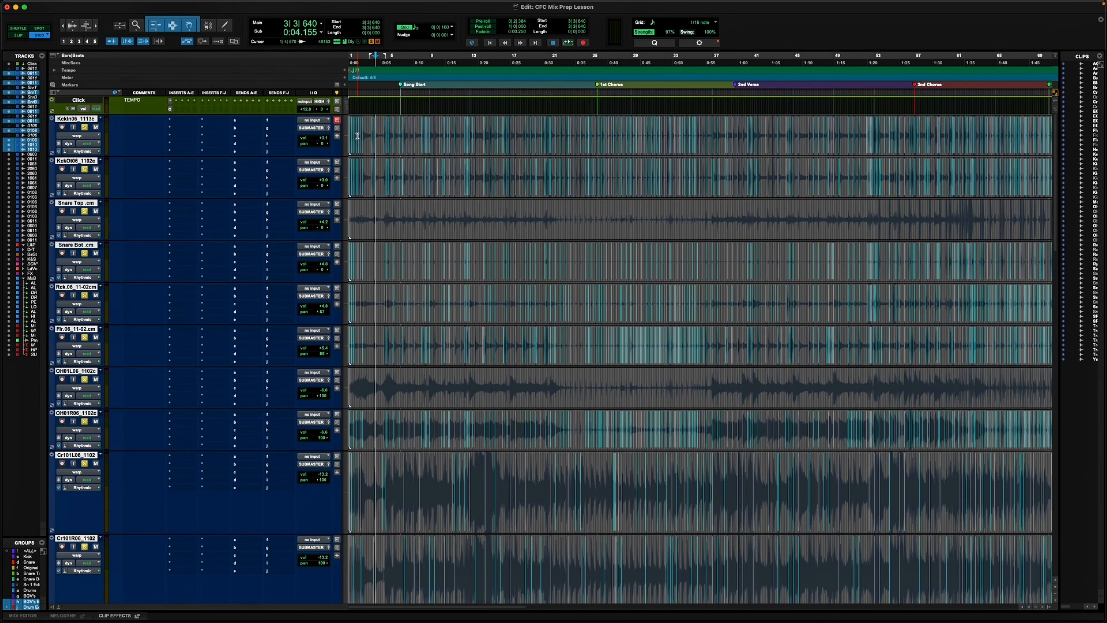
# Play the unwarped drum intro from 3|2|000.
pyautogui.click(380, 140)
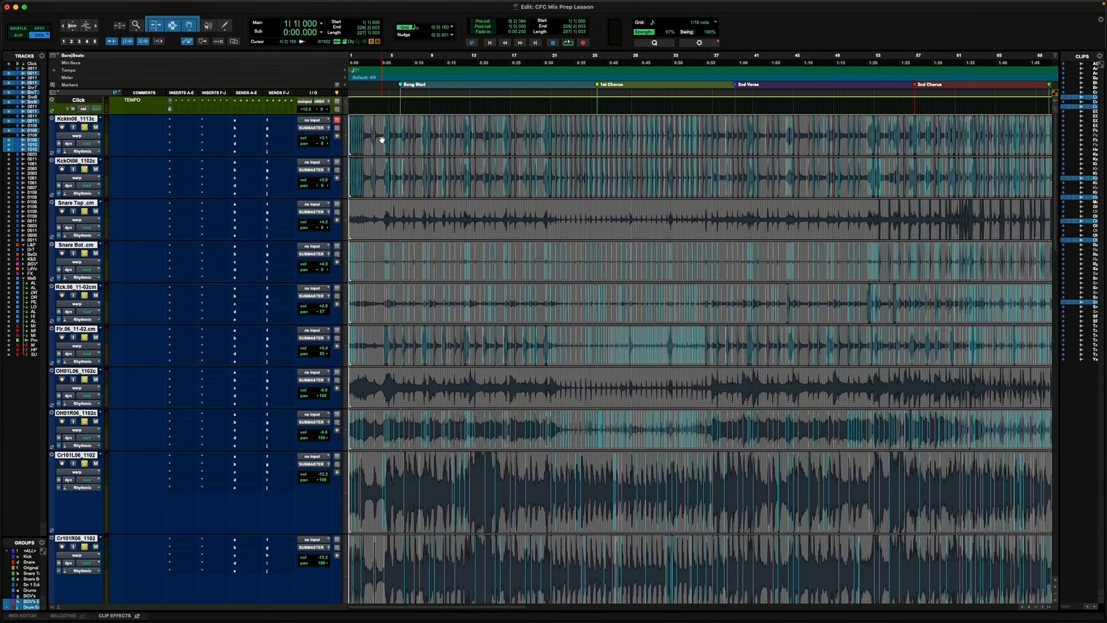
pyautogui.click(383, 127)
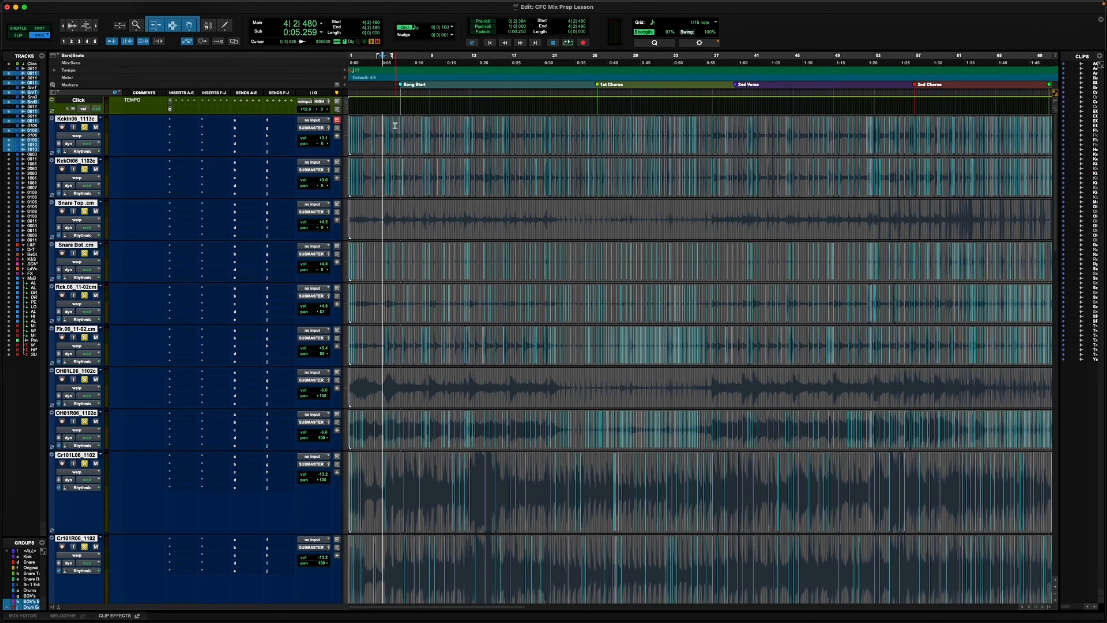
pyautogui.press('t')
pyautogui.press('t')
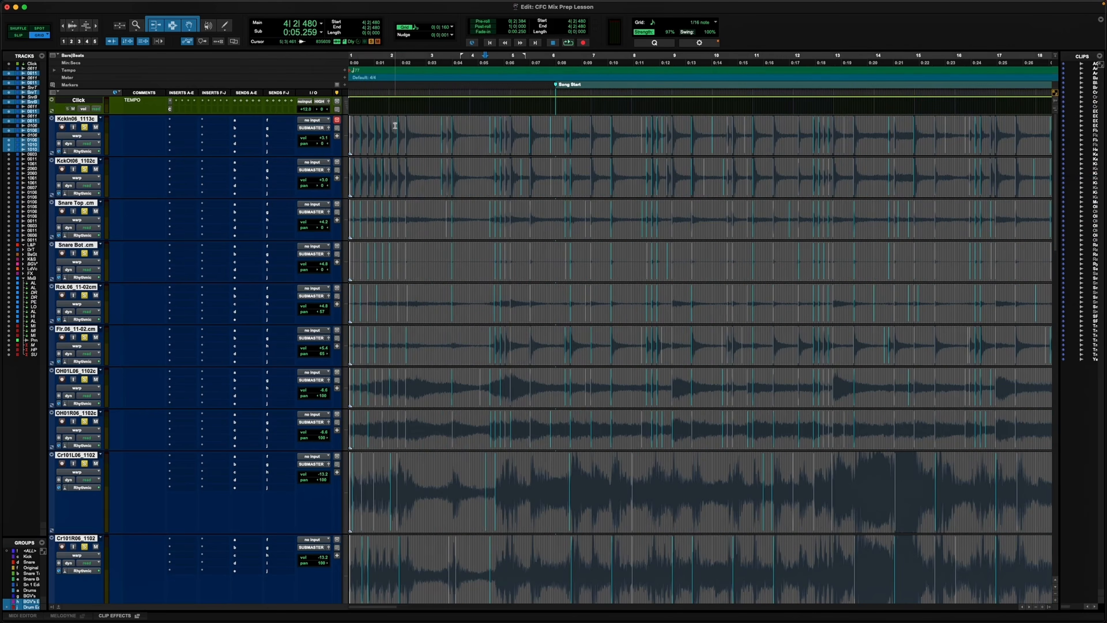
pyautogui.click(440, 130)
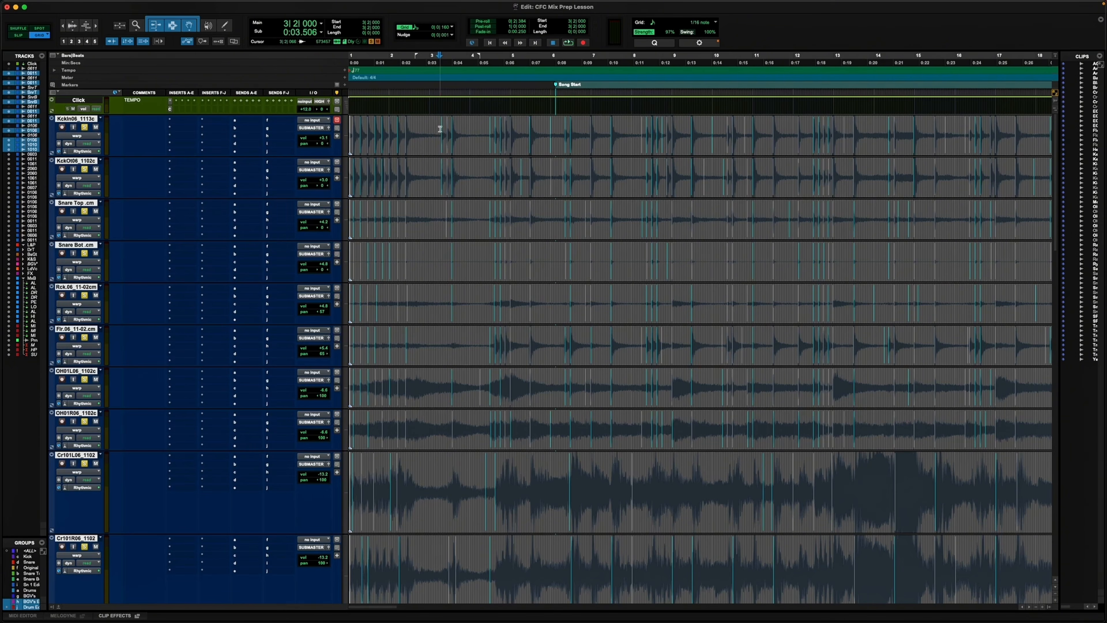
pyautogui.press('super+bracketright')
pyautogui.press('space')
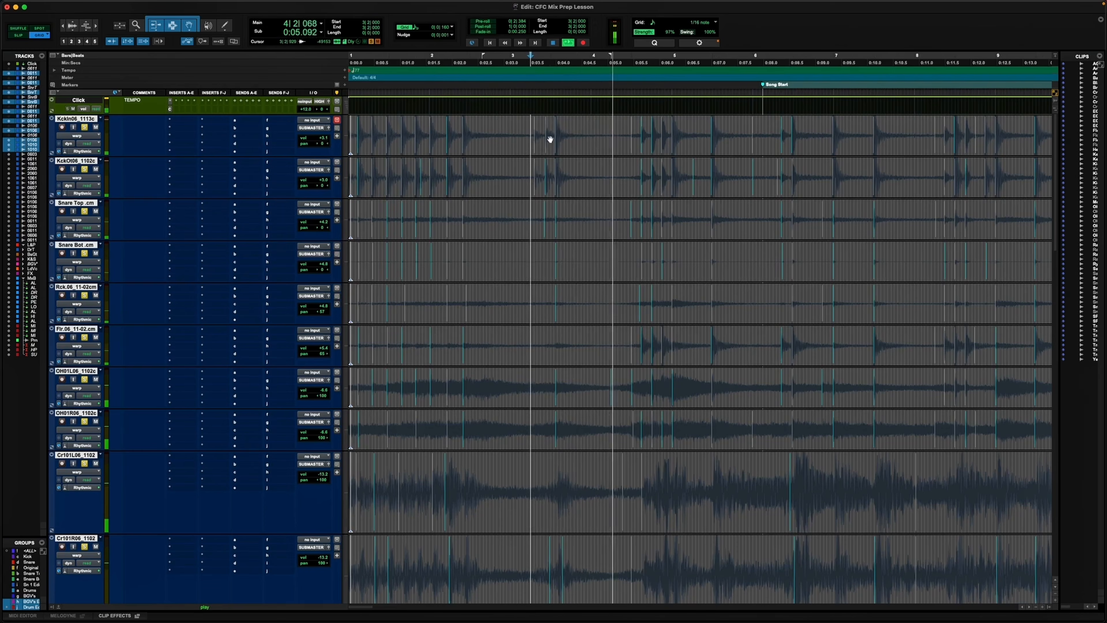
# Stop playback and add a warp marker across the drum tracks at 4|2|480, ahead of the drum pickup into bar 5.
pyautogui.hscroll(3, 613, 134)
pyautogui.click(540, 134)
pyautogui.press('space')
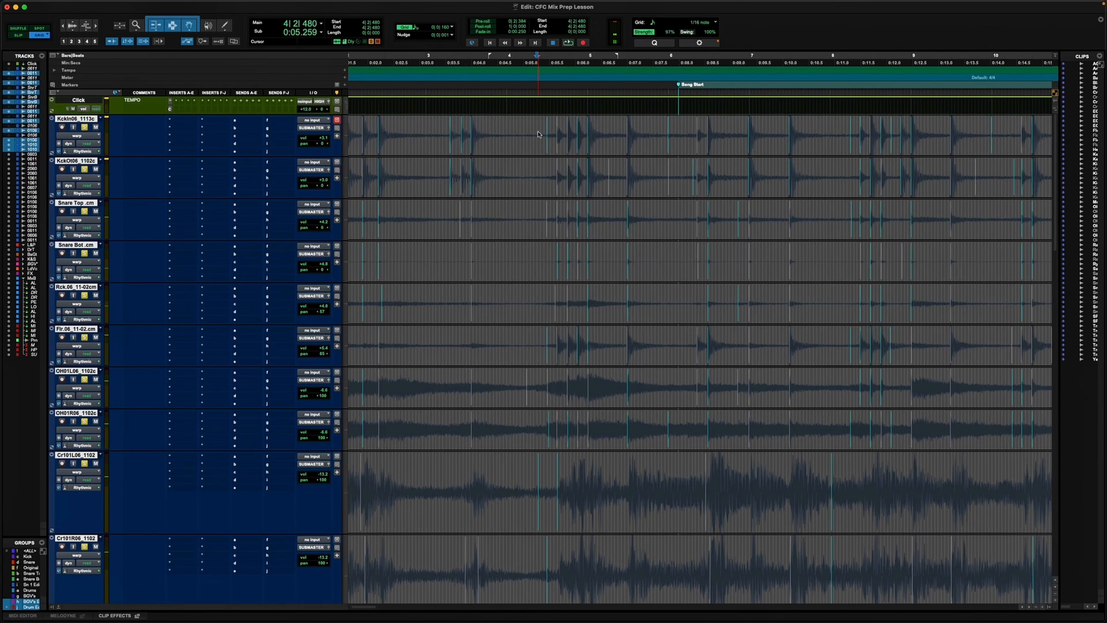
pyautogui.rightClick(539, 134)
pyautogui.click(561, 162)
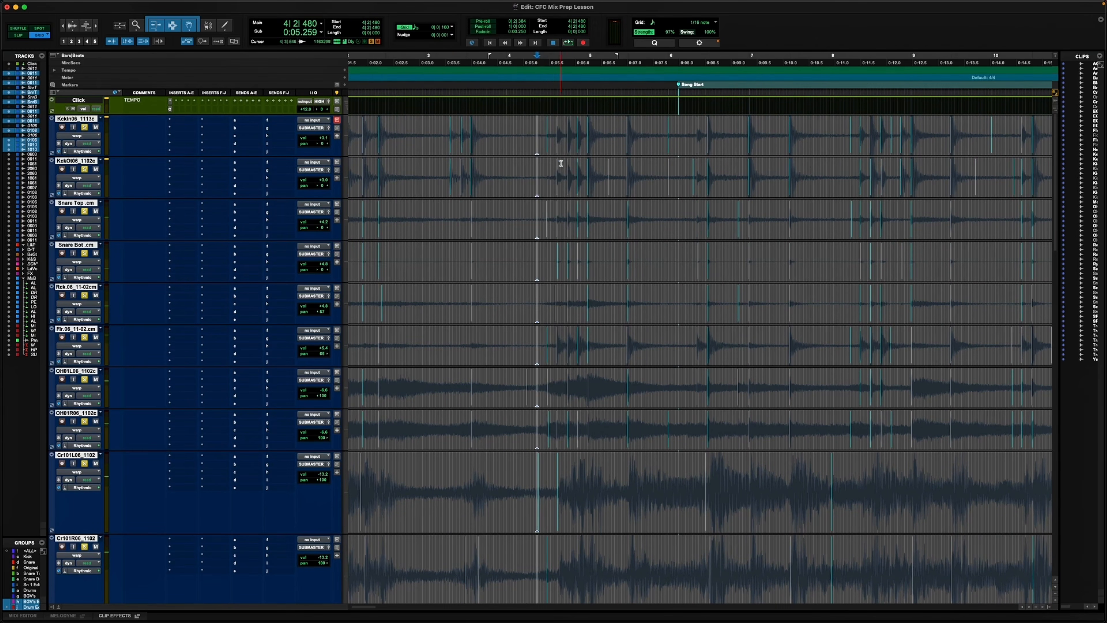
# Play the drums briefly from 20|1|320 to check the end of the first verse section.
pyautogui.click(552, 144)
pyautogui.press('super+bracketleft')
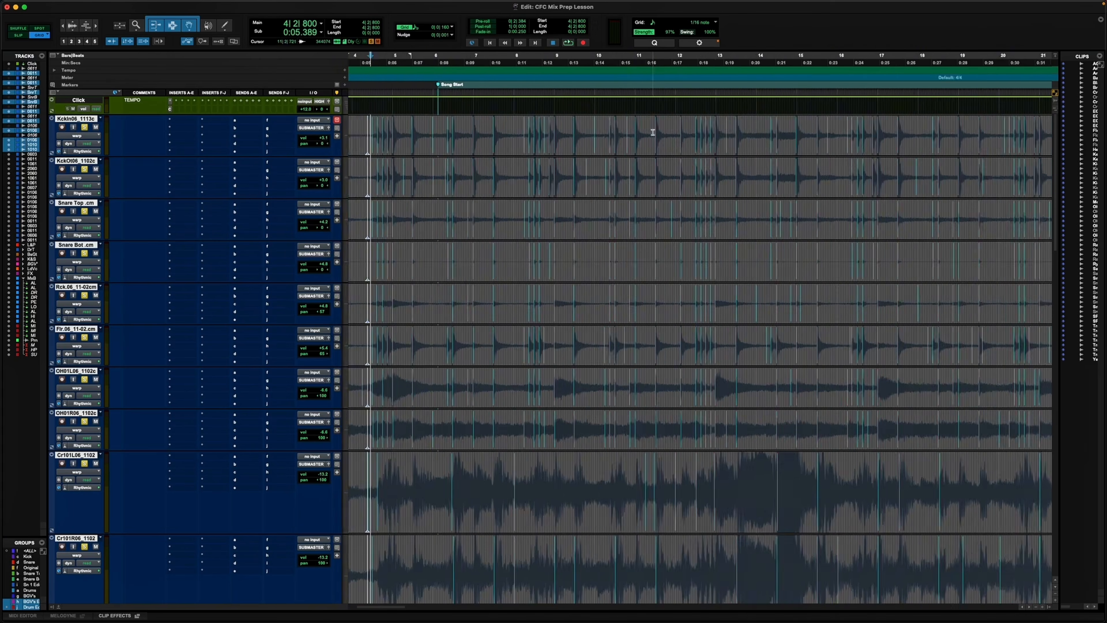
pyautogui.press('super+bracketleft')
pyautogui.click(734, 129)
pyautogui.press('space')
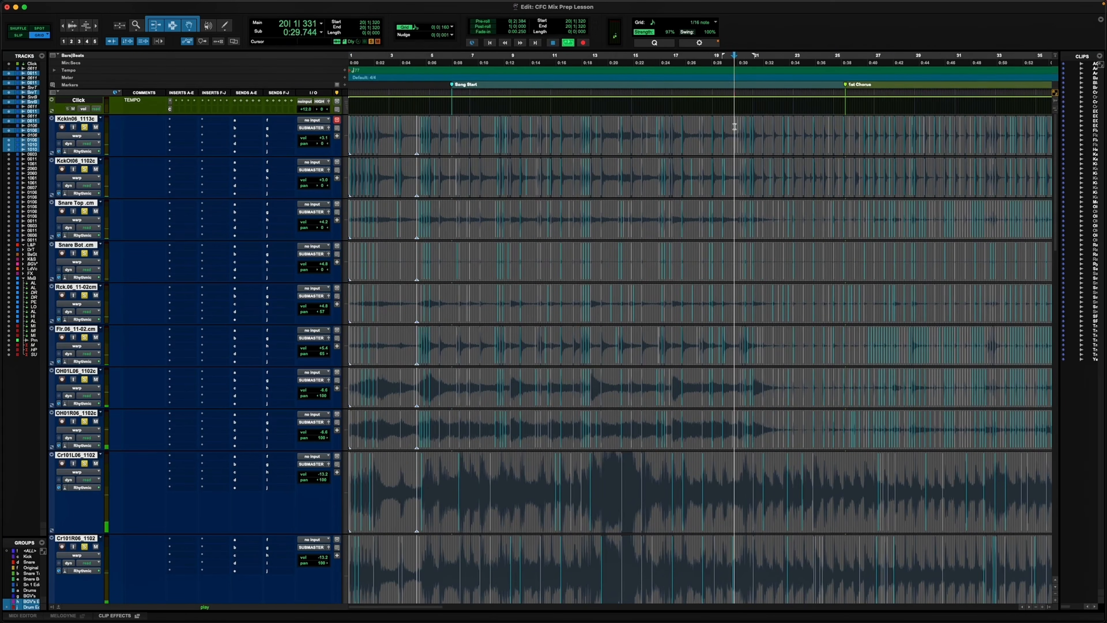
pyautogui.press('space')
# Add a warp marker across the drum tracks at 20|4|320, just before the bar 21 kick hit.
pyautogui.press('super+bracketright')
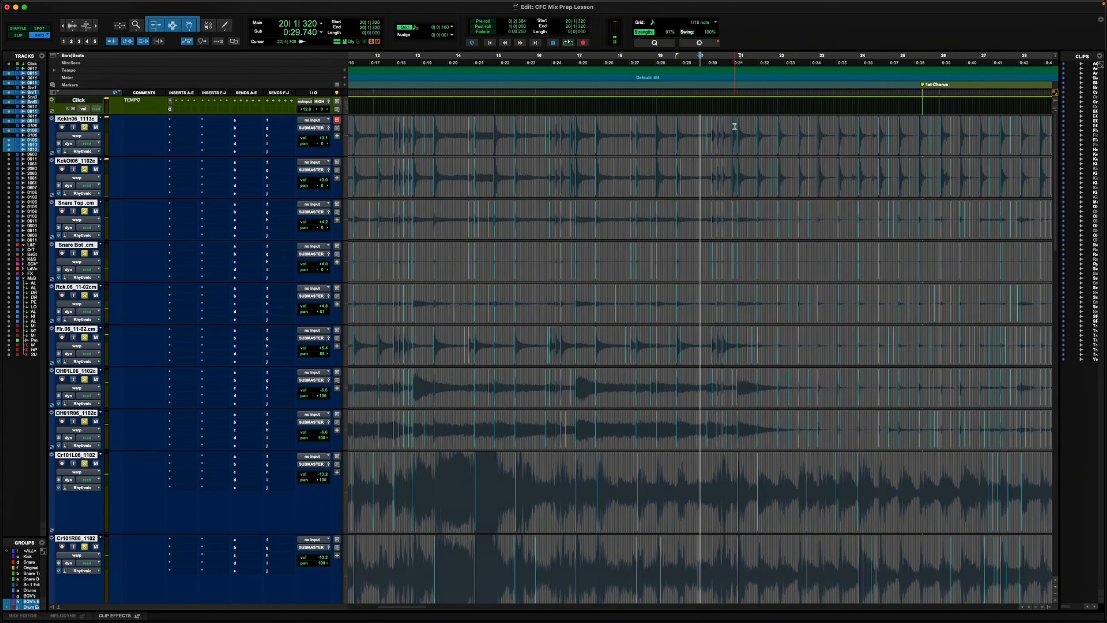
pyautogui.hscroll(3, 734, 128)
pyautogui.click(627, 130)
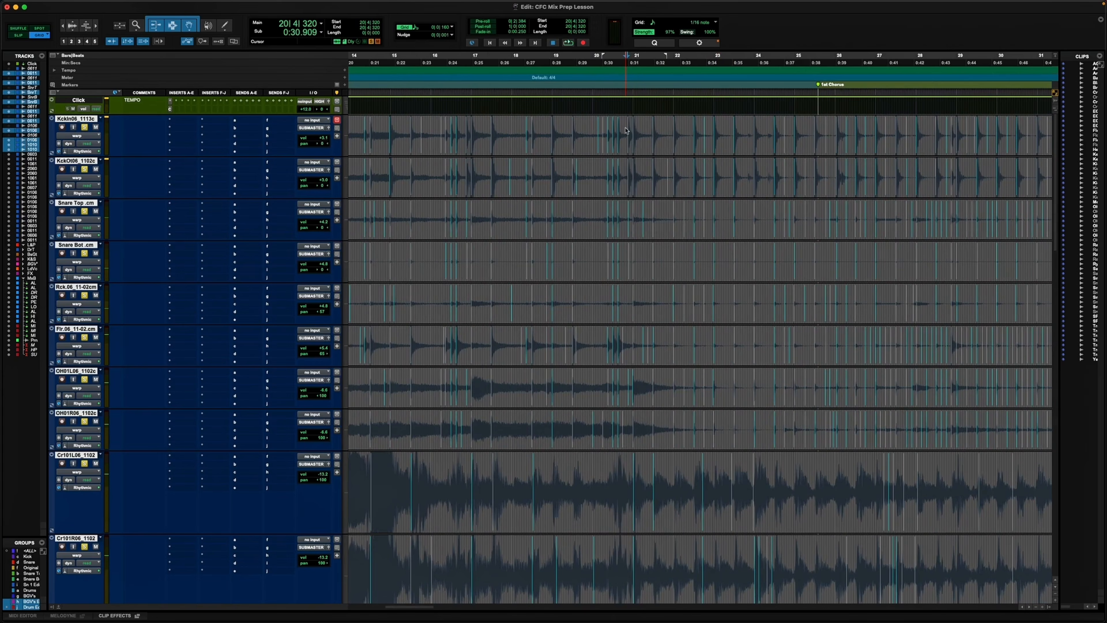
pyautogui.rightClick(626, 130)
pyautogui.click(654, 163)
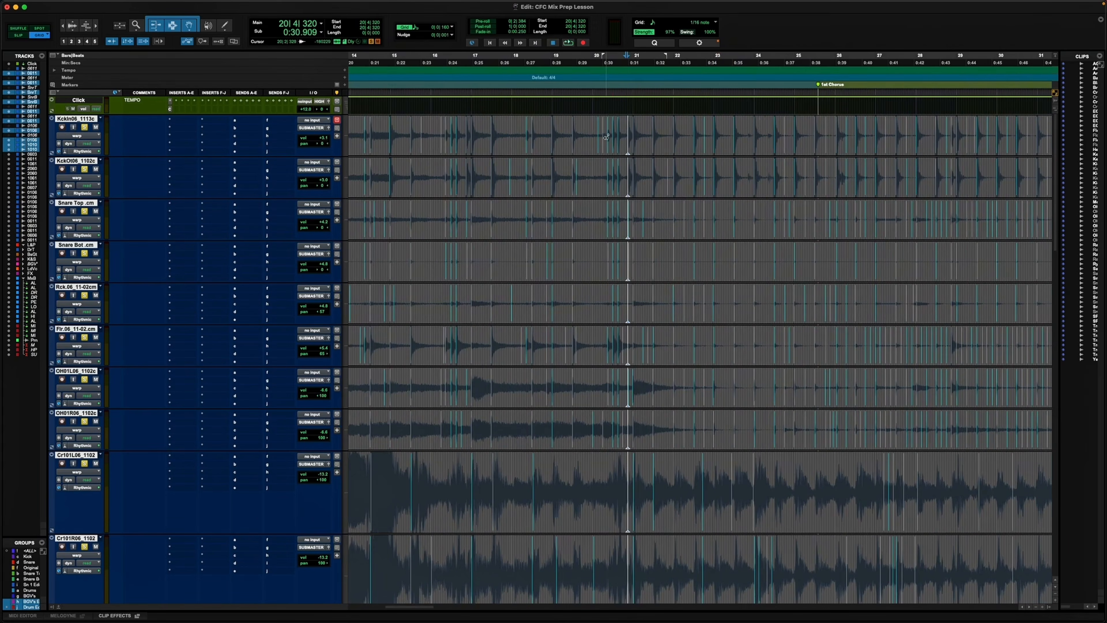
# Add a warp marker across the drum tracks on the kick hit at bar 5 beat 1, aligned to the grid.
pyautogui.press('super+bracketleft')
pyautogui.hscroll(-4, 652, 128)
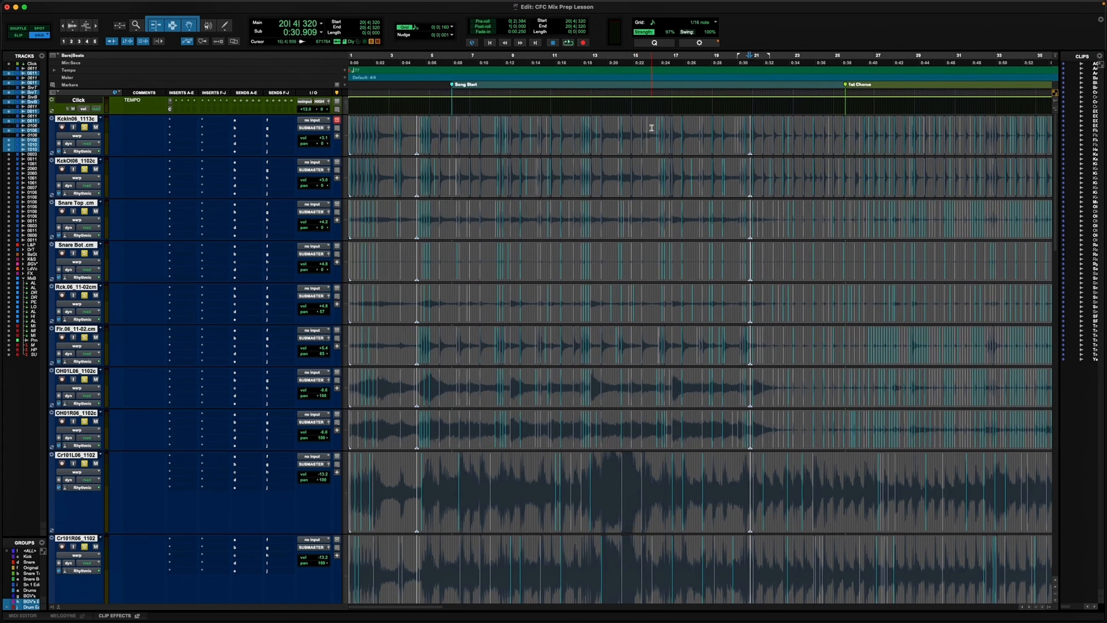
pyautogui.click(427, 131)
pyautogui.press('t')
pyautogui.press('t')
pyautogui.press('t')
pyautogui.press('t')
pyautogui.hscroll(4, 453, 135)
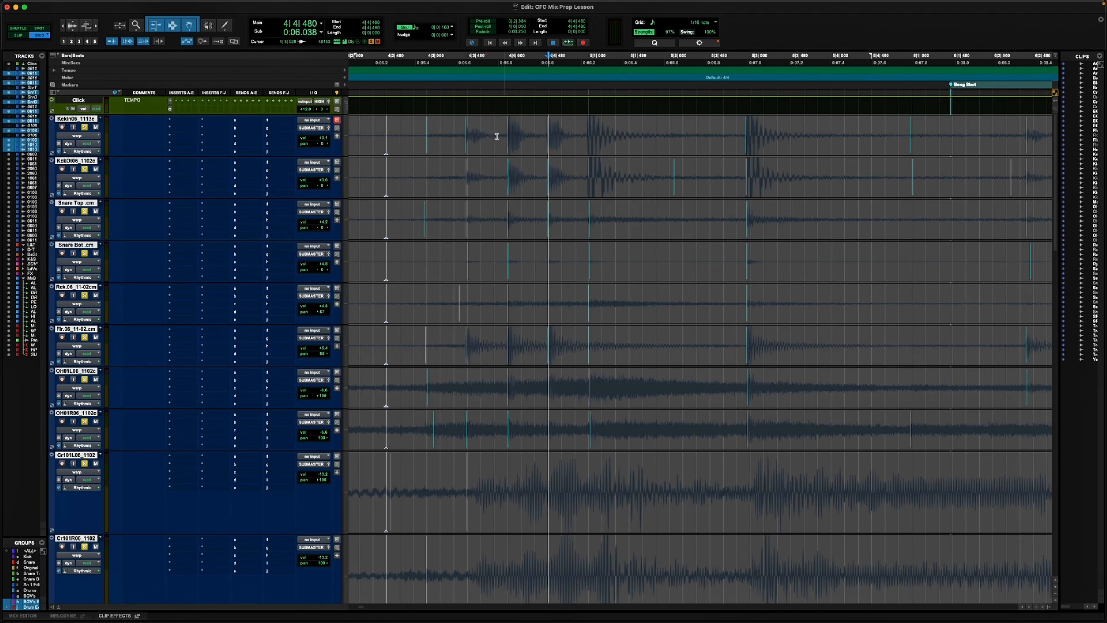
pyautogui.hscroll(2, 591, 143)
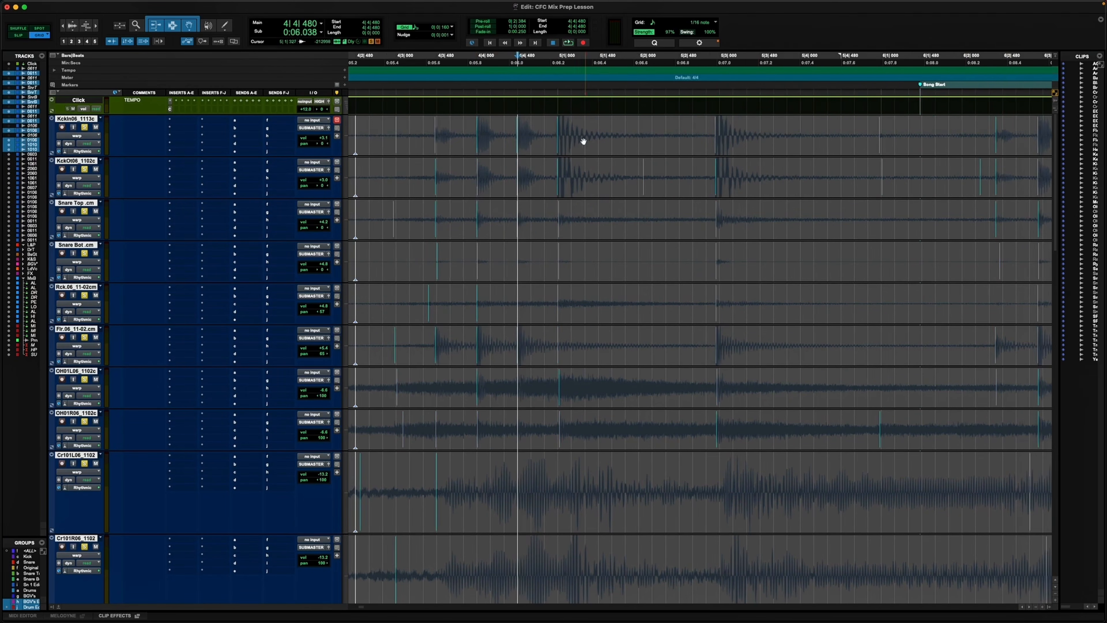
pyautogui.press('r')
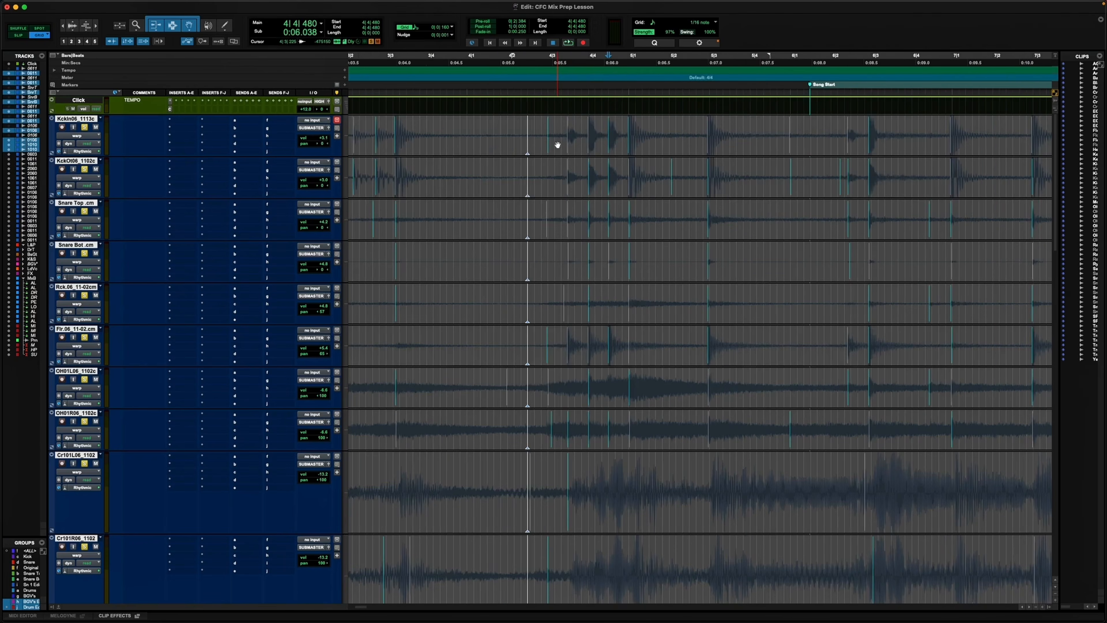
pyautogui.hscroll(3, 556, 146)
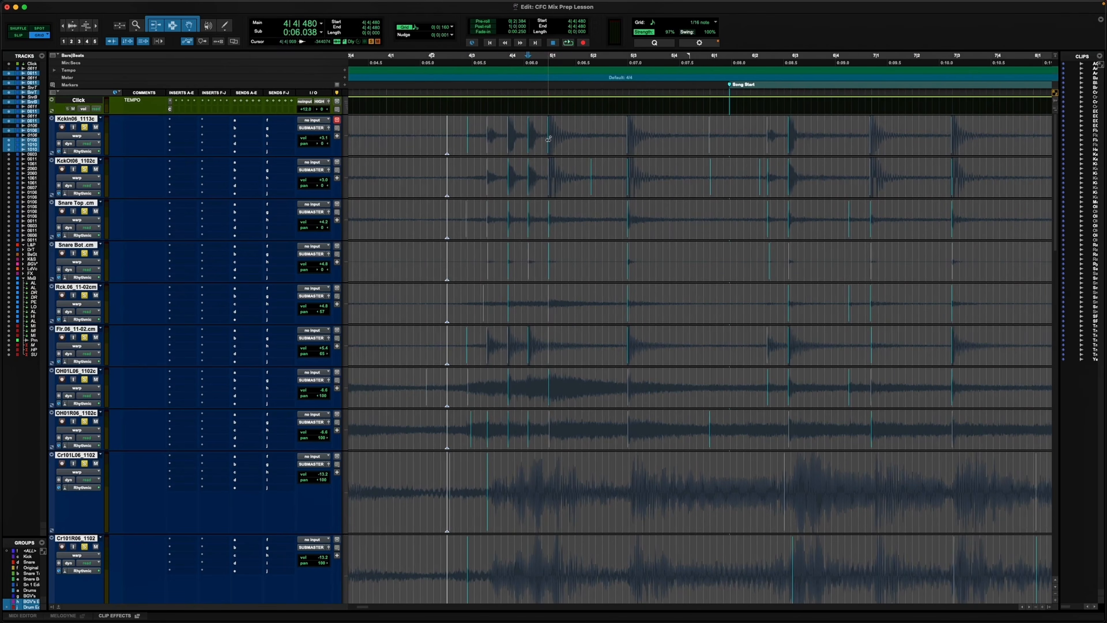
pyautogui.doubleClick(548, 139)
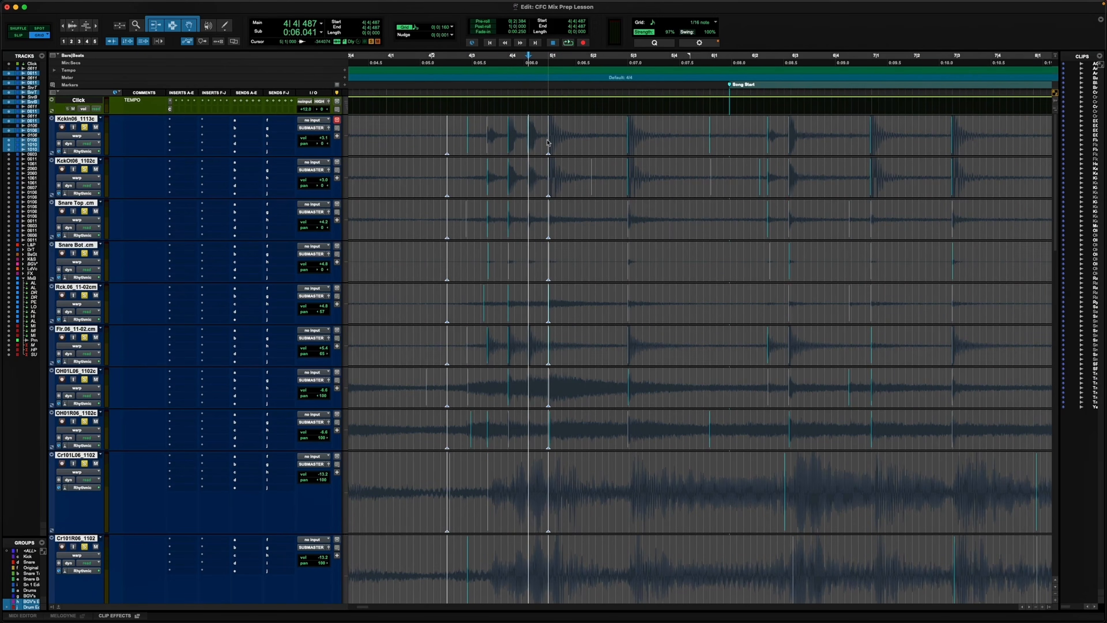
# Add grid-aligned warp markers on the drum hits at 5|3, 6|3, 7|1 and 7|3.
pyautogui.doubleClick(627, 139)
pyautogui.doubleClick(790, 144)
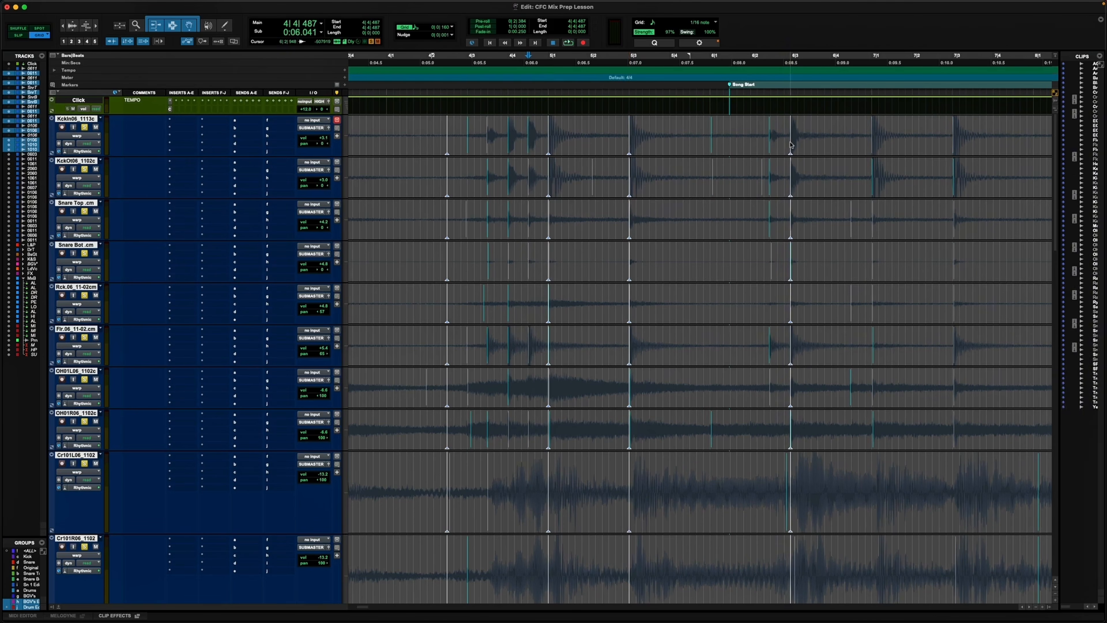
pyautogui.doubleClick(873, 141)
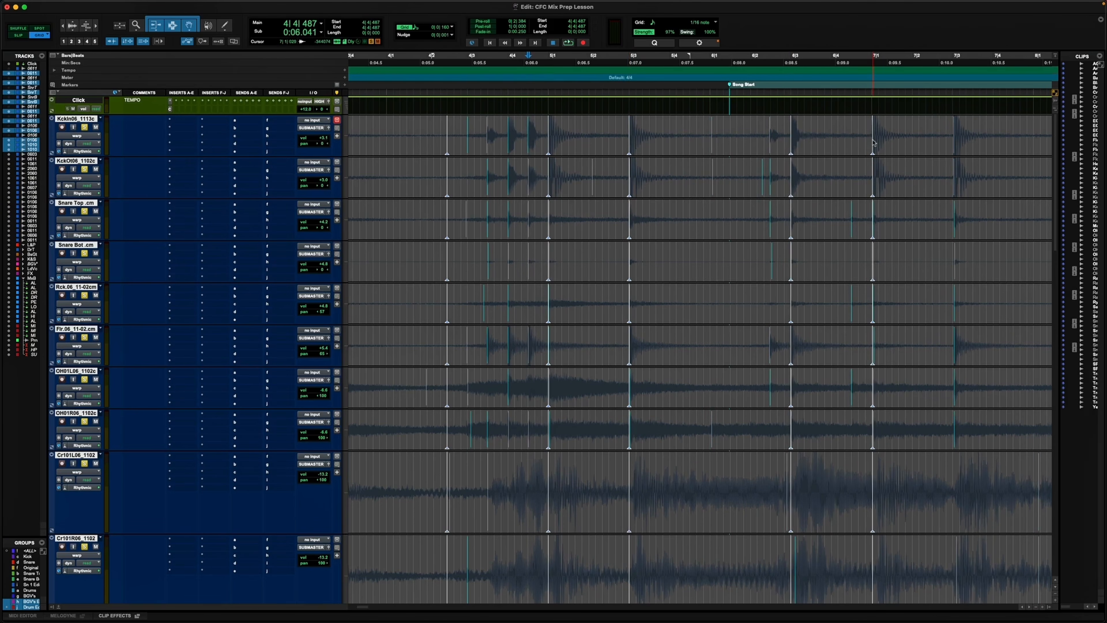
pyautogui.doubleClick(954, 142)
# Undo and redo the last two warp markers to compare the bar 7 hits before and after warping.
pyautogui.hscroll(3, 905, 133)
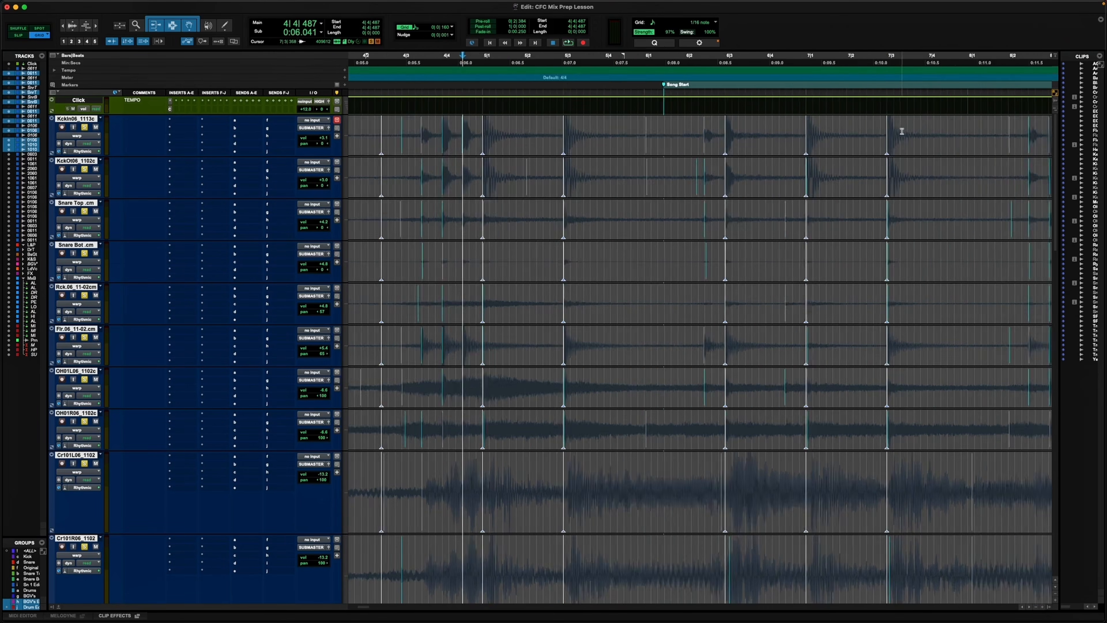
pyautogui.hscroll(8, 902, 131)
pyautogui.hscroll(4, 869, 137)
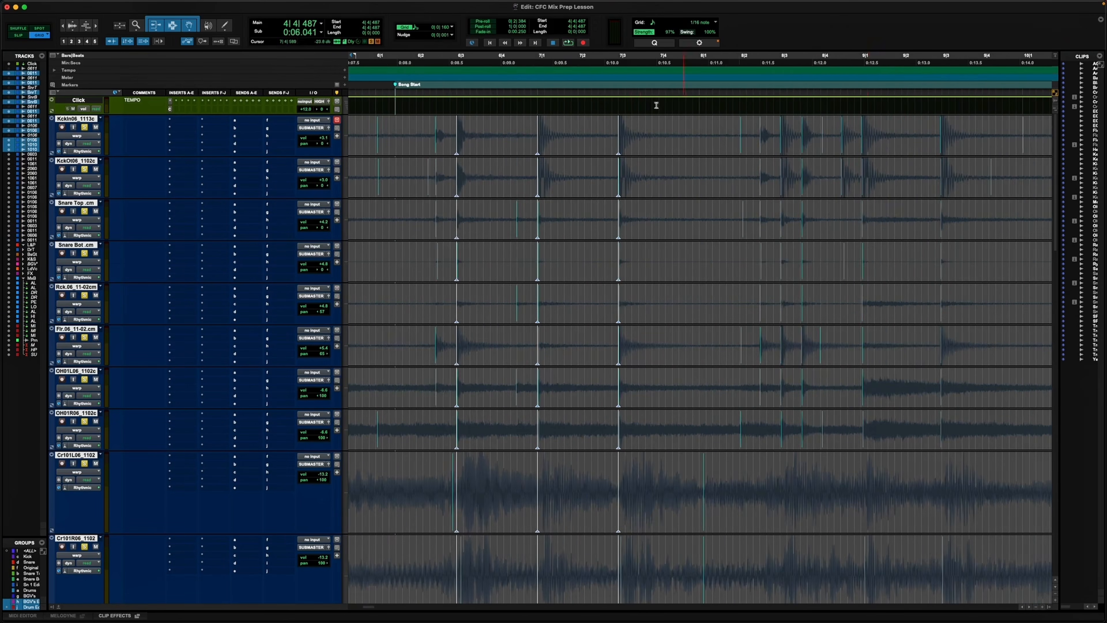
pyautogui.press('super+z')
pyautogui.press('super+z')
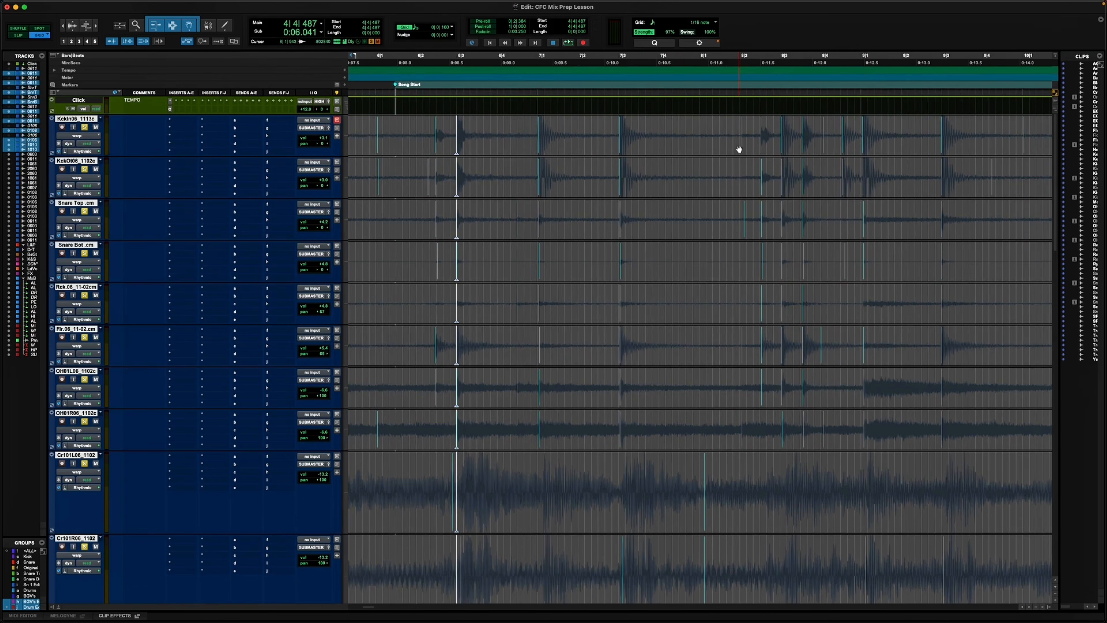
pyautogui.press('super+shift+z')
pyautogui.press('super+shift+z')
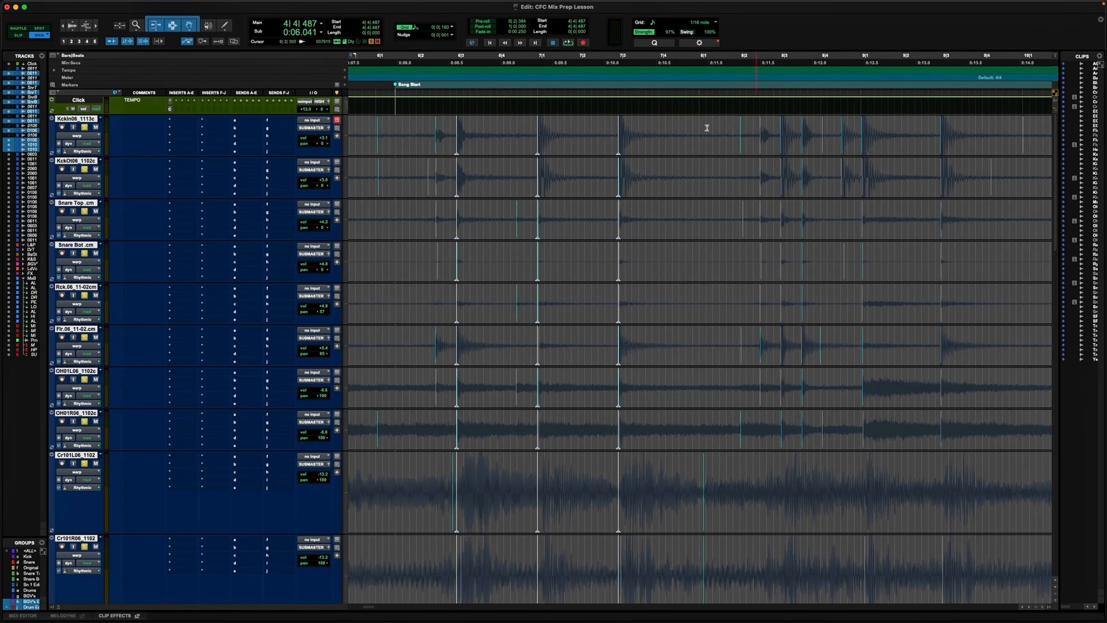
# Add a grid-aligned warp marker across the drum tracks on the kick hit at the bar 9 downbeat.
pyautogui.hscroll(9, 636, 135)
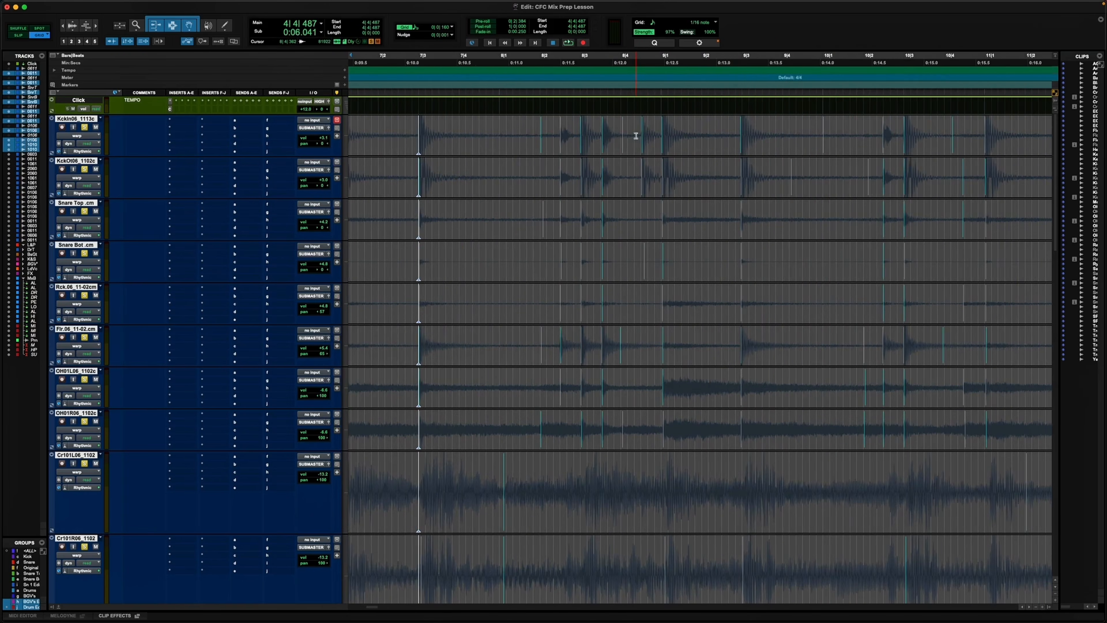
pyautogui.click(662, 146)
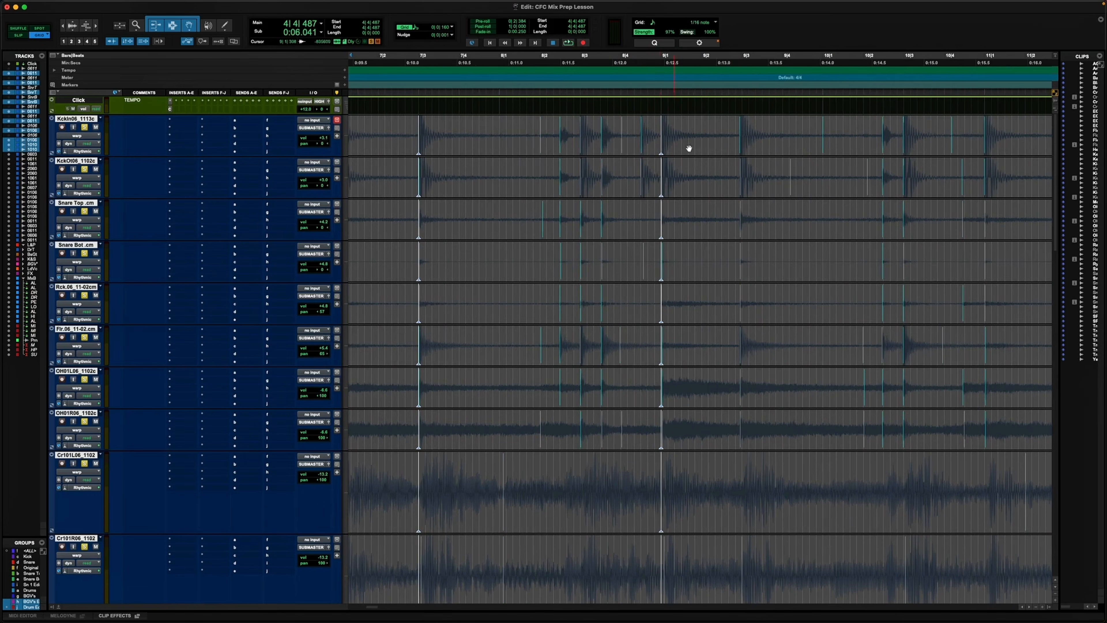
# Add grid-aligned warp markers across the drum tracks on the hits at 9|3, 10|3, 11|1 and 11|3.
pyautogui.click(742, 143)
pyautogui.hscroll(11, 782, 141)
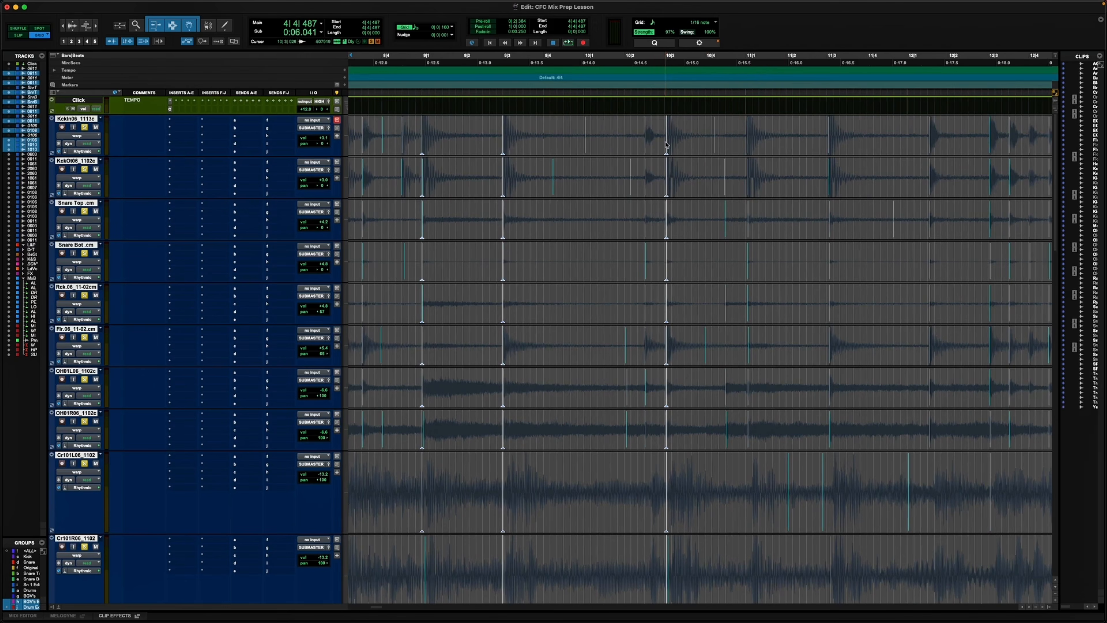
pyautogui.click(664, 142)
pyautogui.click(746, 141)
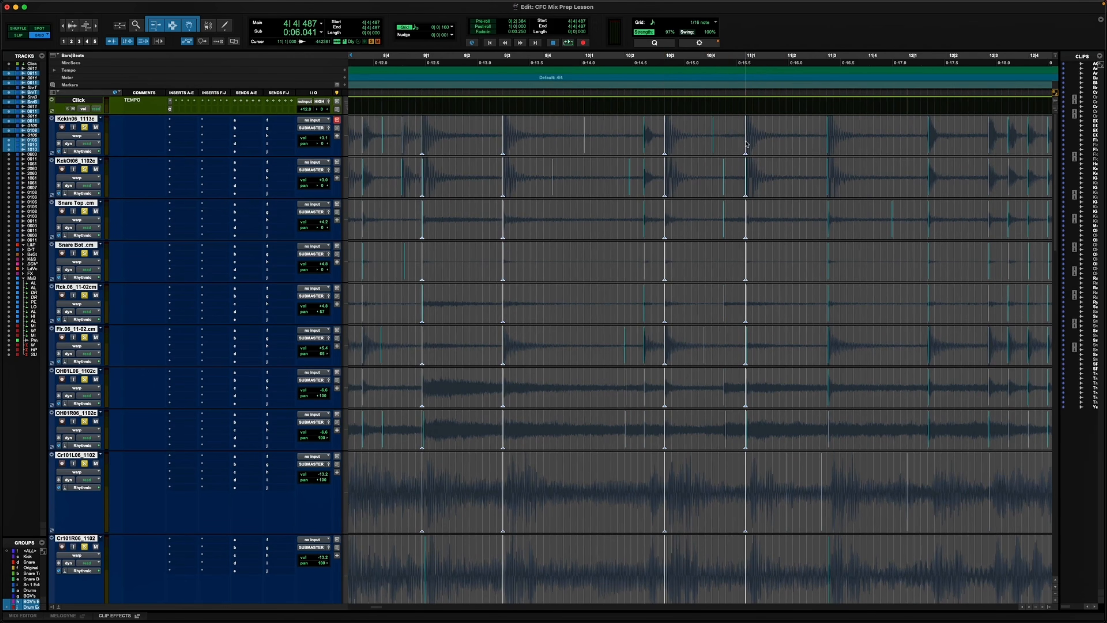
pyautogui.click(827, 142)
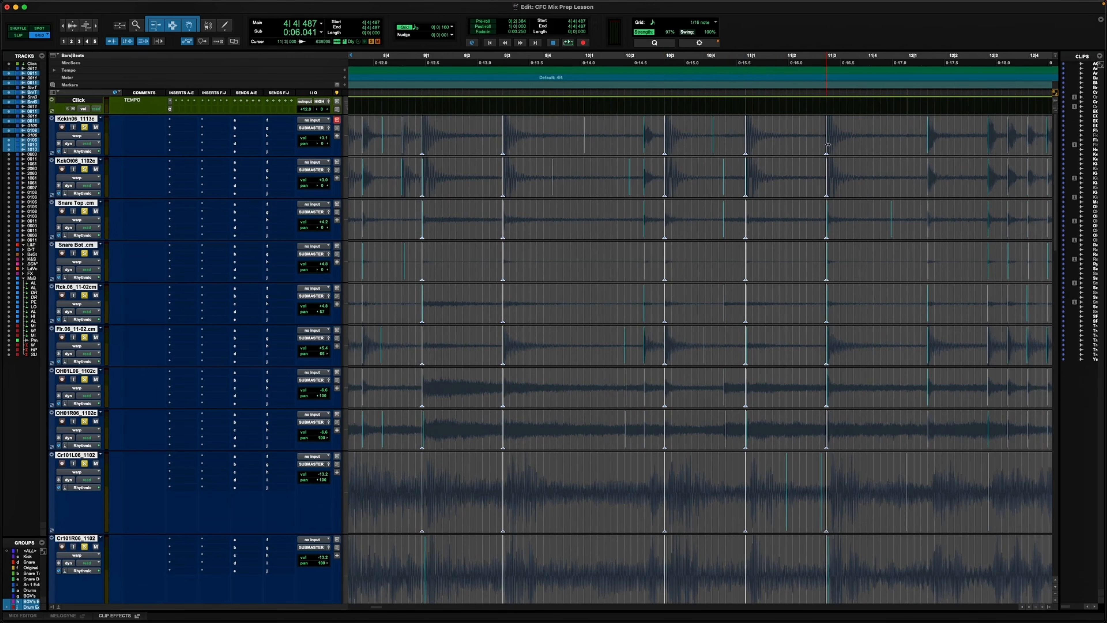
# Add grid-aligned warp markers on the bar 12 drum hits at 12|1|480 and 12|3.
pyautogui.hscroll(5, 861, 150)
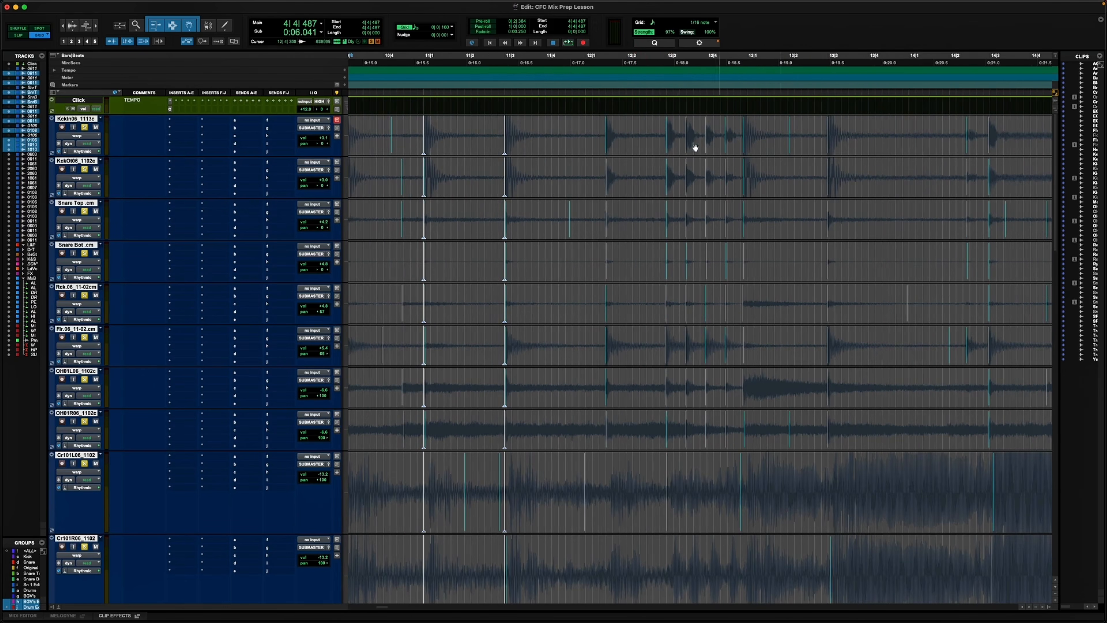
pyautogui.click(607, 142)
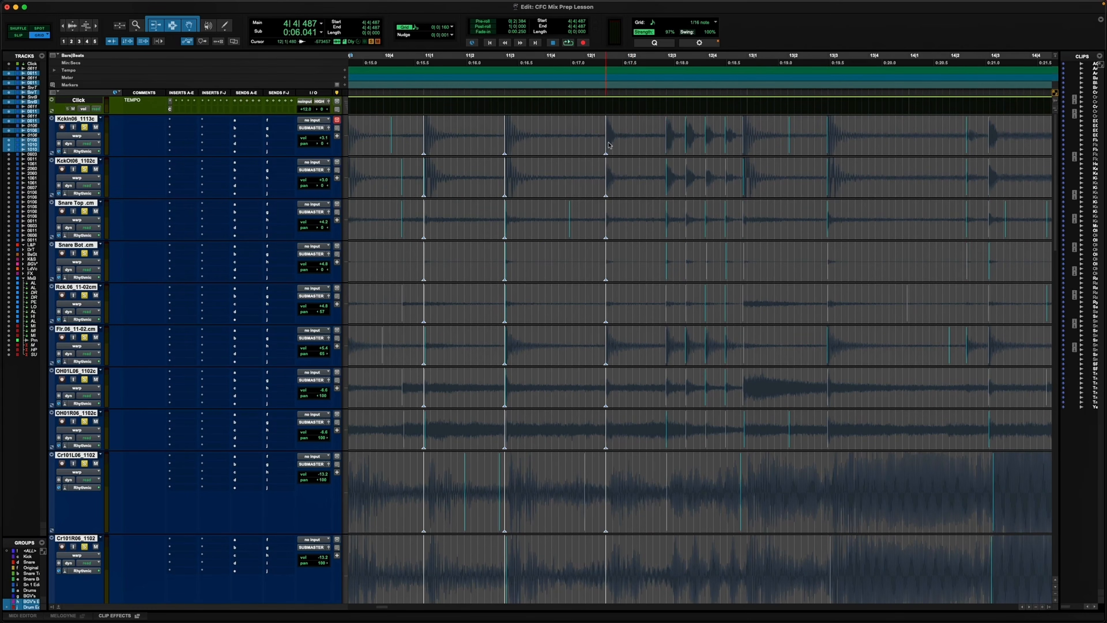
pyautogui.click(666, 141)
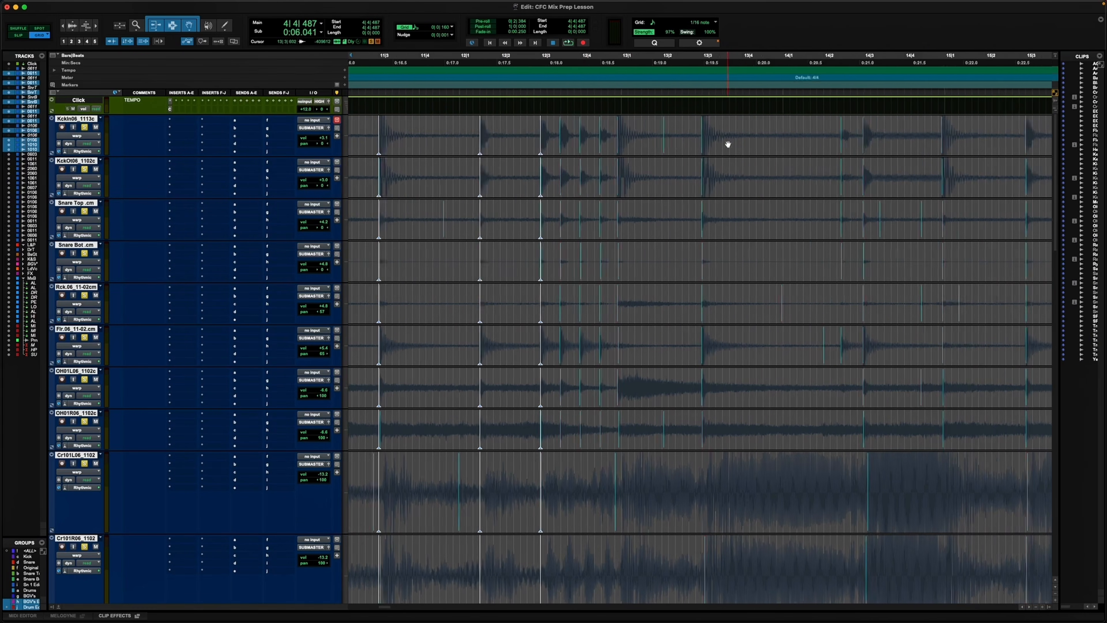
# Try warping the kick hit at the bar 13 downbeat to the grid, and take its warp marker out again.
pyautogui.hscroll(2, 607, 148)
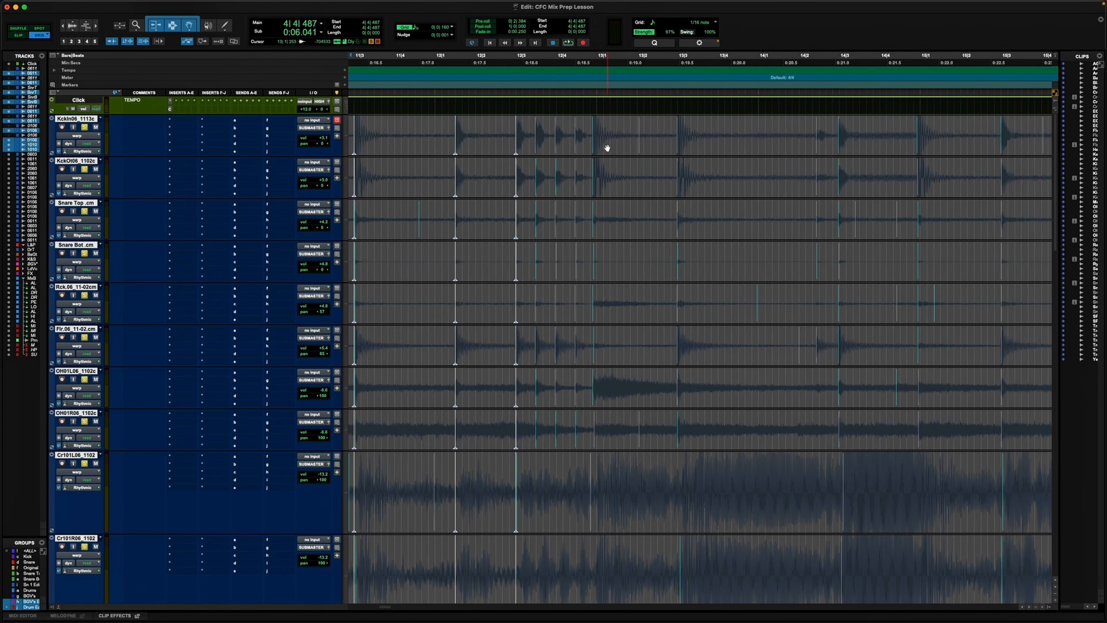
pyautogui.click(592, 142)
pyautogui.moveTo(593, 143); pyautogui.dragTo(596, 143)
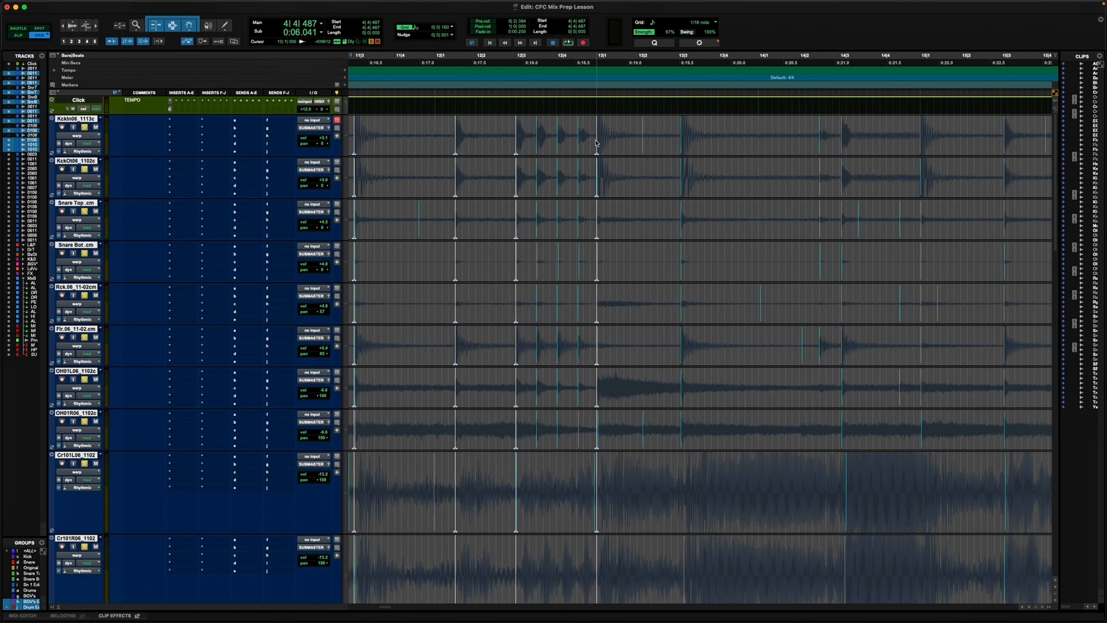
pyautogui.keyDown('alt'); pyautogui.click(596, 142); pyautogui.keyUp('alt')
# Play the drums from 11|3 to listen to the fill leading into the unwarped bar 13 downbeat.
pyautogui.click(438, 123)
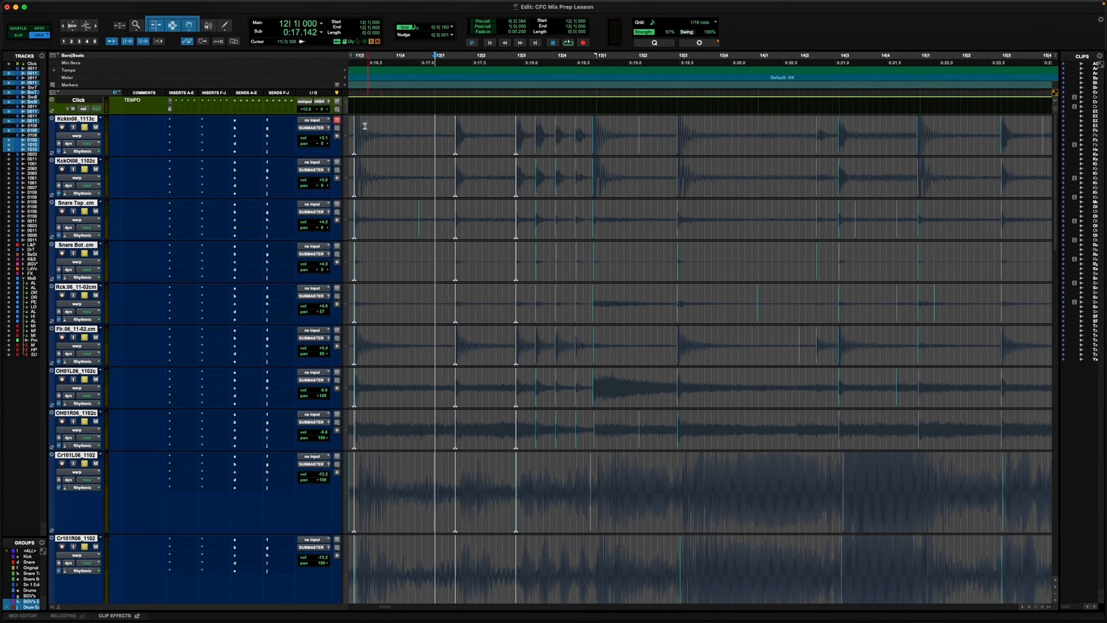
pyautogui.click(353, 128)
pyautogui.press('space')
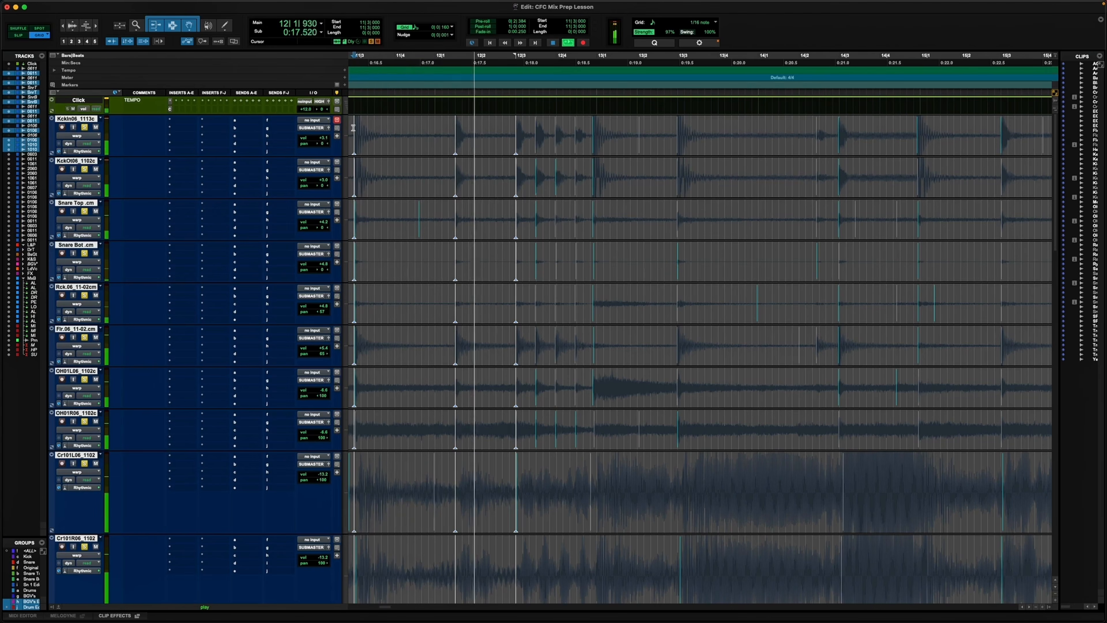
pyautogui.press('space')
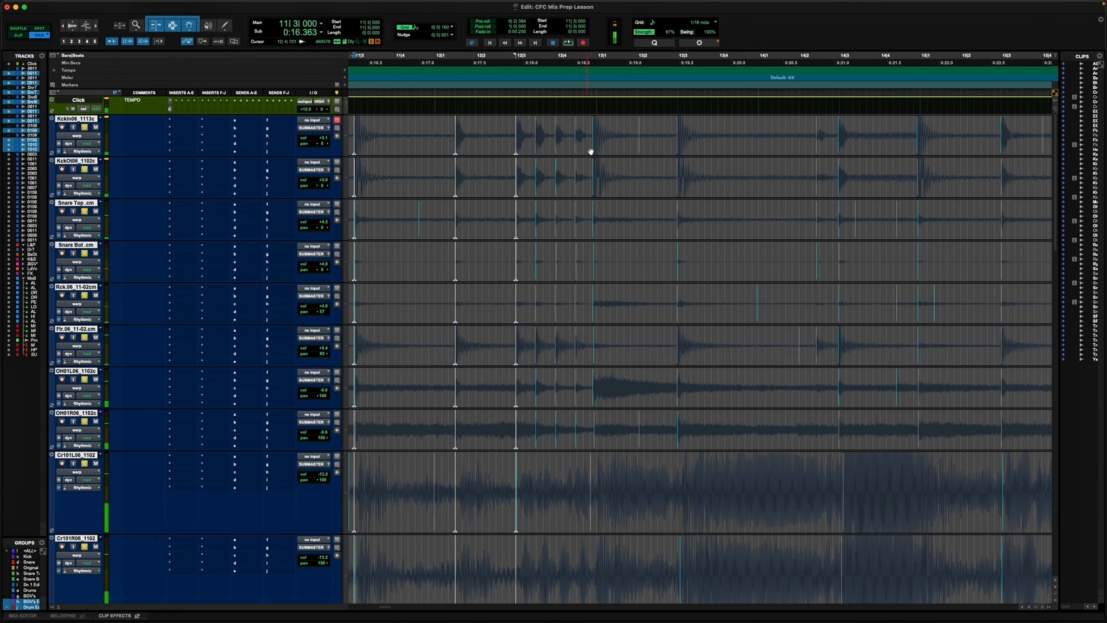
# Add a grid-aligned warp marker on the kick hit at the bar 13 downbeat and play from 11|3 to check it.
pyautogui.moveTo(593, 140); pyautogui.dragTo(599, 145)
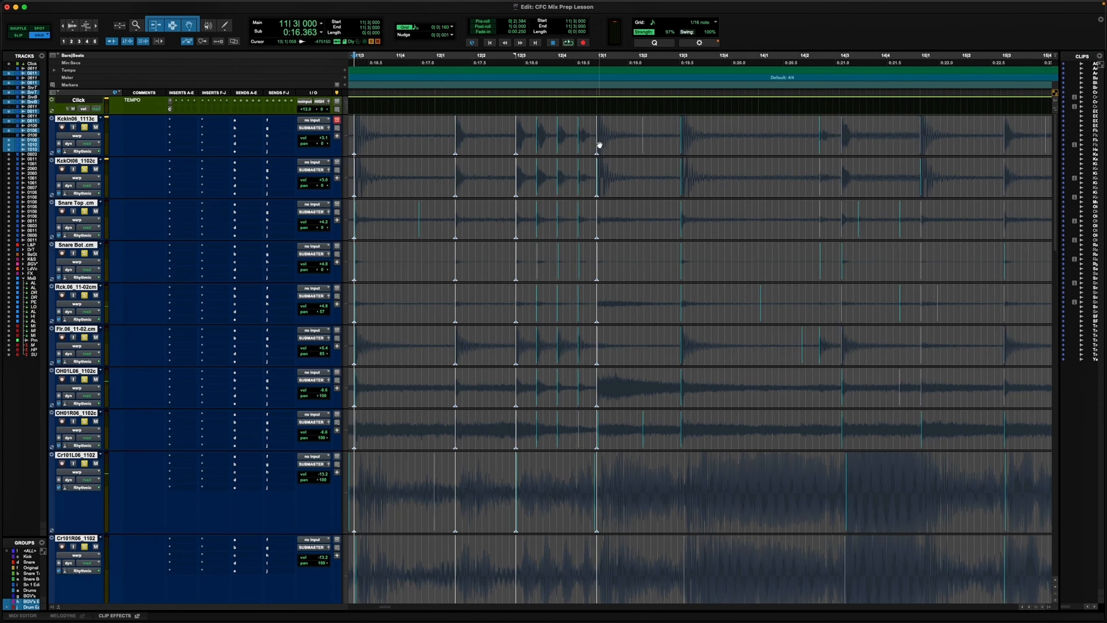
pyautogui.press('space')
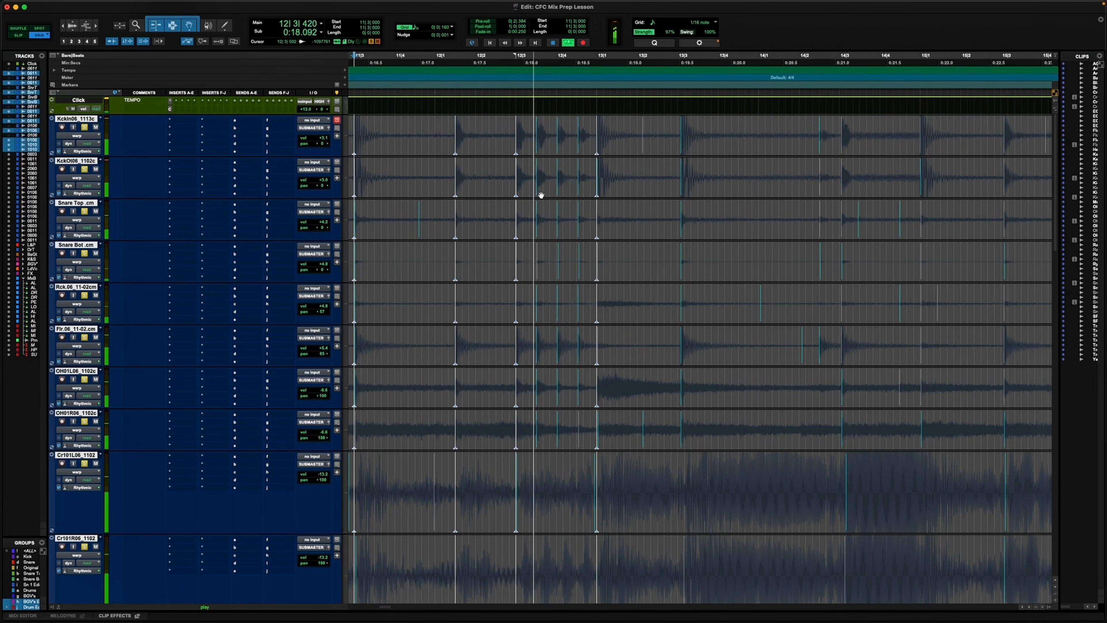
pyautogui.press('space')
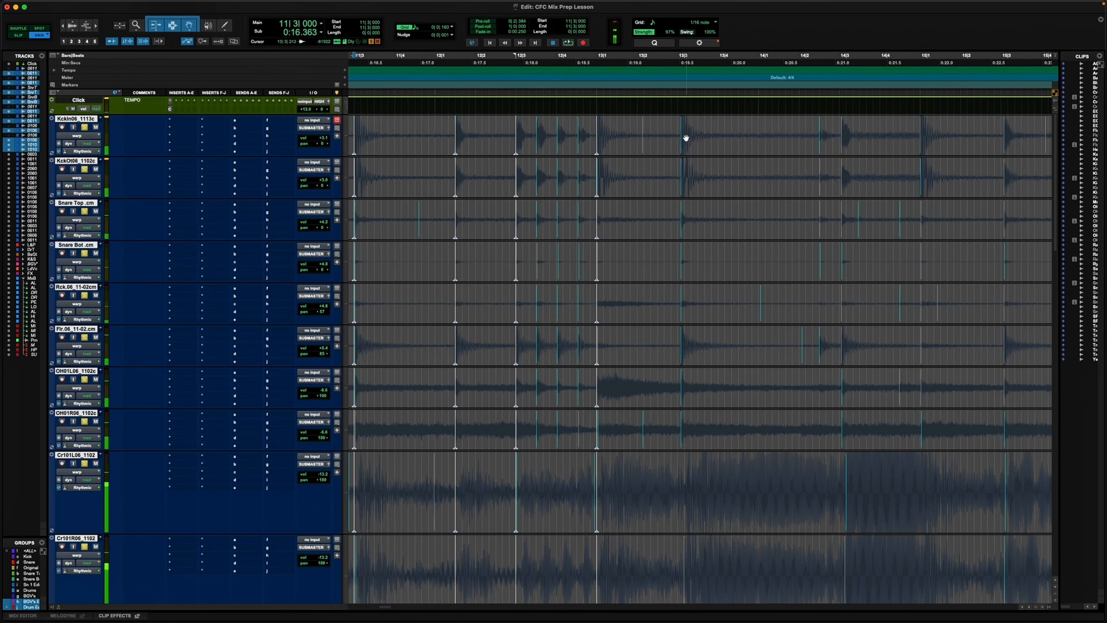
# Add grid-aligned warp markers across the drum tracks on the hits at 13|3, 15|1 and 14|3.
pyautogui.moveTo(682, 141); pyautogui.dragTo(679, 143)
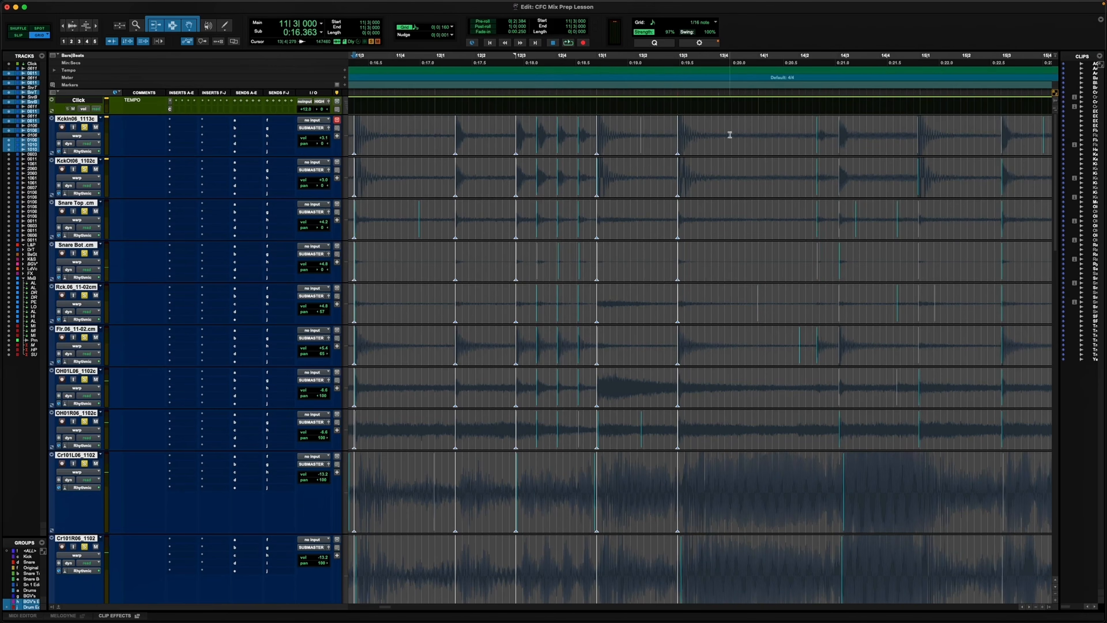
pyautogui.hscroll(3, 725, 135)
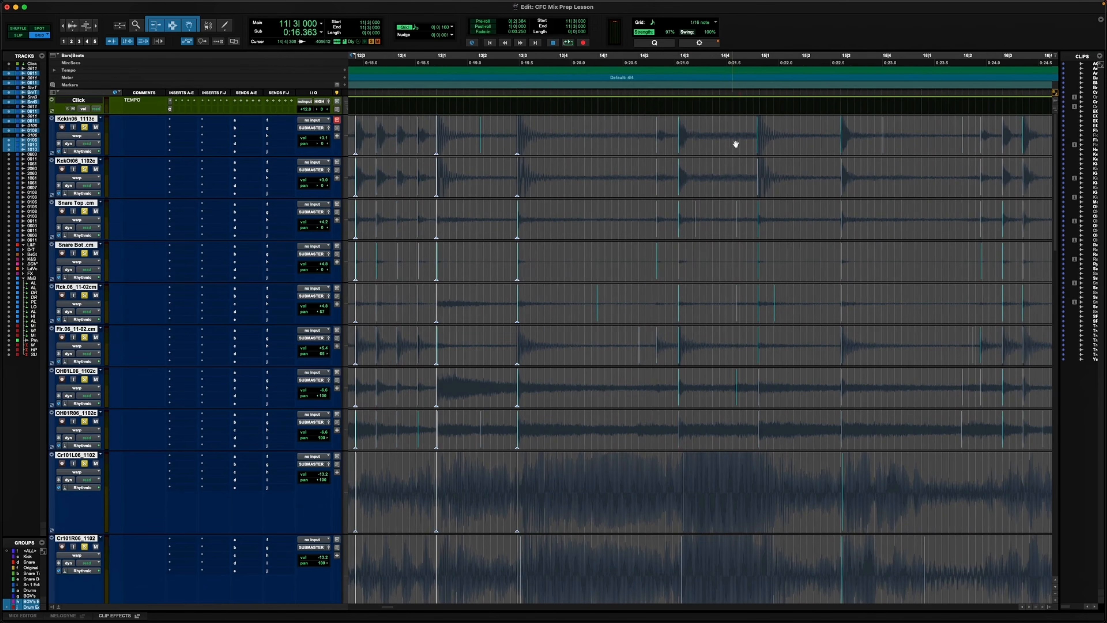
pyautogui.doubleClick(758, 142)
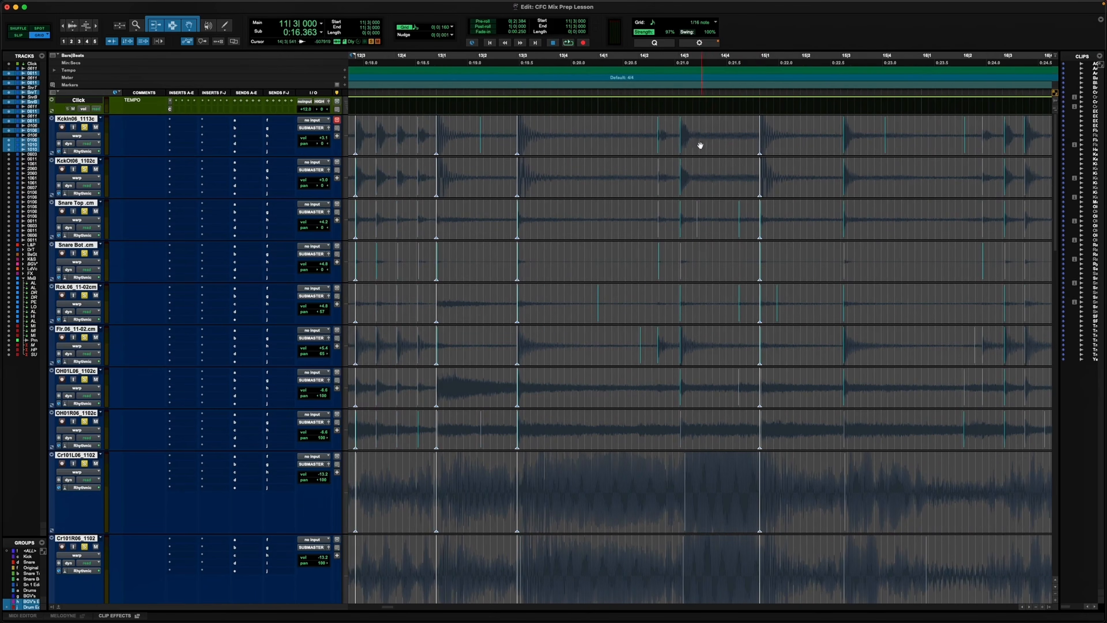
pyautogui.doubleClick(681, 142)
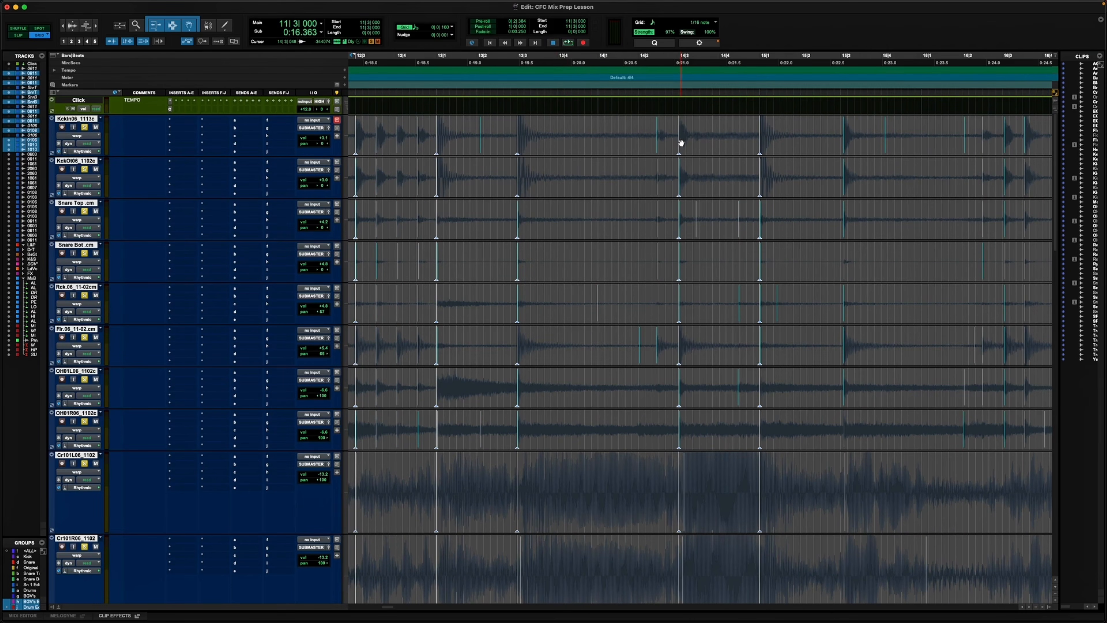
# Play the drums from 13|3 into bar 15 to check the timing of the warped hits.
pyautogui.click(514, 129)
pyautogui.press('space')
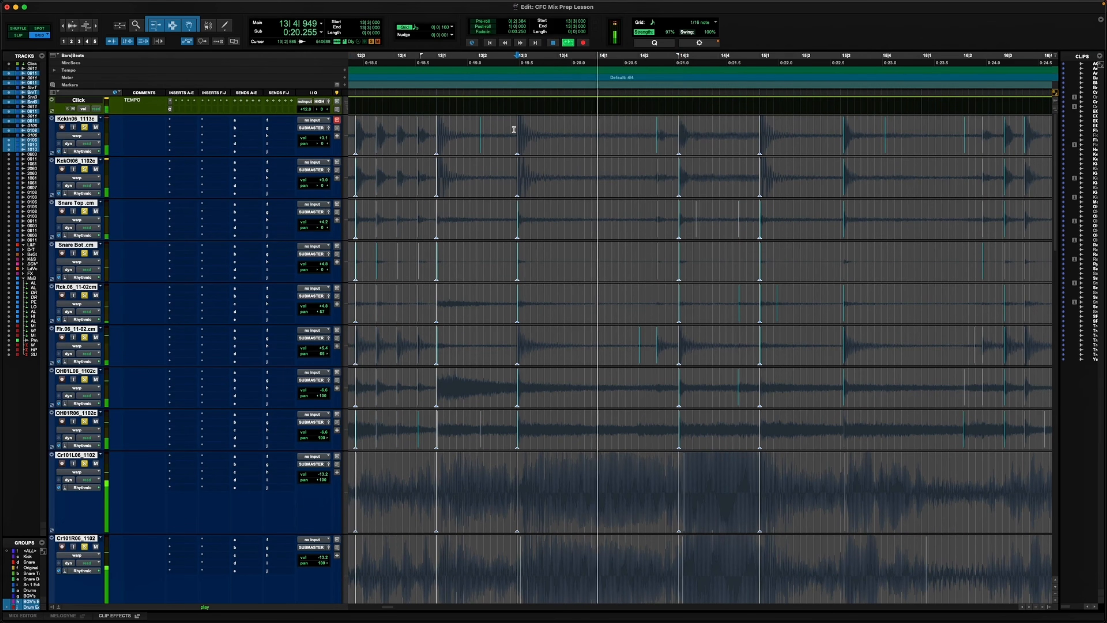
pyautogui.hscroll(5, 497, 140)
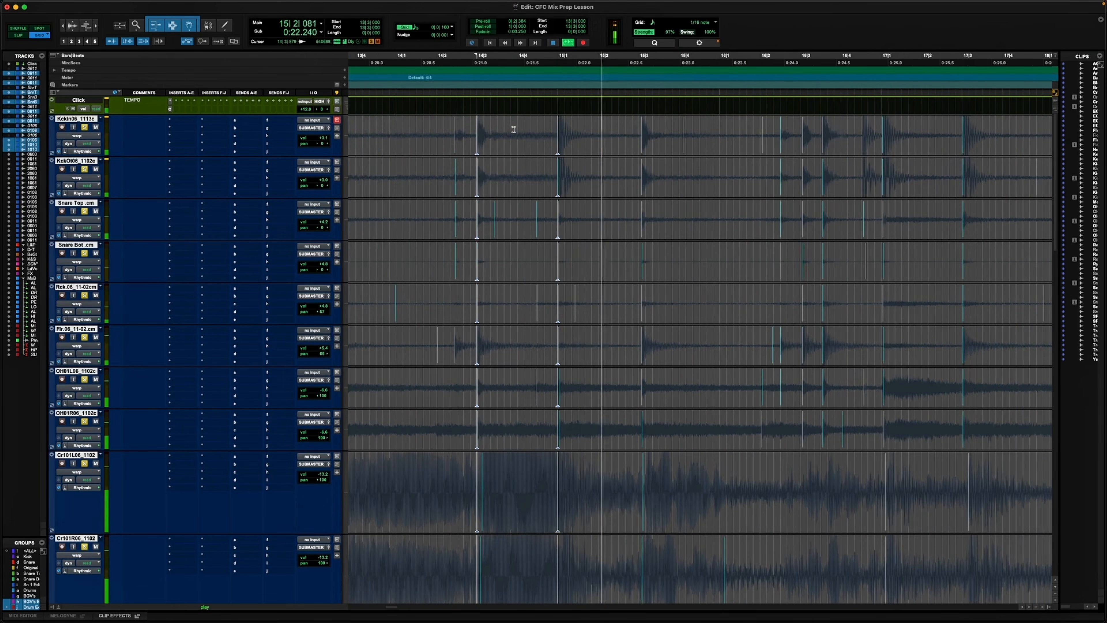
pyautogui.press('space')
# Redo the warp marker at 14|3 using the floor tom hit and play from 11|3 to check the timing.
pyautogui.keyDown('alt'); pyautogui.click(477, 150); pyautogui.keyUp('alt')
pyautogui.click(477, 346)
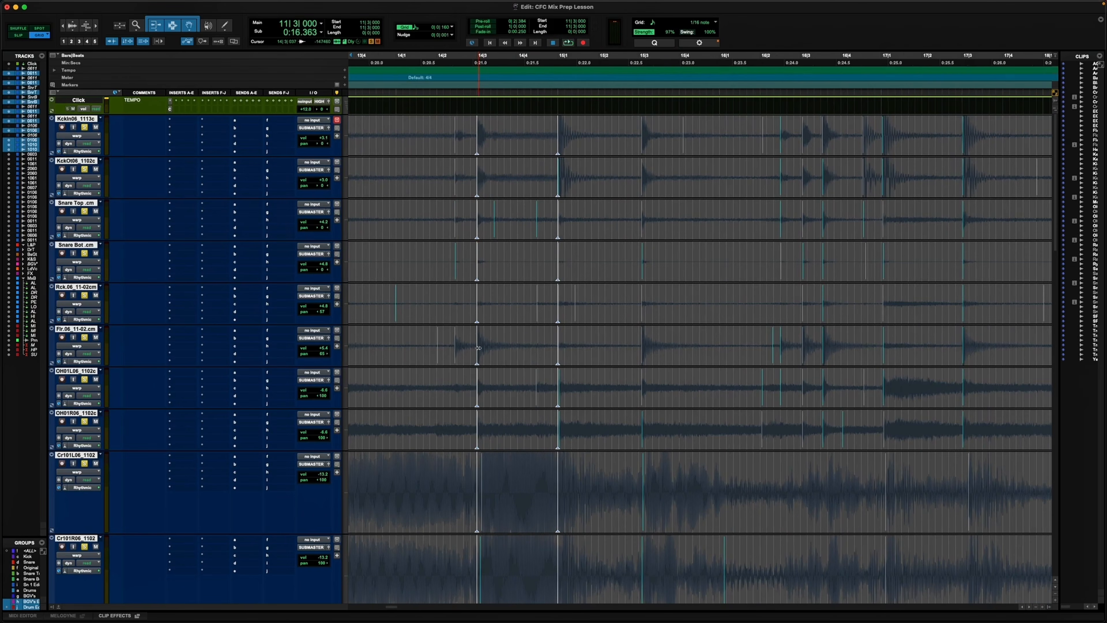
pyautogui.press('space')
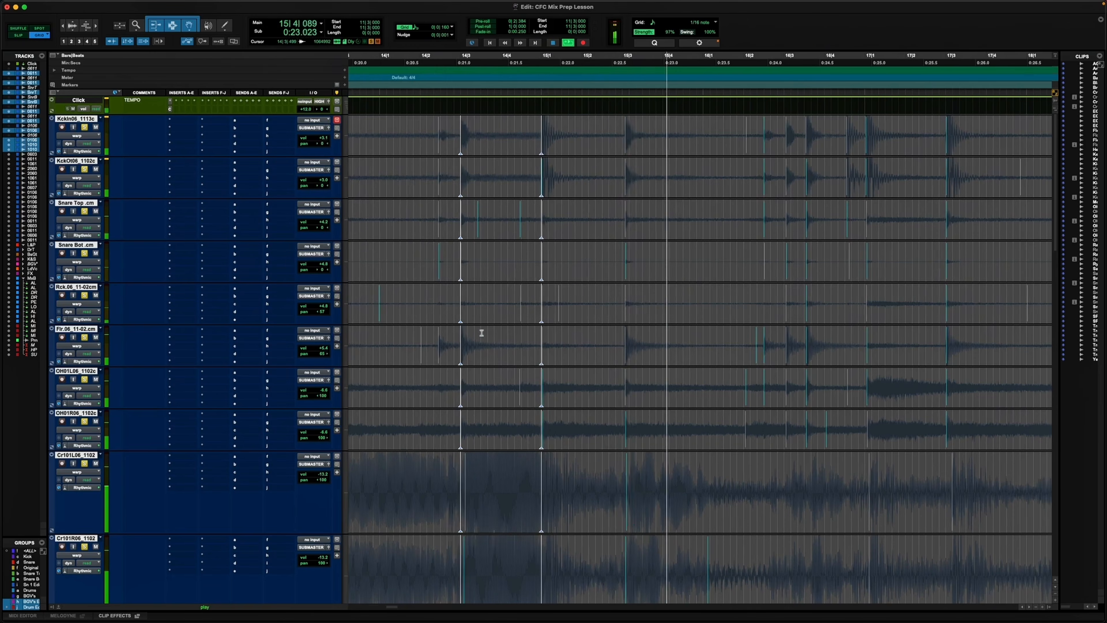
pyautogui.press('space')
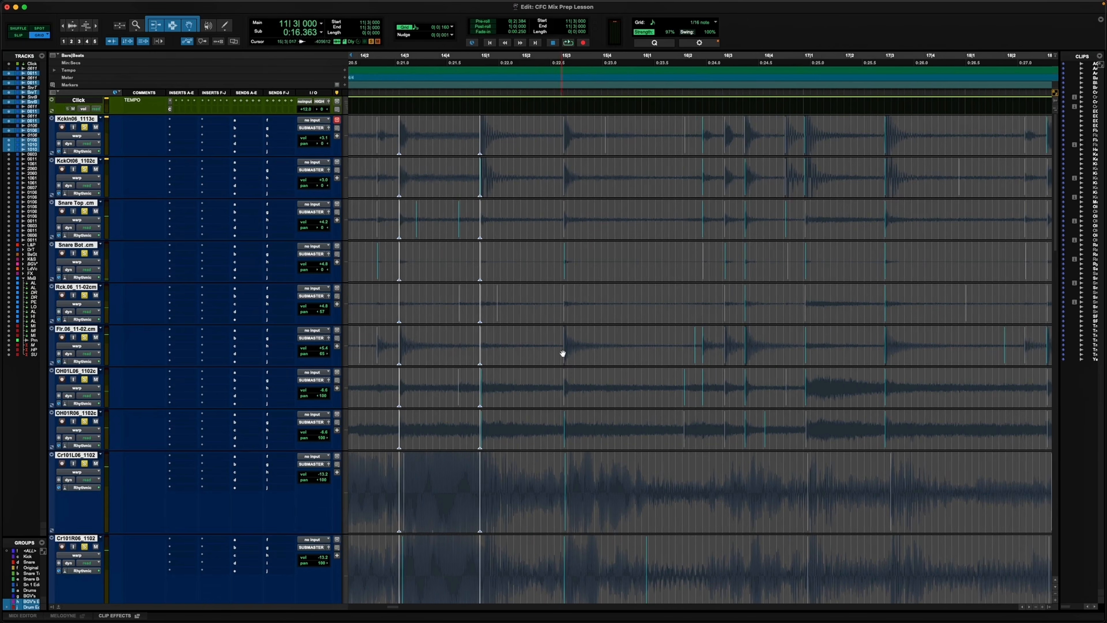
# Warp the floor tom hit at 15|3 to the grid across the drum tracks and play from 15|1 to check it.
pyautogui.moveTo(563, 353); pyautogui.dragTo(562, 351)
pyautogui.click(481, 130)
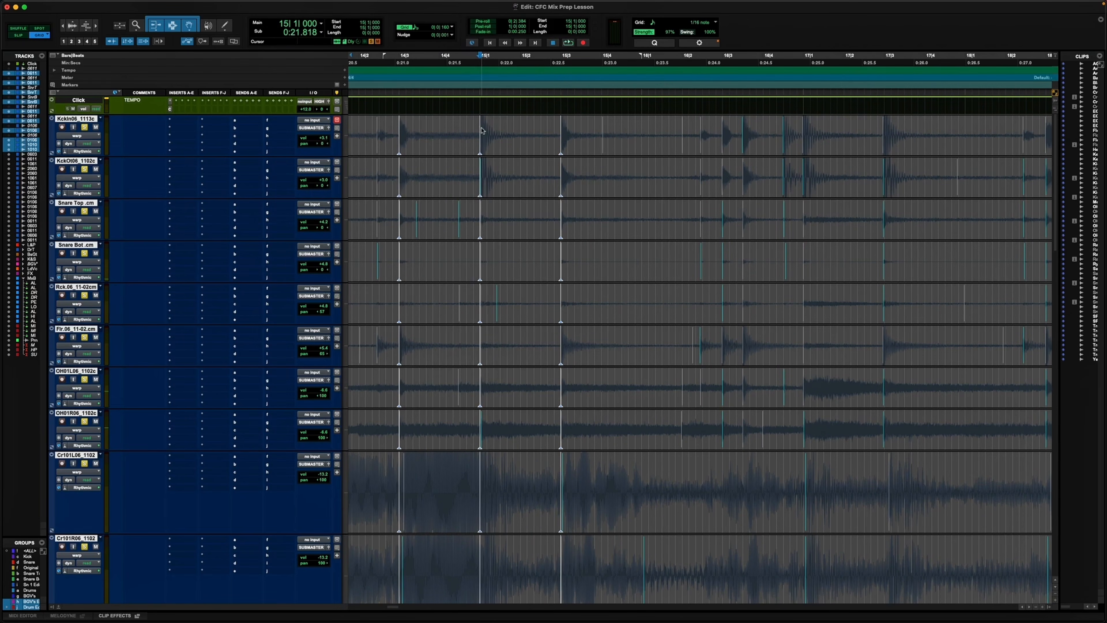
pyautogui.press('space')
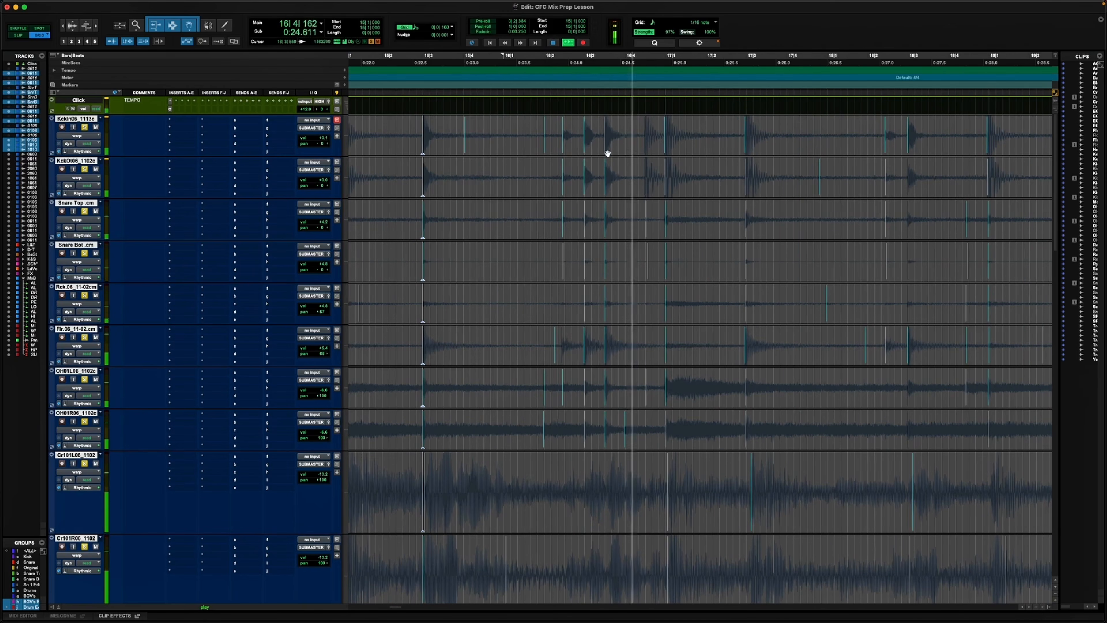
pyautogui.press('space')
# Add grid-aligned warp markers on the drum hits at 17|1, 17|3, 16|4|480 and 16|3|480.
pyautogui.doubleClick(665, 143)
pyautogui.moveTo(664, 144); pyautogui.dragTo(666, 142)
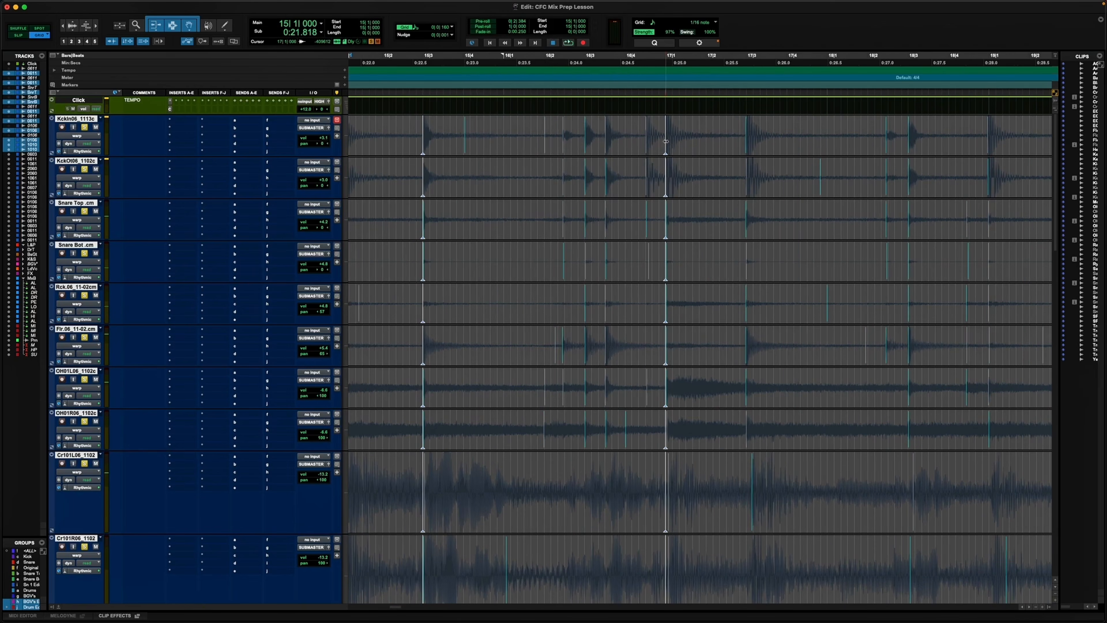
pyautogui.doubleClick(745, 140)
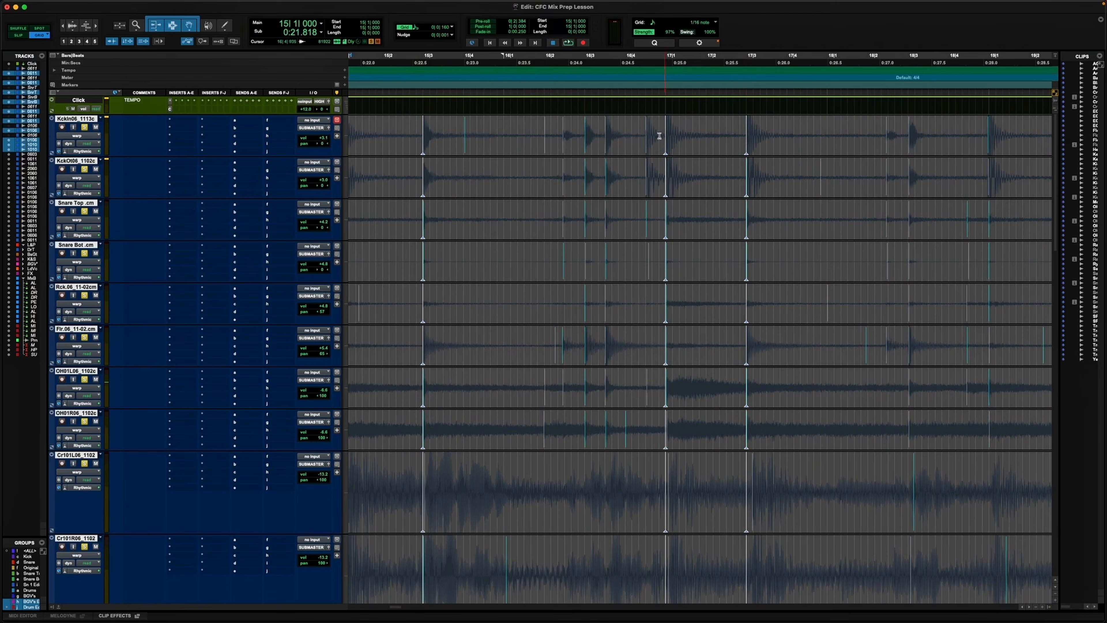
pyautogui.doubleClick(645, 142)
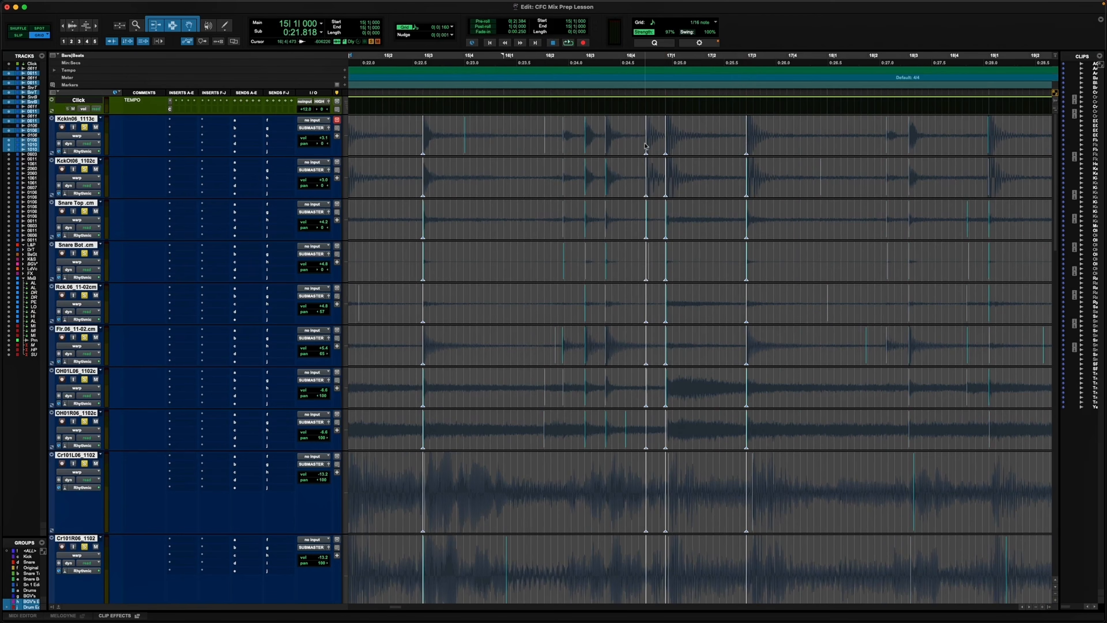
pyautogui.doubleClick(605, 141)
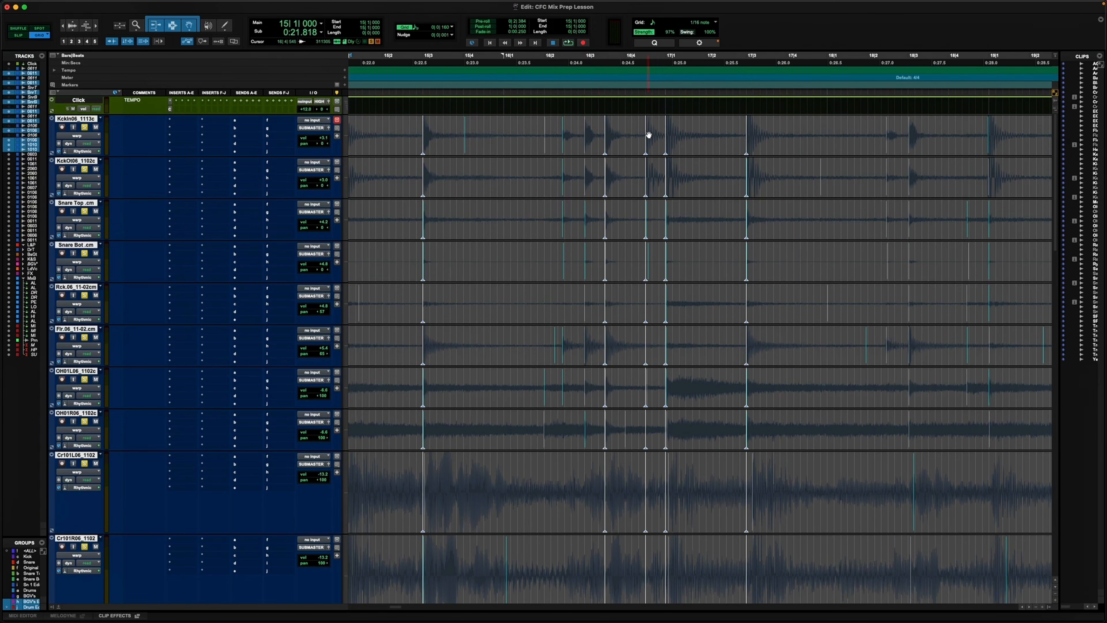
# Add grid-aligned warp markers across the drum tracks at 20|4|480 and on the kick hit at the bar 19 downbeat.
pyautogui.hscroll(3, 662, 153)
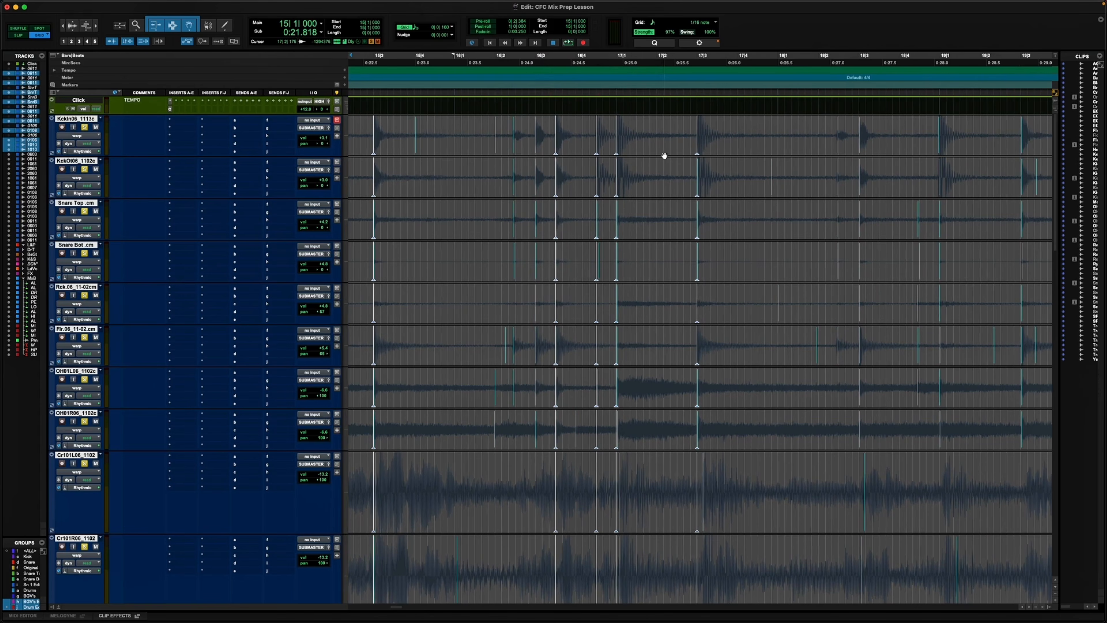
pyautogui.hscroll(10, 664, 155)
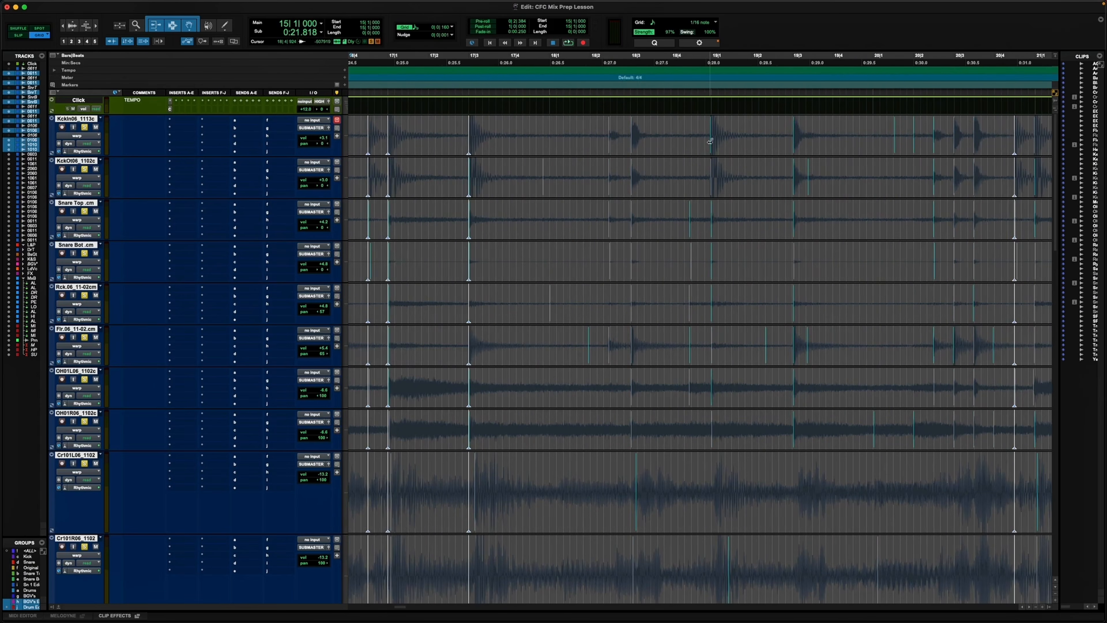
pyautogui.doubleClick(710, 141)
# Warp the hit at 18|3 to the grid, replacing the marker set from the kick with one set from the floor tom.
pyautogui.hscroll(4, 711, 141)
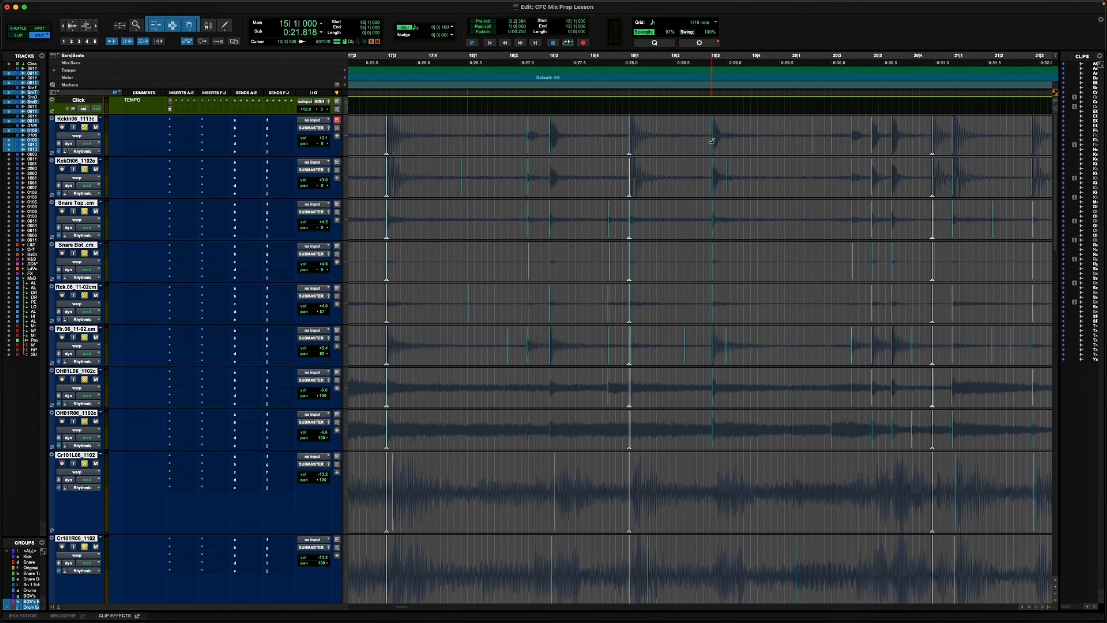
pyautogui.doubleClick(548, 142)
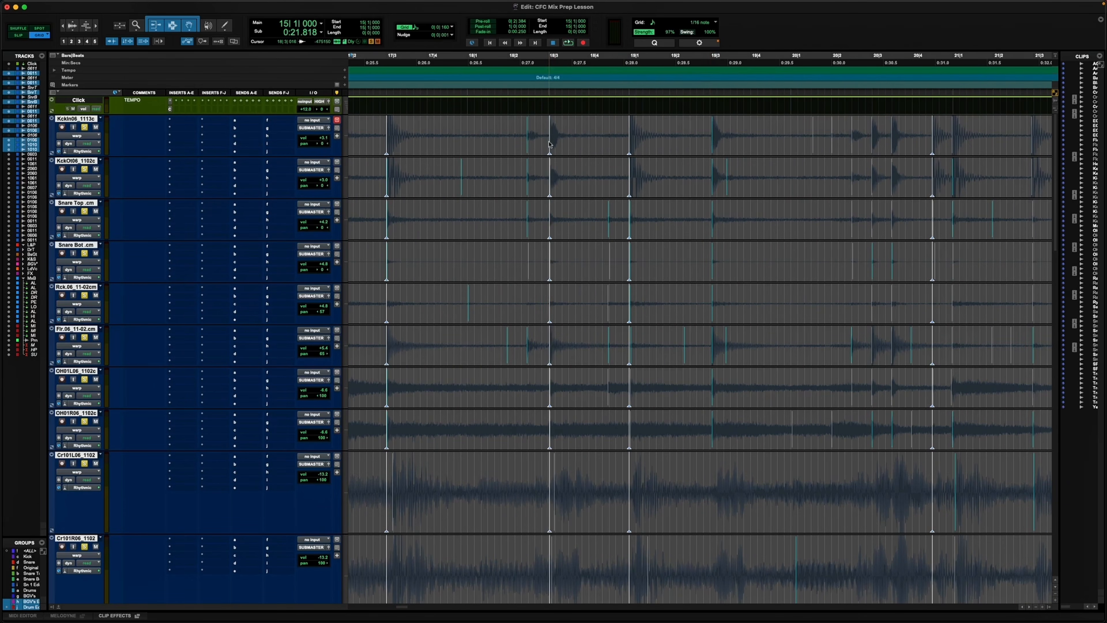
pyautogui.keyDown('alt'); pyautogui.click(550, 270); pyautogui.keyUp('alt')
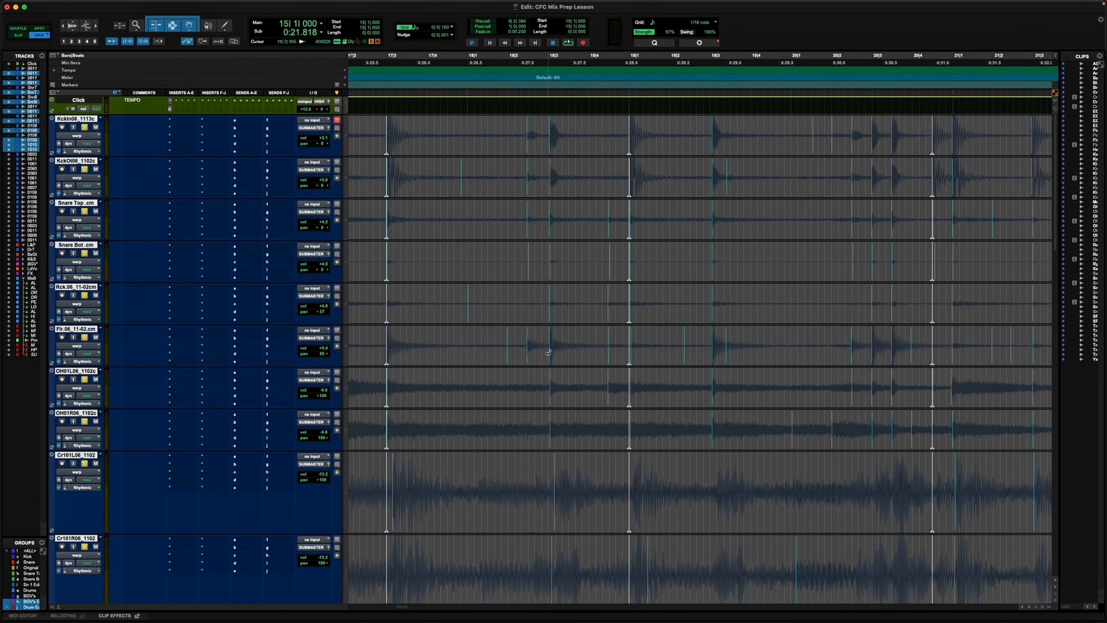
pyautogui.hscroll(10, 613, 324)
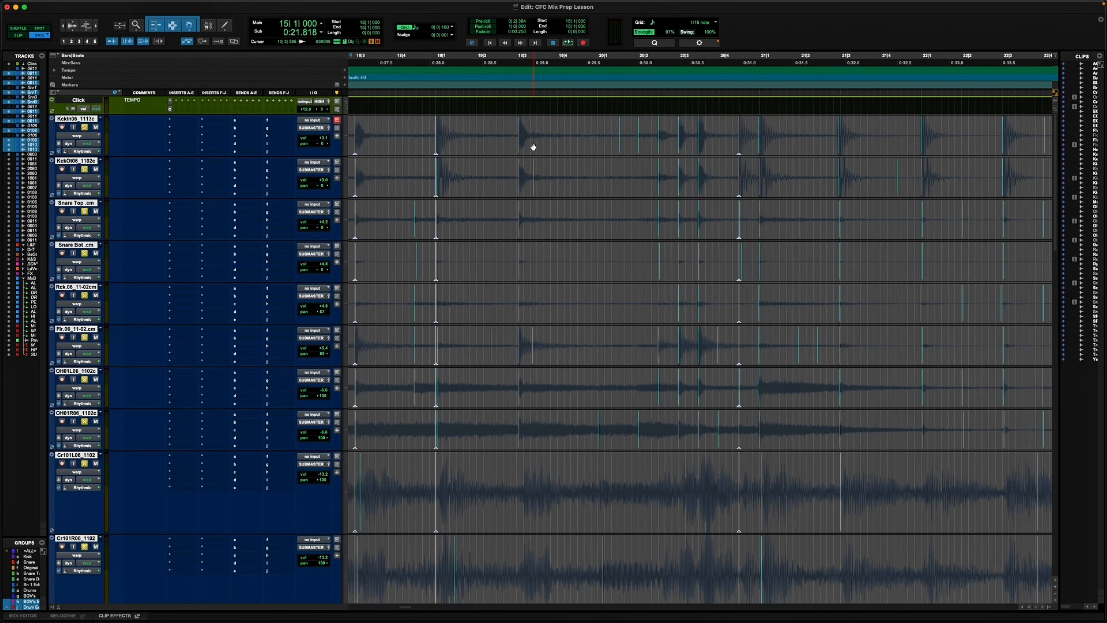
# Warp the hit at 19|3 to the grid, replacing the kick-based marker with a floor tom one, and check it by playing from 19|1.
pyautogui.doubleClick(517, 143)
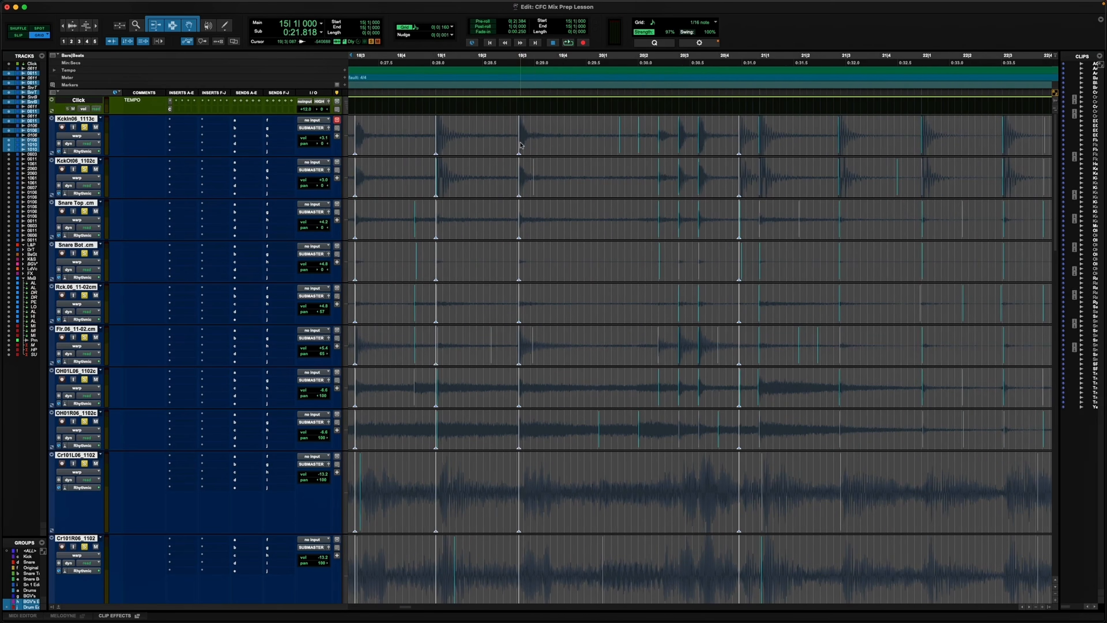
pyautogui.press('super+z')
pyautogui.click(436, 132)
pyautogui.press('space')
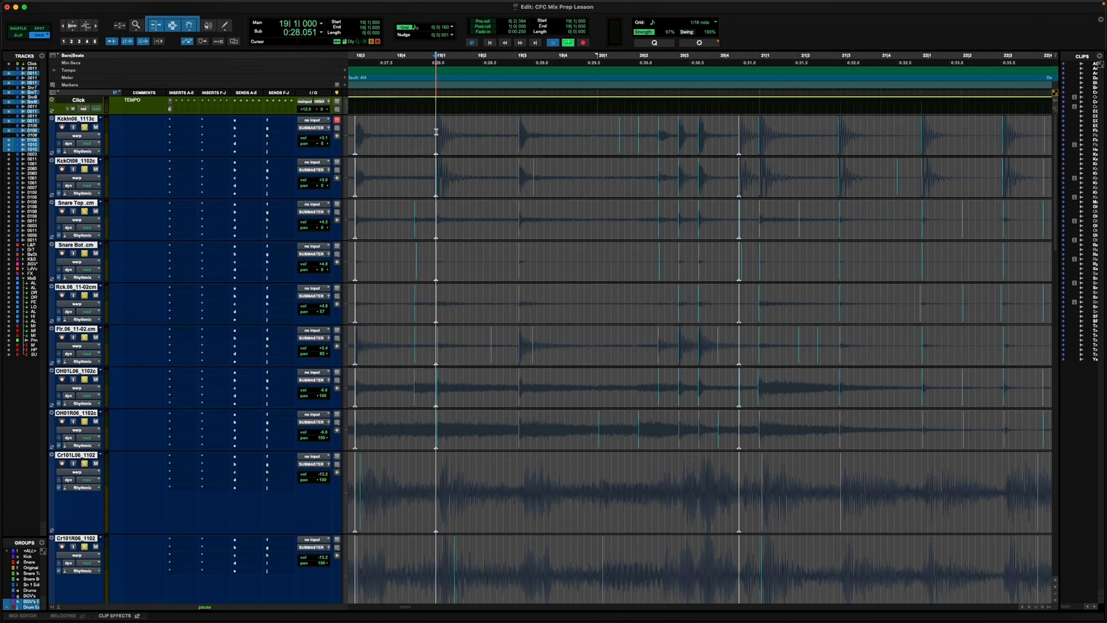
pyautogui.press('space')
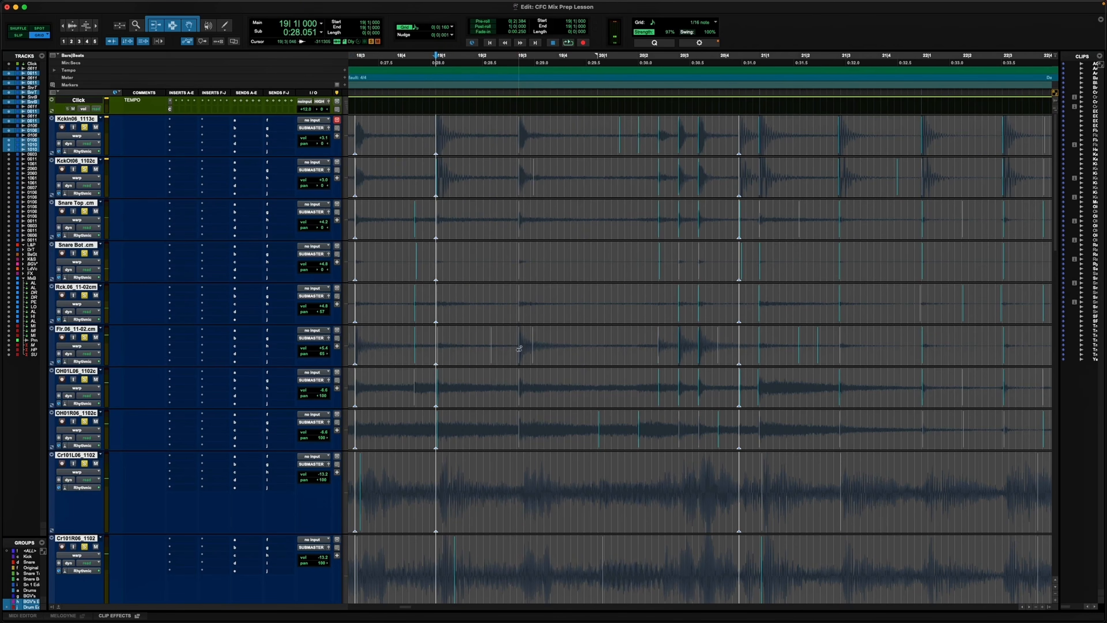
pyautogui.doubleClick(516, 349)
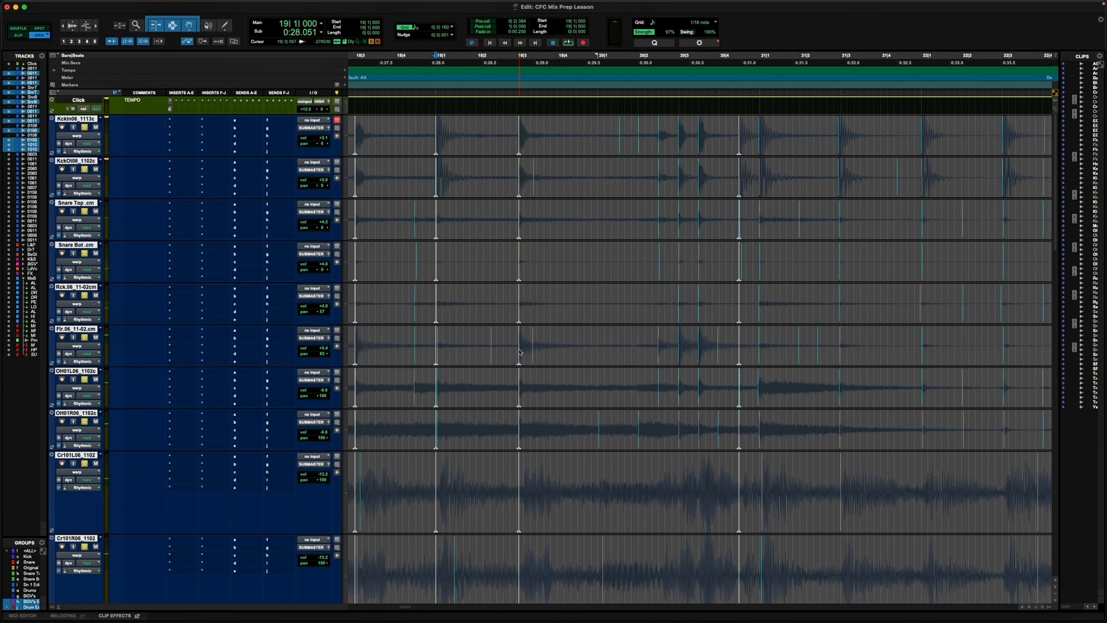
pyautogui.press('space')
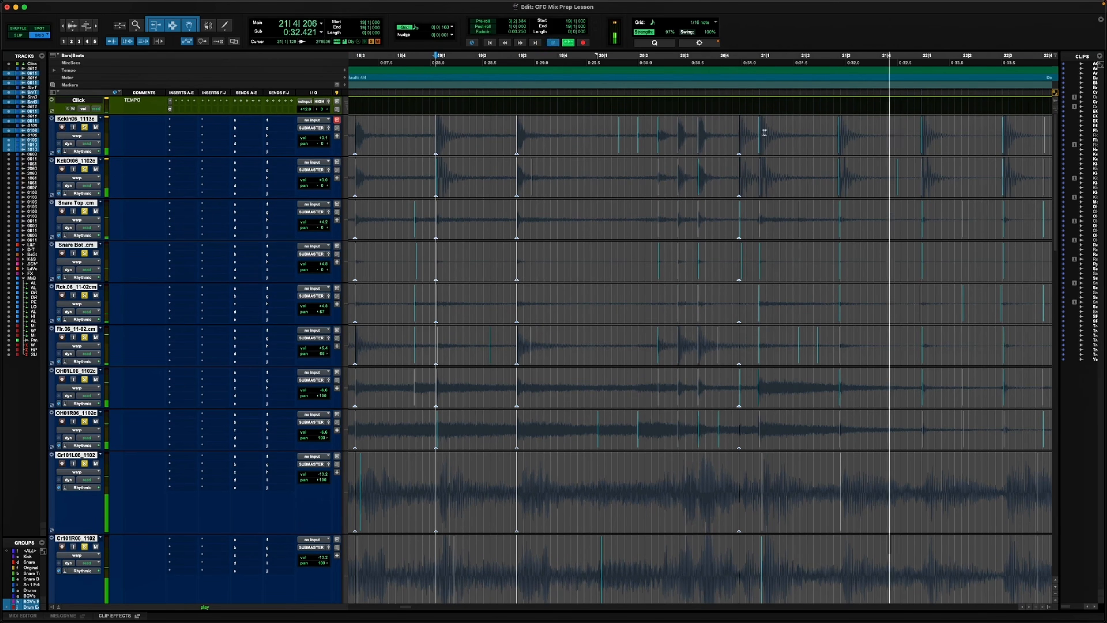
pyautogui.press('space')
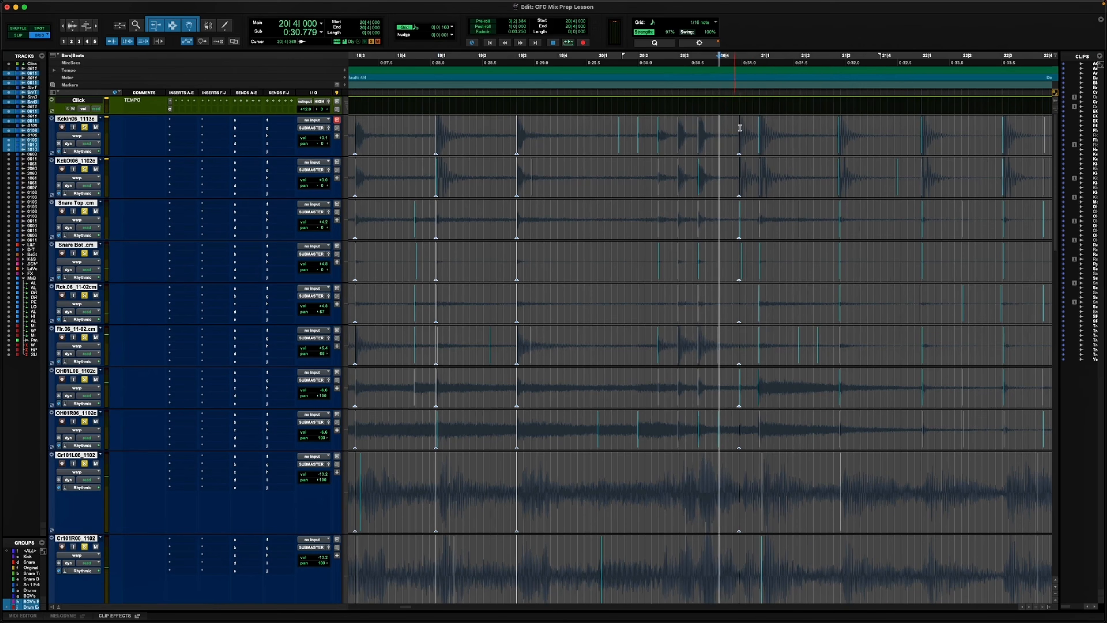
# Add grid-aligned warp markers across the drum tracks on the kick hit at 20|3|480 and the floor tom hit at 20|3.
pyautogui.hscroll(2, 740, 128)
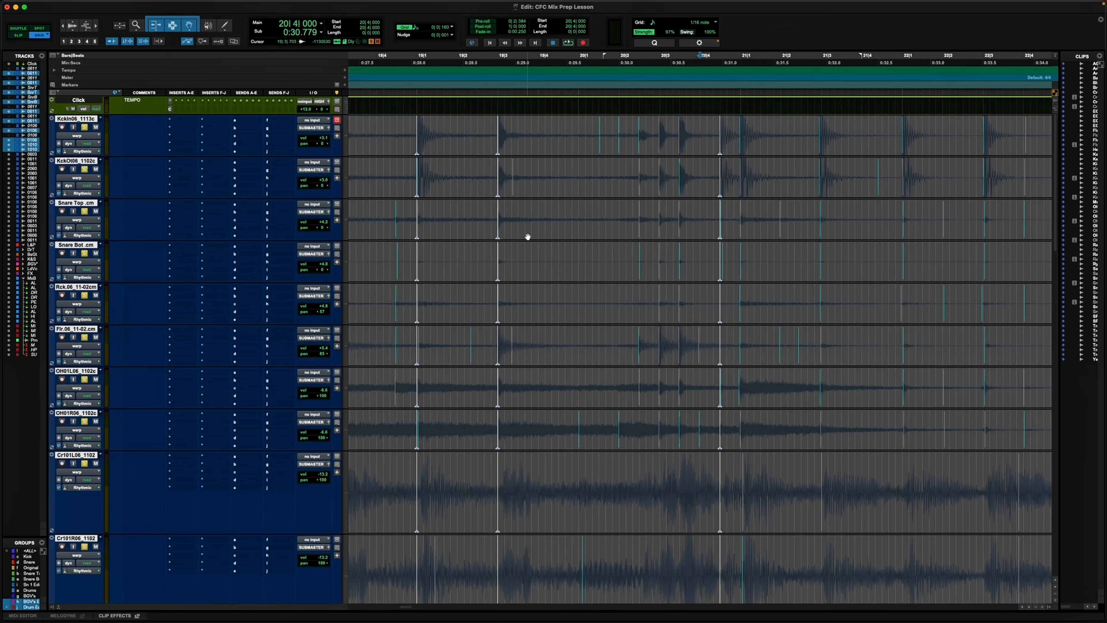
pyautogui.click(678, 140)
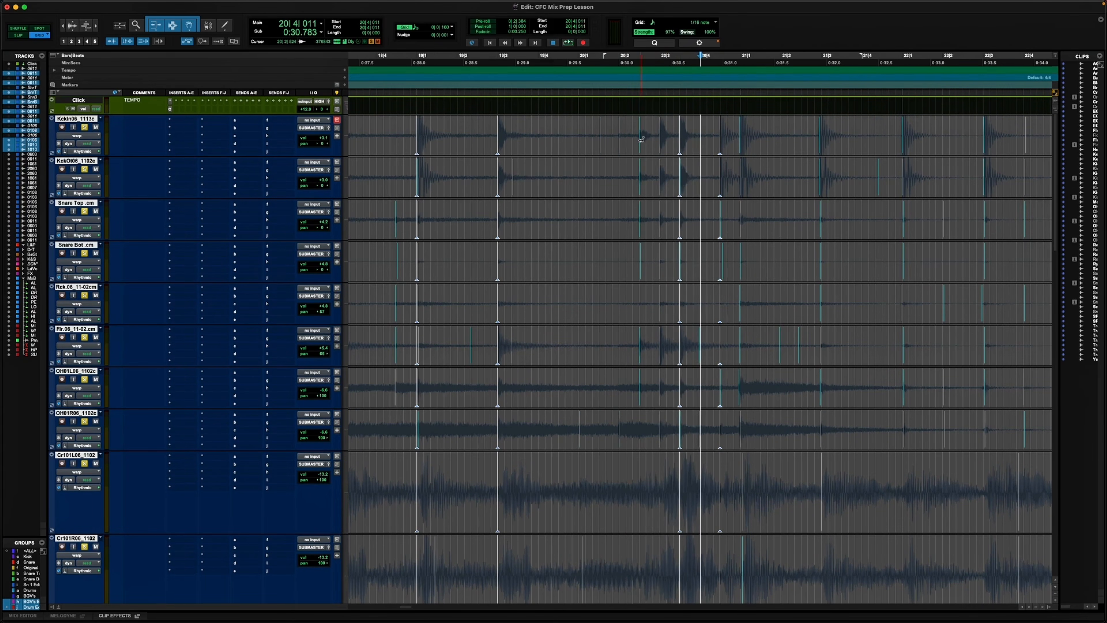
pyautogui.click(660, 353)
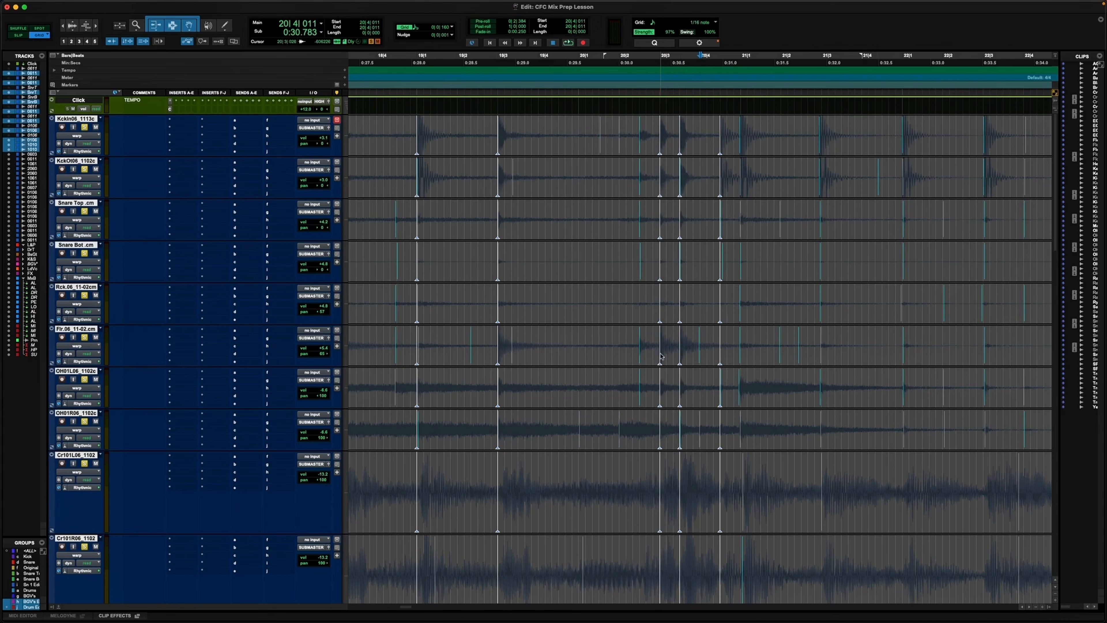
# Review the warp markers from the opening bars through to the 1st Chorus for hits without a marker.
pyautogui.hscroll(-15, 653, 349)
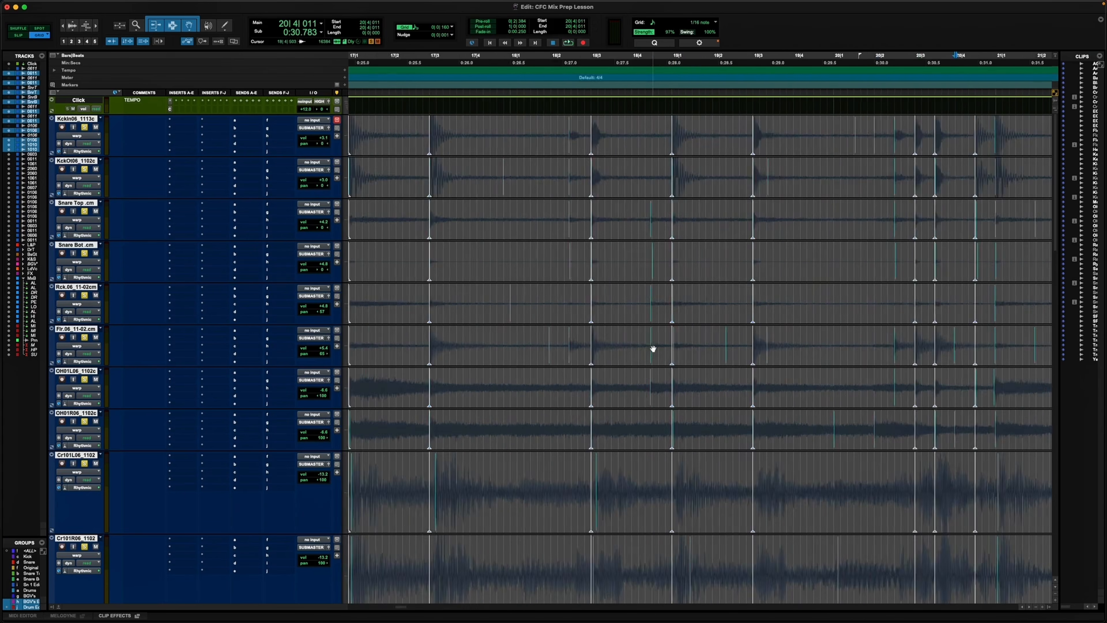
pyautogui.hscroll(-15, 653, 349)
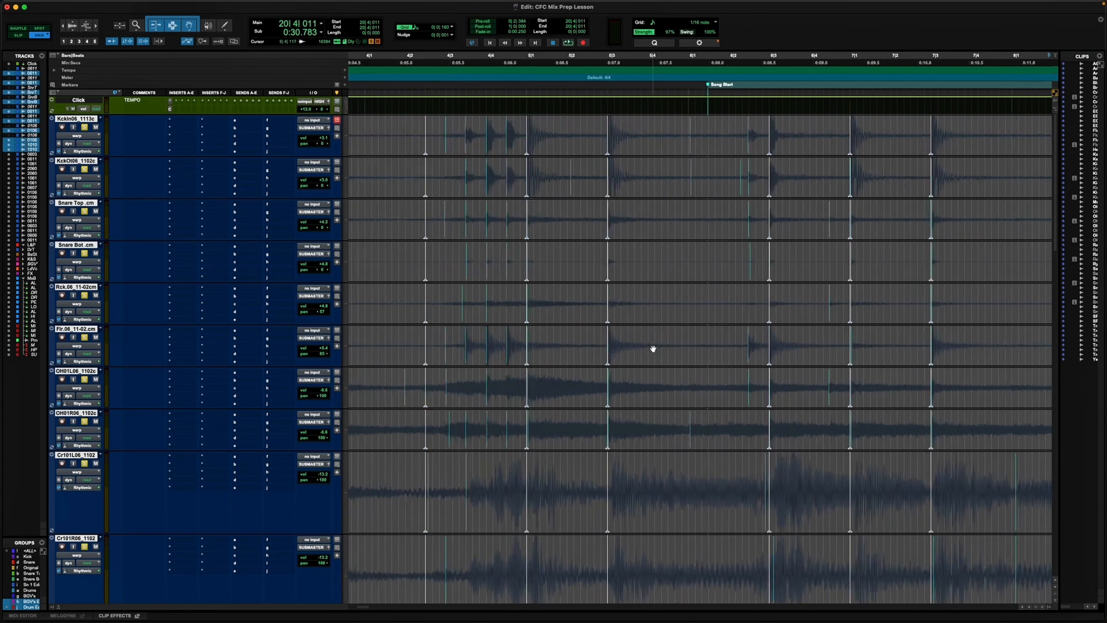
pyautogui.scroll(-5, 653, 349)
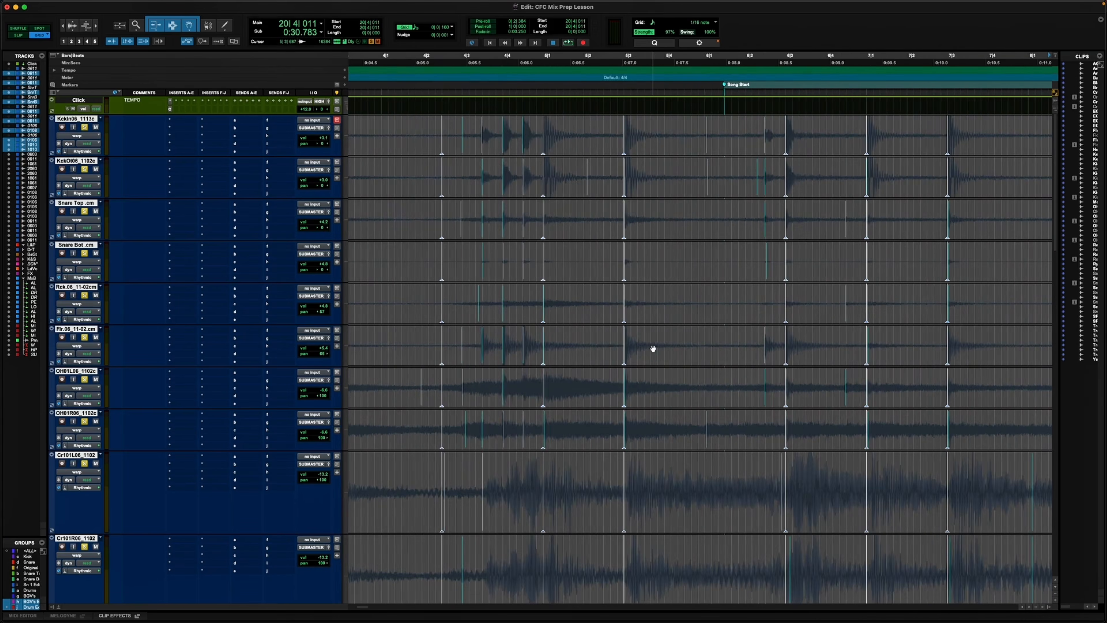
pyautogui.scroll(-2, 653, 349)
pyautogui.hscroll(15, 654, 349)
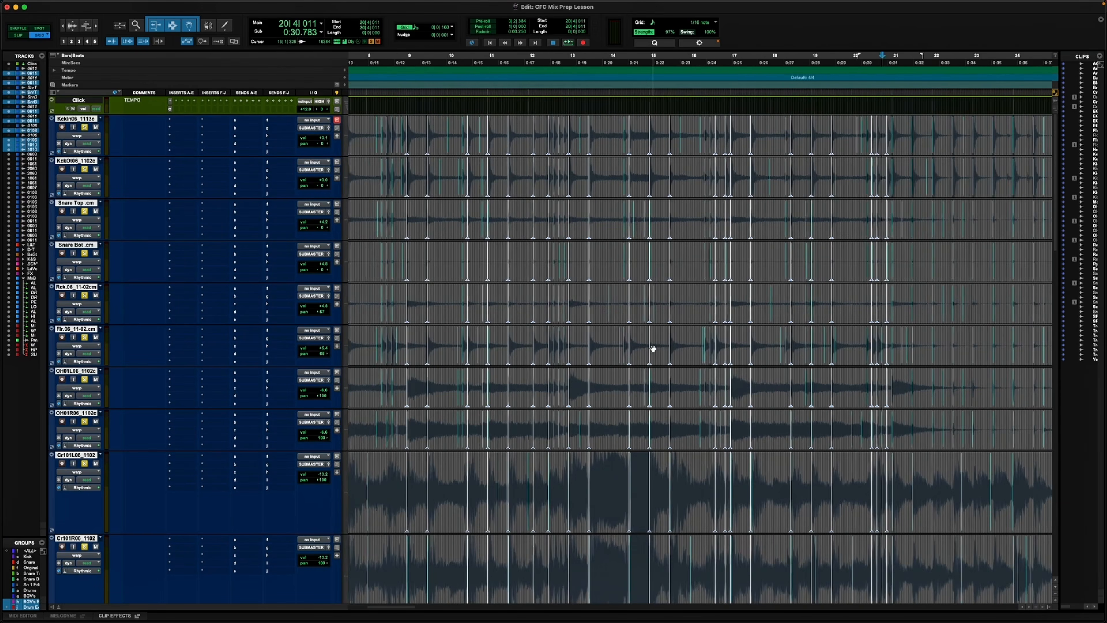
pyautogui.hscroll(6, 653, 348)
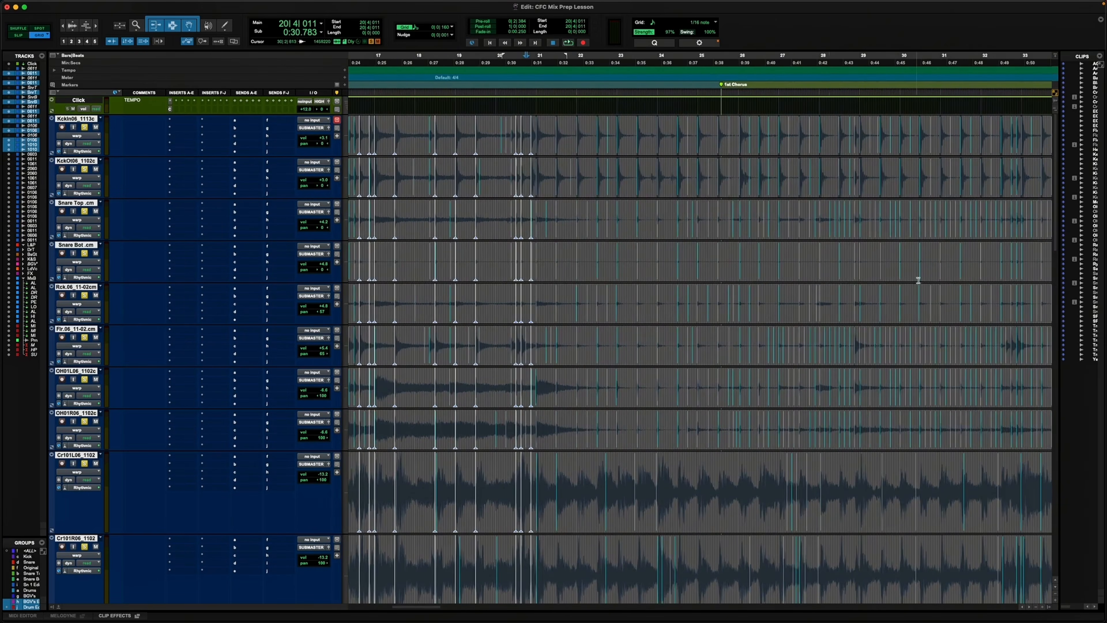
pyautogui.hscroll(-11, 652, 285)
pyautogui.hscroll(-7, 653, 284)
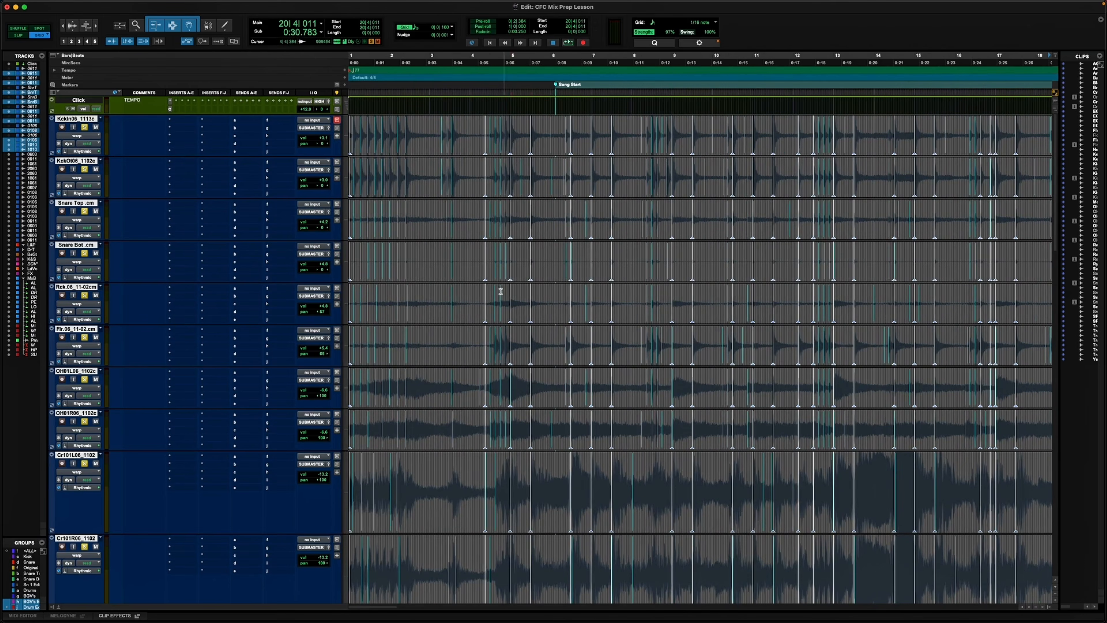
# Add grid-aligned warp markers on the floor tom hits at 4|4, 4|4|480, 4|3|480 and 6|2|480.
pyautogui.click(485, 294)
pyautogui.scroll(2, 486, 294)
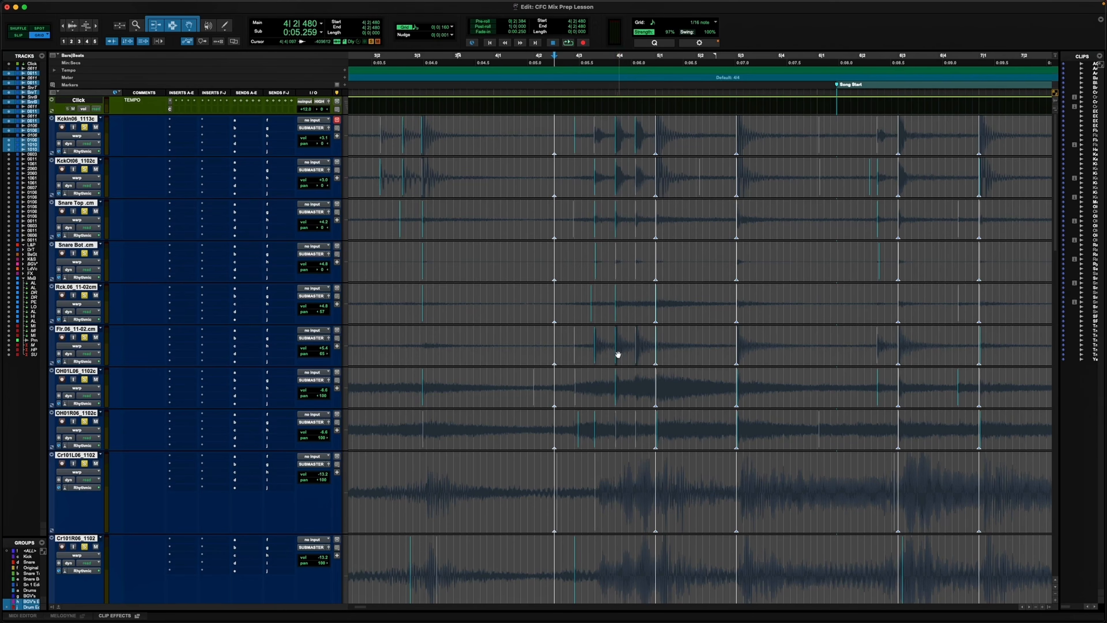
pyautogui.click(617, 354)
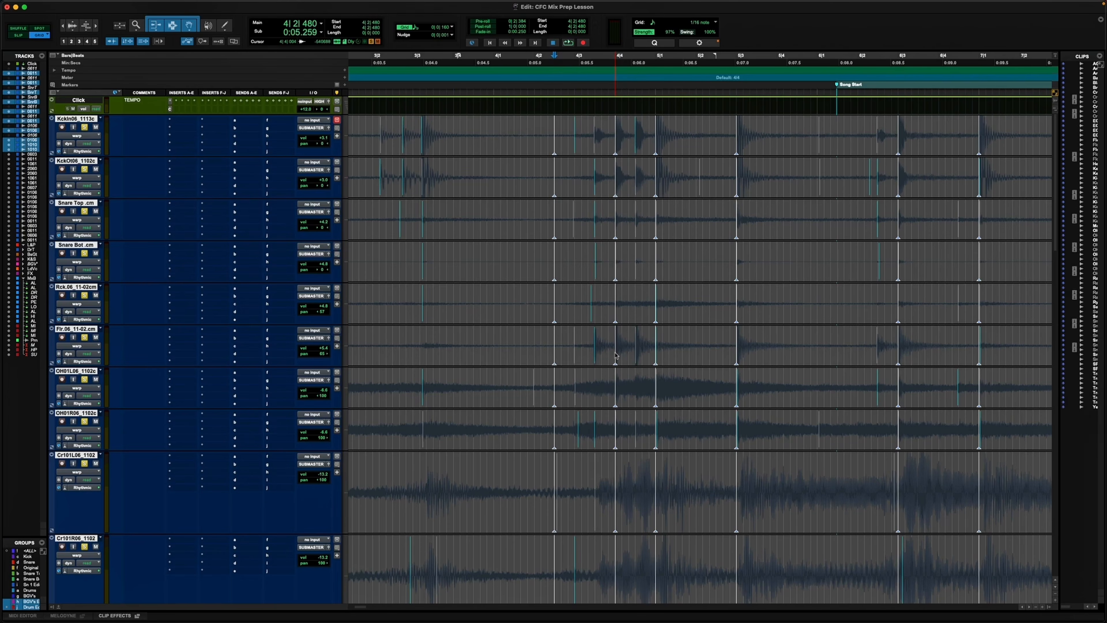
pyautogui.click(635, 351)
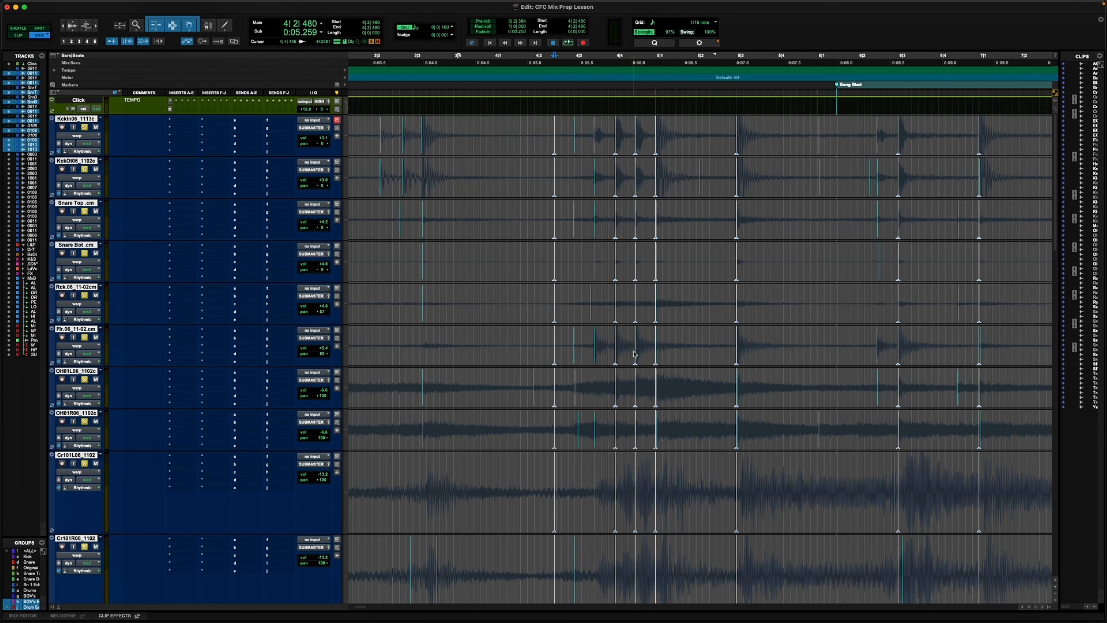
pyautogui.click(596, 349)
pyautogui.hscroll(10, 603, 338)
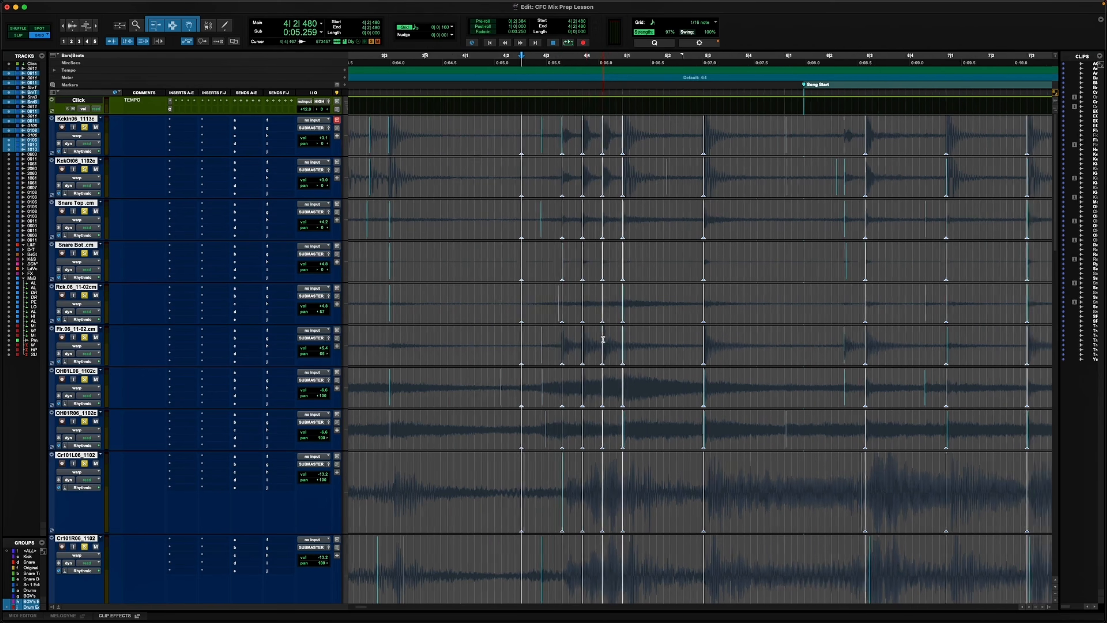
pyautogui.click(519, 355)
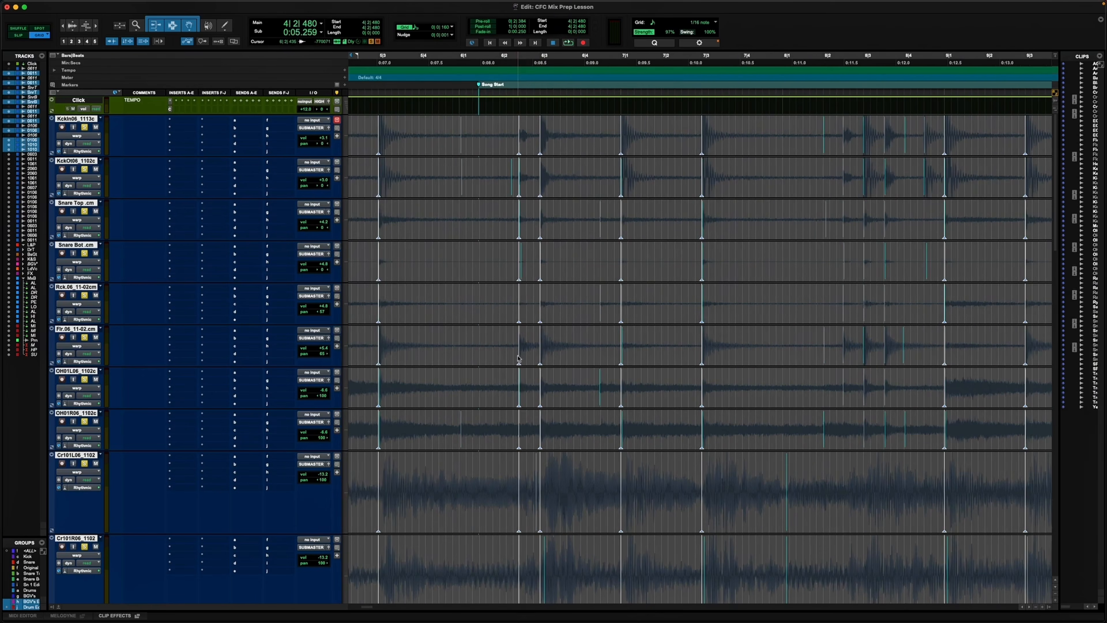
# Play from 8|1 and warp the drum hits at 8|2|480, 8|3 and 8|3|480 to the grid.
pyautogui.hscroll(8, 581, 353)
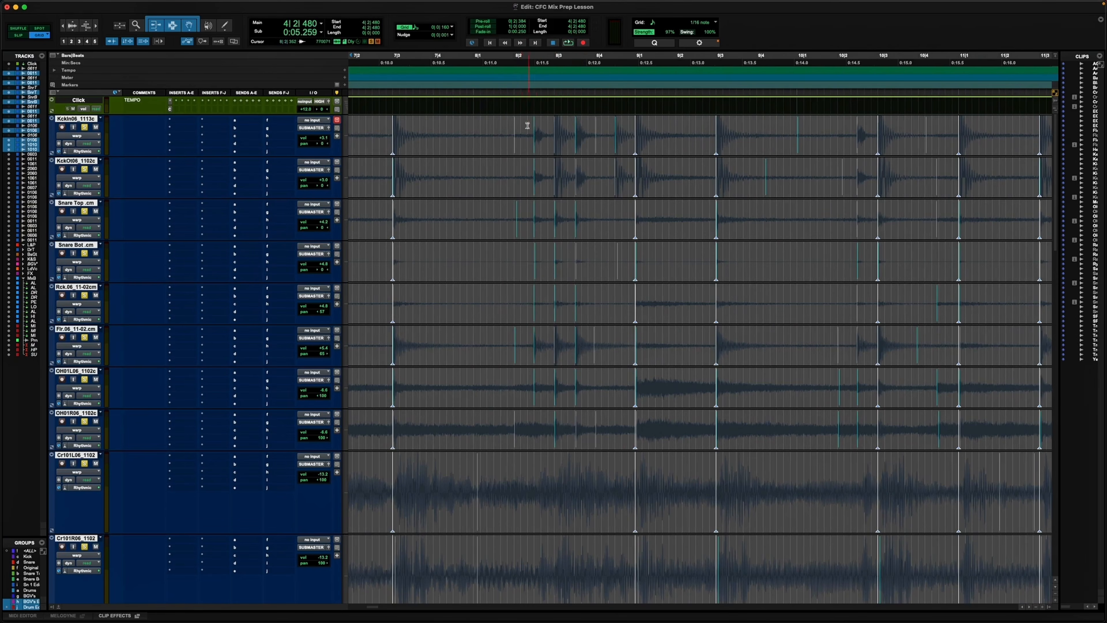
pyautogui.click(479, 127)
pyautogui.press('space')
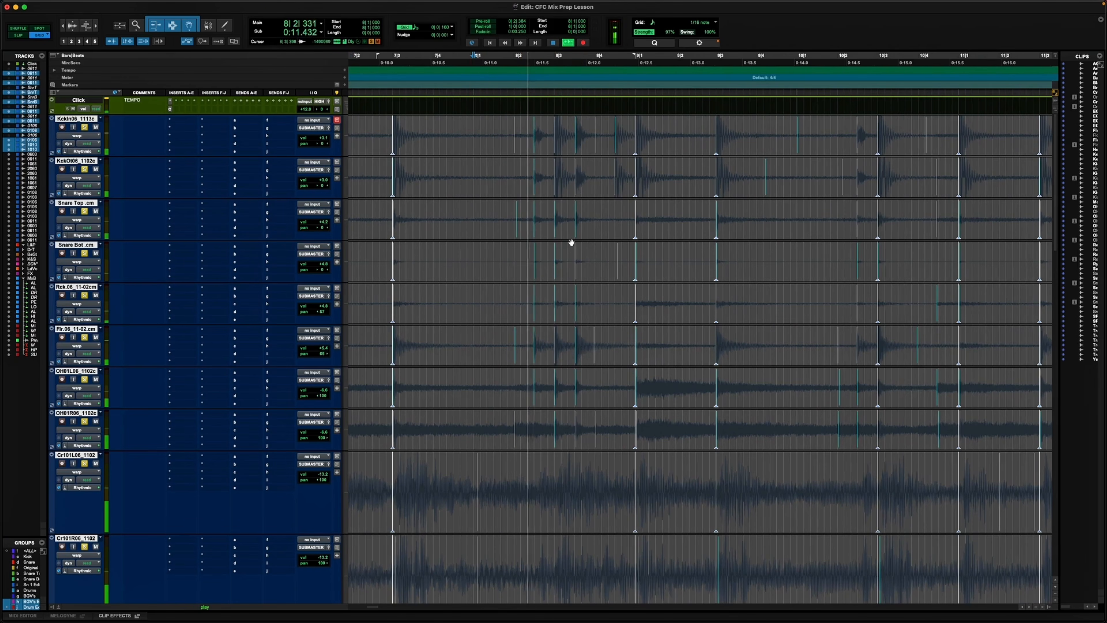
pyautogui.press('space')
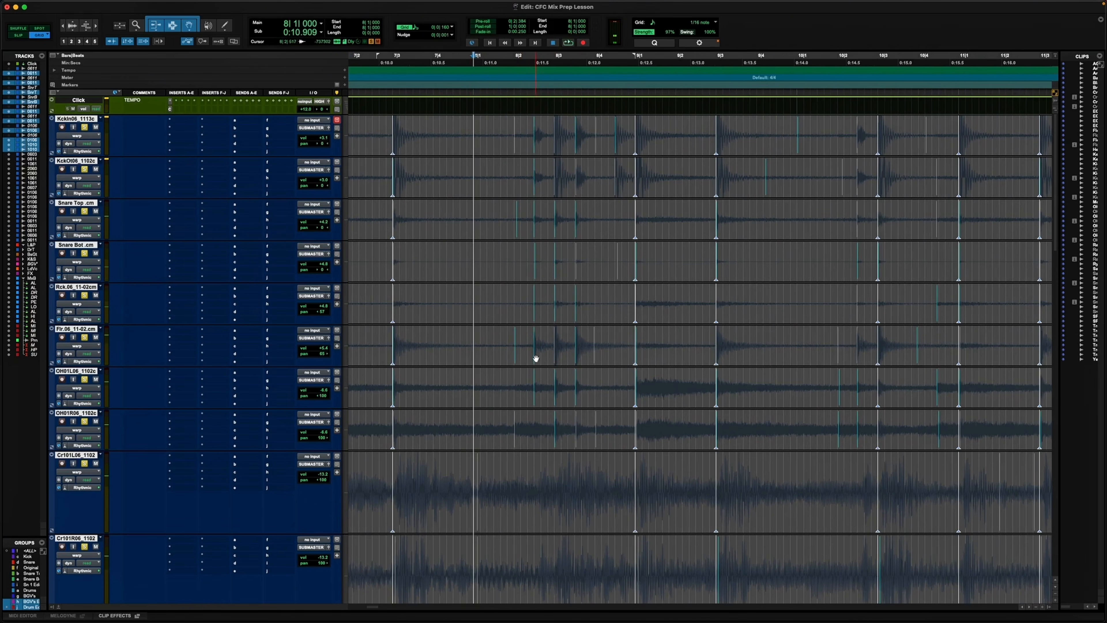
pyautogui.click(535, 355)
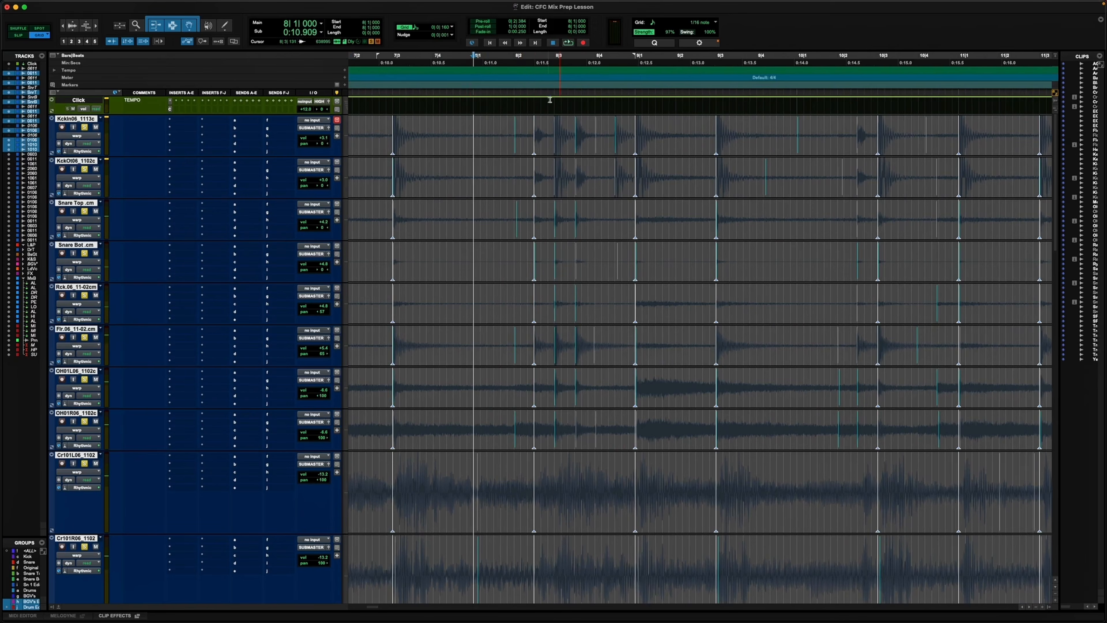
pyautogui.click(554, 140)
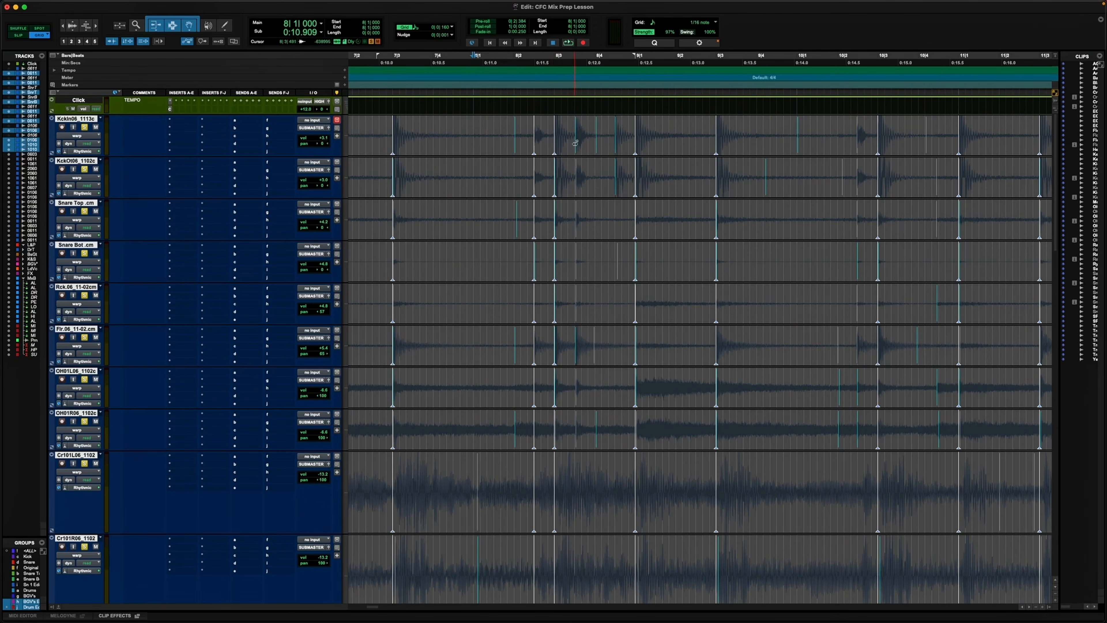
pyautogui.click(574, 355)
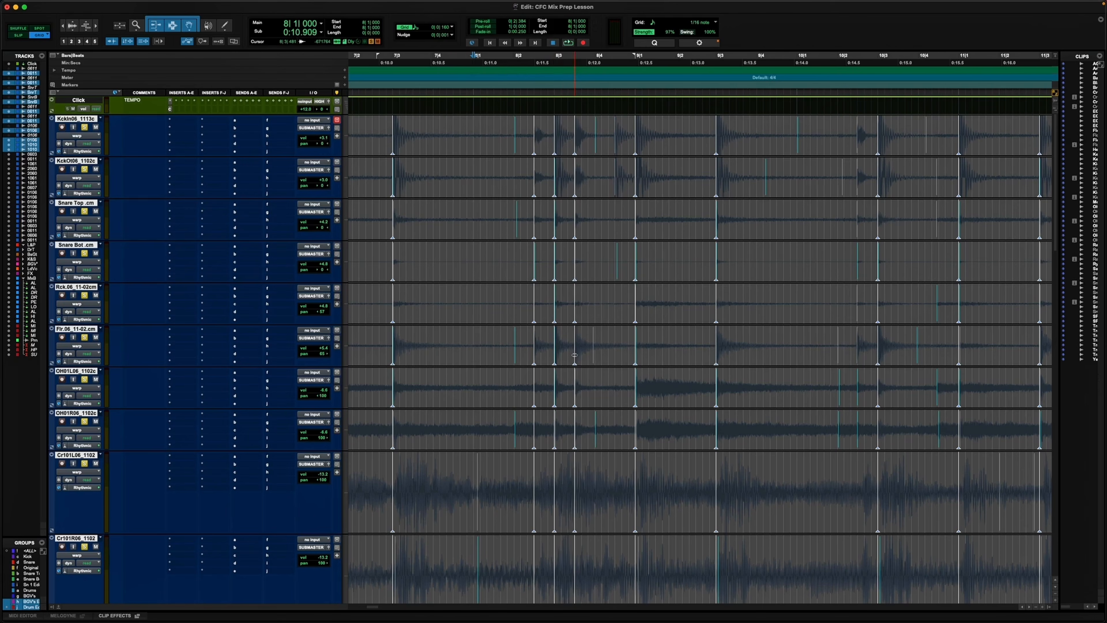
# Play the warped drums from 8|1 into bar 13 to check the timing.
pyautogui.press('space')
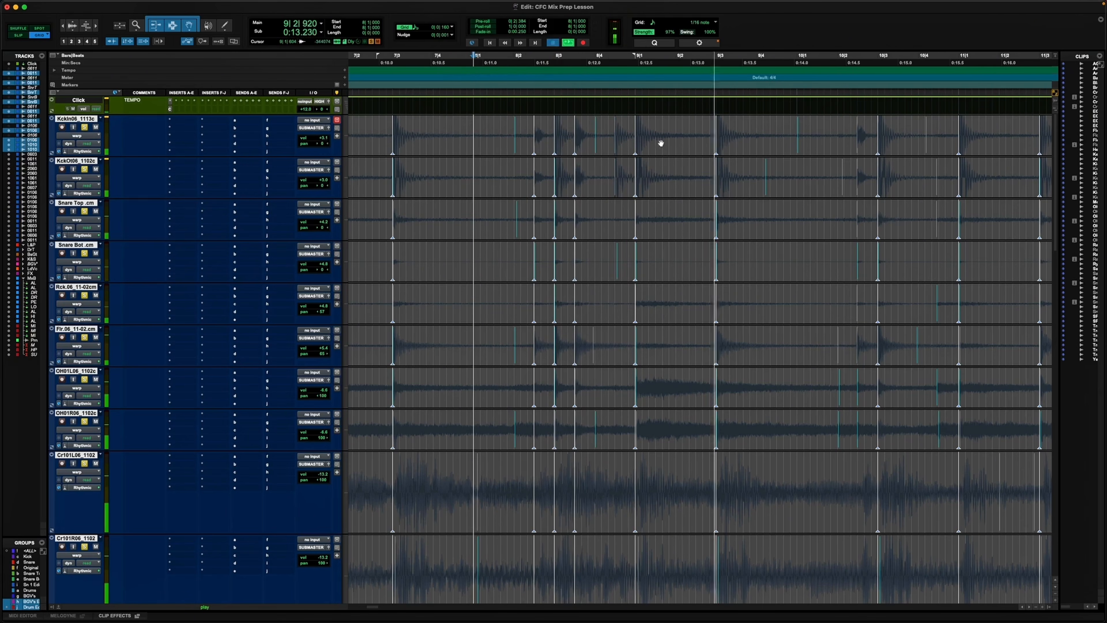
pyautogui.press('space')
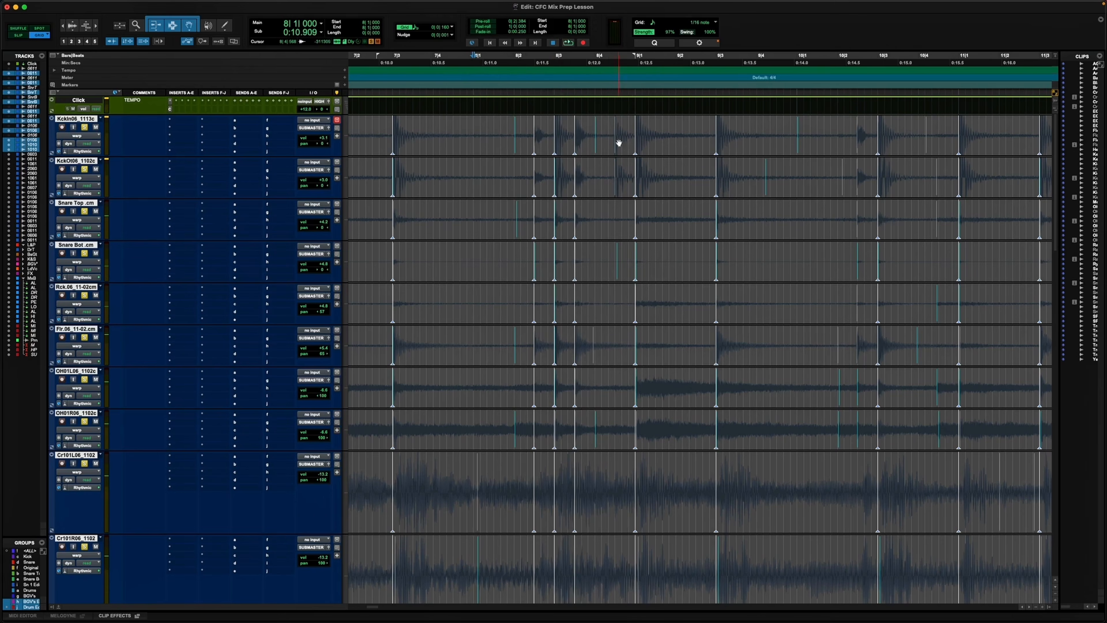
pyautogui.press('space')
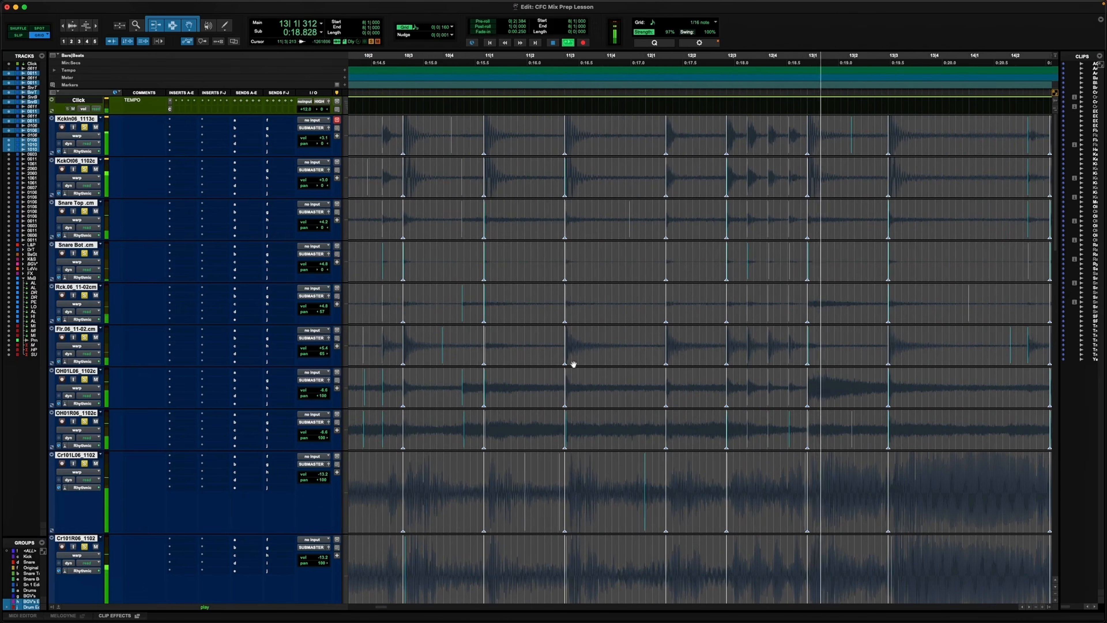
pyautogui.press('space')
# Try adding a second warp marker on the floor tom transient at 11|3 and stretching the audio away from the existing kick marker.
pyautogui.click(566, 342)
pyautogui.press('t')
pyautogui.press('t')
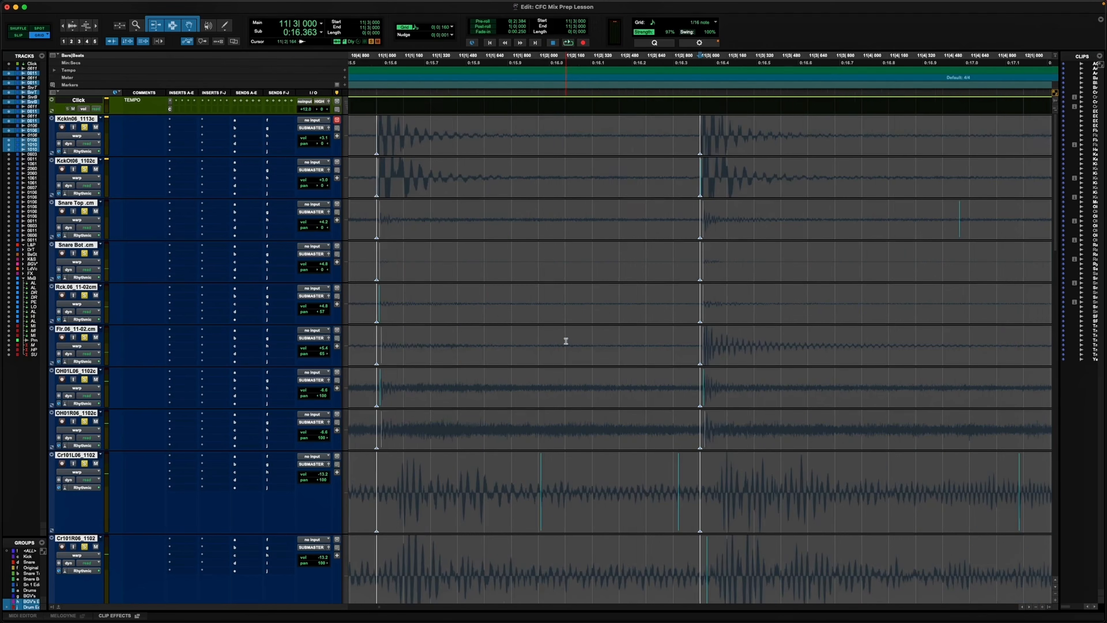
pyautogui.press('t')
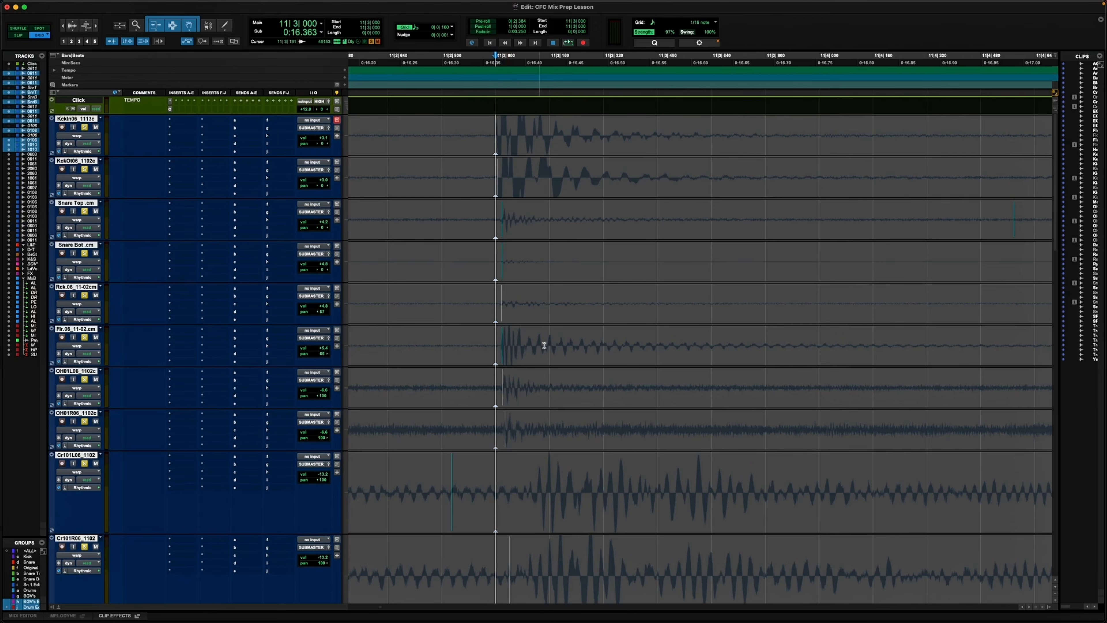
pyautogui.press('r')
pyautogui.hscroll(3, 543, 345)
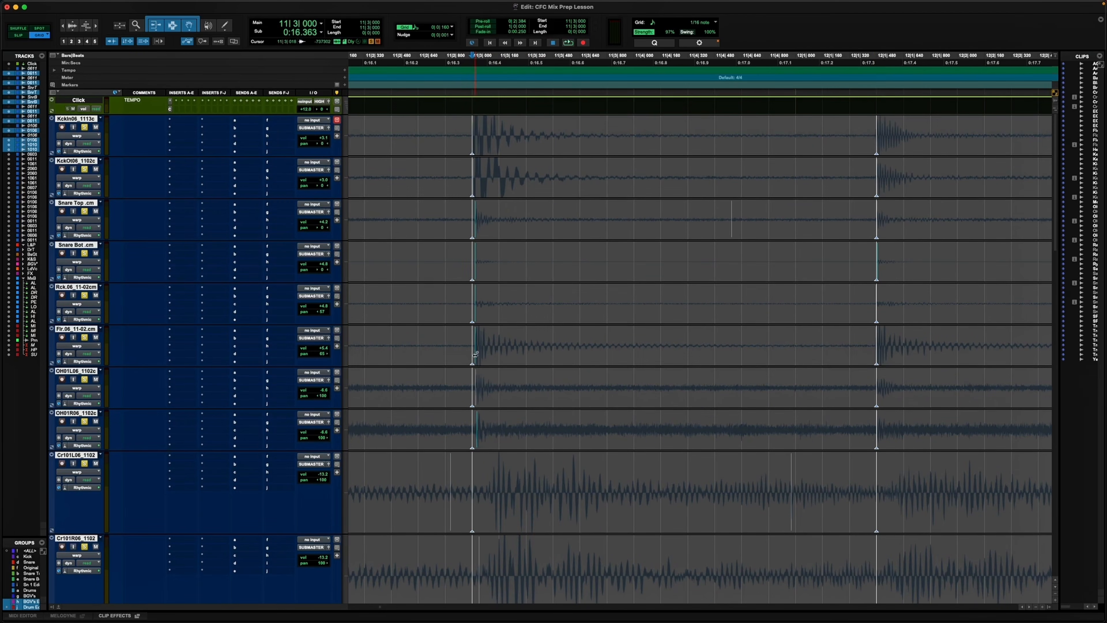
pyautogui.moveTo(476, 353); pyautogui.dragTo(472, 357)
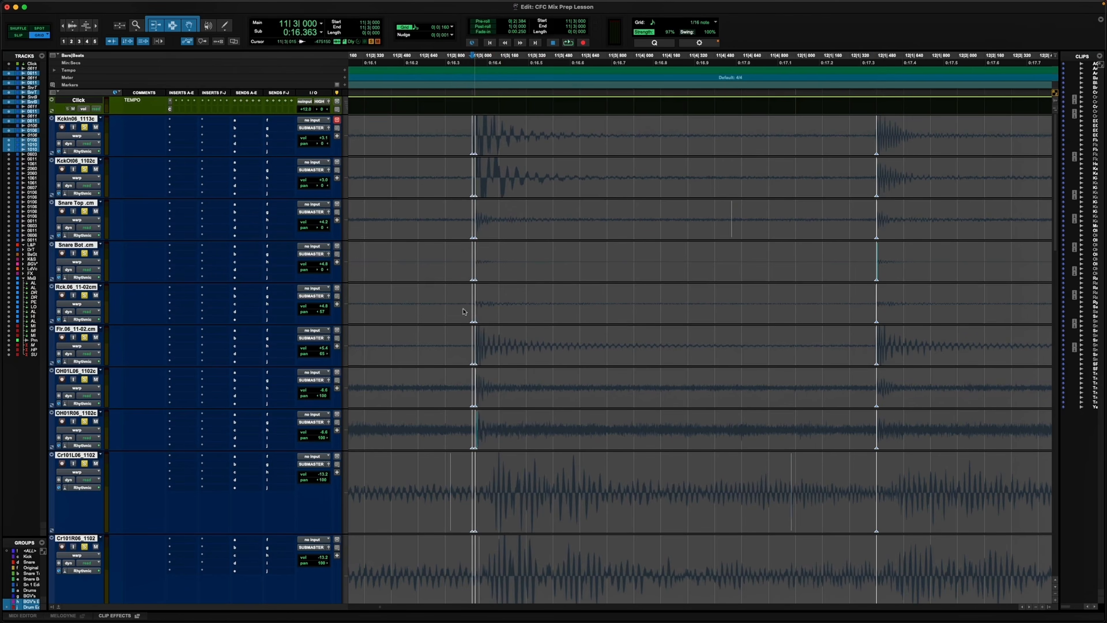
pyautogui.moveTo(473, 312); pyautogui.dragTo(499, 314)
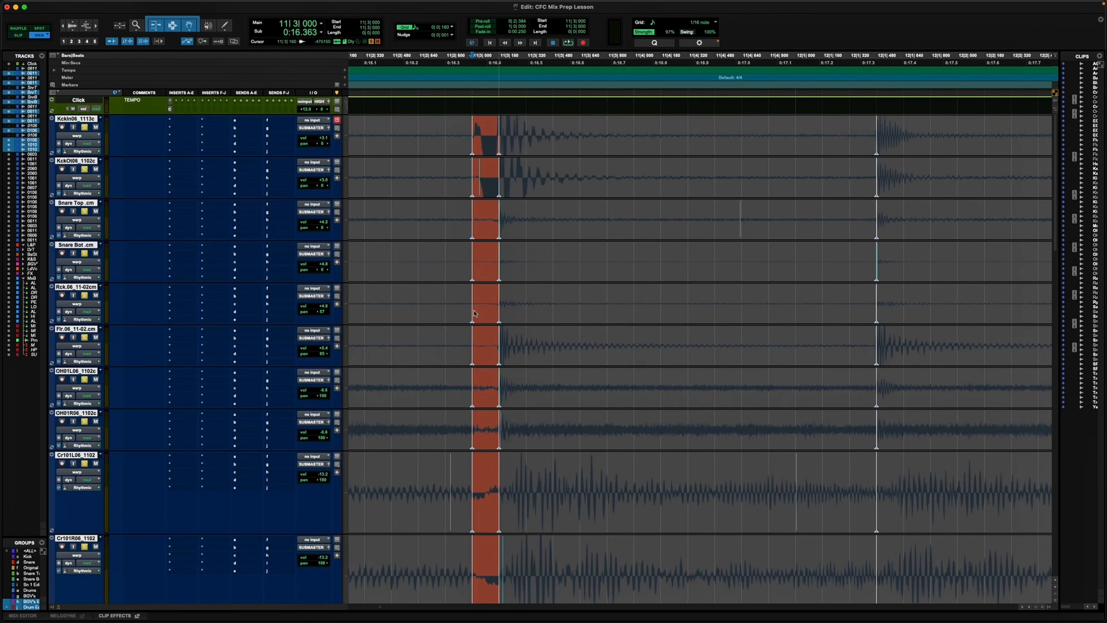
pyautogui.press('super+z')
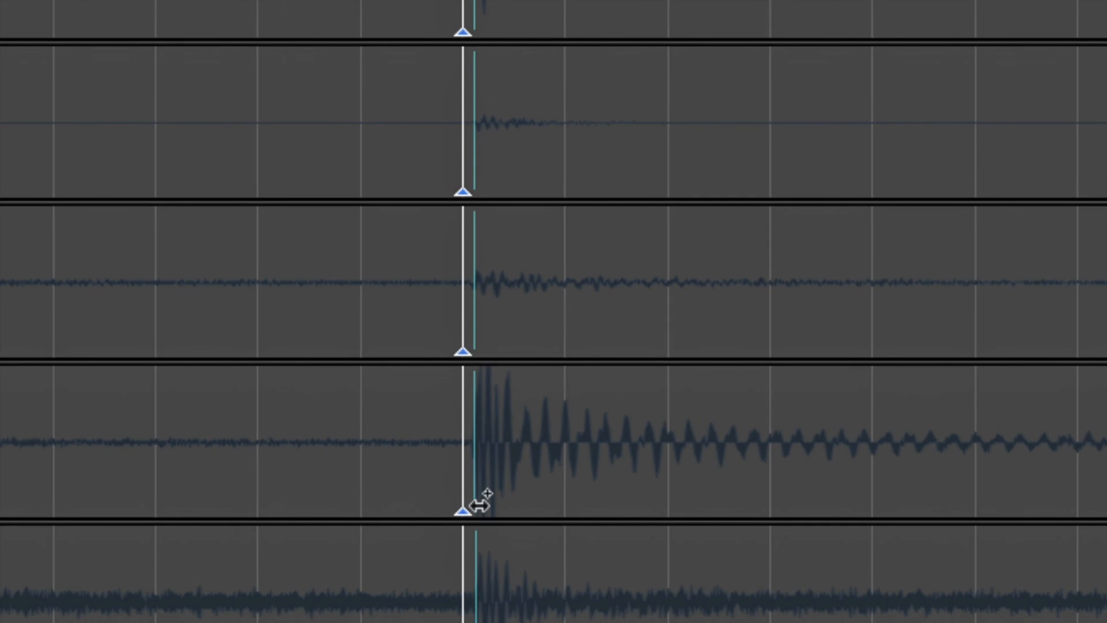
# Try warping the floor tom transient at 11|3 back onto the grid with its own warp marker.
pyautogui.click(474, 462)
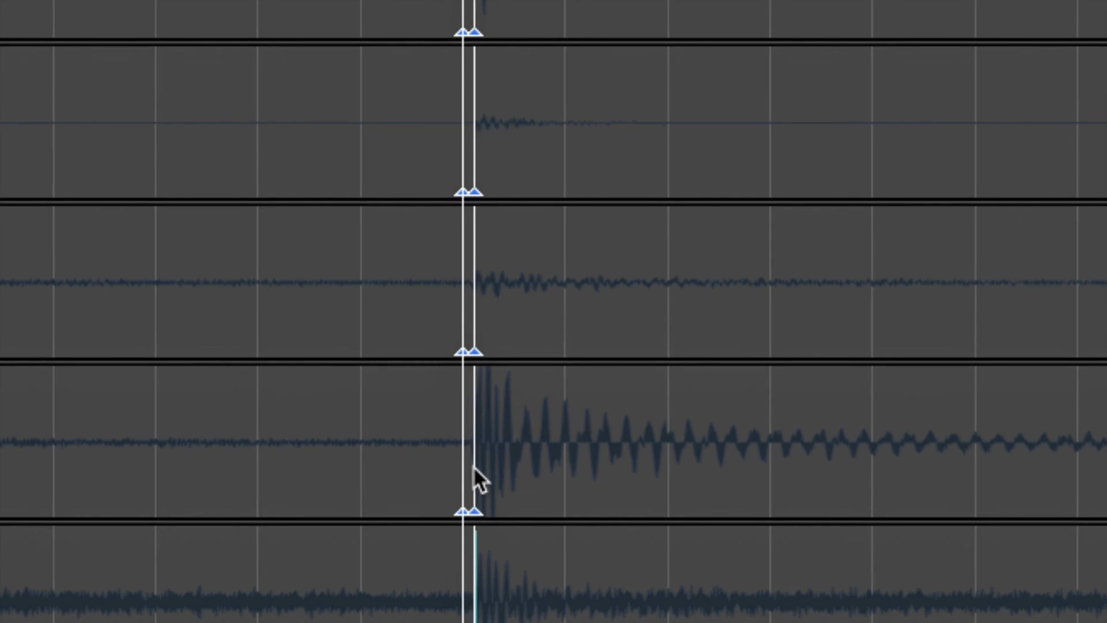
pyautogui.moveTo(474, 466)
pyautogui.mouseDown()
pyautogui.moveTo(527, 464)
pyautogui.moveTo(461, 462)
pyautogui.mouseUp()
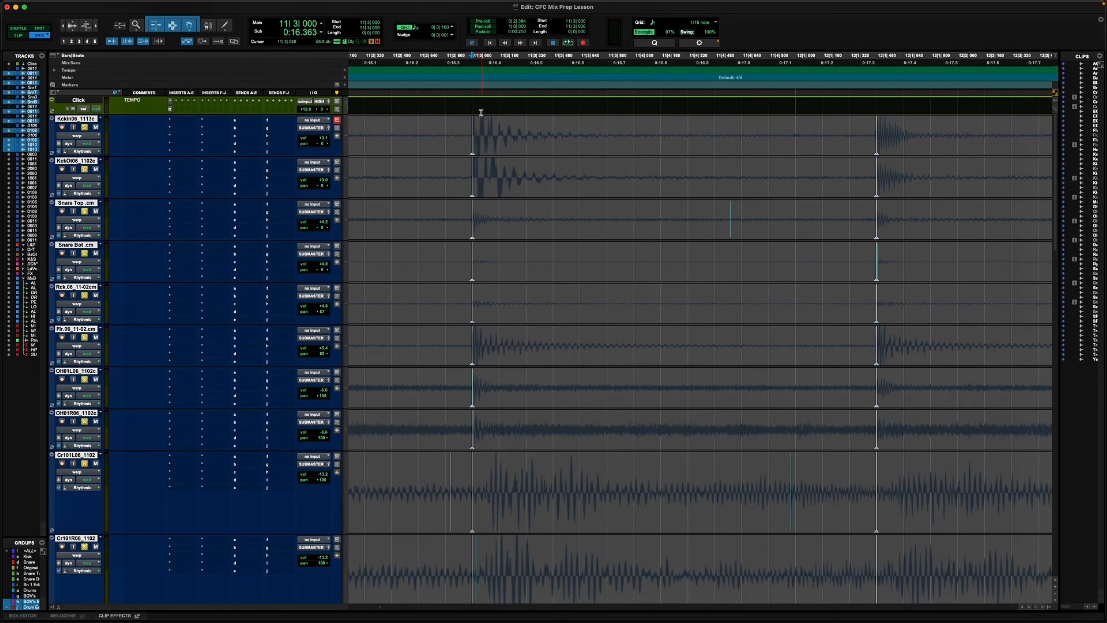
# Play repeatedly from 11|2 to compare the hit at 11|3 with and without the extra warp.
pyautogui.hscroll(-3, 478, 123)
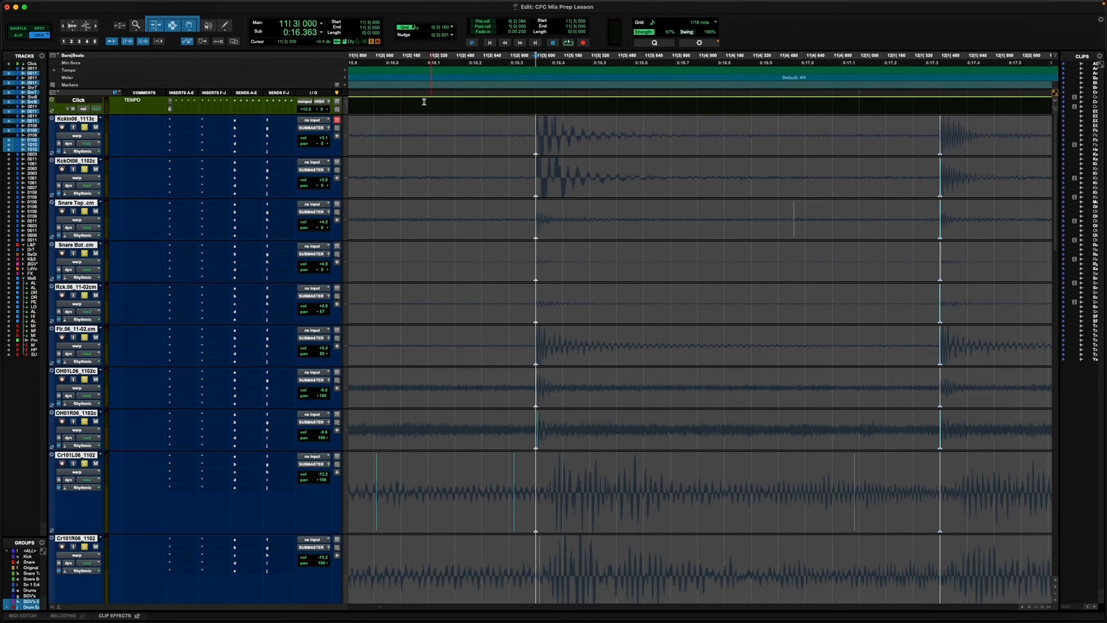
pyautogui.click(374, 126)
pyautogui.press('space')
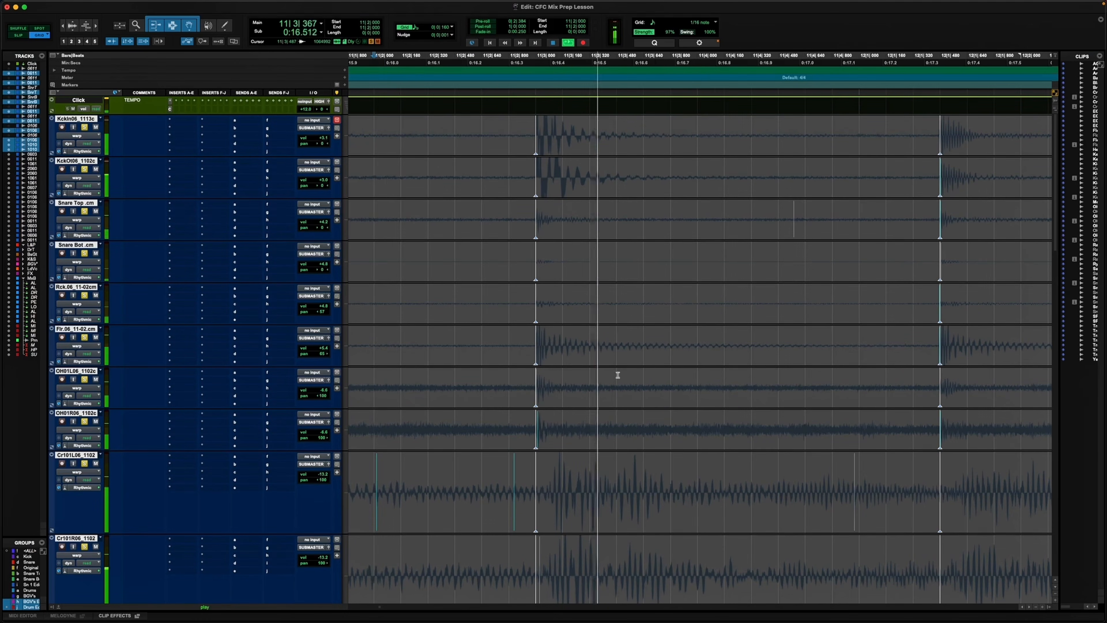
pyautogui.press('space')
pyautogui.press('space')
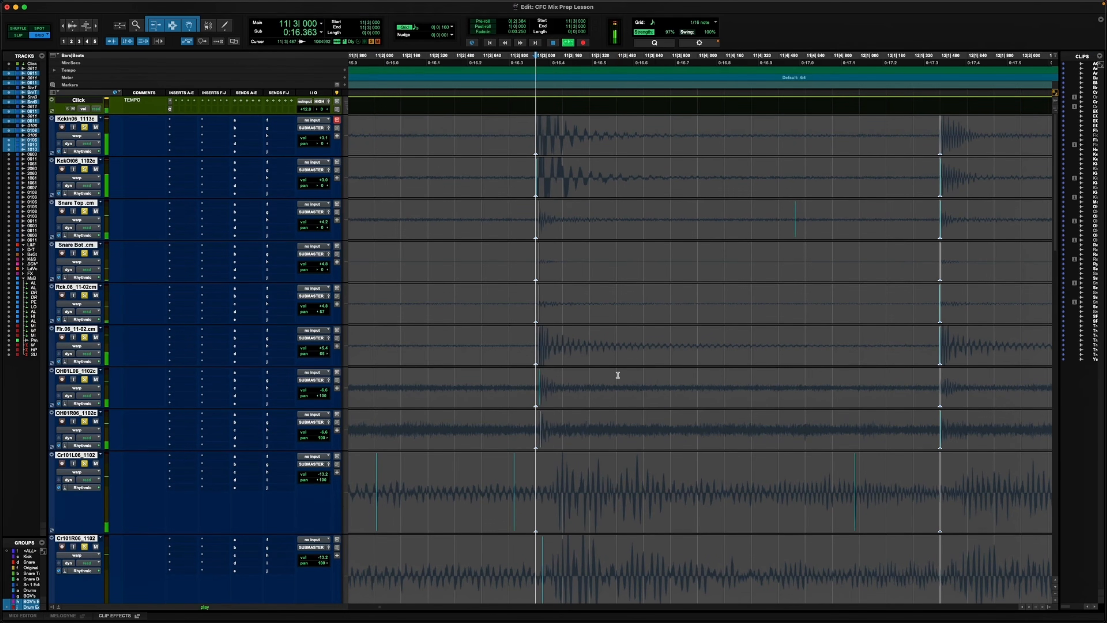
pyautogui.press('space')
pyautogui.click(375, 136)
pyautogui.press('space')
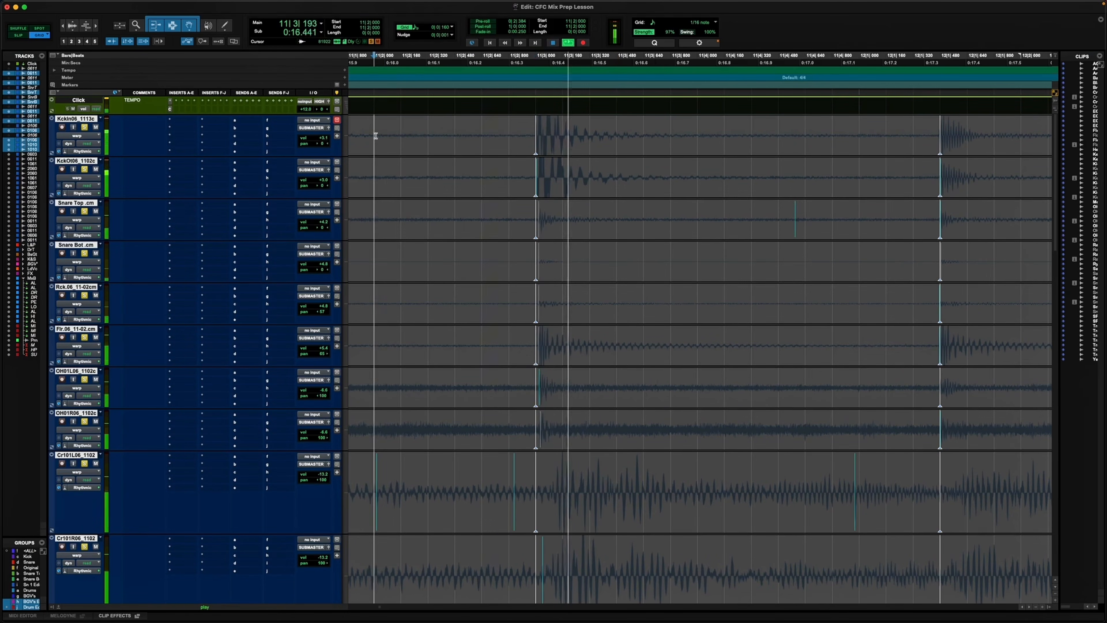
pyautogui.press('space')
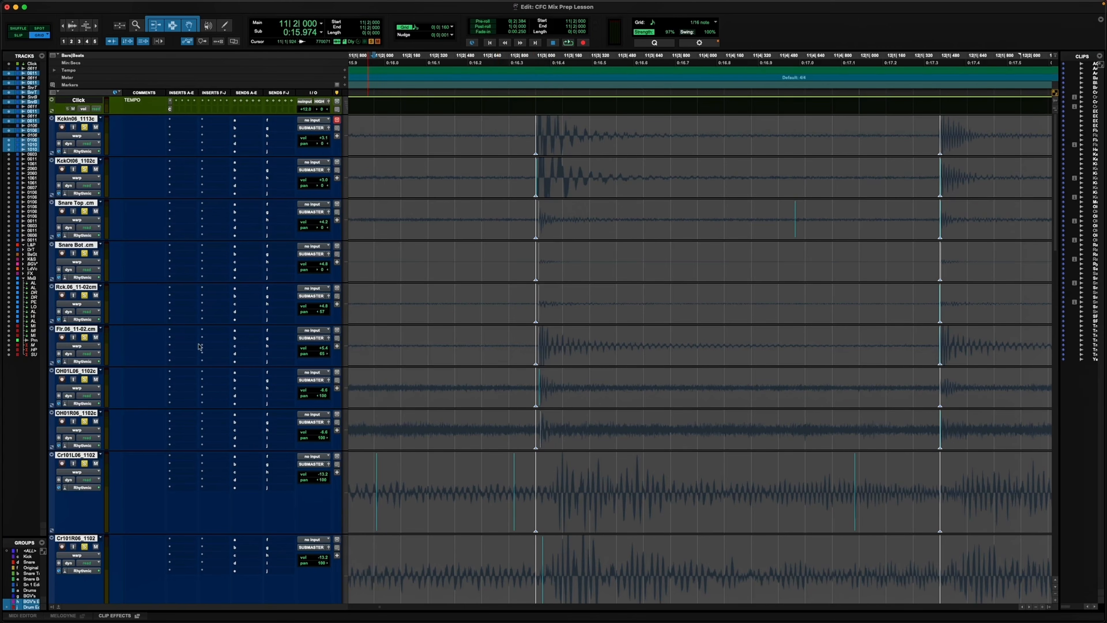
# Insert FabFilter Pro-Q 3 on the floor tom track and play that track soloed.
pyautogui.click(171, 330)
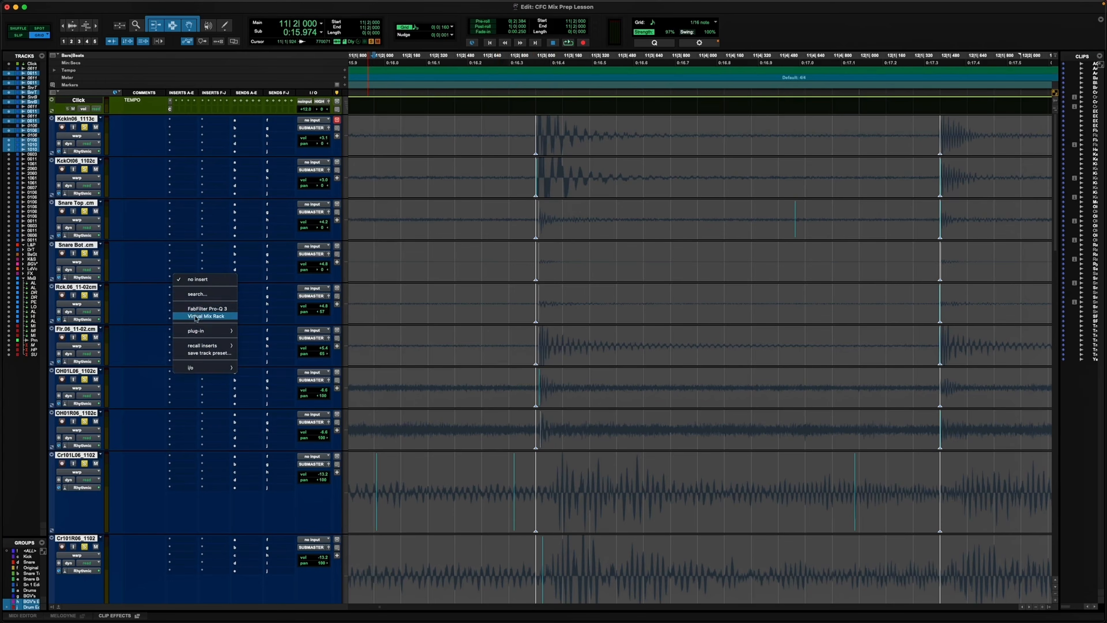
pyautogui.click(197, 309)
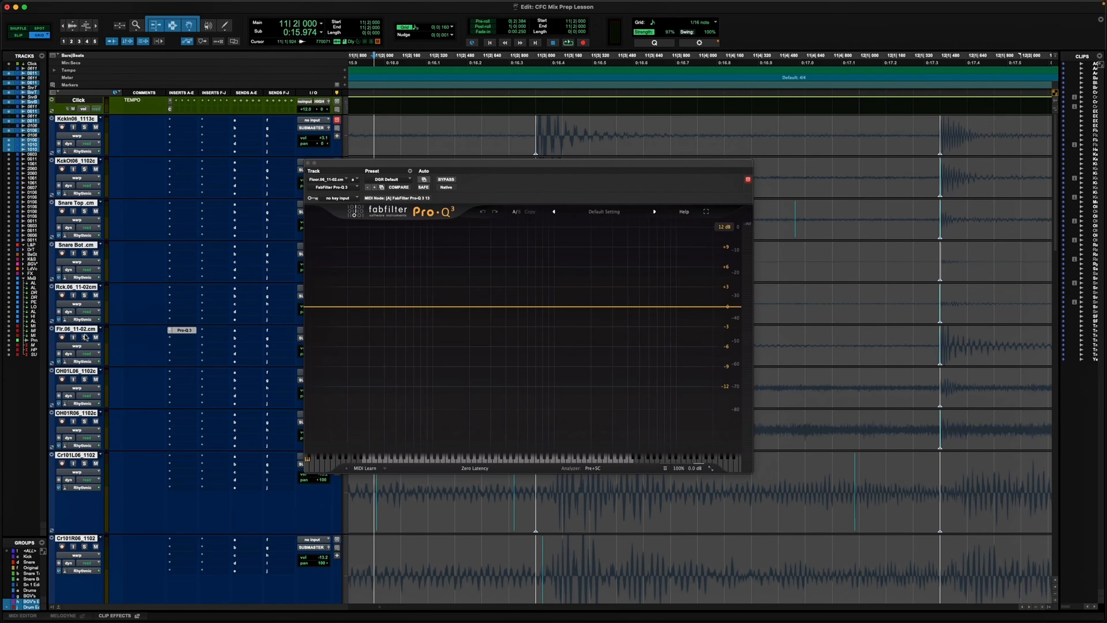
pyautogui.press('space')
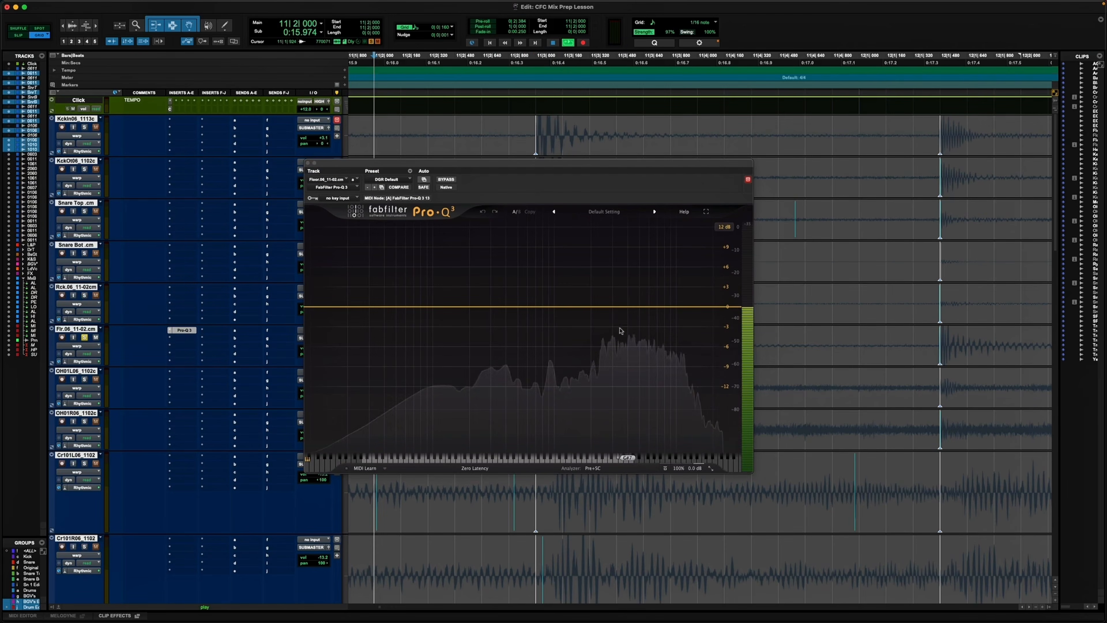
pyautogui.press('space')
# Boost the floor tom by about 9.9 dB at 6.18 kHz and about 9.2 dB at 9.33 kHz, auditioning each band.
pyautogui.moveTo(636, 307); pyautogui.dragTo(653, 242)
pyautogui.press('space')
pyautogui.press('space')
pyautogui.press('space')
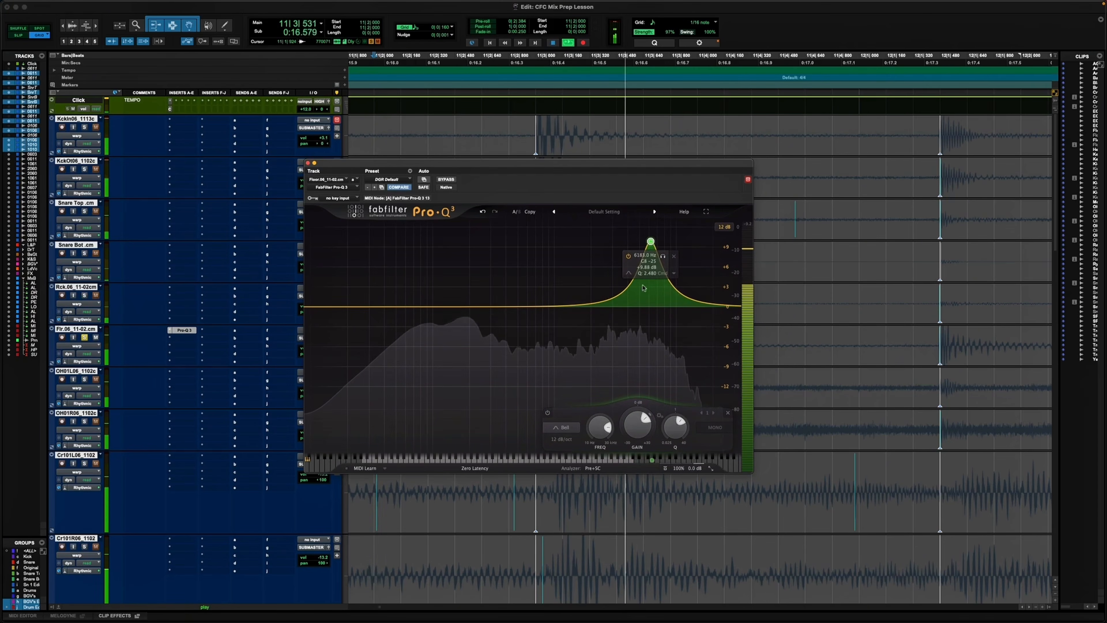
pyautogui.doubleClick(635, 307)
pyautogui.press('space')
pyautogui.moveTo(635, 307); pyautogui.dragTo(673, 247)
pyautogui.press('space')
pyautogui.press('space')
pyautogui.press('space')
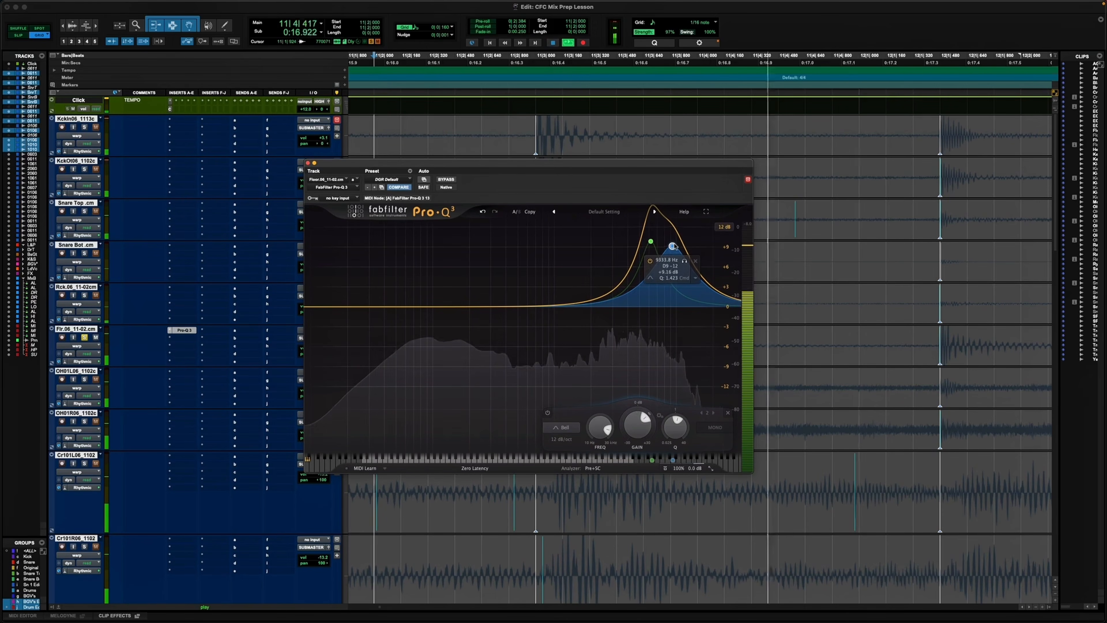
pyautogui.press('space')
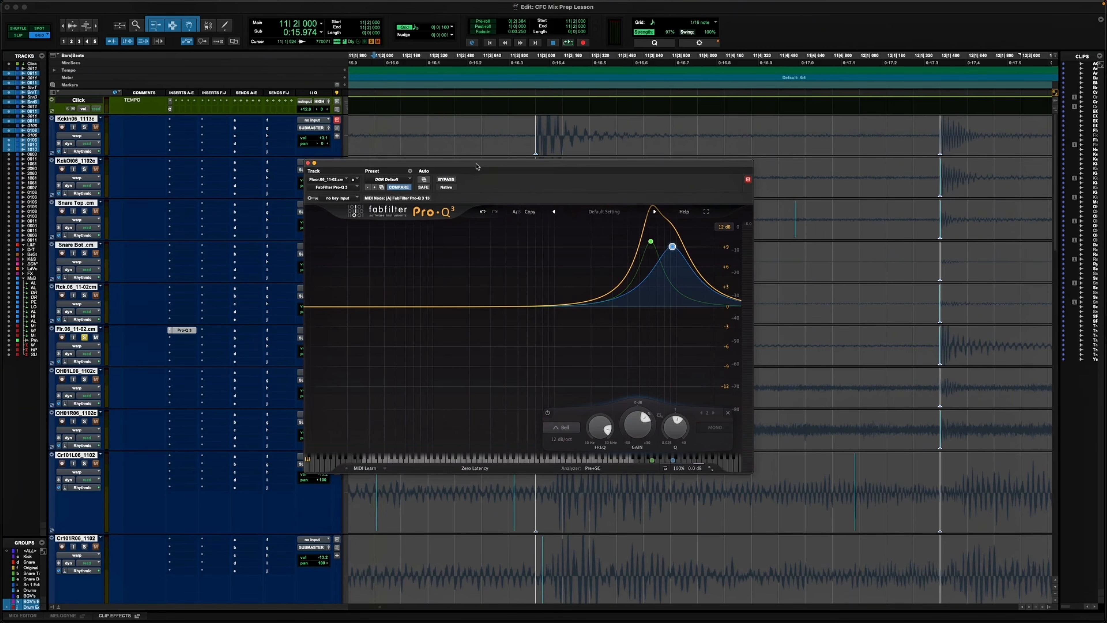
# Cut the floor tom by about 8.3 dB at 491 Hz and add a low shelf of about 7.4 dB at 109 Hz.
pyautogui.moveTo(476, 166); pyautogui.dragTo(480, 147)
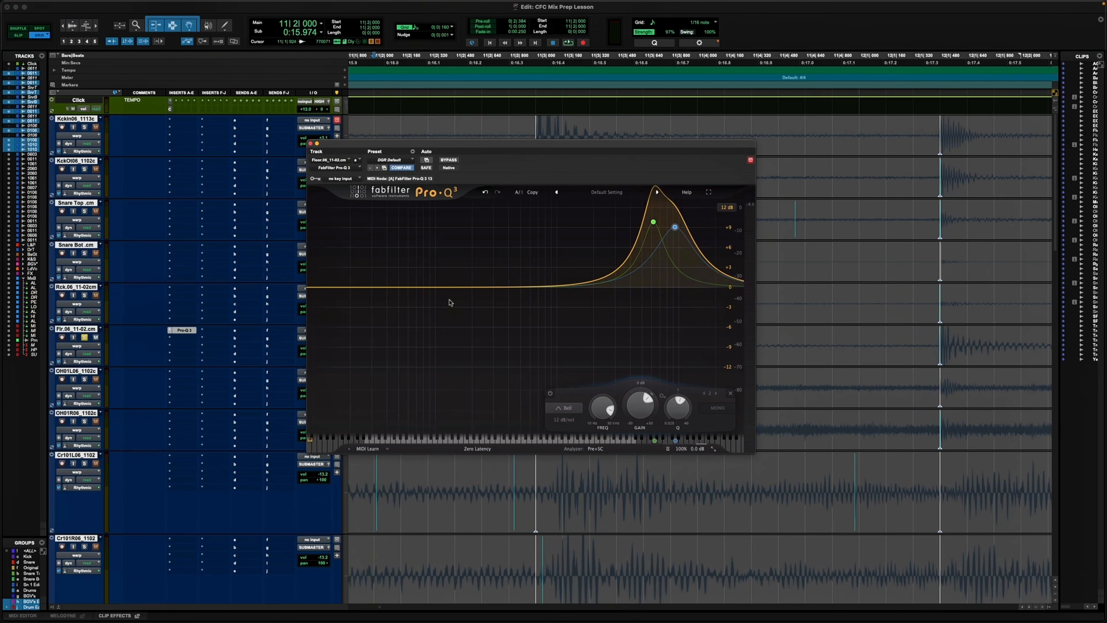
pyautogui.moveTo(510, 294); pyautogui.dragTo(516, 340)
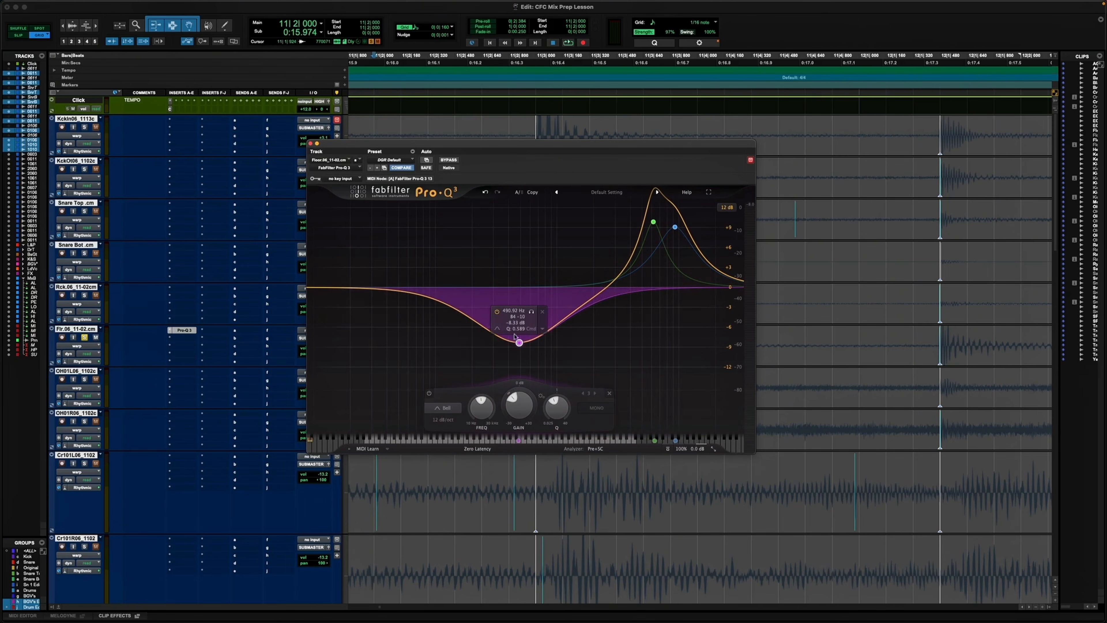
pyautogui.moveTo(380, 285); pyautogui.dragTo(439, 263)
pyautogui.press('space')
pyautogui.scroll(4, 443, 261)
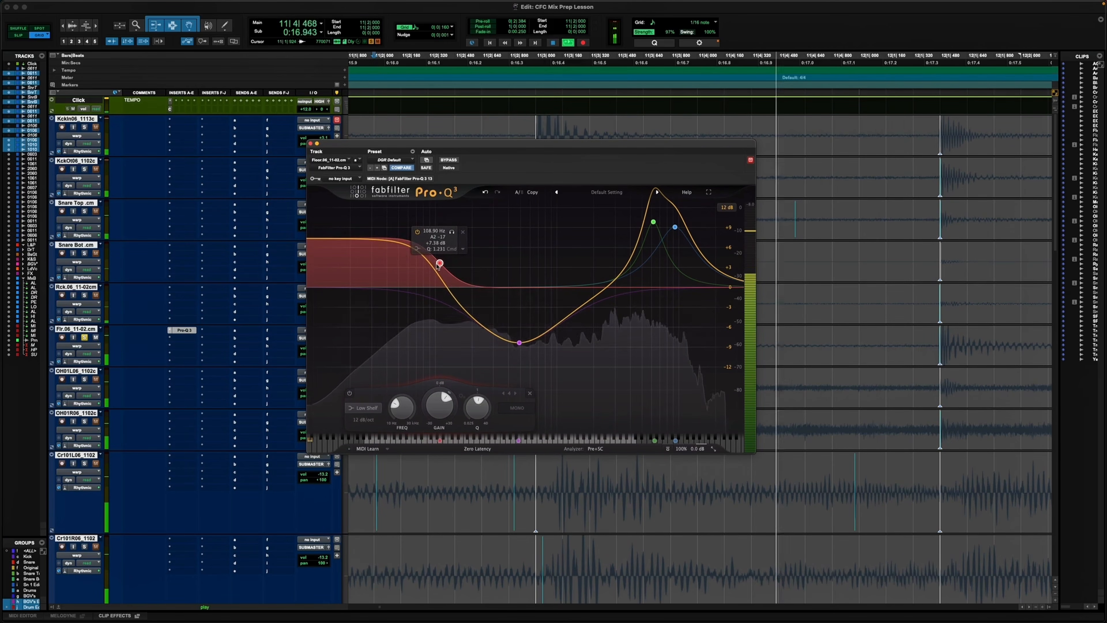
# Compare the floor tom with its EQ bypassed, re-enable the EQ and close the plug-in.
pyautogui.click(452, 162)
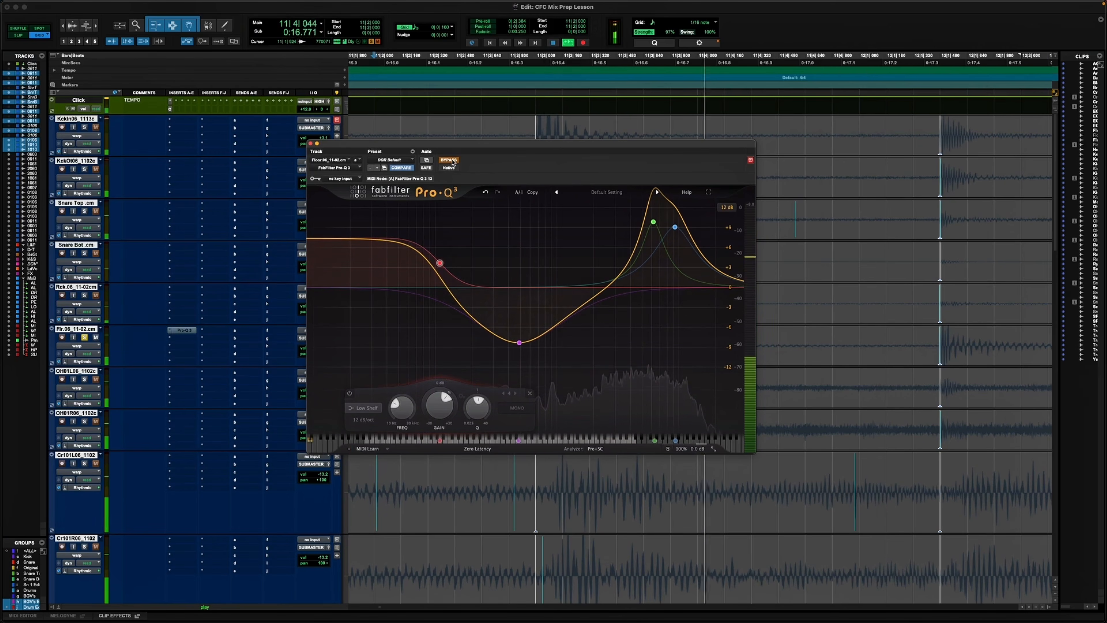
pyautogui.press('space')
pyautogui.click(445, 161)
pyautogui.click(310, 144)
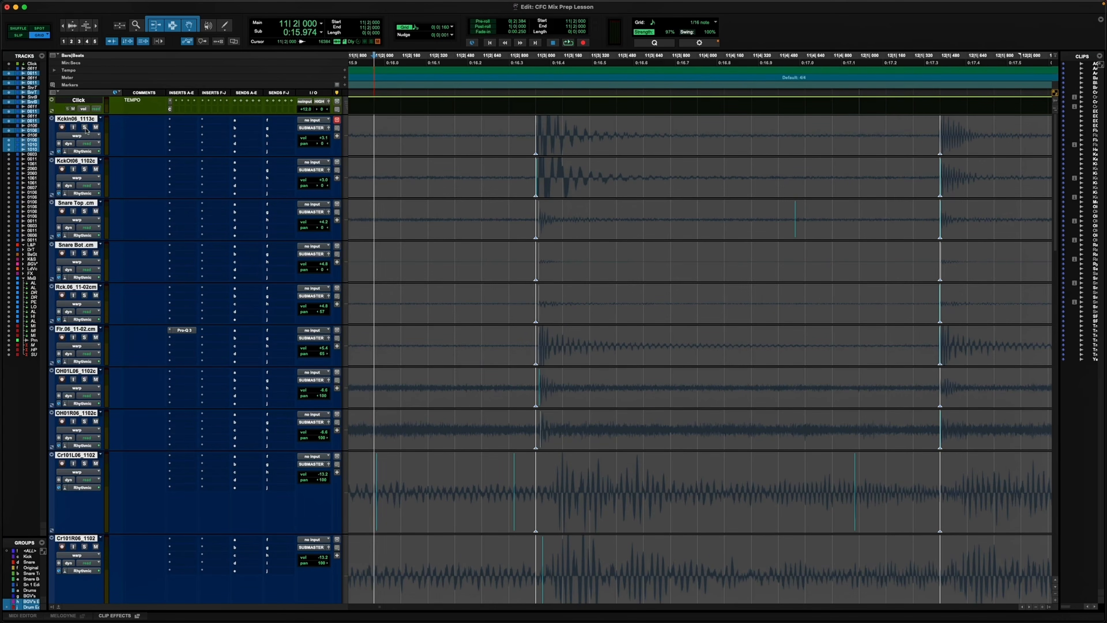
# Solo the Kick In track, play it briefly and insert FabFilter Pro-Q 3 on it.
pyautogui.click(84, 127)
pyautogui.press('space')
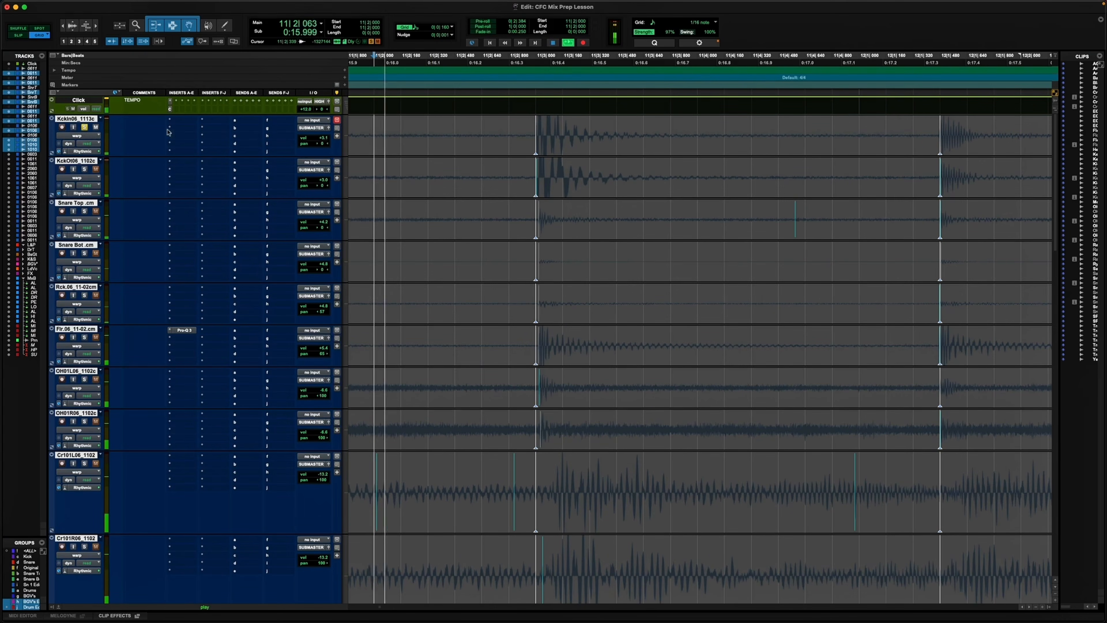
pyautogui.press('space')
pyautogui.click(170, 120)
pyautogui.click(201, 100)
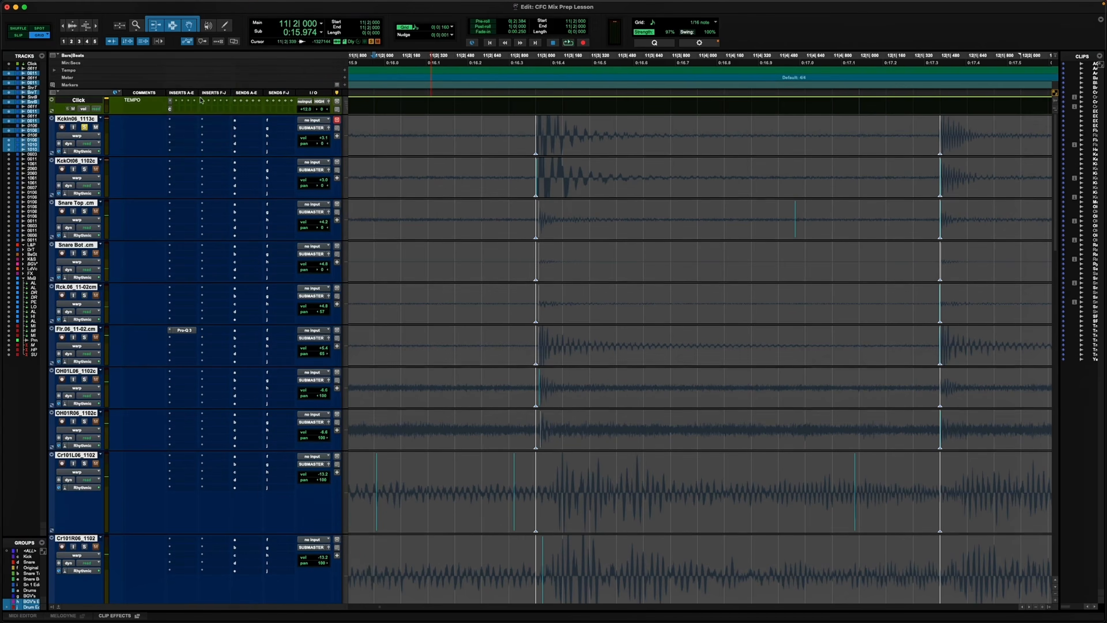
# Boost Kick In by about 10 dB at 6.2 kHz and add a higher treble bell of about 6 dB.
pyautogui.moveTo(635, 297); pyautogui.dragTo(655, 223)
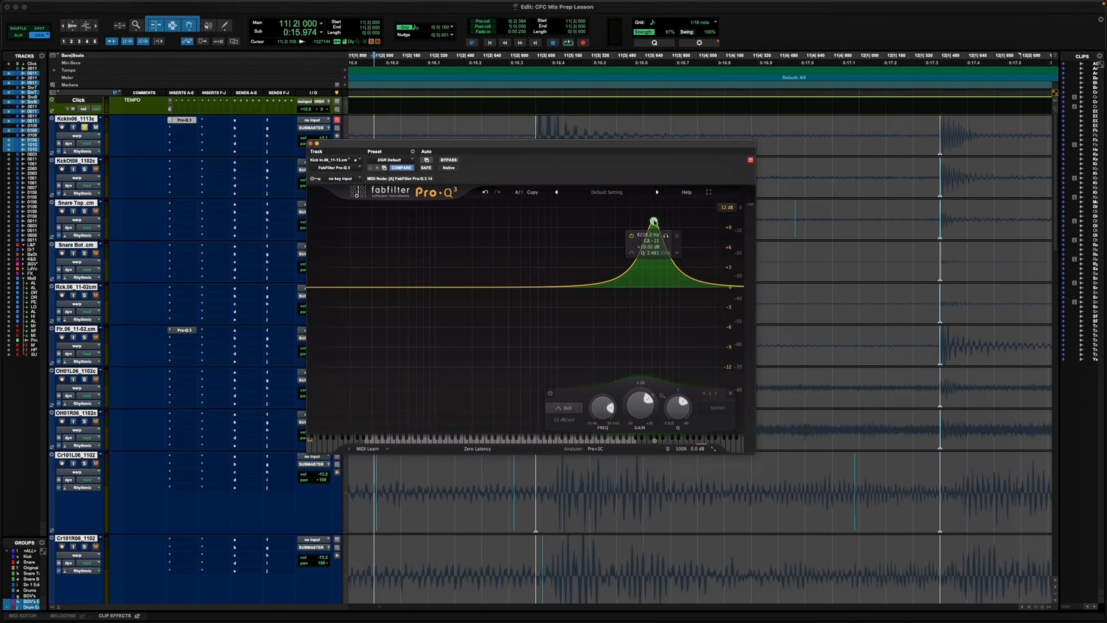
pyautogui.scroll(2, 655, 223)
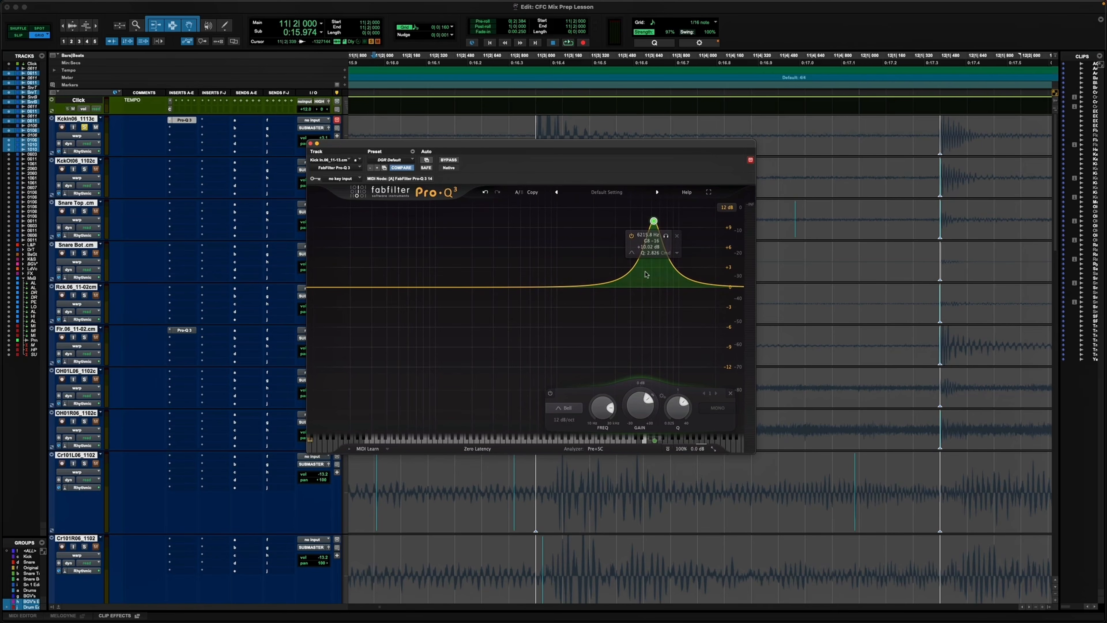
pyautogui.click(641, 284)
pyautogui.moveTo(641, 284); pyautogui.dragTo(681, 246)
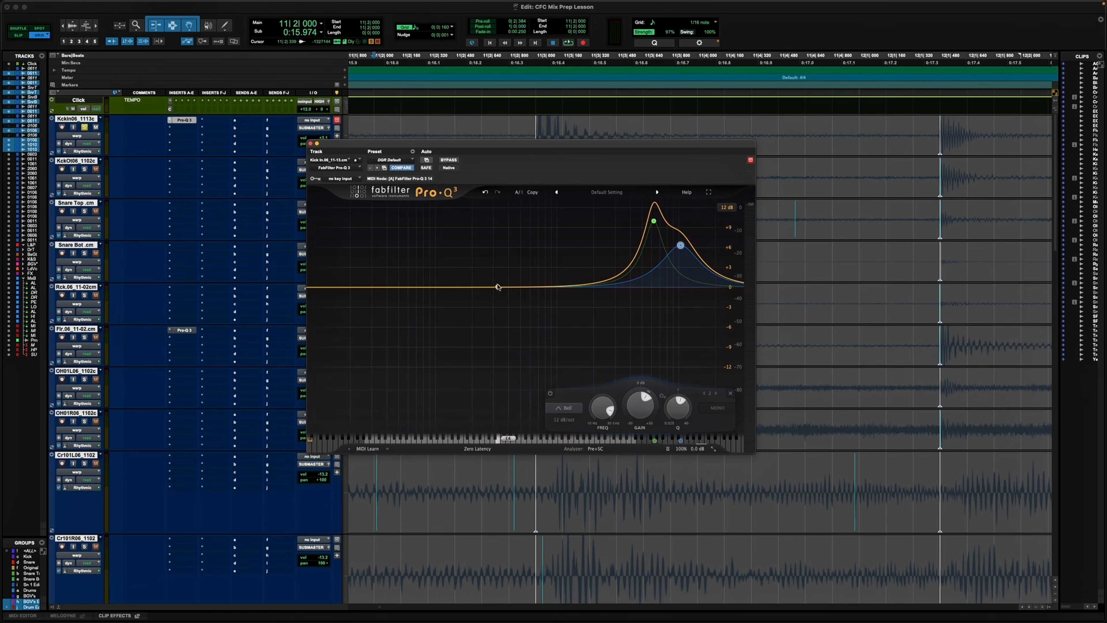
# Cut the Kick In low mids by about 6 dB and add a narrower cut of about 10.8 dB at 208 Hz.
pyautogui.moveTo(498, 286); pyautogui.dragTo(474, 350)
pyautogui.press('space')
pyautogui.press('space')
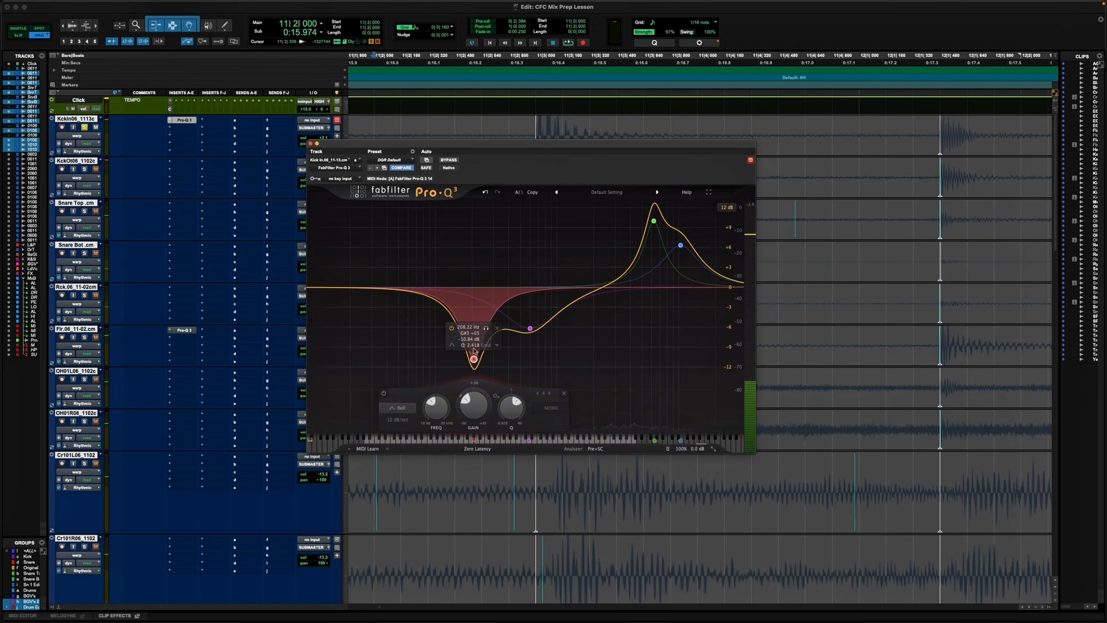
# Add a Low Shelf of about 6.2 dB at 75.5 Hz and a cut of about 5.5 dB near 1.4 kHz to Kick In.
pyautogui.moveTo(351, 287); pyautogui.dragTo(366, 280)
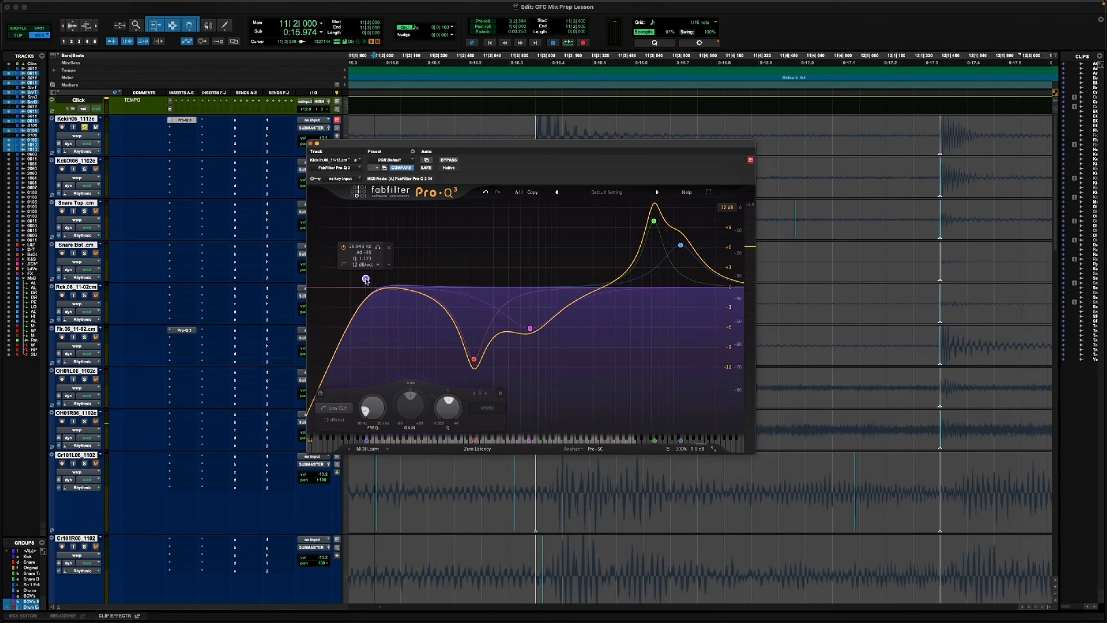
pyautogui.rightClick(367, 280)
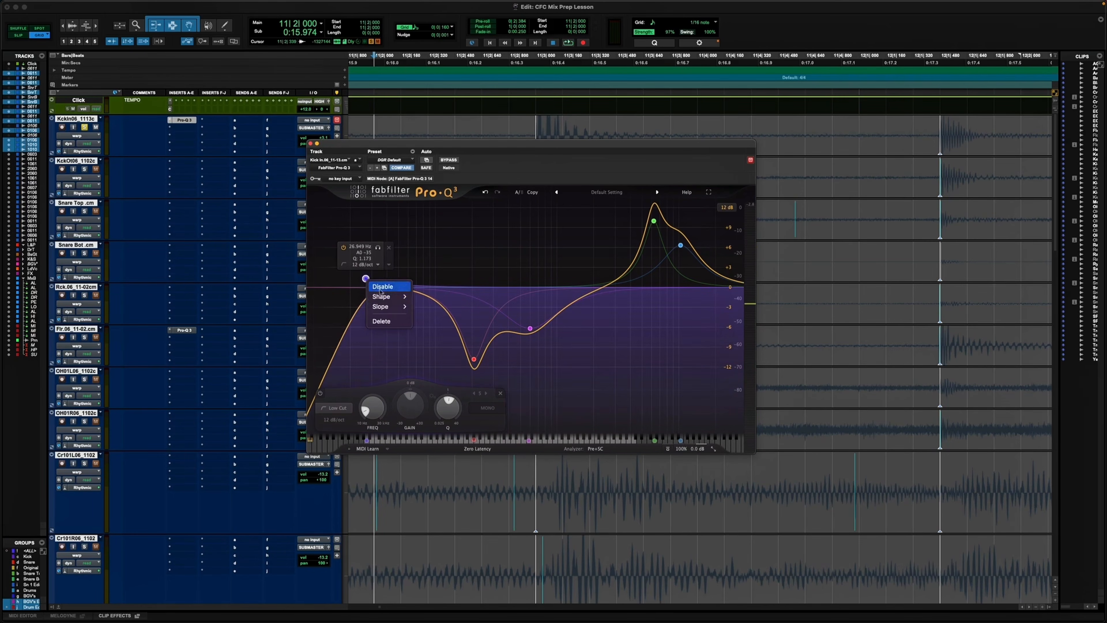
pyautogui.click(431, 306)
pyautogui.press('space')
pyautogui.moveTo(365, 286); pyautogui.dragTo(421, 262)
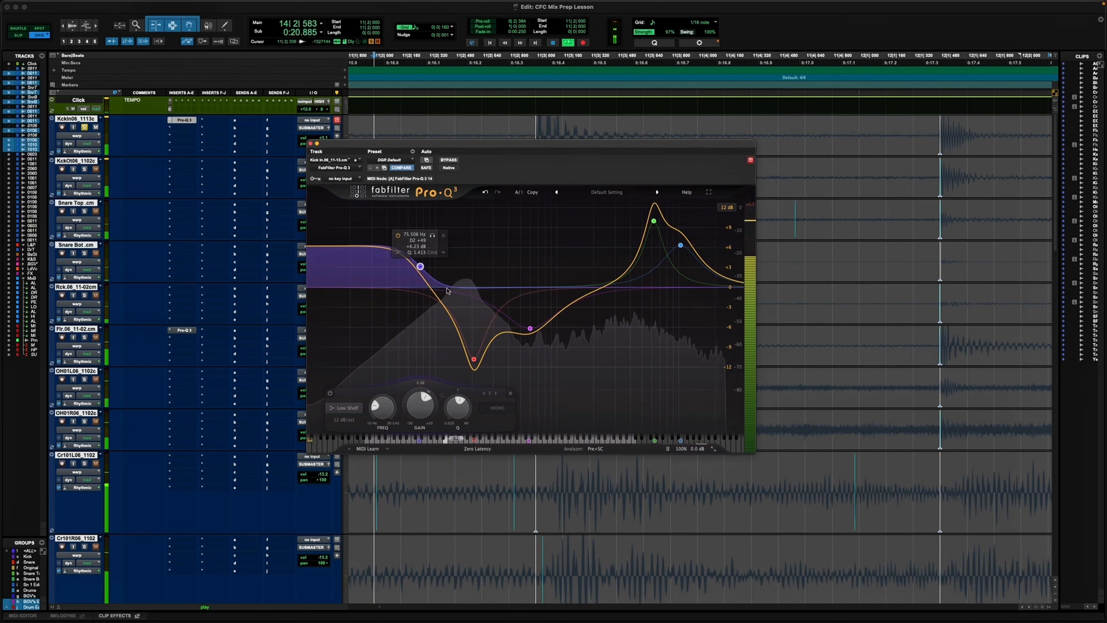
pyautogui.doubleClick(564, 288)
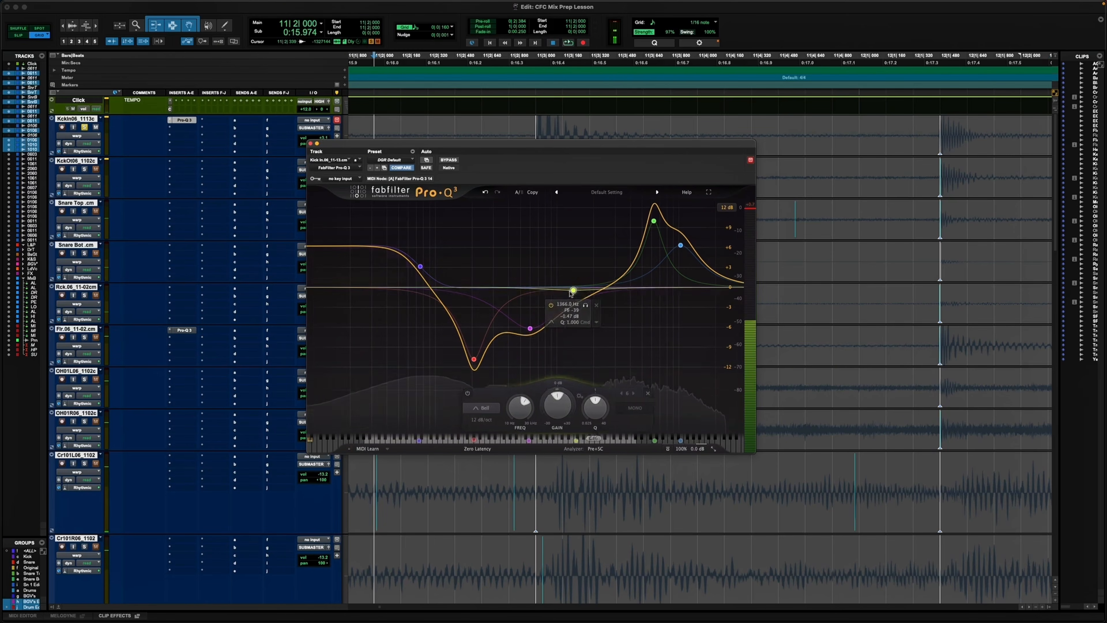
pyautogui.moveTo(565, 287); pyautogui.dragTo(574, 323)
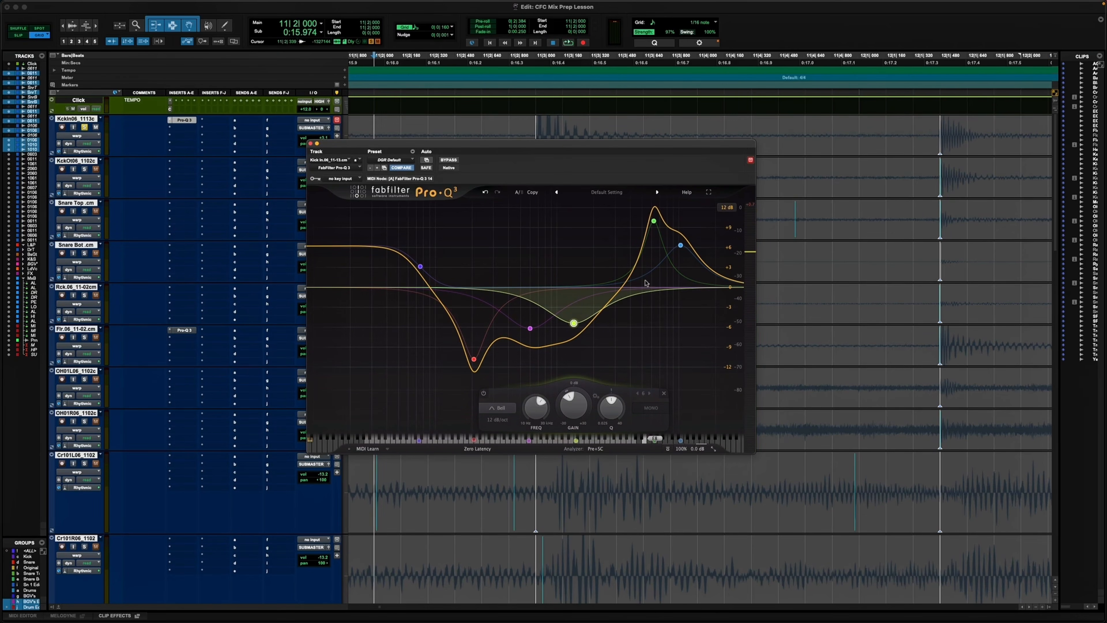
# Try an additional bell boost on the Kick In EQ, starting near 3.9 kHz and moving upward.
pyautogui.doubleClick(619, 289)
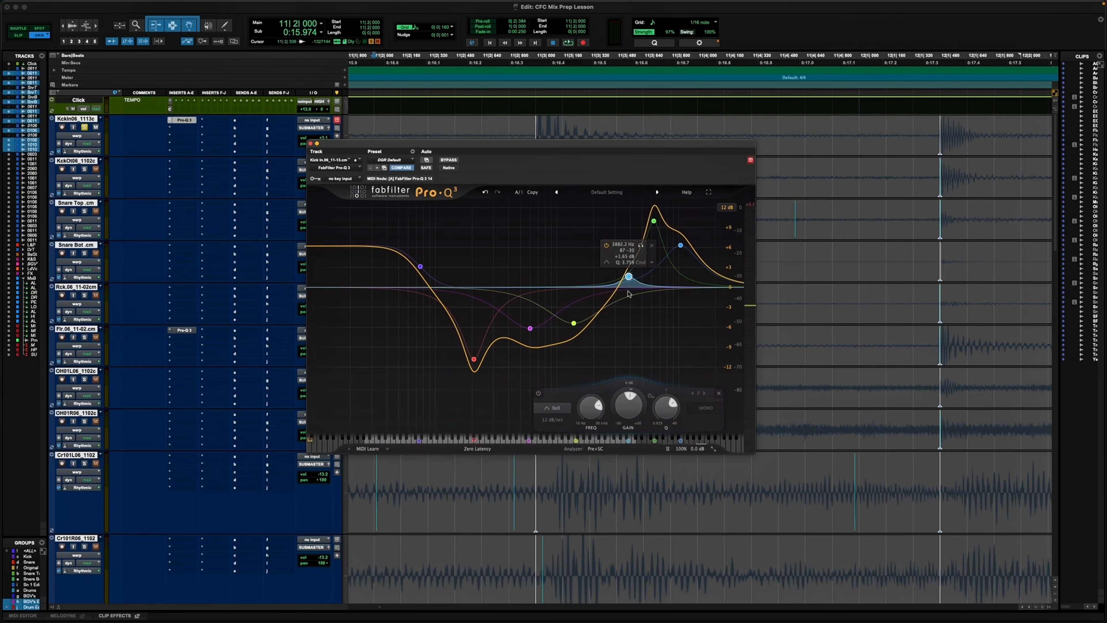
pyautogui.press('space')
pyautogui.moveTo(619, 288); pyautogui.dragTo(652, 252)
pyautogui.rightClick(652, 252)
pyautogui.click(668, 317)
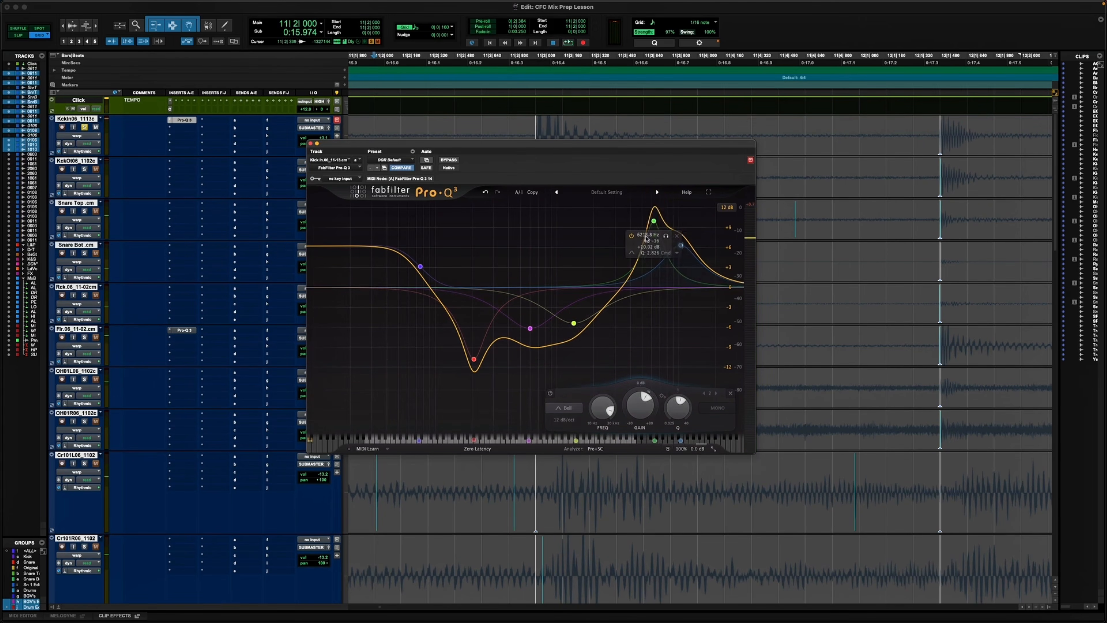
# Close the Kick In EQ, solo Kick Out together with Kick In, insert FabFilter Pro-Q 3 on Kick Out and start playback.
pyautogui.click(310, 144)
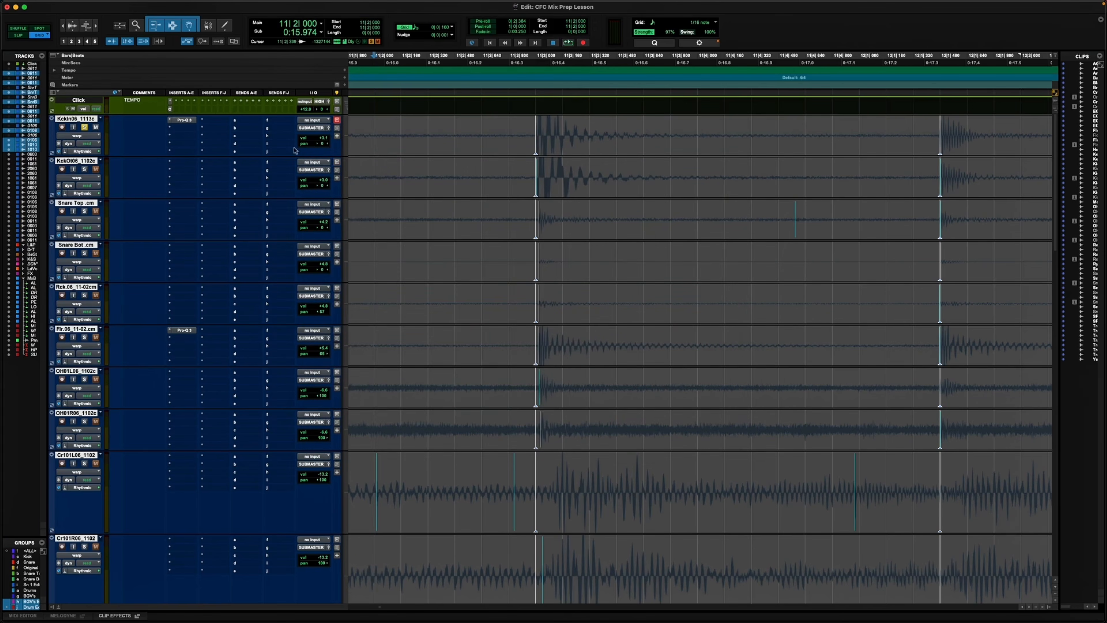
pyautogui.click(85, 169)
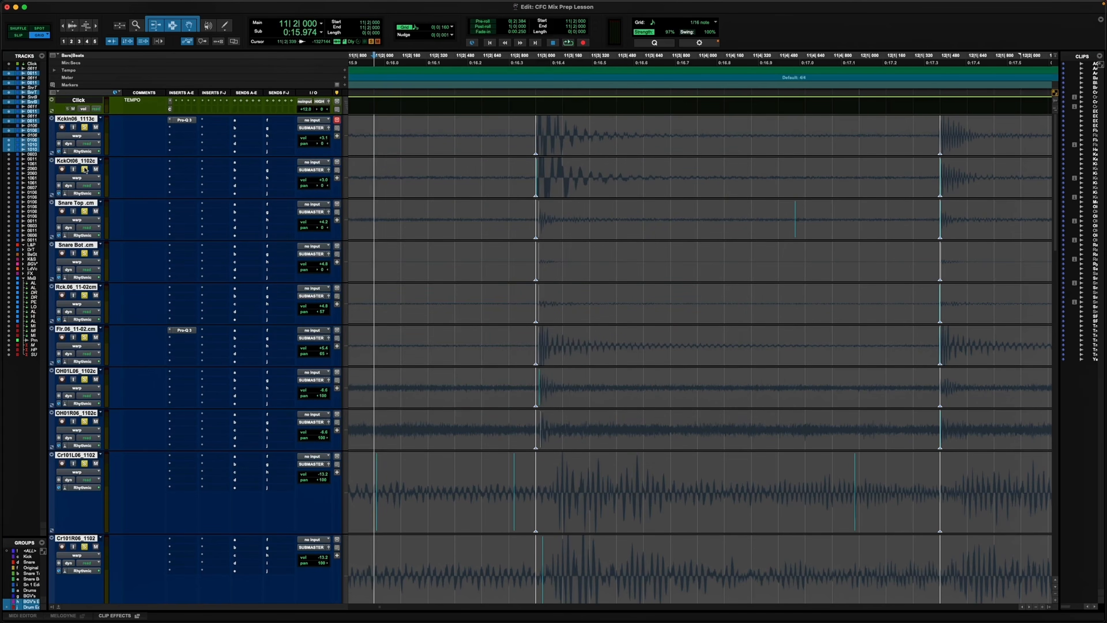
pyautogui.click(85, 169)
pyautogui.click(85, 127)
pyautogui.click(175, 163)
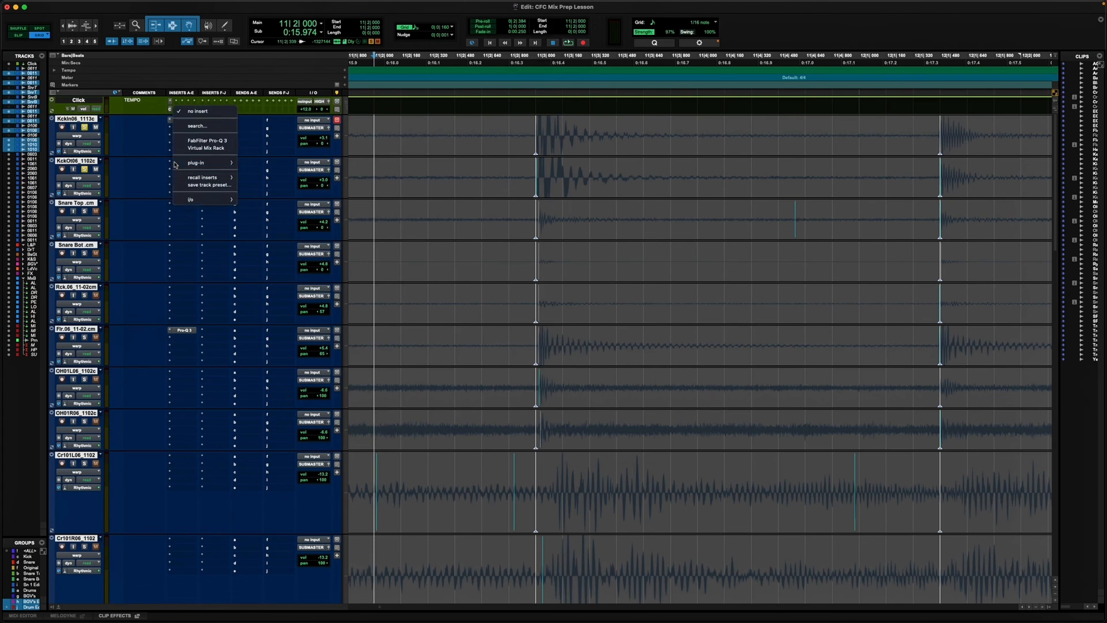
pyautogui.click(195, 140)
pyautogui.press('space')
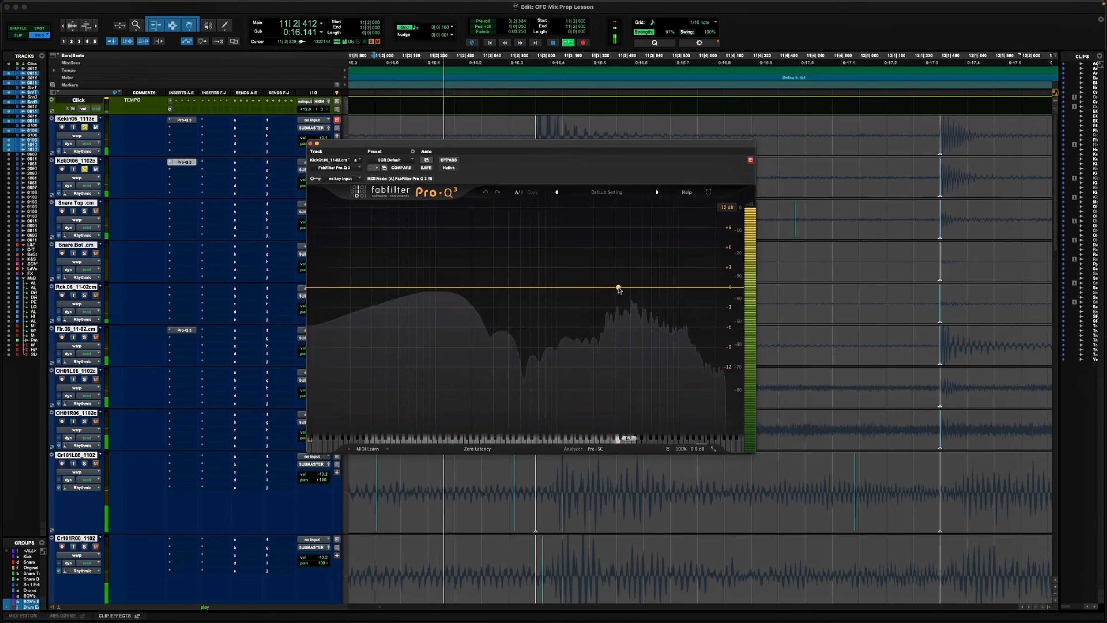
# Add a bell boost of about 10.9 dB near 6.5 kHz to the Kick Out EQ and audition it.
pyautogui.moveTo(639, 287); pyautogui.dragTo(656, 219)
pyautogui.press('space')
pyautogui.press('space')
pyautogui.press('space')
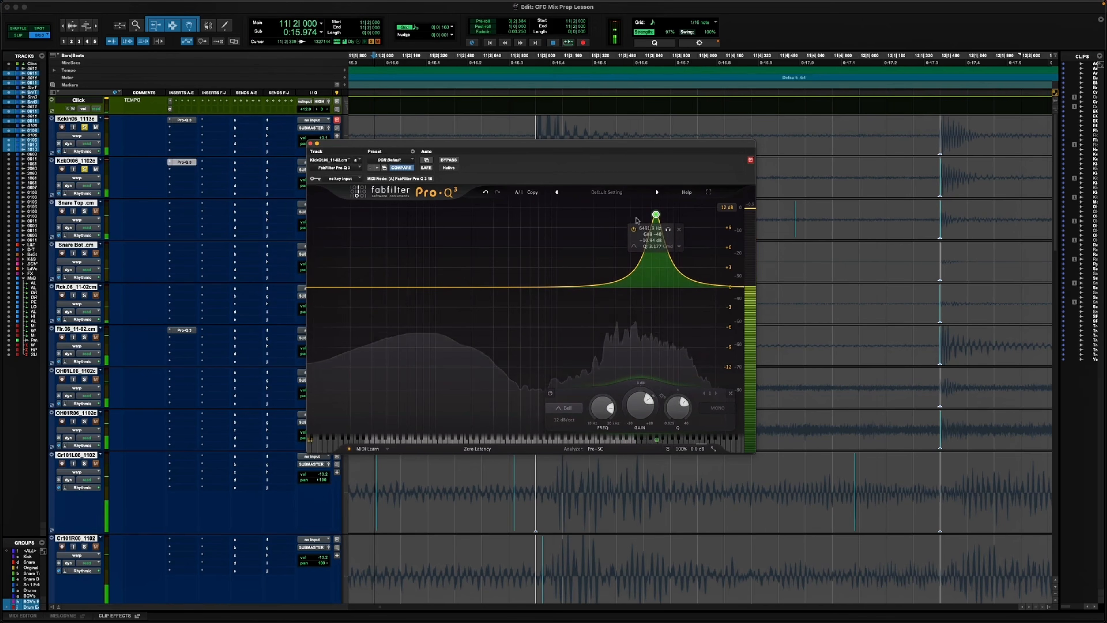
# Audition a reduced low shelf on the Kick In EQ, about 2.4 dB at 75 Hz, and delete that band.
pyautogui.click(182, 120)
pyautogui.moveTo(419, 268); pyautogui.dragTo(420, 296)
pyautogui.press('space')
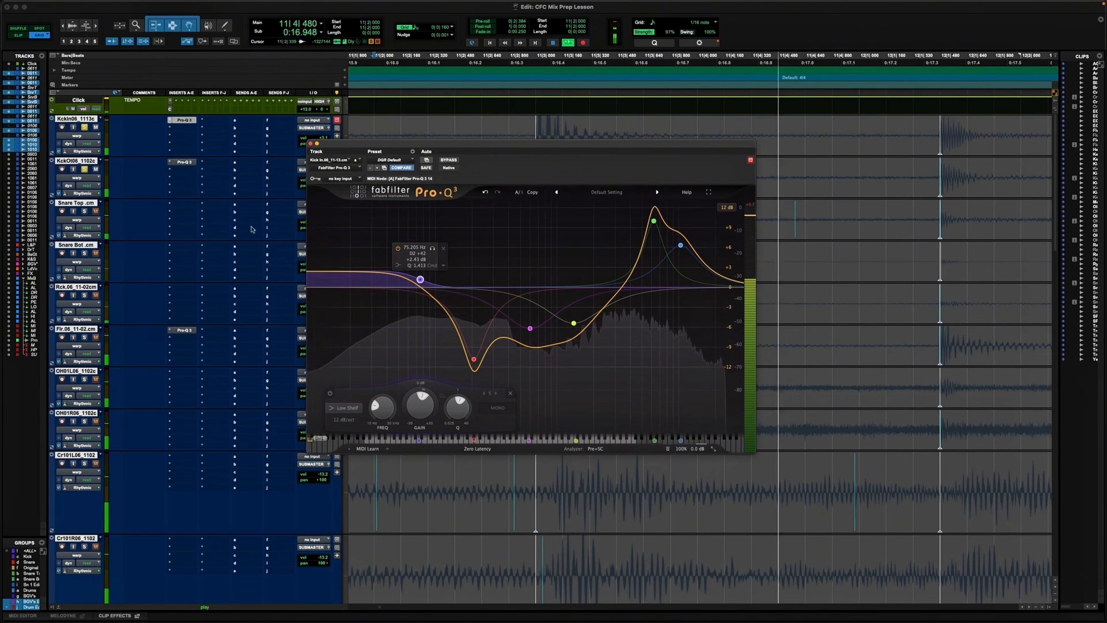
pyautogui.press('space')
pyautogui.rightClick(421, 280)
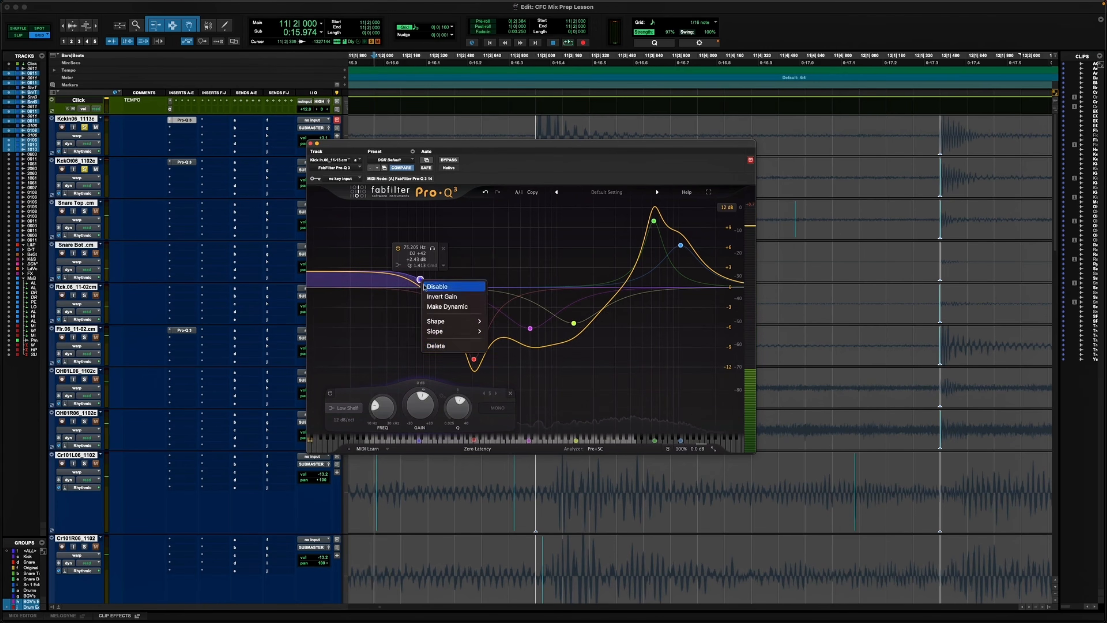
pyautogui.click(436, 346)
# Add a low shelf boost and a narrower cut of about 7.4 dB near 168 Hz to the Kick Out EQ.
pyautogui.click(181, 164)
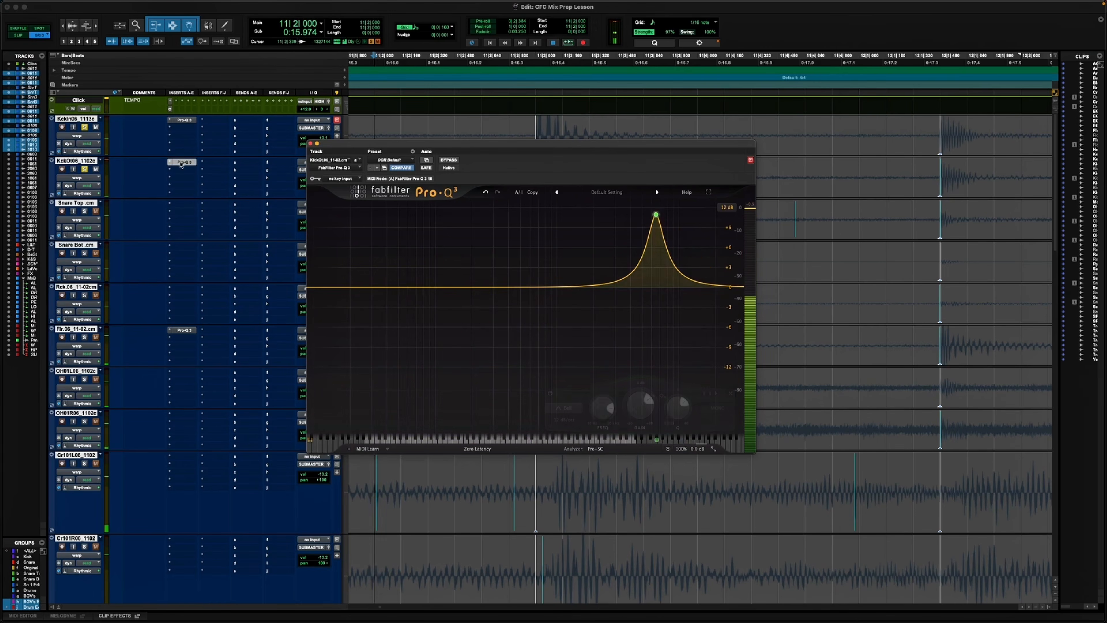
pyautogui.click(396, 284)
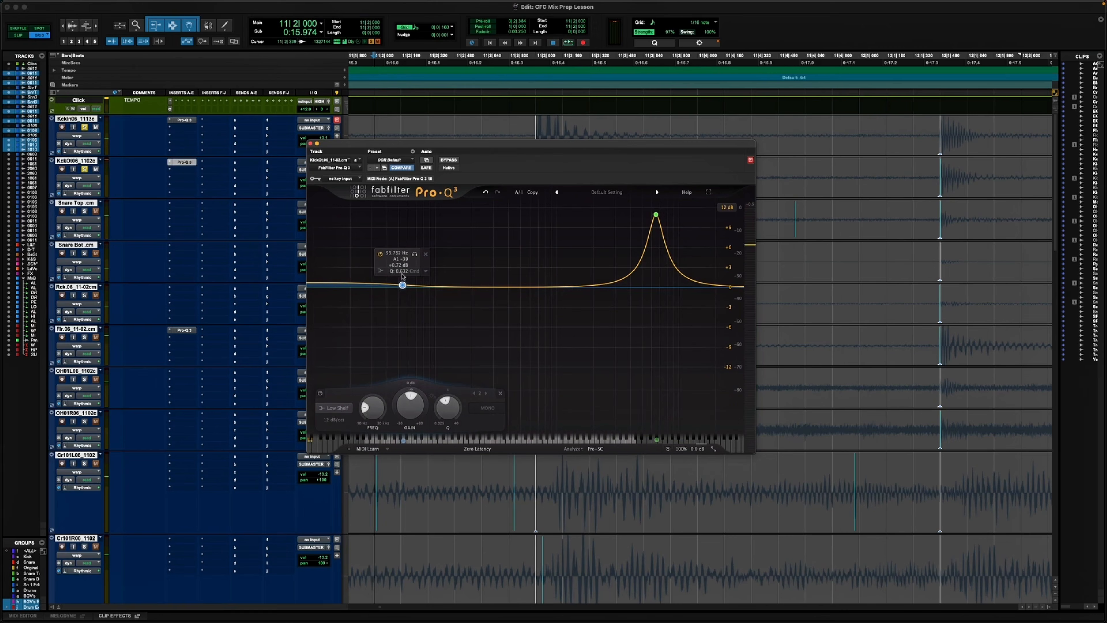
pyautogui.press('space')
pyautogui.moveTo(402, 285); pyautogui.dragTo(461, 336)
pyautogui.click(460, 309)
pyautogui.scroll(10, 461, 337)
pyautogui.scroll(-8, 462, 336)
pyautogui.scroll(3, 462, 337)
pyautogui.press('space')
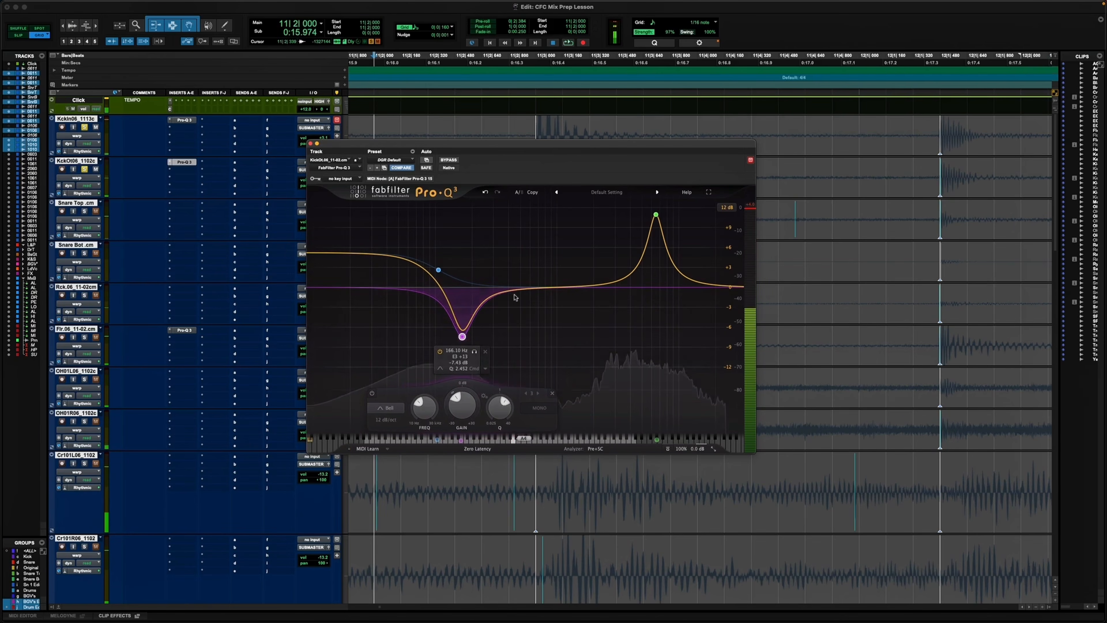
# Add a broad bell cut of about 7.9 dB near 619 Hz to the Kick Out EQ and audition it.
pyautogui.moveTo(515, 297); pyautogui.dragTo(533, 341)
pyautogui.press('space')
pyautogui.scroll(-3, 533, 342)
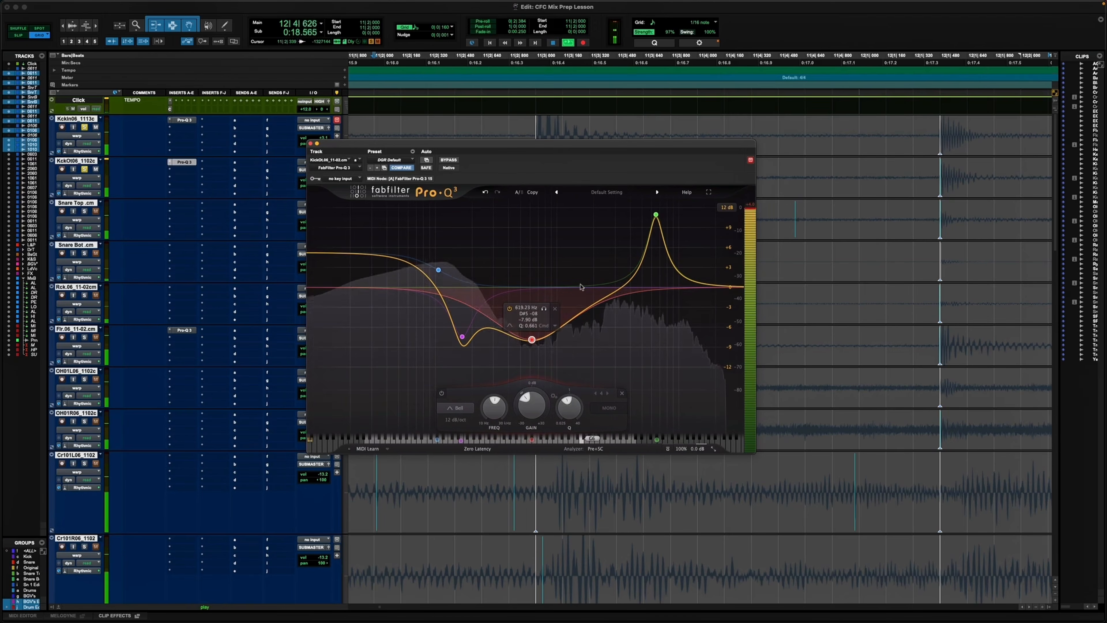
pyautogui.press('space')
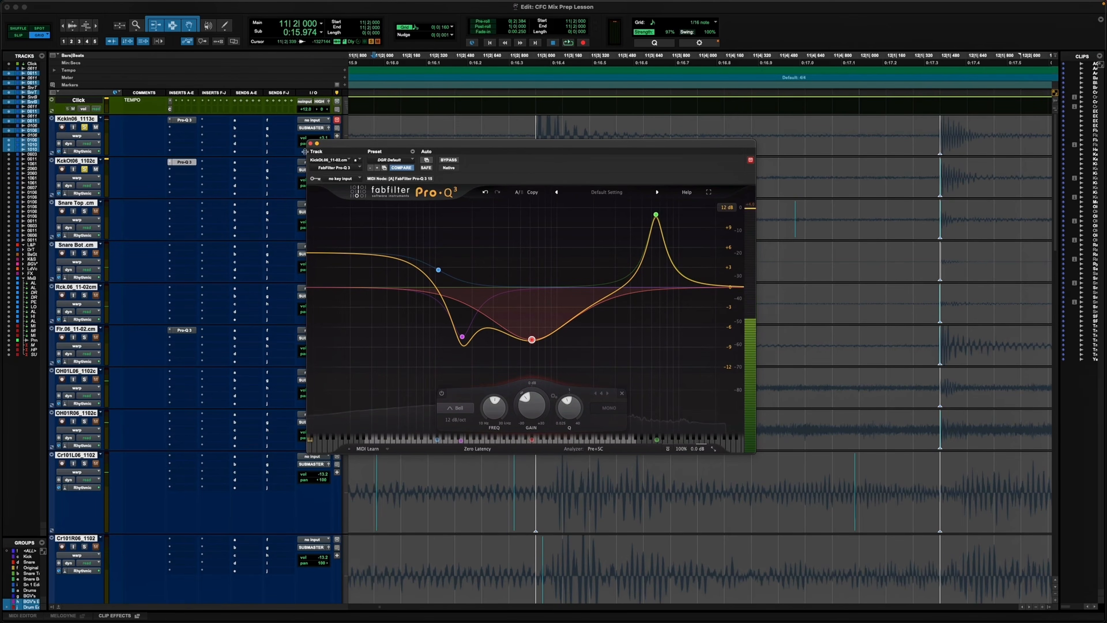
# Close the Kick Out EQ, solo the floor tom with both kicks, and play back from 11|2|000.
pyautogui.click(310, 144)
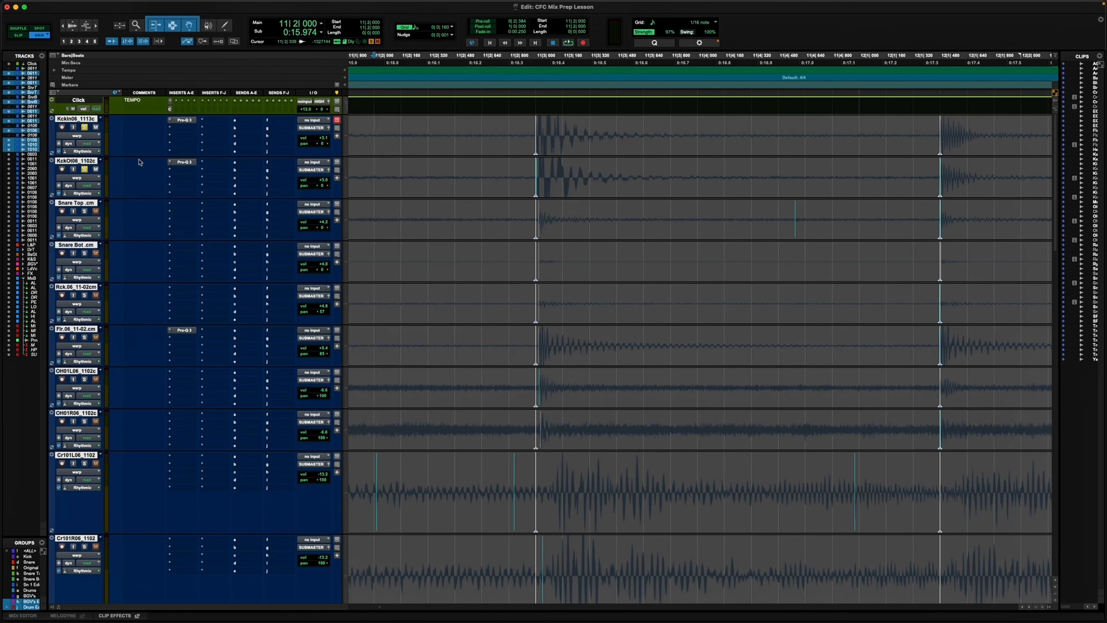
pyautogui.click(84, 336)
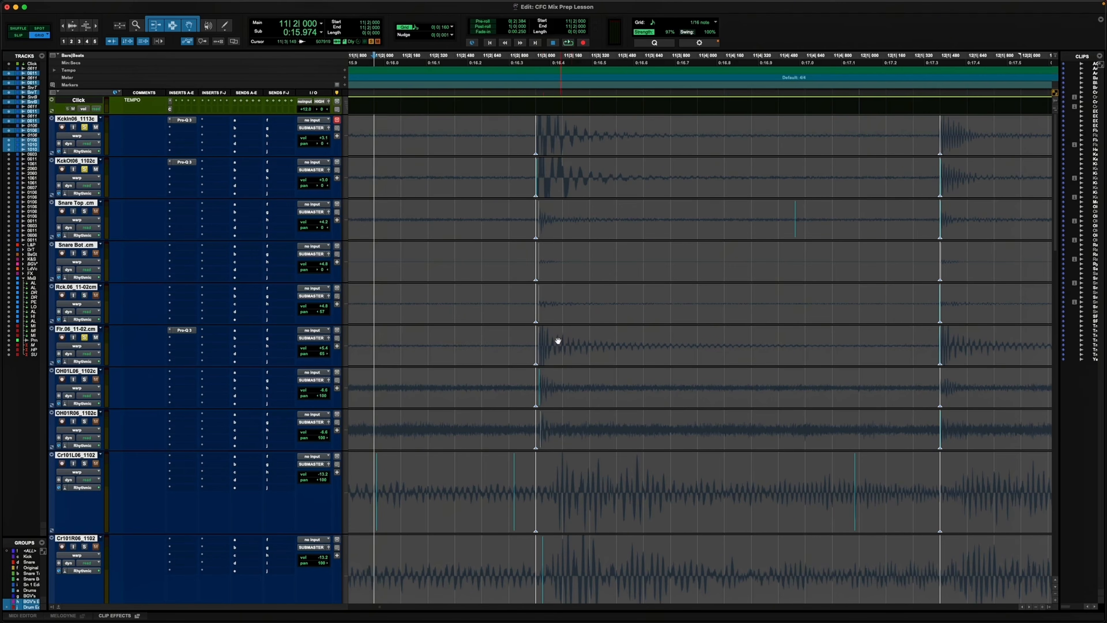
pyautogui.press('space')
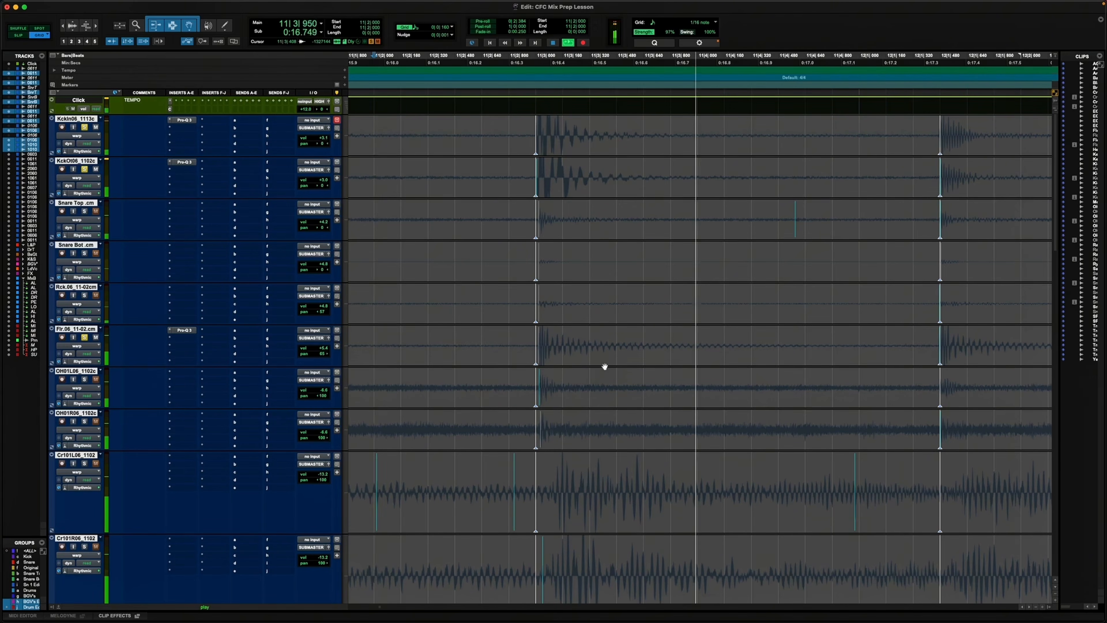
pyautogui.press('space')
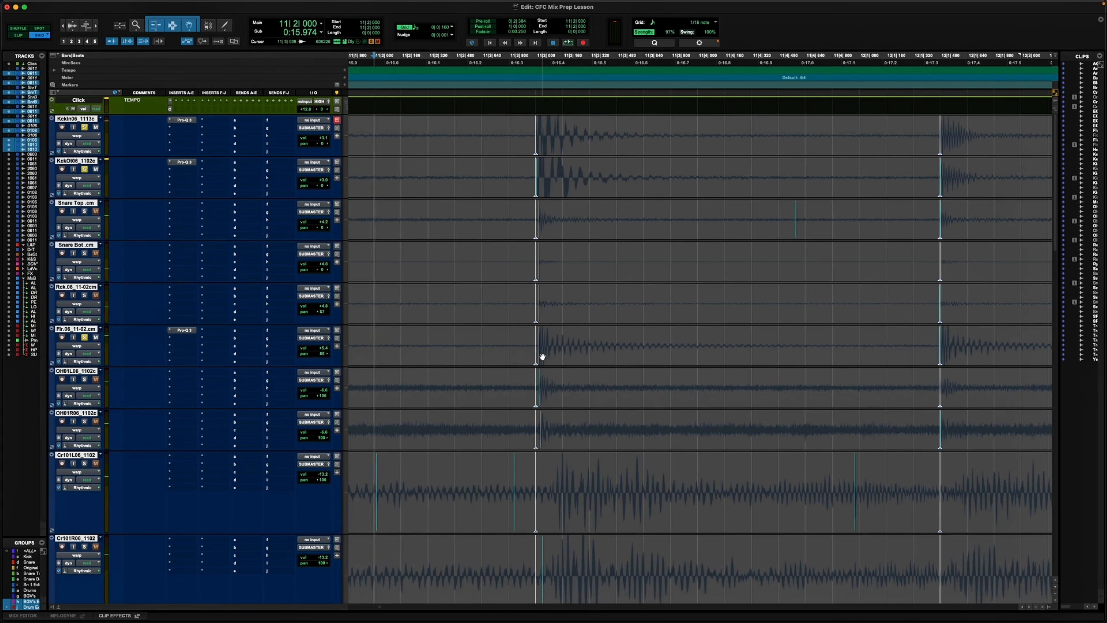
# Try warping the first hit after 11|2|000 slightly later across the drums, audition it, and remove the added warp marker.
pyautogui.moveTo(540, 352); pyautogui.dragTo(544, 351)
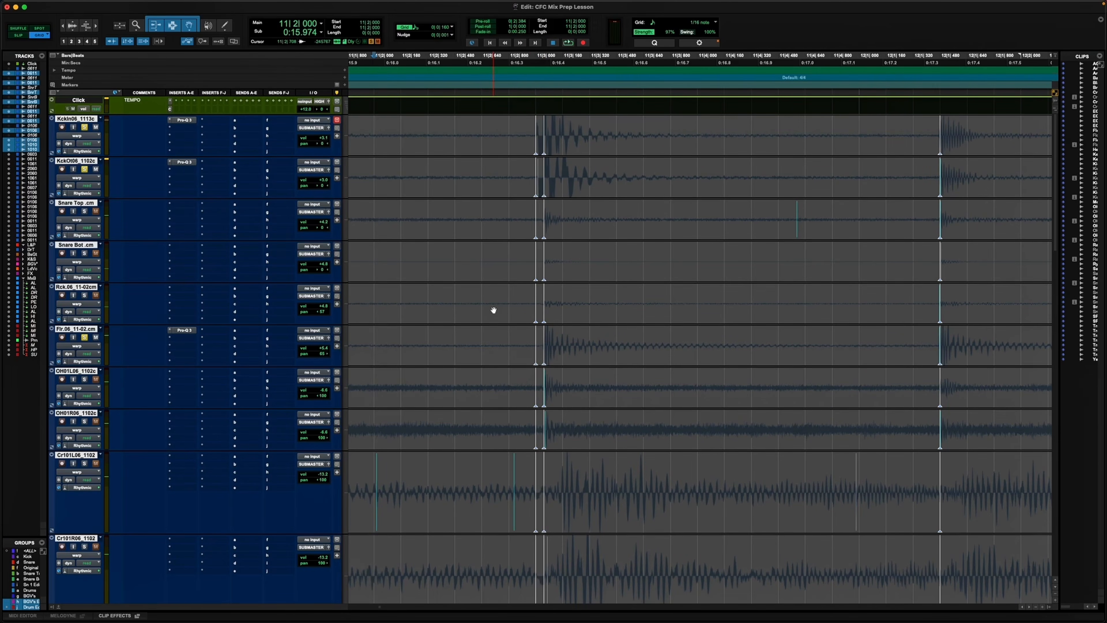
pyautogui.press('space')
pyautogui.keyDown('alt'); pyautogui.click(544, 342); pyautogui.keyUp('alt')
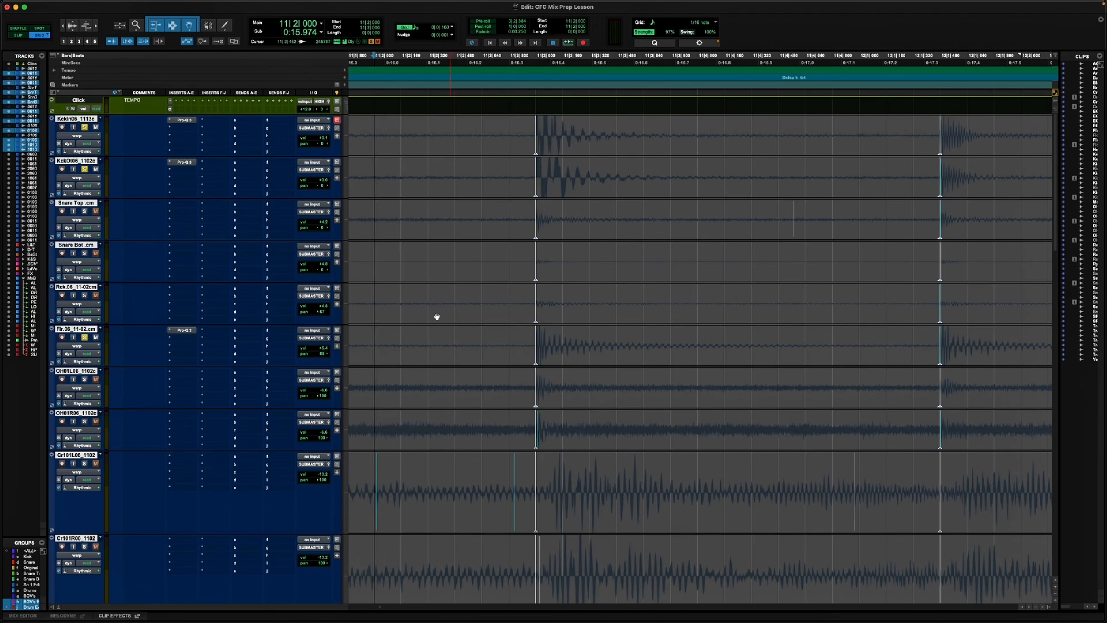
# Replay the soloed kicks and floor tom from 11|2|000 to compare the timing of their hits.
pyautogui.press('space')
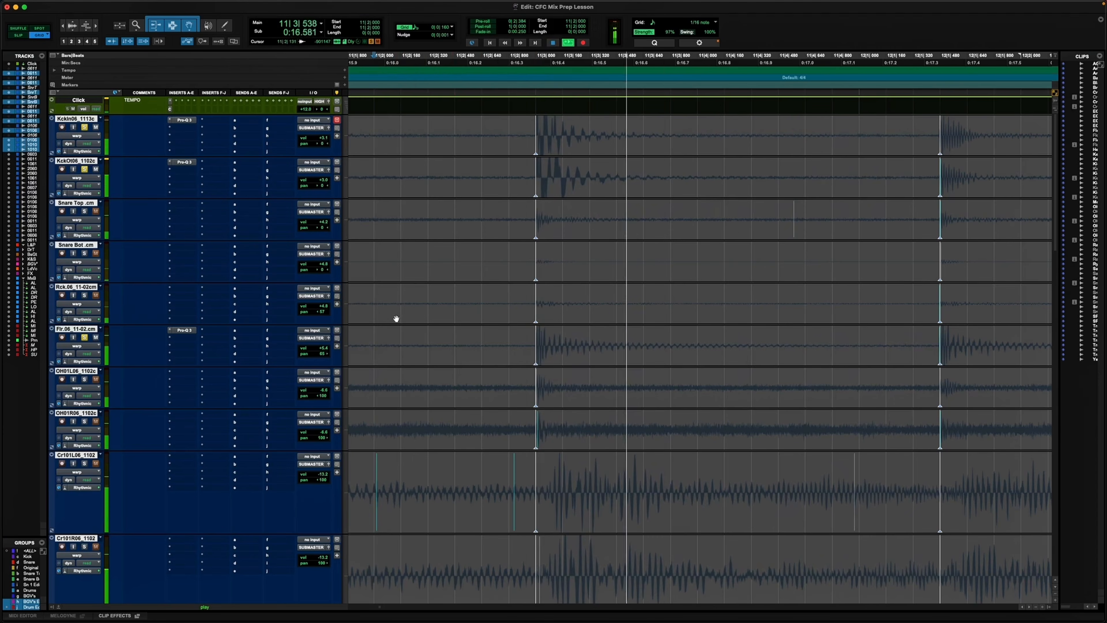
pyautogui.press('space')
pyautogui.press('space')
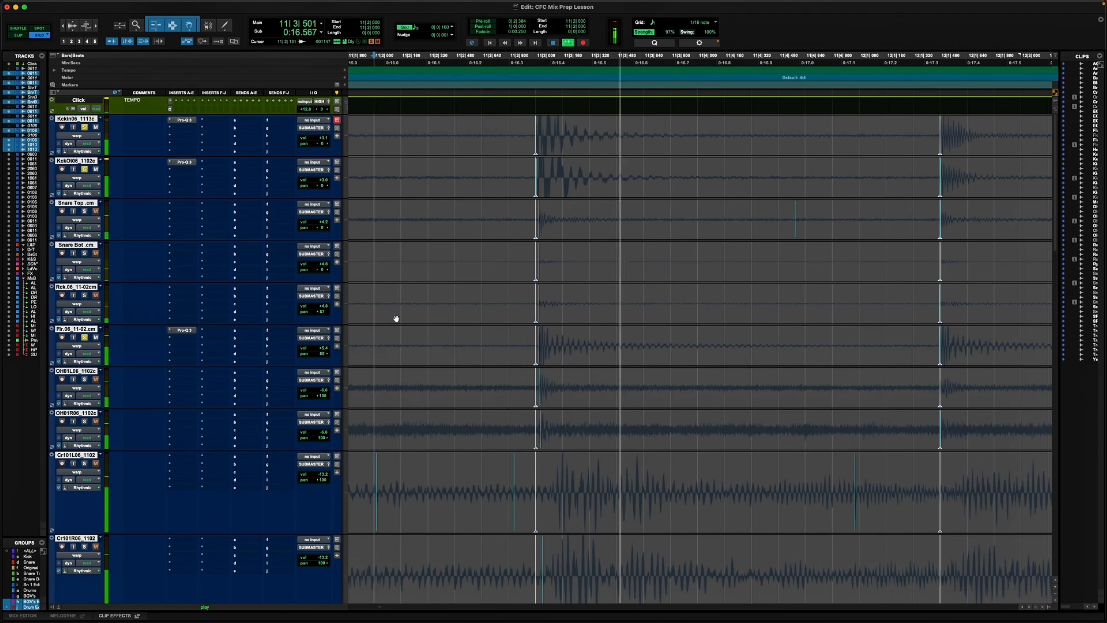
pyautogui.press('space')
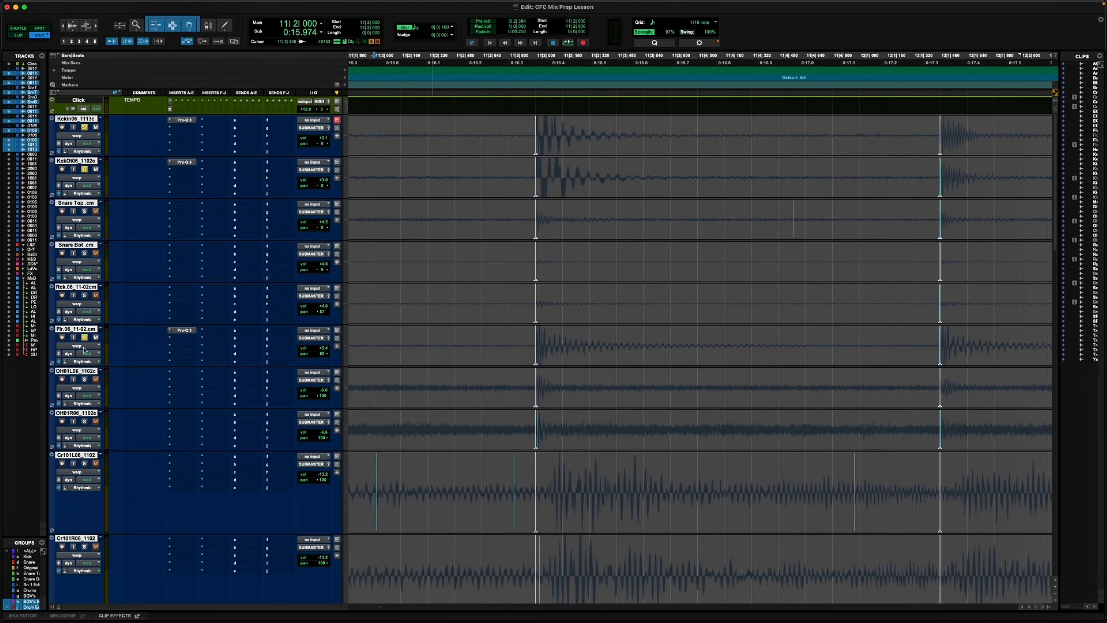
# Clear the solos on the floor tom and kicks, and review the Kick In EQ curve.
pyautogui.click(84, 337)
pyautogui.click(84, 127)
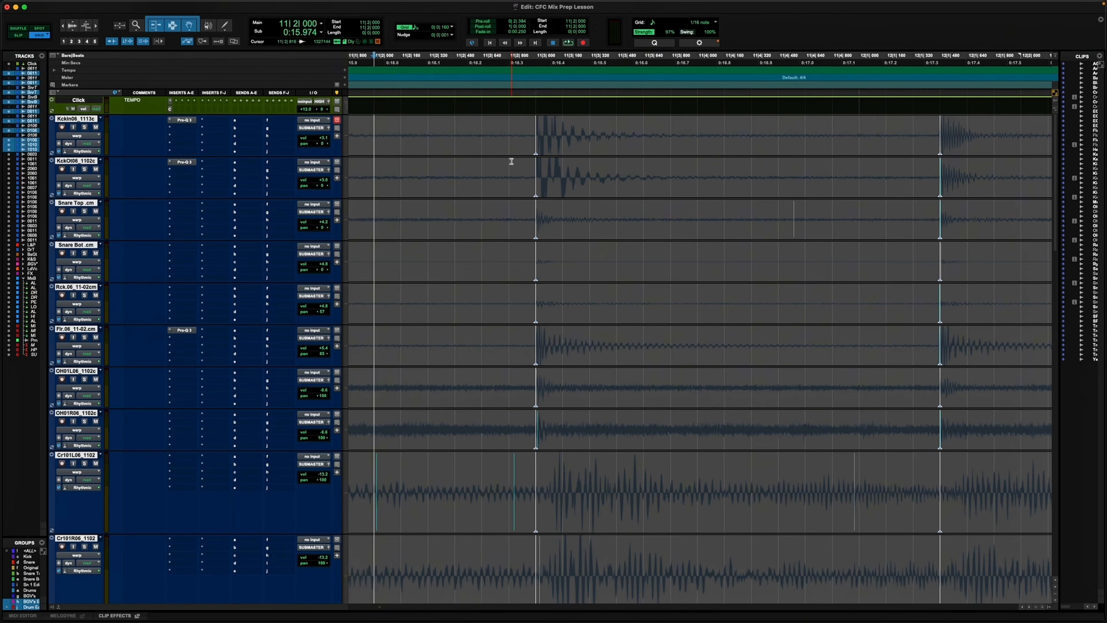
pyautogui.press('r')
pyautogui.press('r')
pyautogui.hscroll(2, 511, 161)
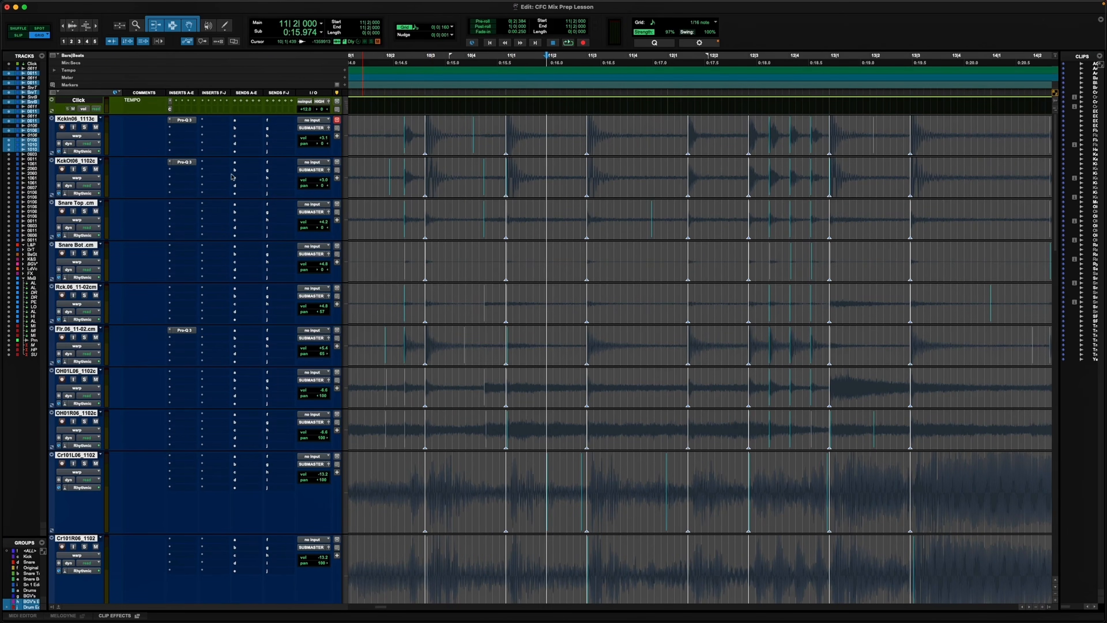
pyautogui.click(184, 120)
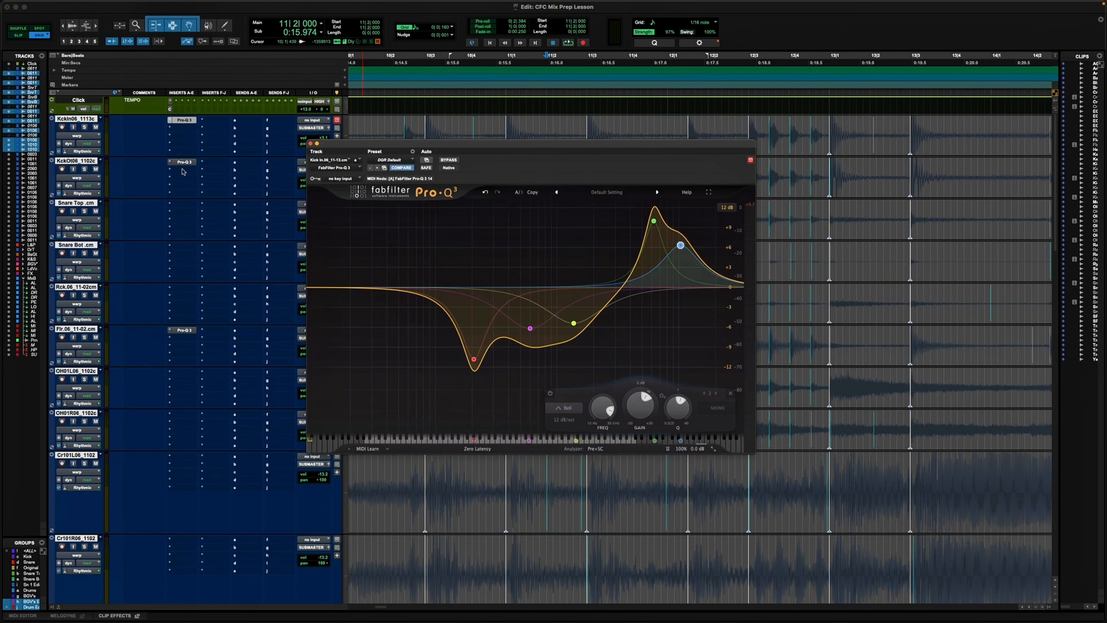
pyautogui.click(184, 120)
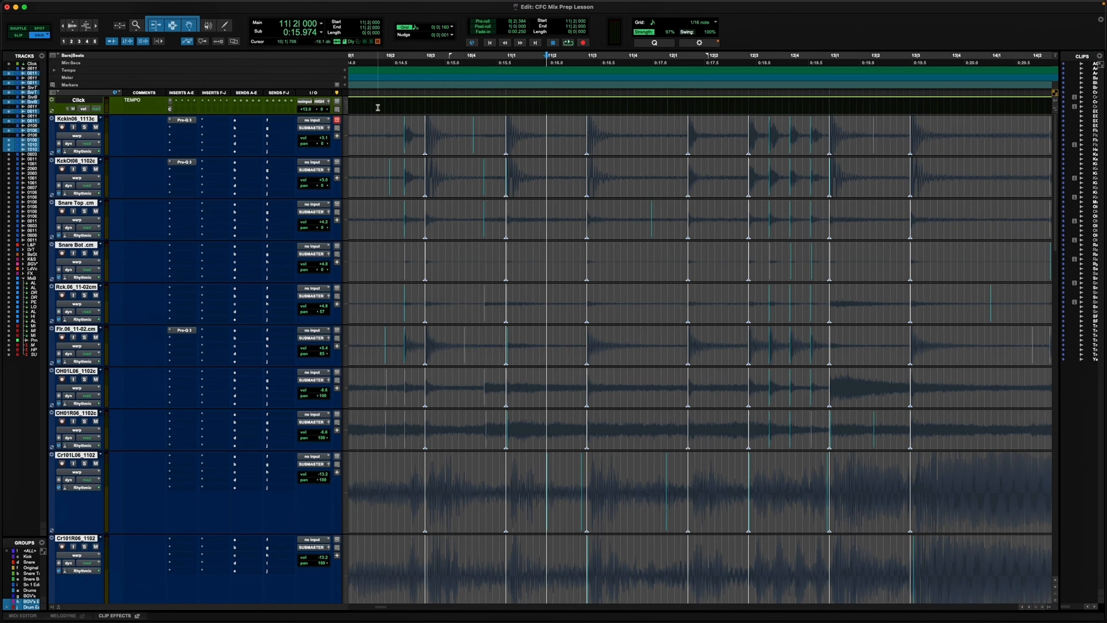
# Set the playback start to 4|2|000 and solo all the drum tracks.
pyautogui.click(378, 125)
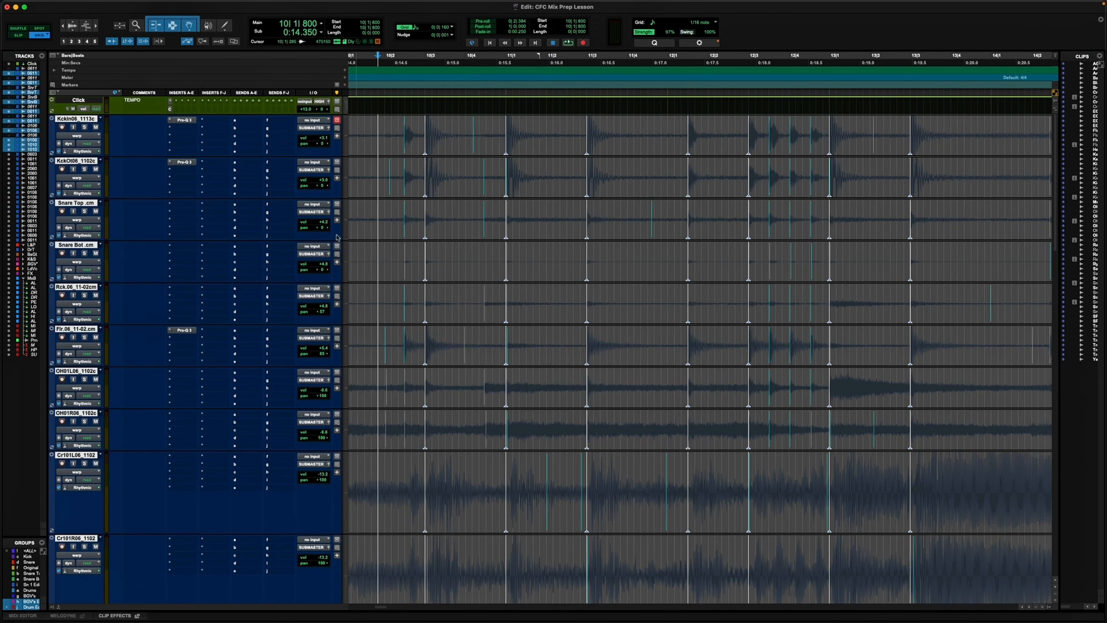
pyautogui.press('r')
pyautogui.hscroll(1, 458, 204)
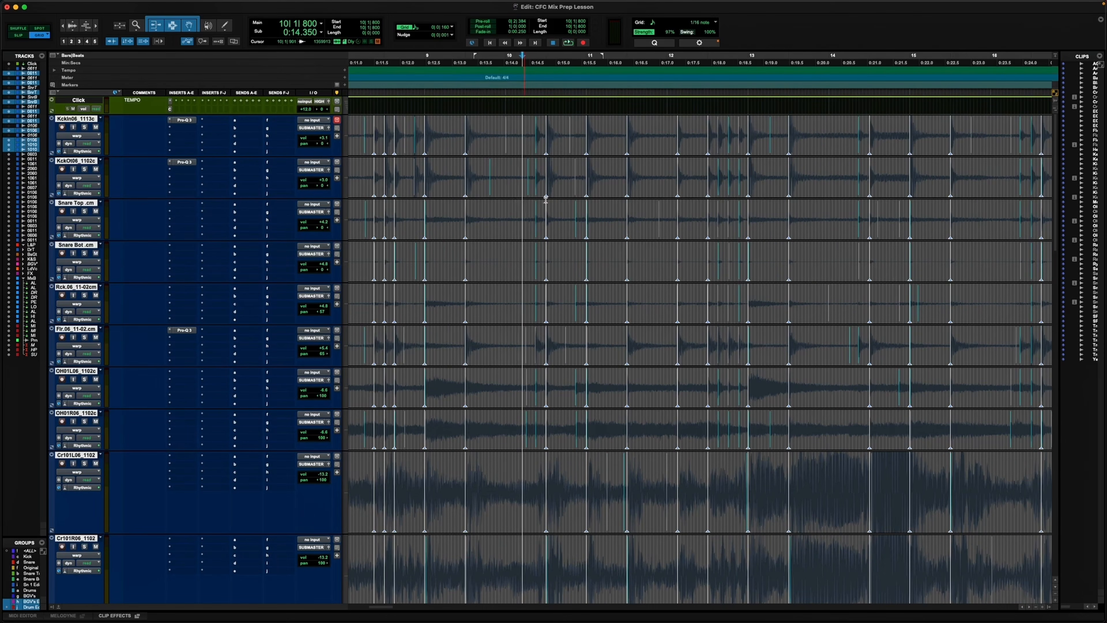
pyautogui.hscroll(-10, 537, 199)
pyautogui.press('r')
pyautogui.press('r')
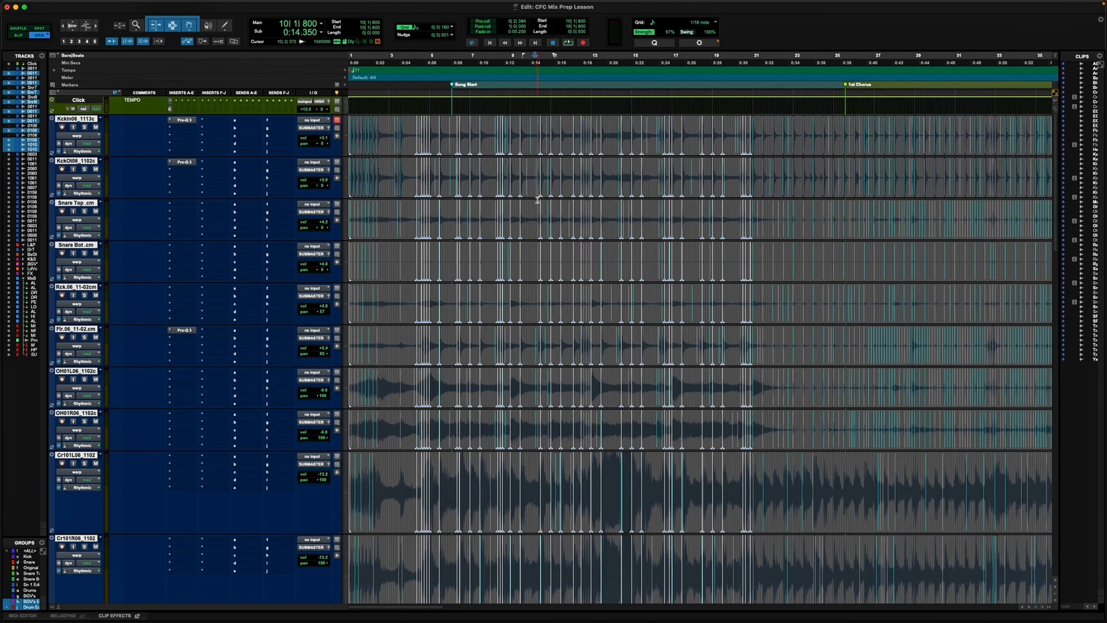
pyautogui.click(415, 131)
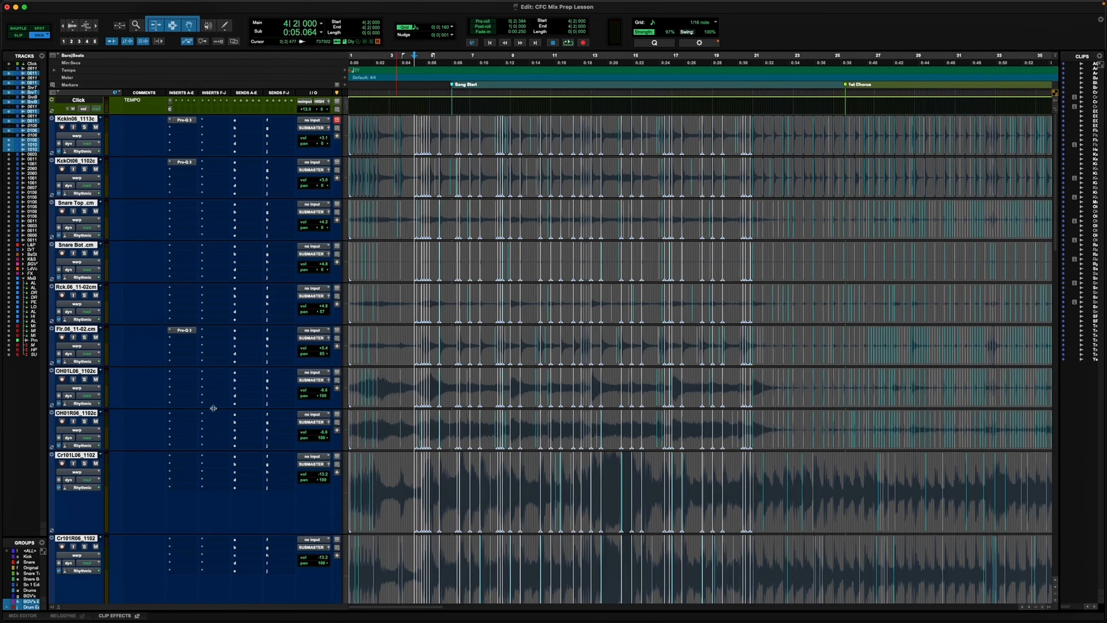
pyautogui.hotkey('shift', 's')
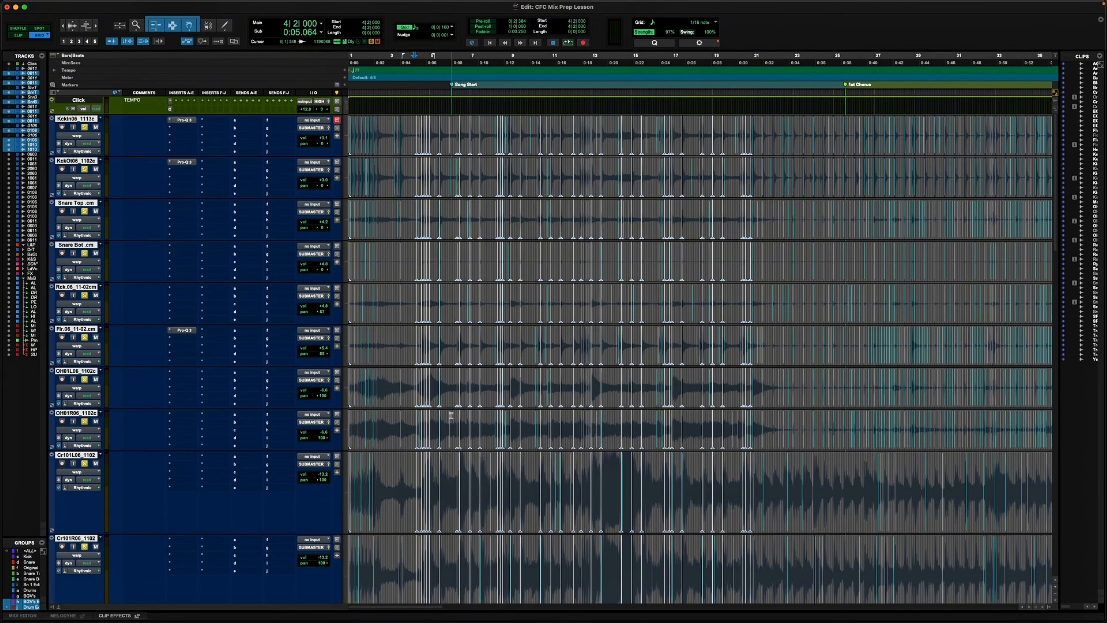
# Play the soloed drums from 4|2|000 through bar 9 to check the warped timing.
pyautogui.scroll(-2, 452, 416)
pyautogui.press('space')
pyautogui.press('t')
pyautogui.press('t')
pyautogui.hscroll(10, 448, 422)
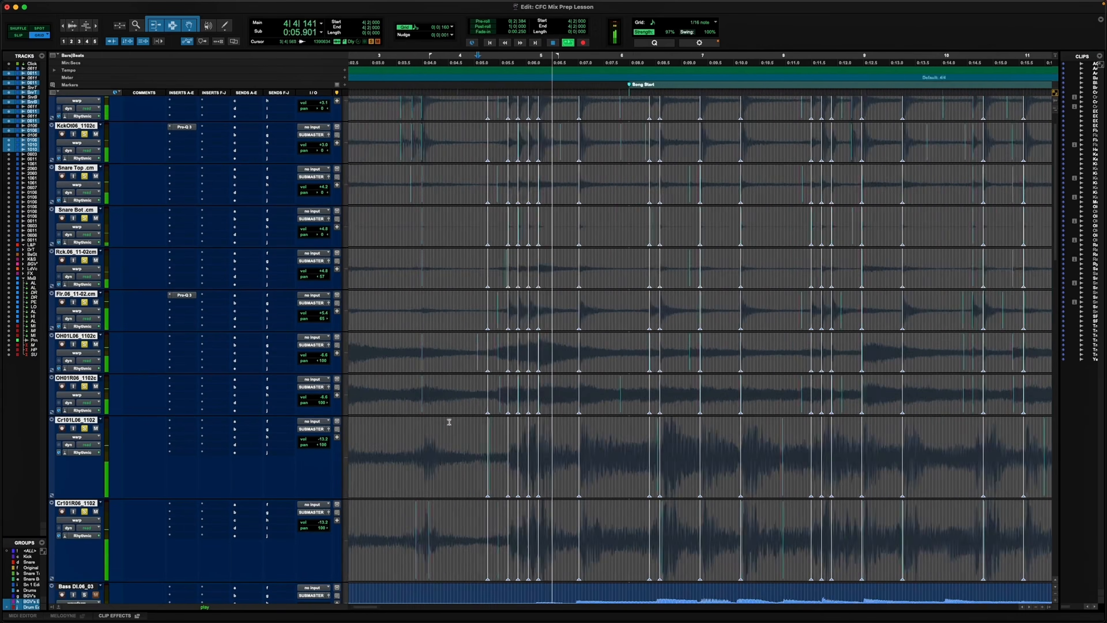
pyautogui.hscroll(-4, 449, 422)
pyautogui.scroll(2, 449, 422)
pyautogui.hscroll(-4, 449, 422)
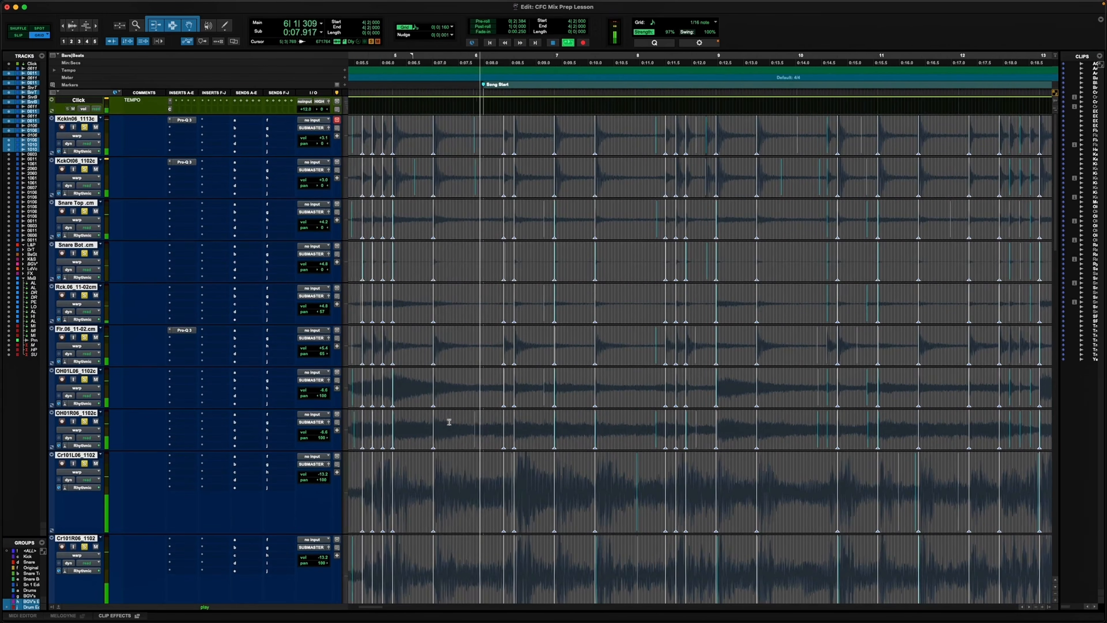
pyautogui.hscroll(3, 449, 422)
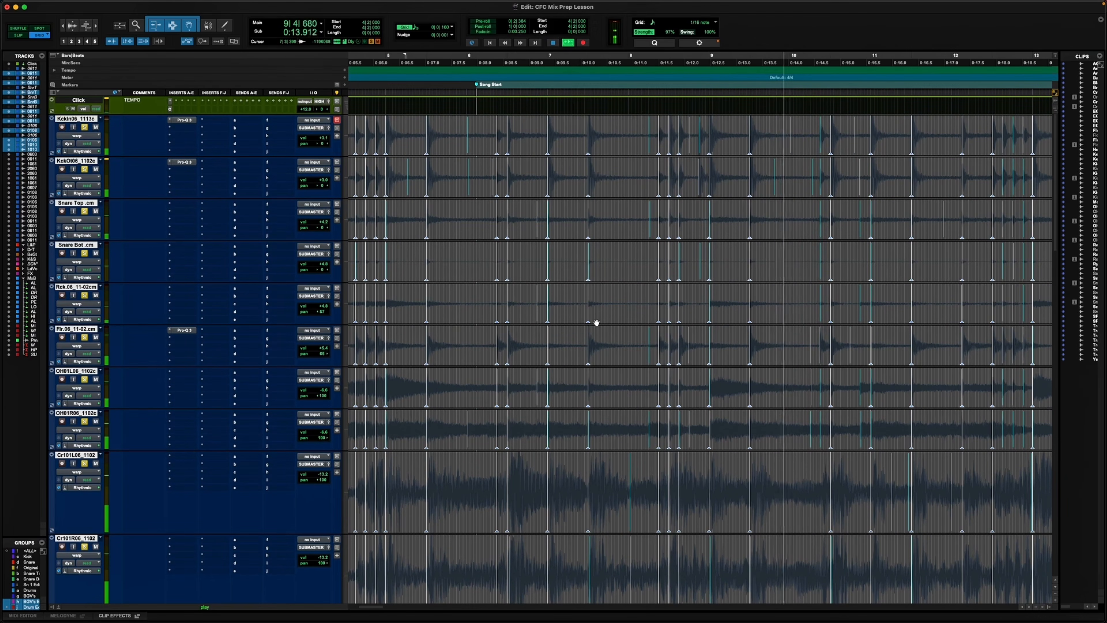
pyautogui.press('space')
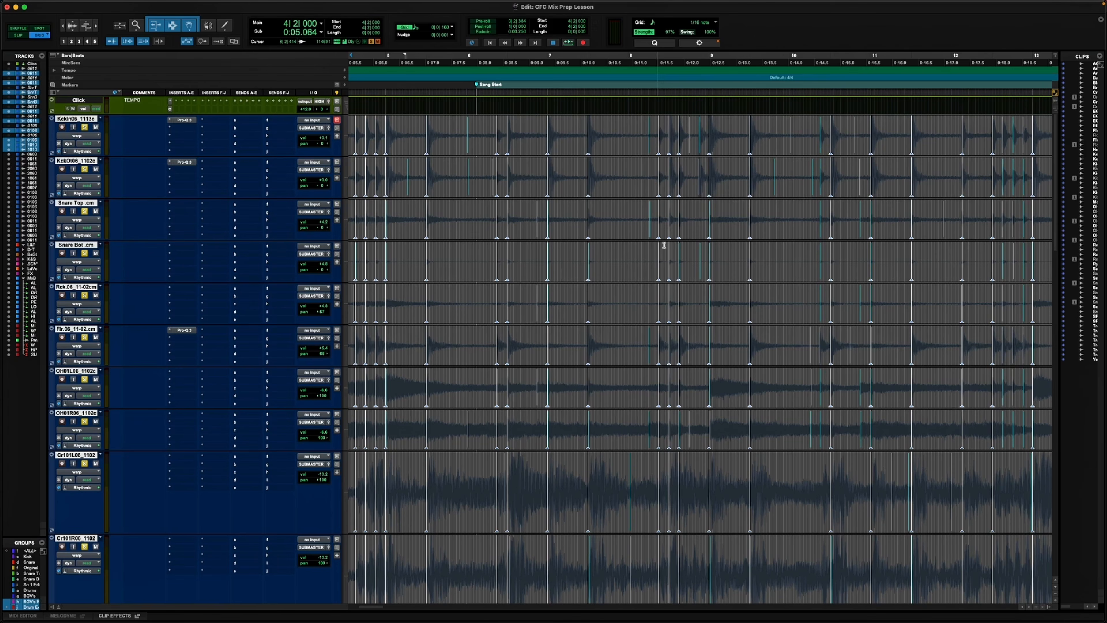
# Place the edit cursor at 10|1|000 on the grouped drum tracks.
pyautogui.hscroll(10, 679, 143)
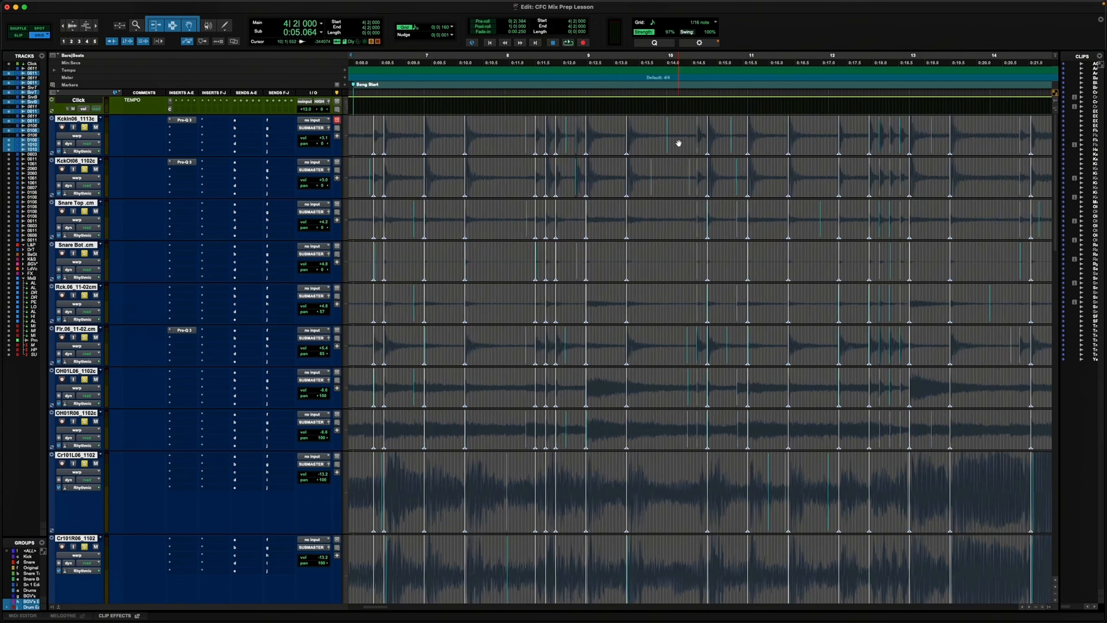
pyautogui.moveTo(517, 130); pyautogui.dragTo(687, 131)
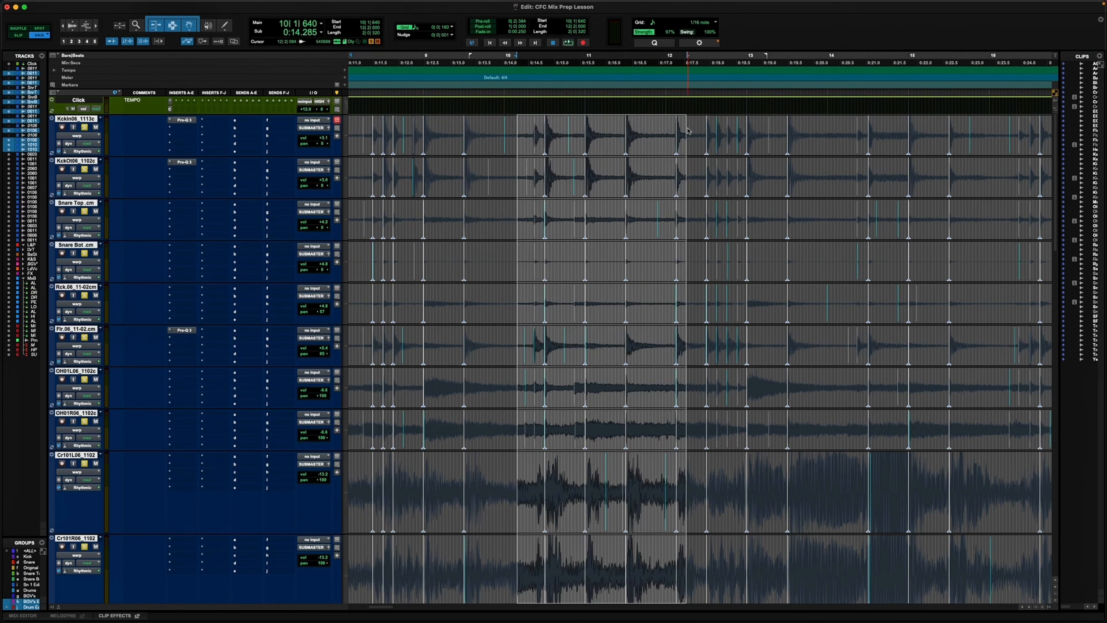
pyautogui.click(506, 134)
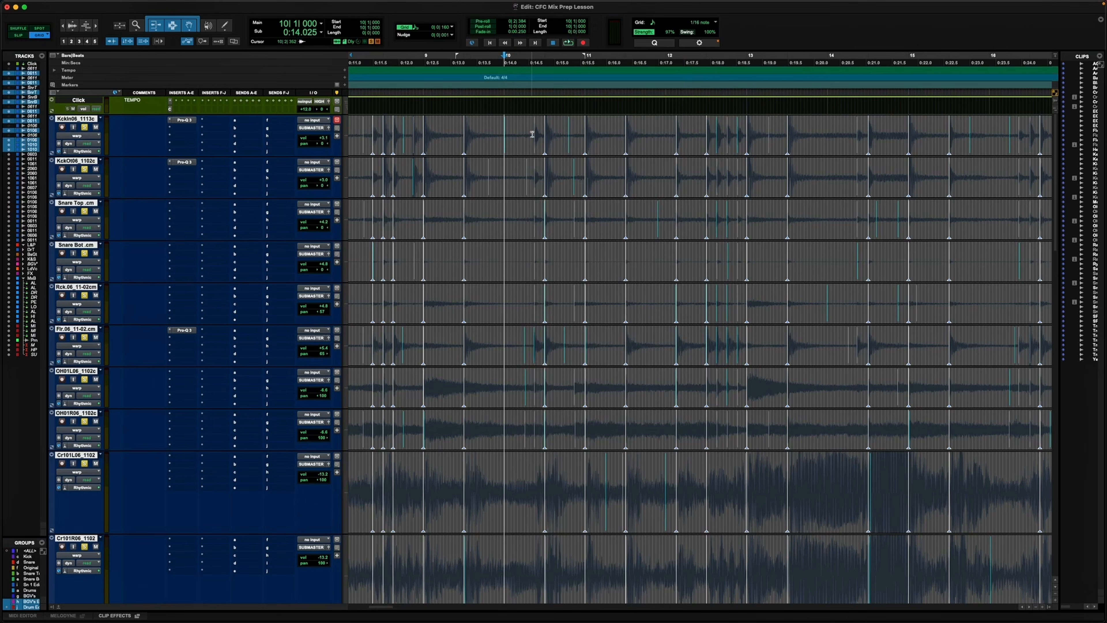
# Review the Elastic Audio algorithm choices for the Snare Top track without changing the setting.
pyautogui.scroll(-3, 530, 133)
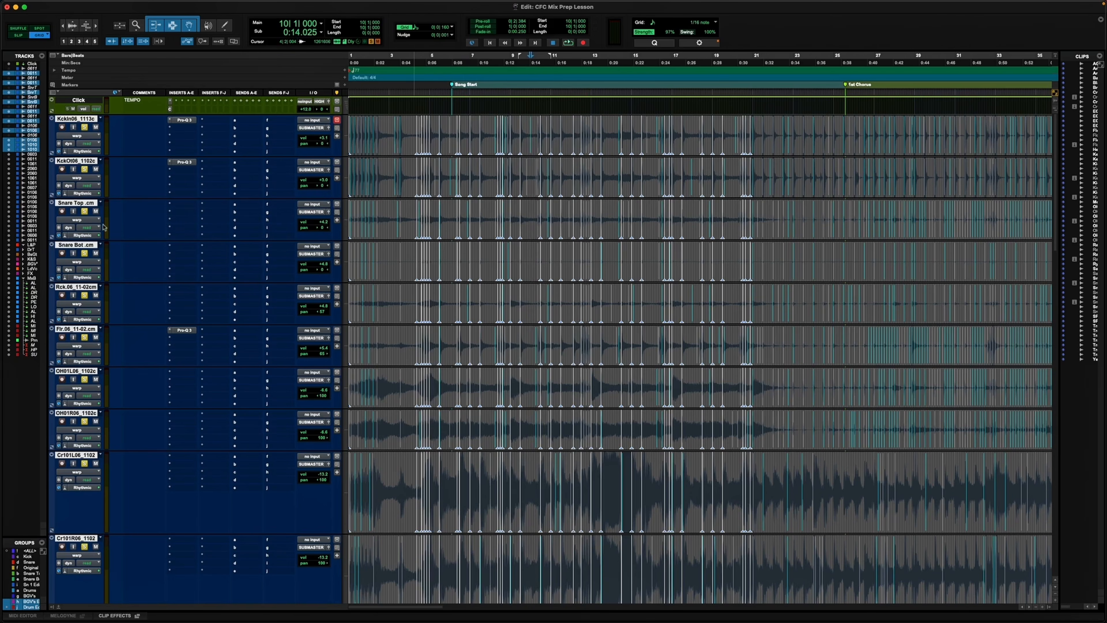
pyautogui.click(66, 237)
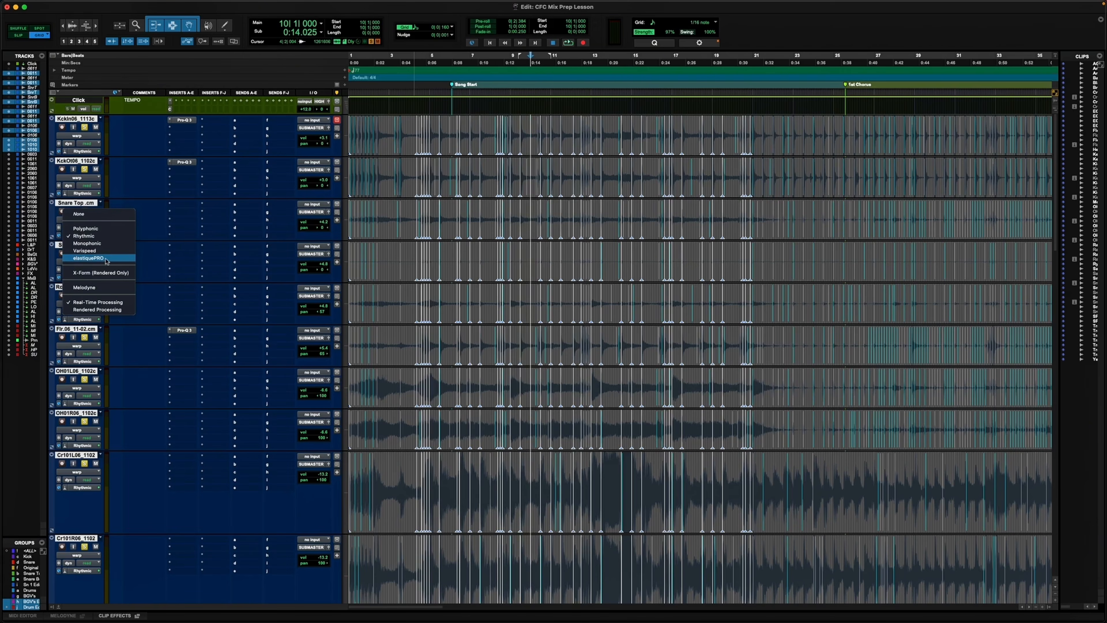
pyautogui.click(153, 245)
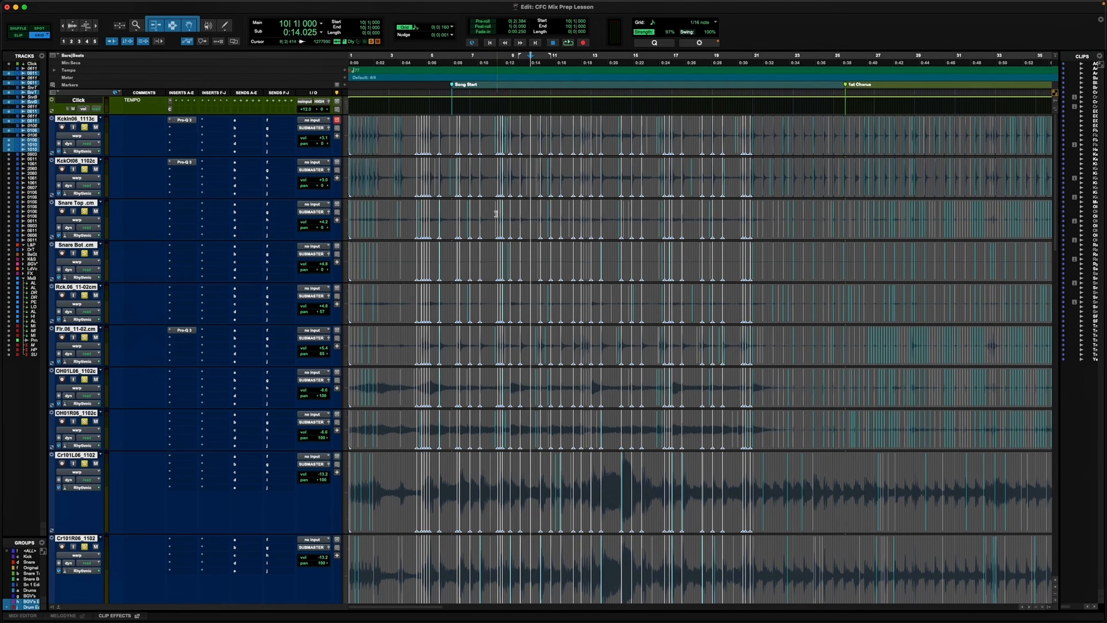
# Clear the drum track selection by selecting only the Click track.
pyautogui.press('r')
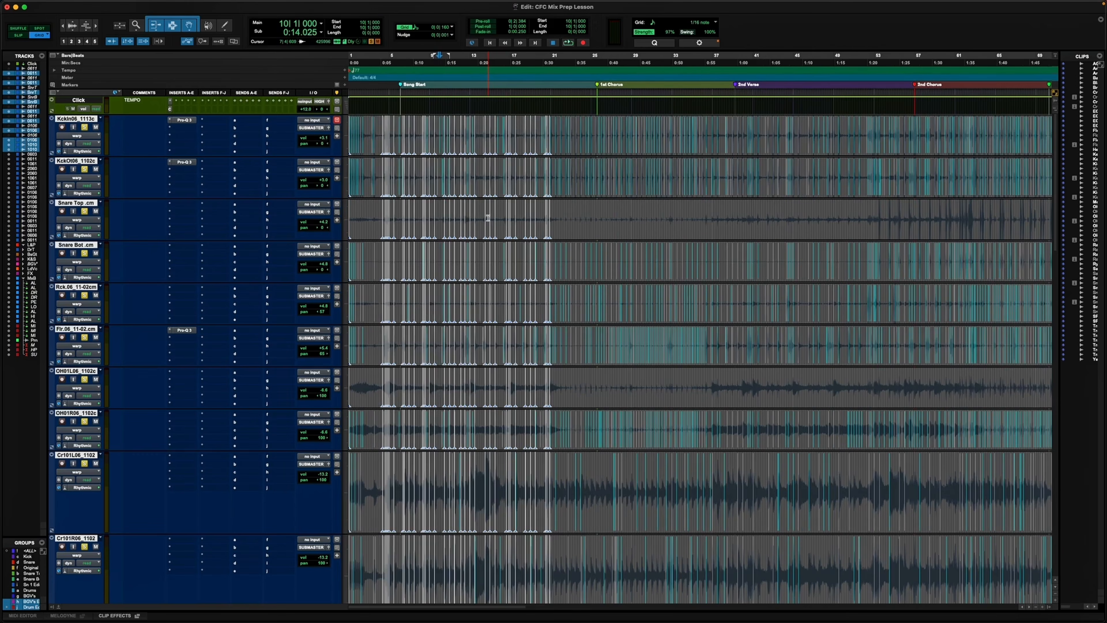
pyautogui.press('r')
pyautogui.press('r')
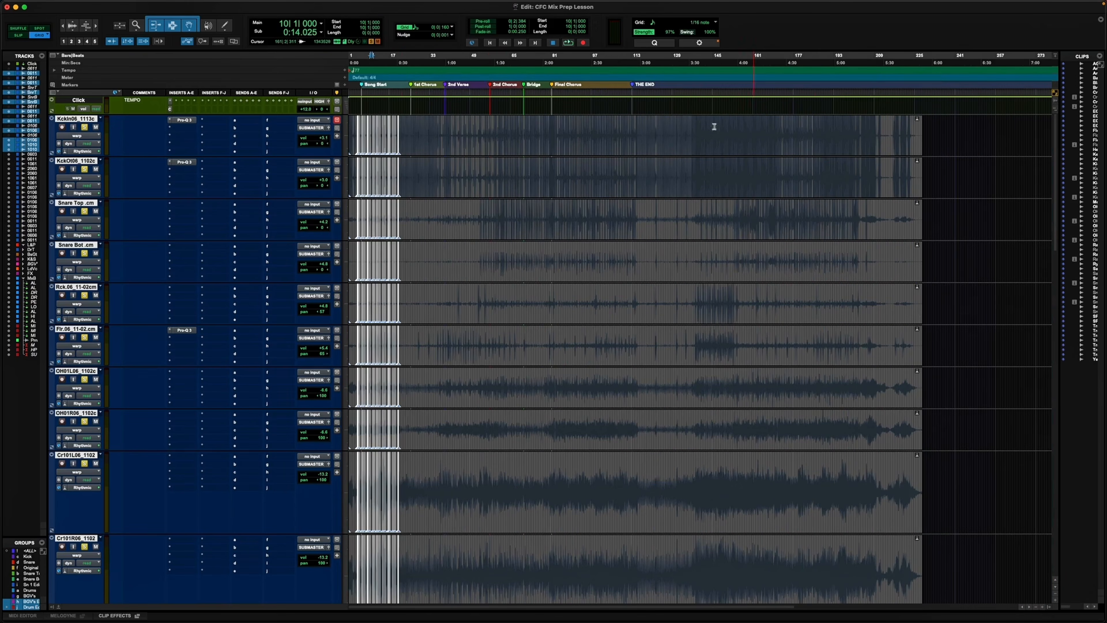
pyautogui.press('t')
pyautogui.press('t')
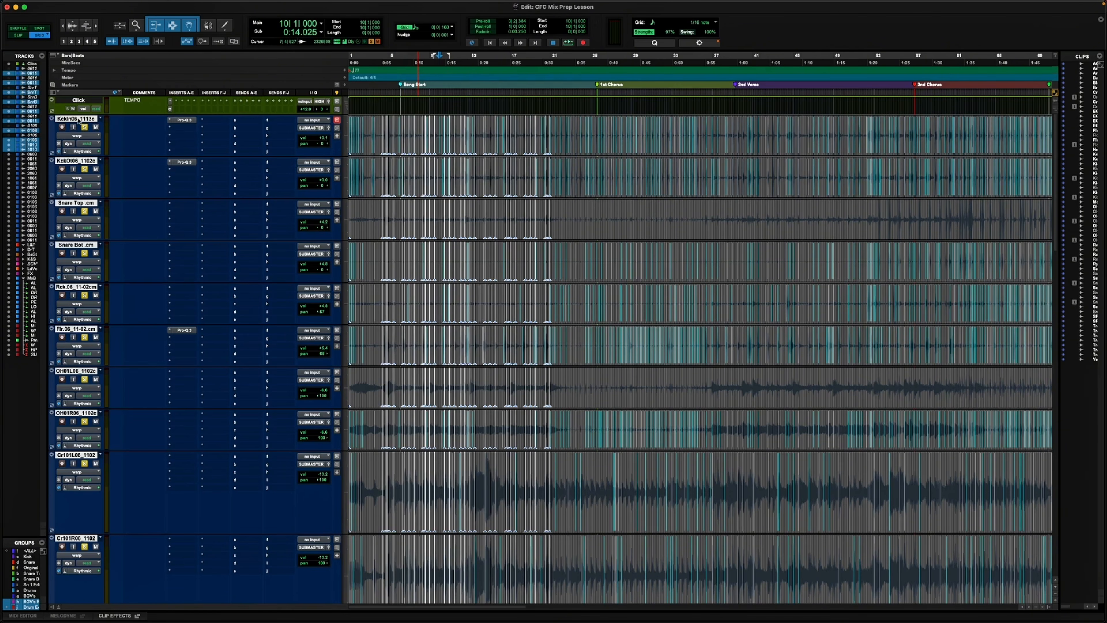
pyautogui.click(77, 102)
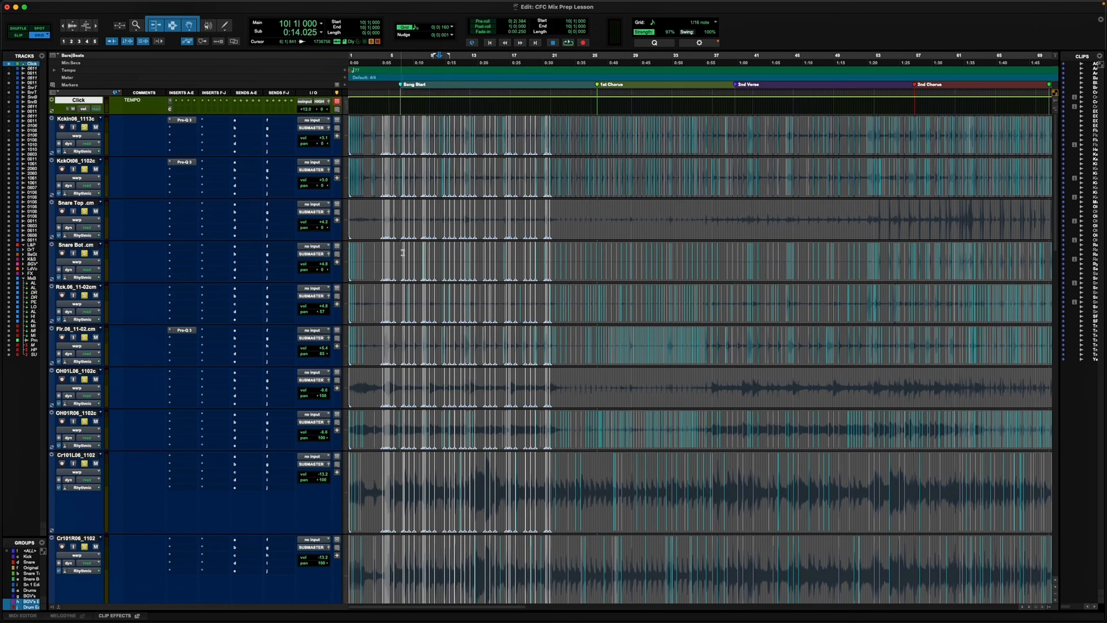
pyautogui.scroll(-10, 423, 301)
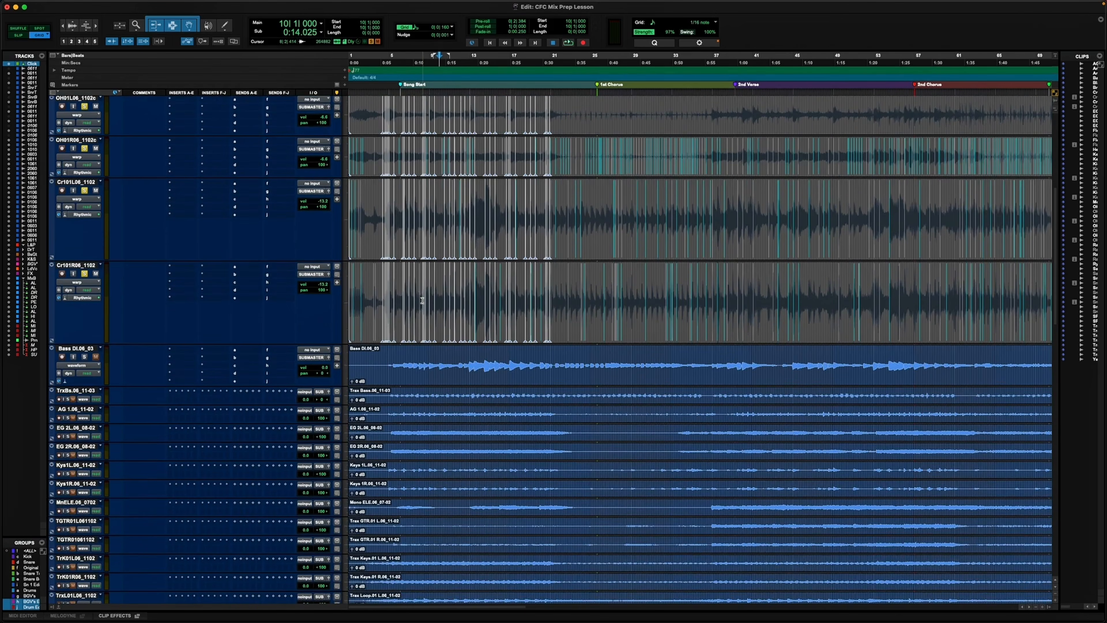
pyautogui.scroll(-3, 194, 321)
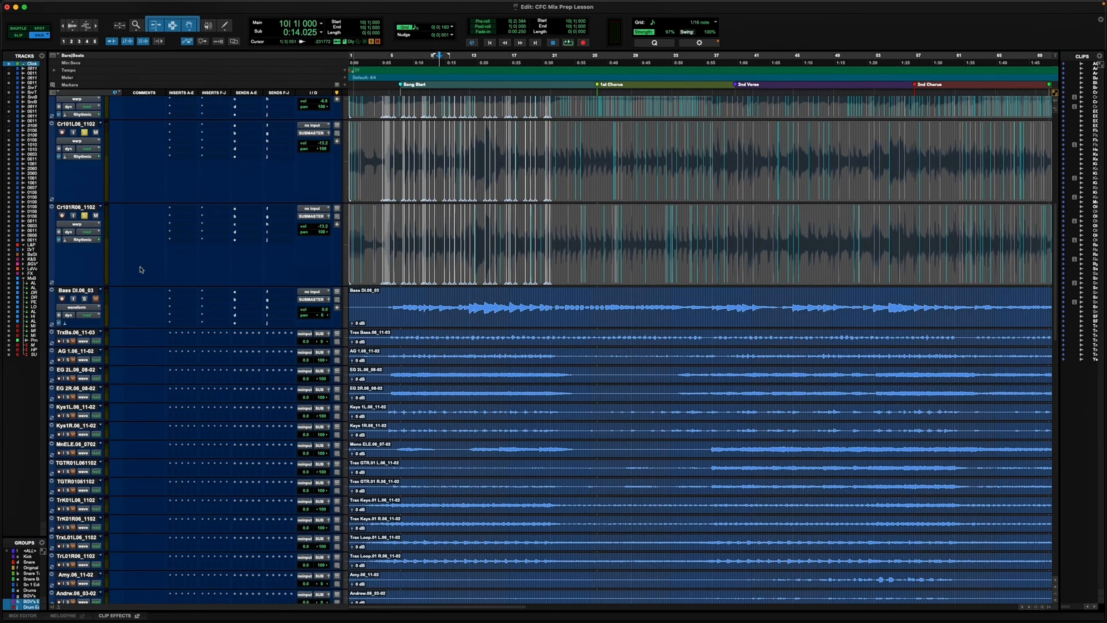